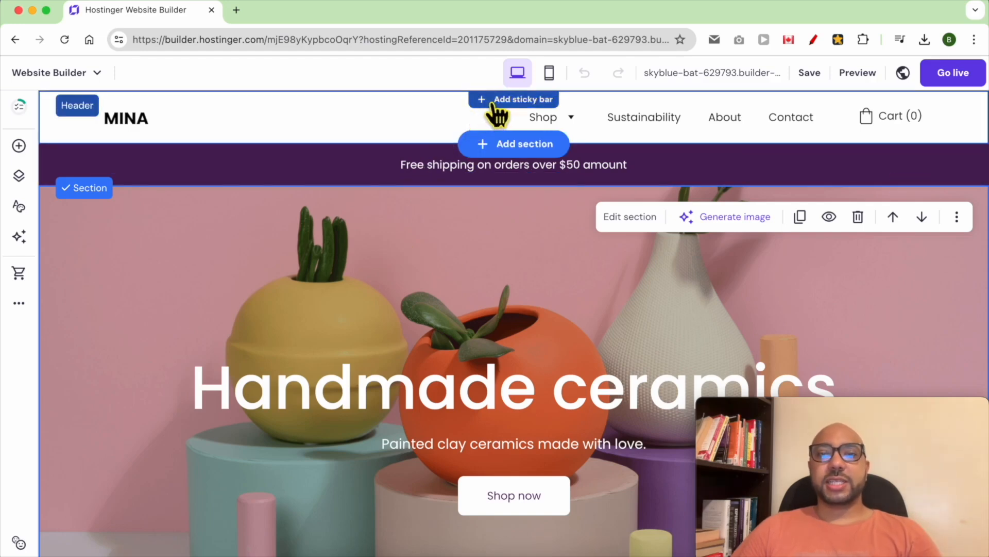
- Add a sticky bar above the website header
left_click(498, 101)
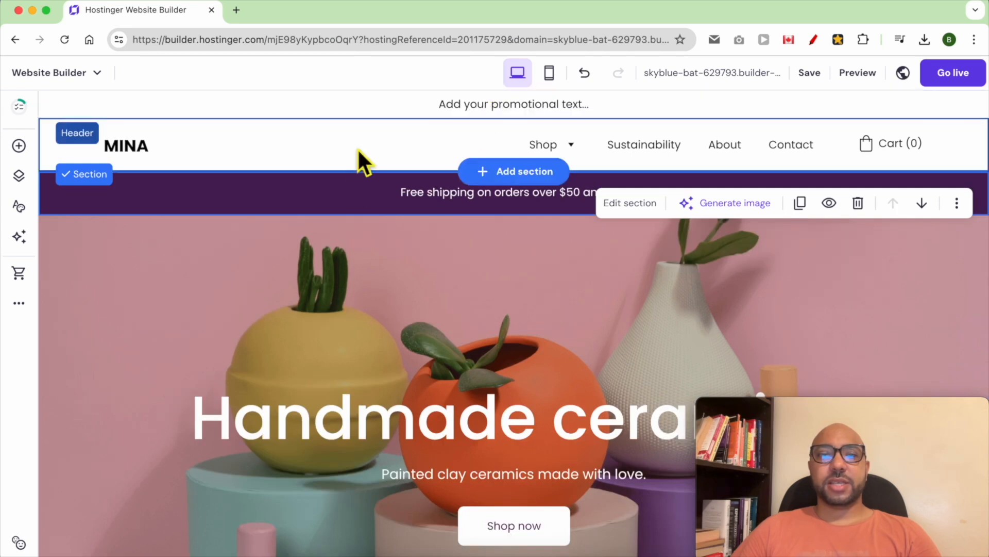
scroll(529, 360, "down", 10)
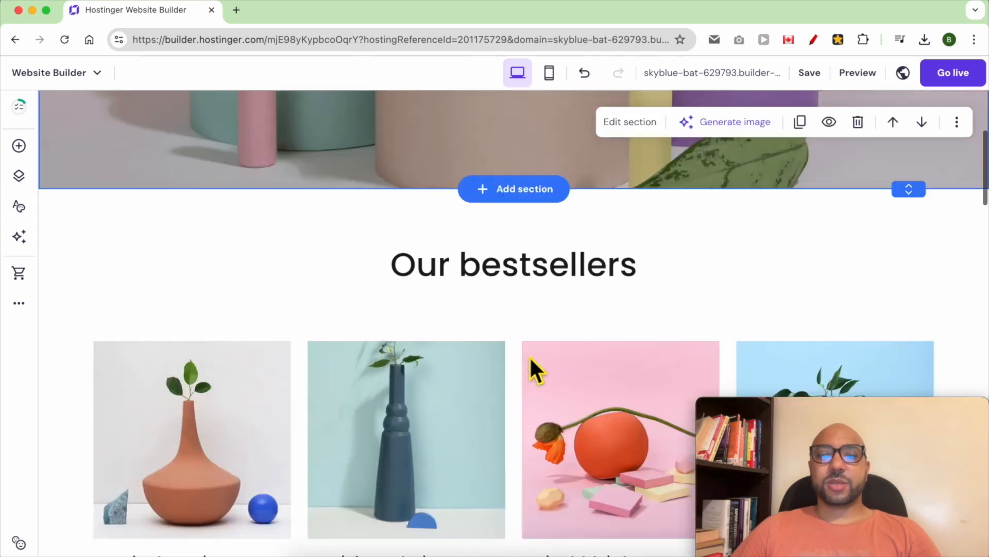
scroll(537, 343, "down", 3)
scroll(538, 340, "up", 12)
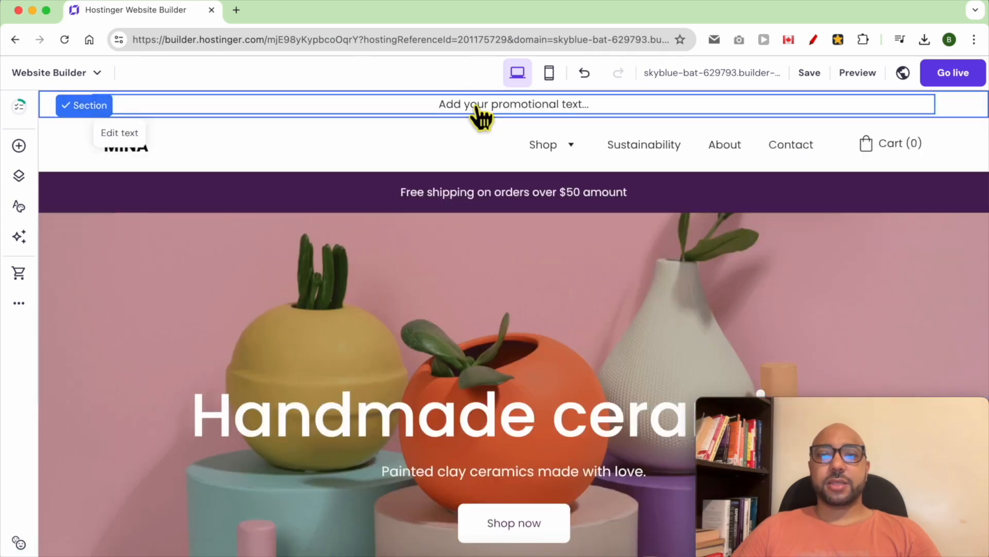
- Replace the sticky bar's placeholder text with "for 30% off use coupon : 30OFF"
left_click(476, 107)
type("50")
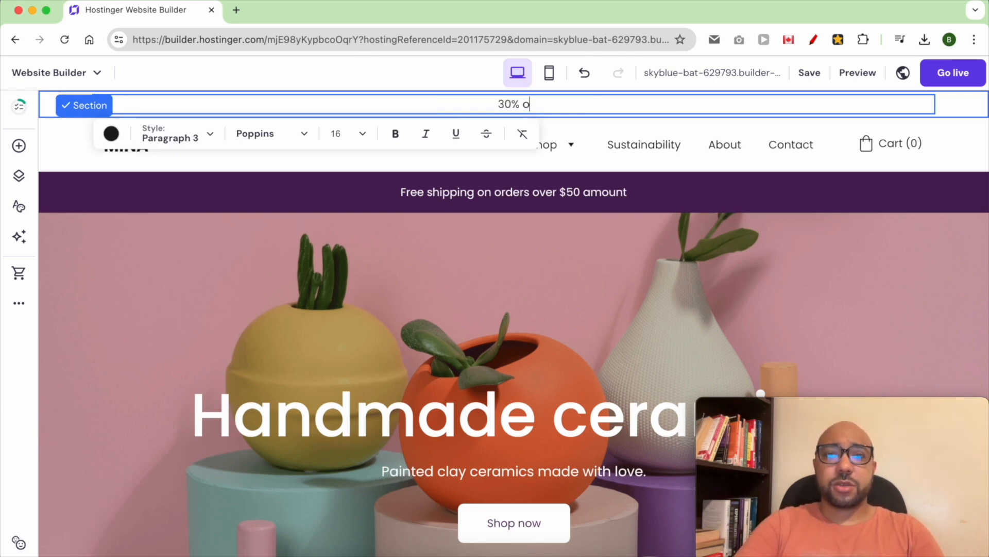
key("super+a")
key("Left")
type("for")
key("super+a")
key("Right")
type("use coupon : ")
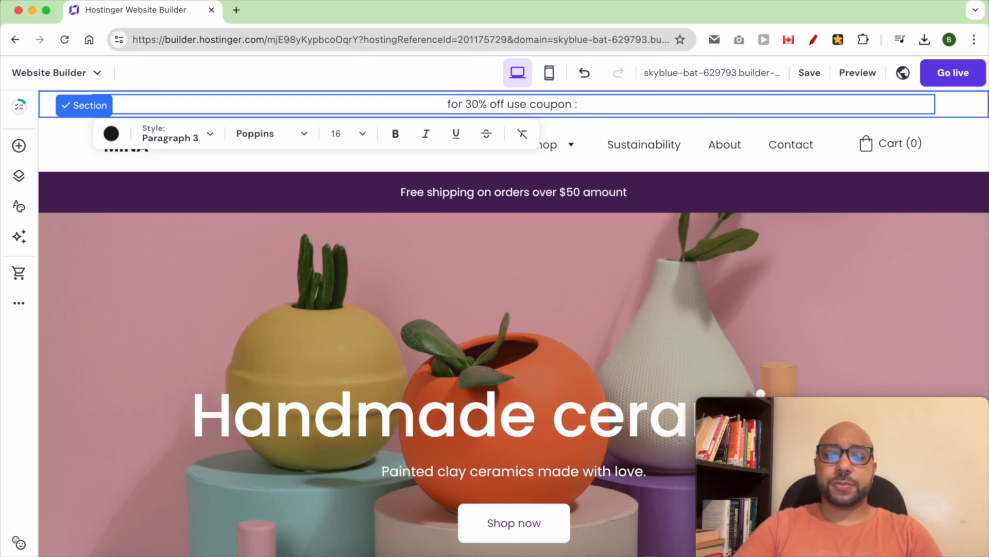
type("20")
key("BackSpace")
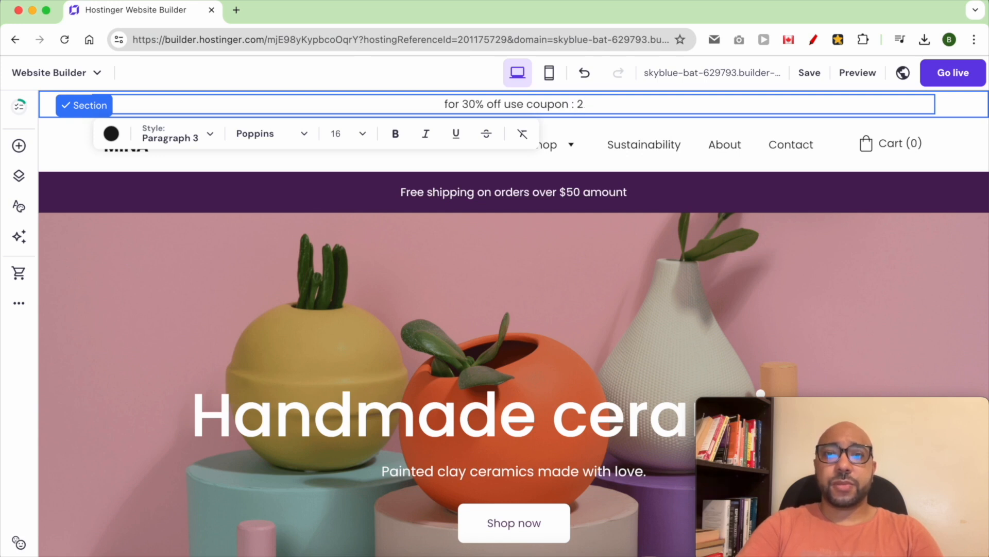
type("0OFF")
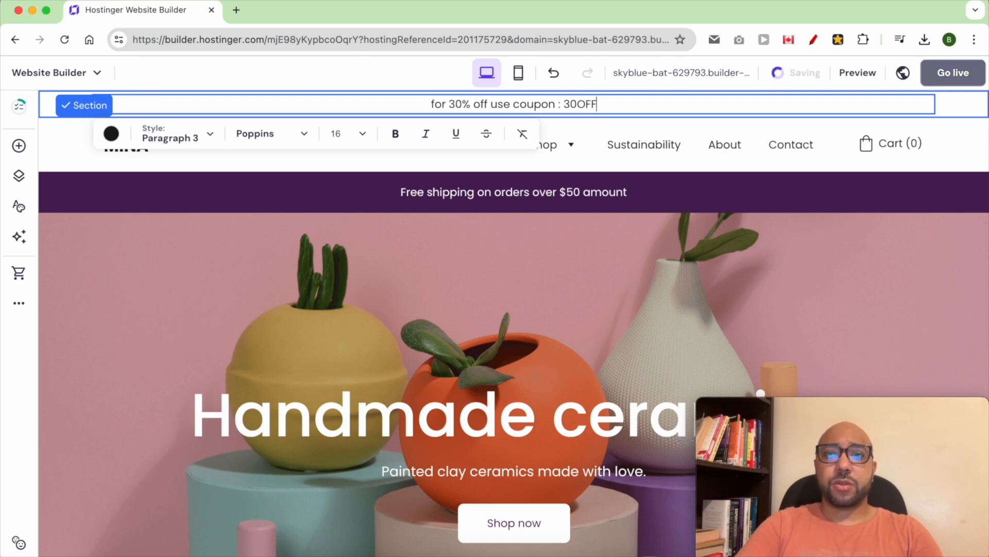
left_click_drag(564, 105, 604, 108)
key("super+b")
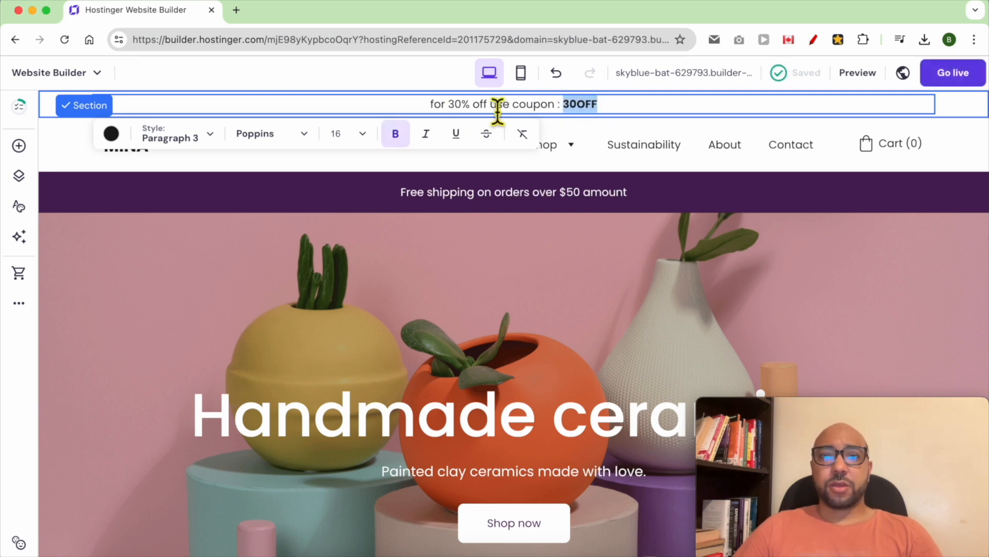
key("super+b")
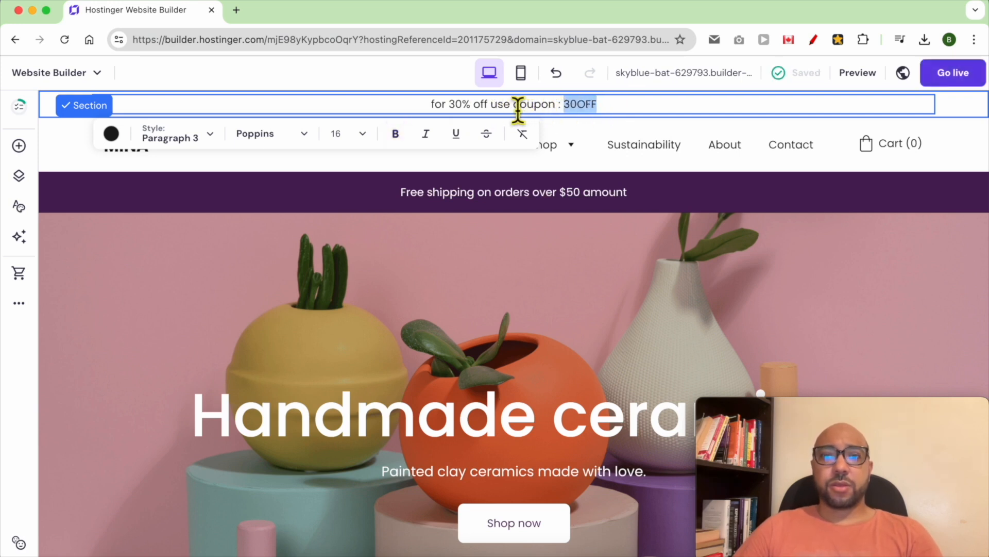
- Make "30% off" bold in the sticky bar text and capitalize its first word to "For"
left_click_drag(449, 104, 490, 106)
key("super+b")
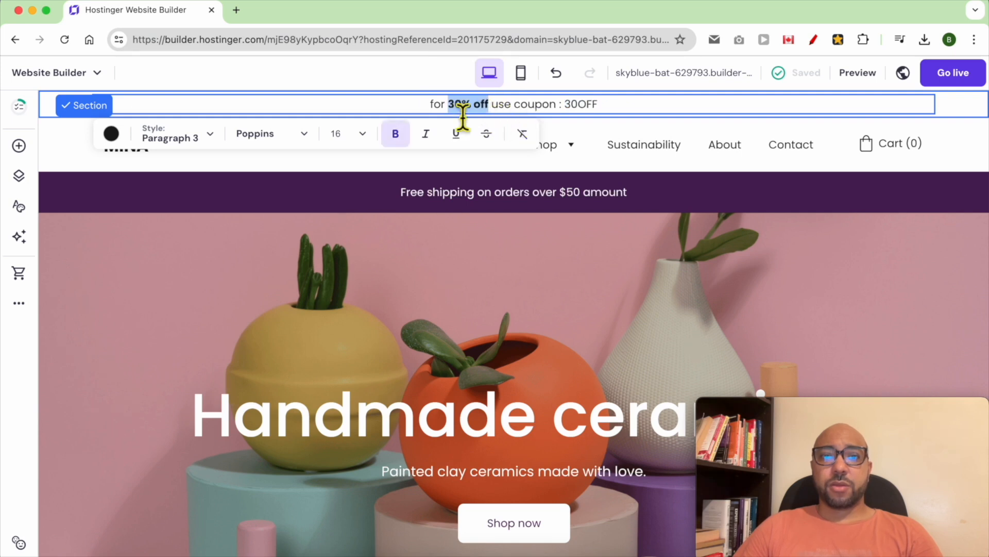
left_click(431, 104)
key("Delete")
type("F")
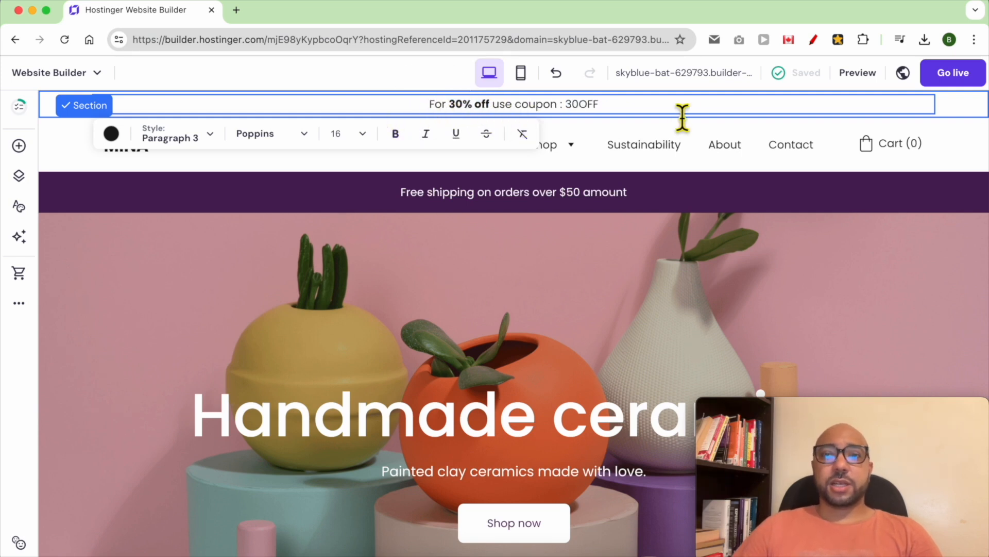
left_click(704, 106)
- Set the sticky bar's section background to solid yellow #ffd93f and close the section settings
left_click(954, 101)
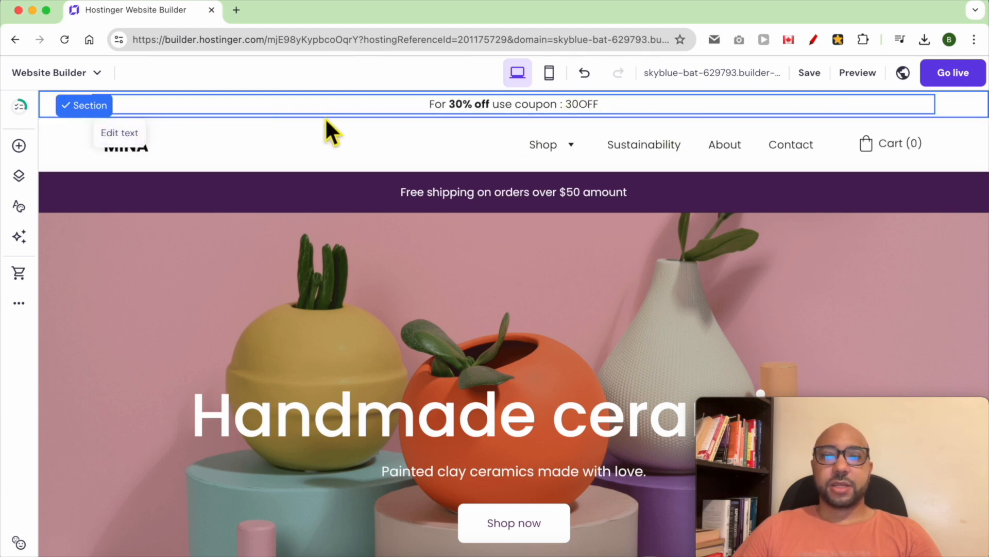
mouse_move(954, 107)
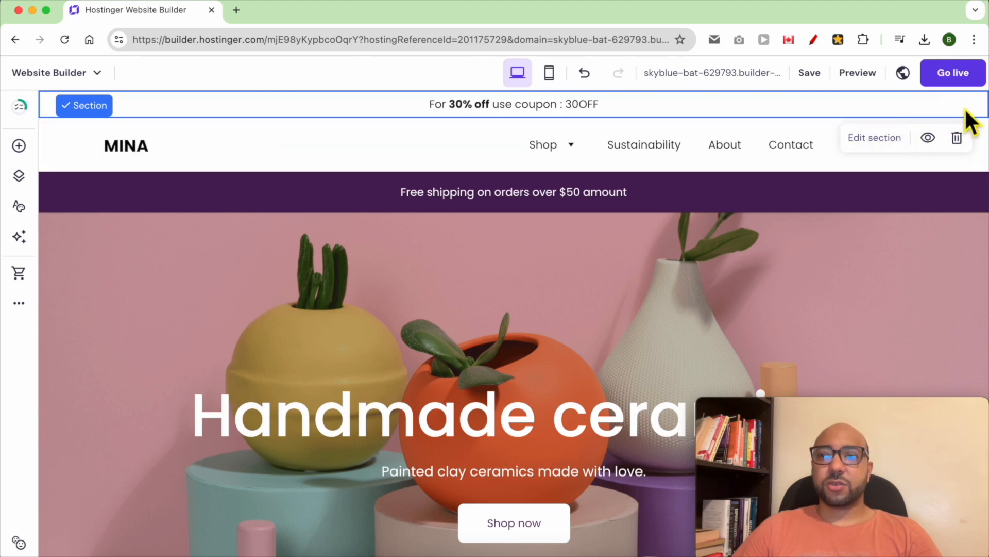
left_click(871, 138)
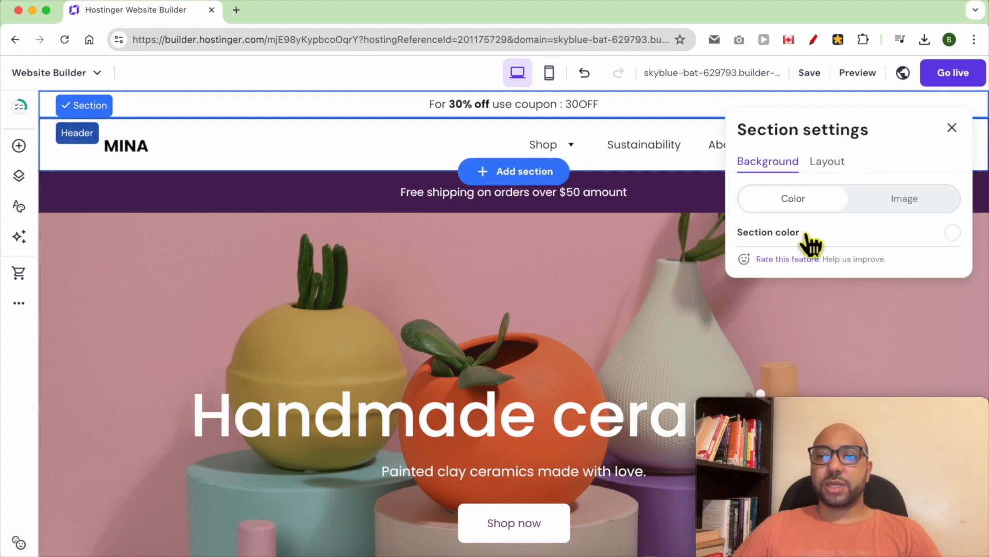
left_click(953, 232)
left_click(652, 242)
left_click(606, 234)
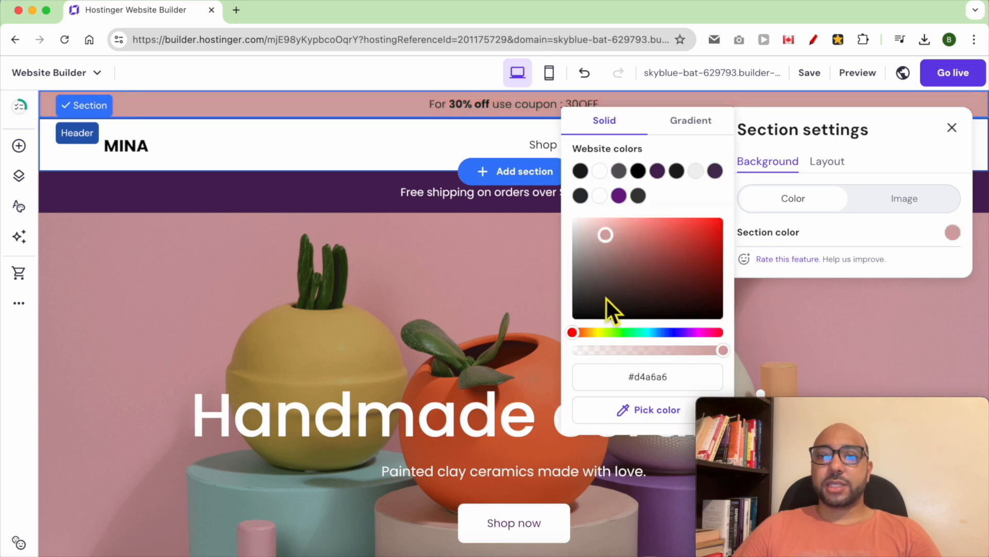
left_click(593, 332)
left_click(676, 218)
left_click_drag(682, 216, 707, 219)
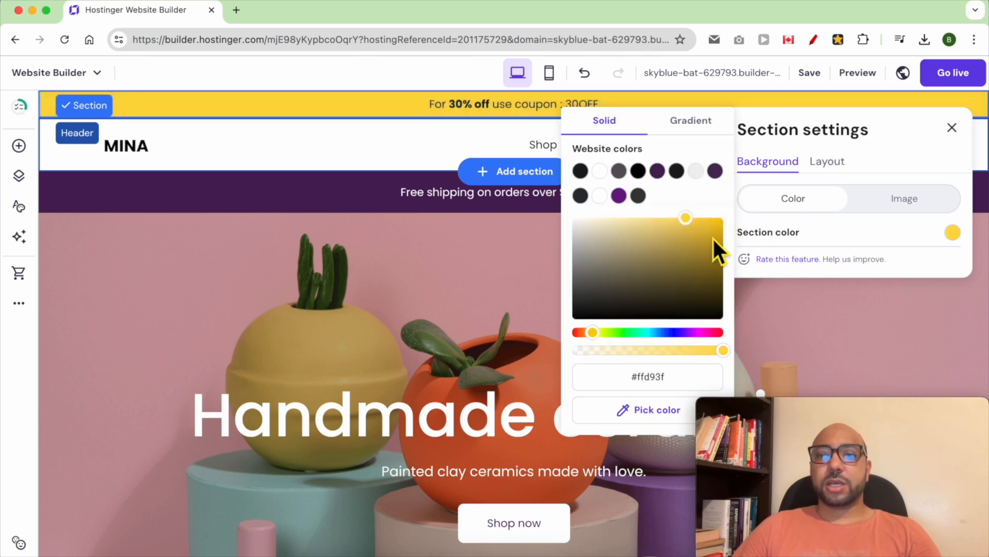
left_click(820, 144)
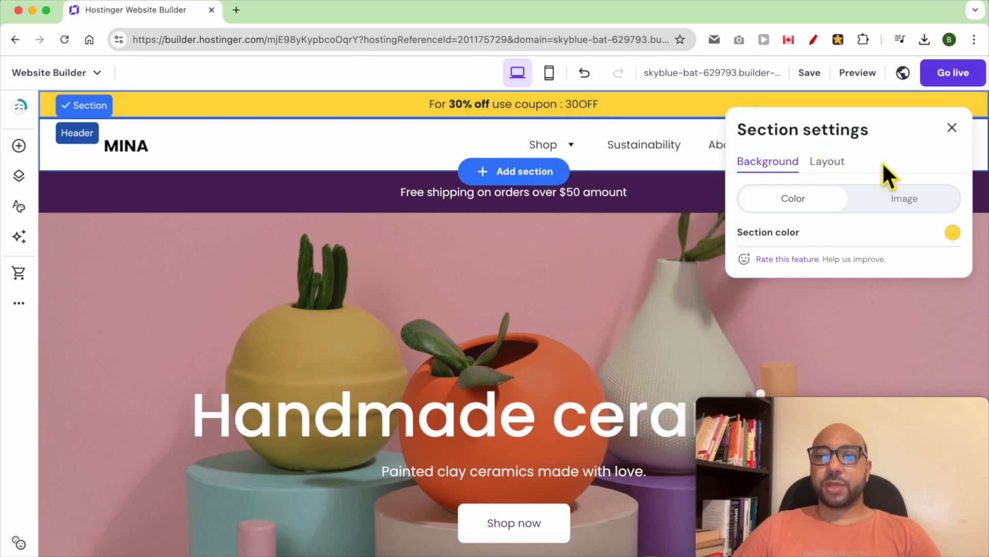
left_click(951, 128)
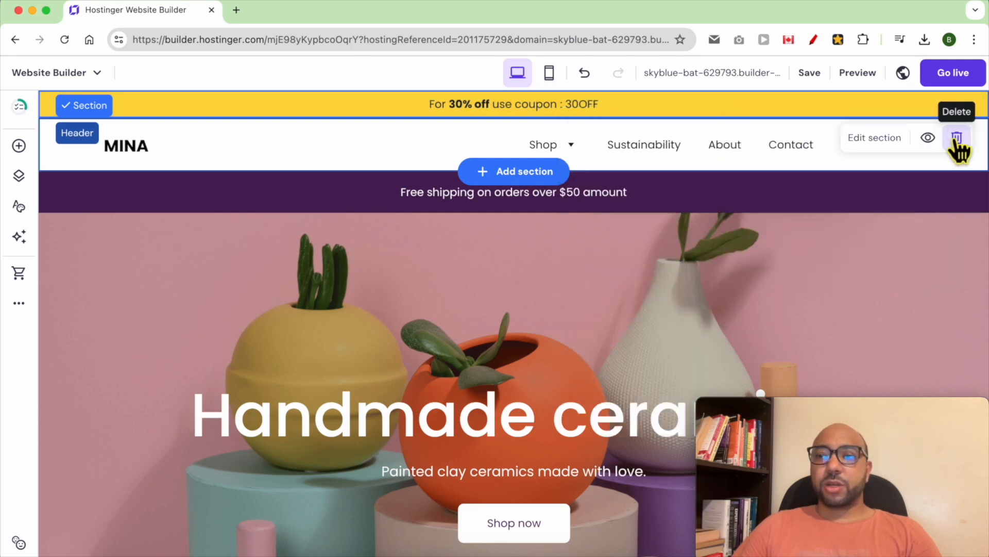
- Try hiding the sticky bar on mobile, then turn its mobile visibility back on
left_click(928, 139)
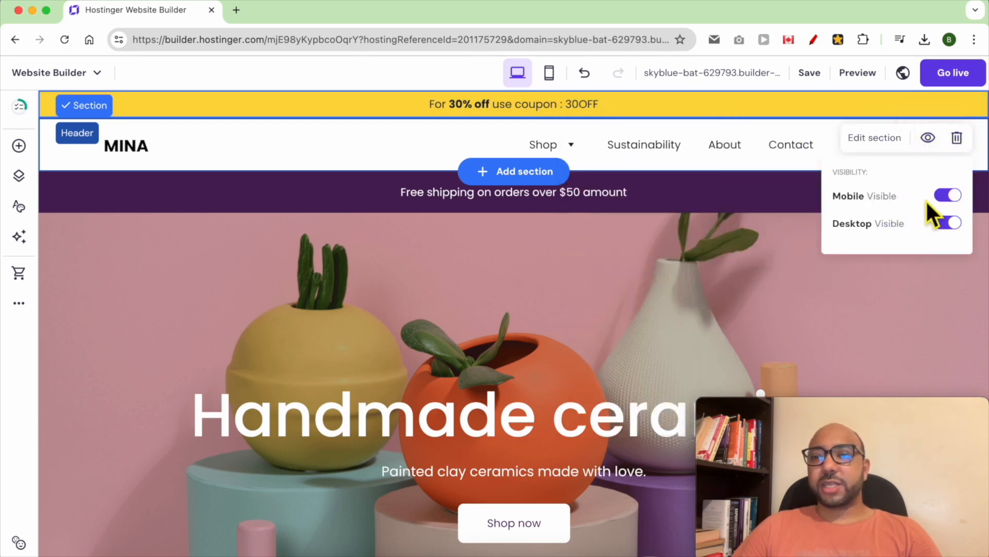
left_click(947, 197)
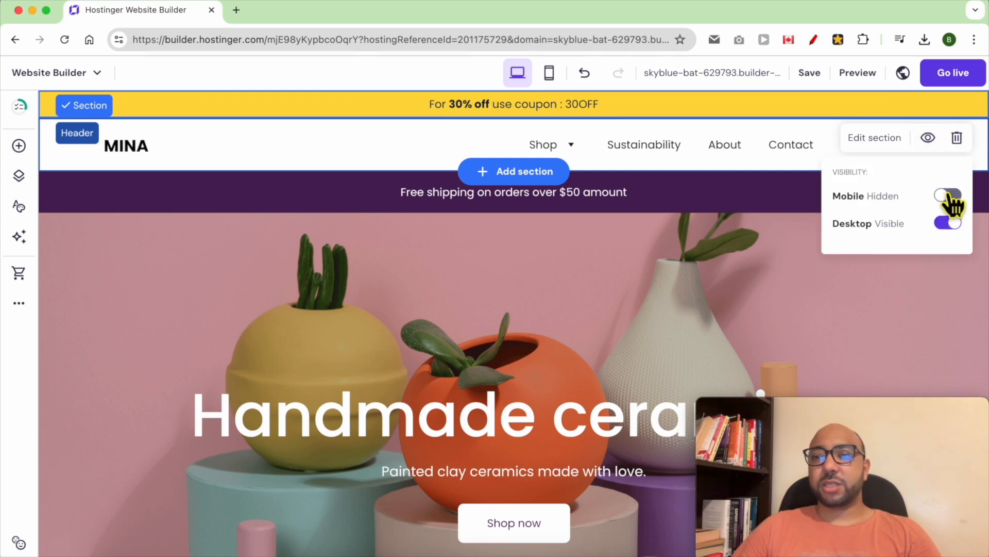
left_click(947, 197)
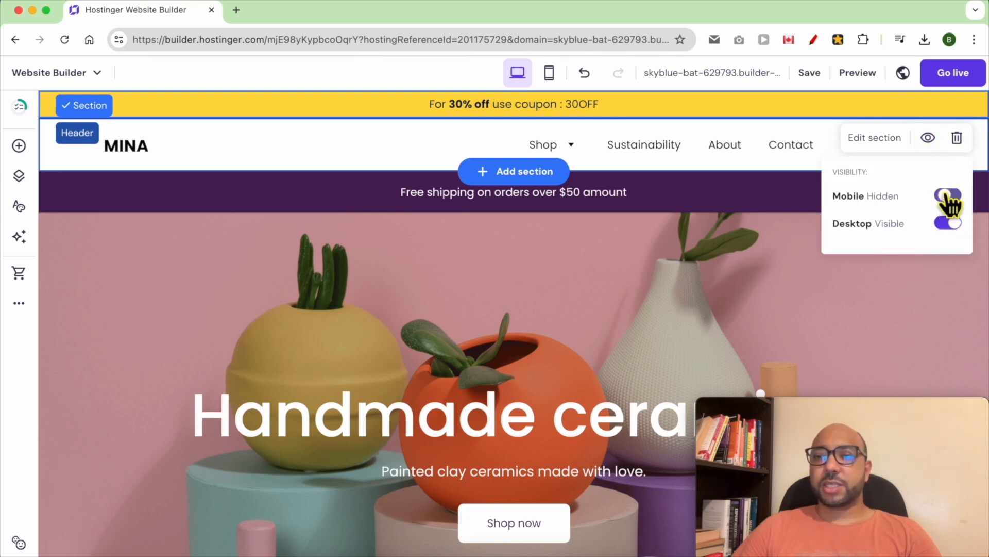
double_click(887, 197)
double_click(850, 196)
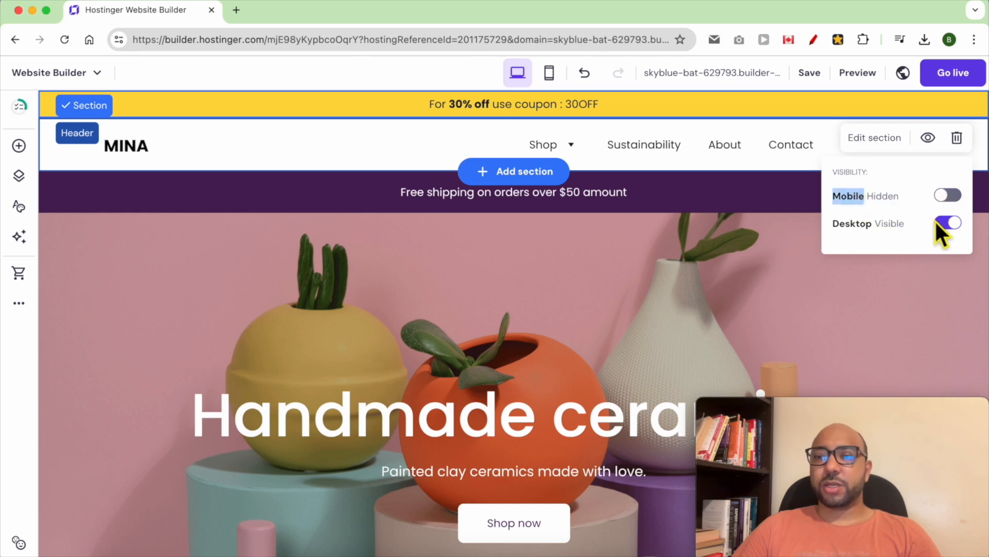
left_click(948, 195)
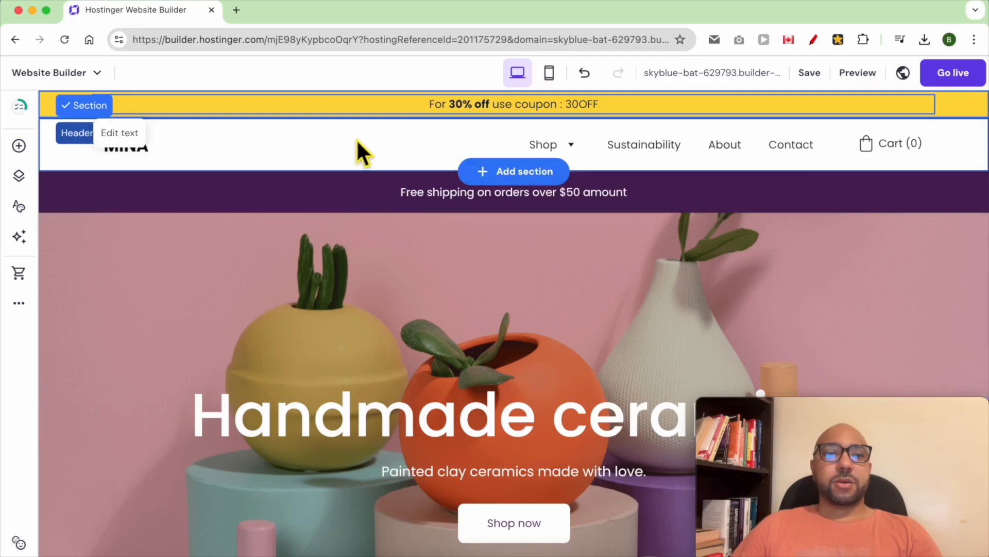
- Replace the MINA header logo with the pink Frame PNG image from the media library
left_click(343, 151)
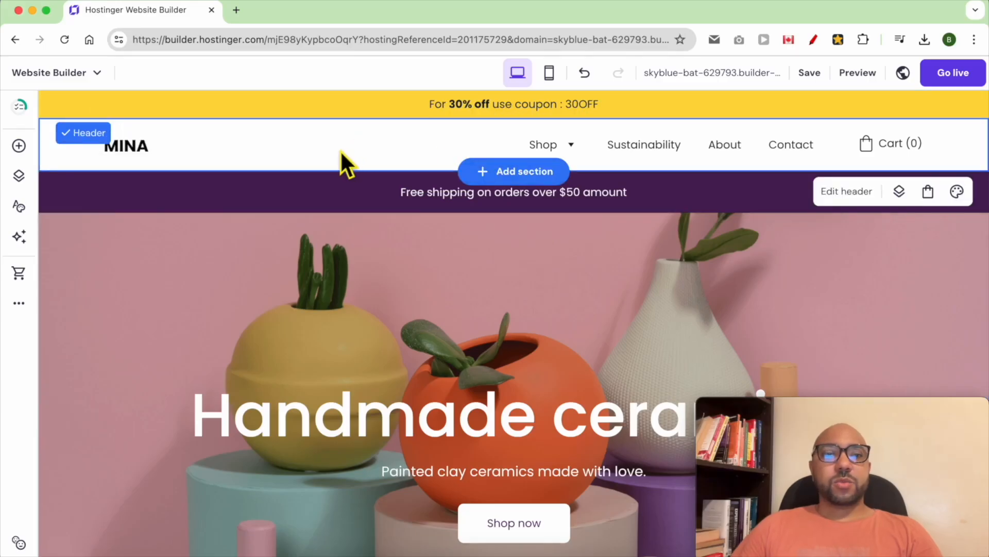
left_click(124, 147)
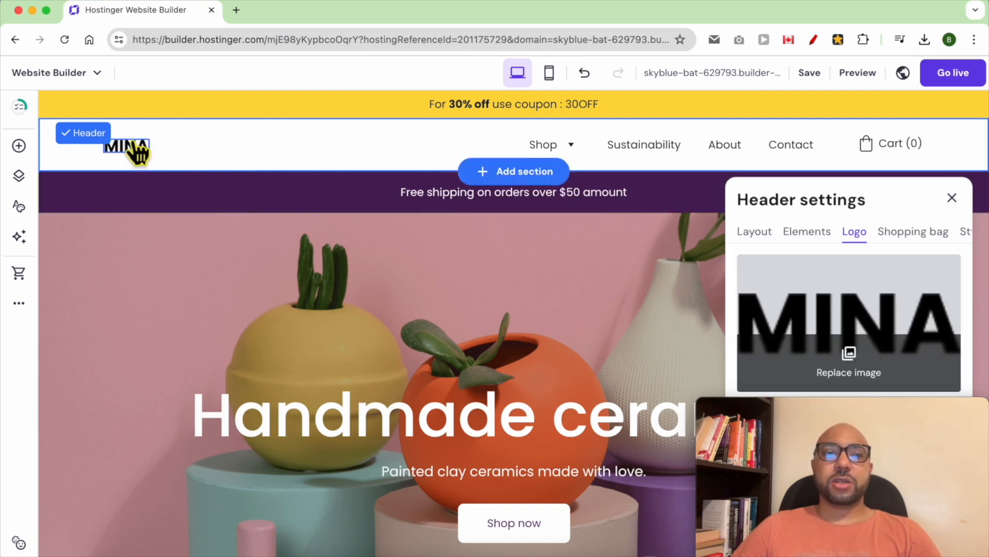
scroll(871, 330, "down", 1)
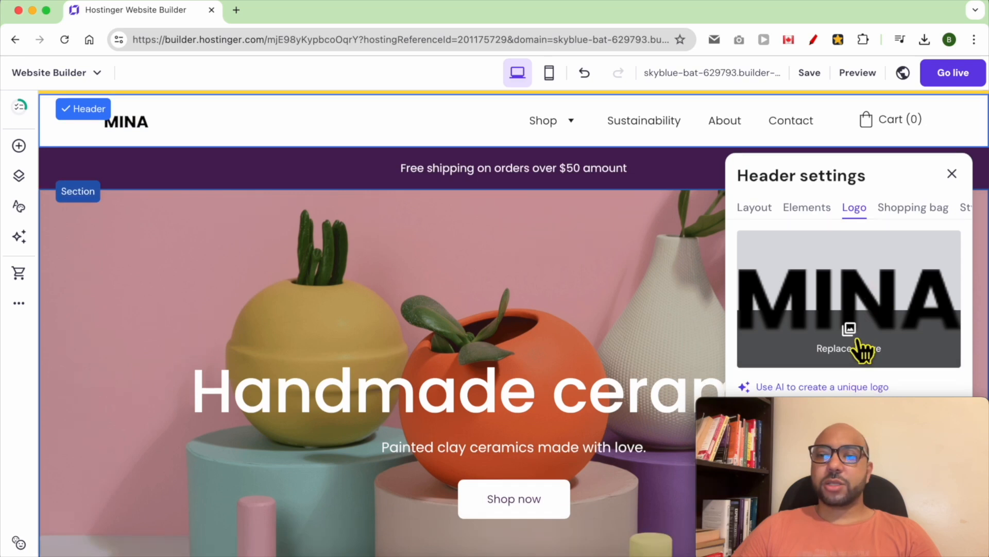
left_click(863, 350)
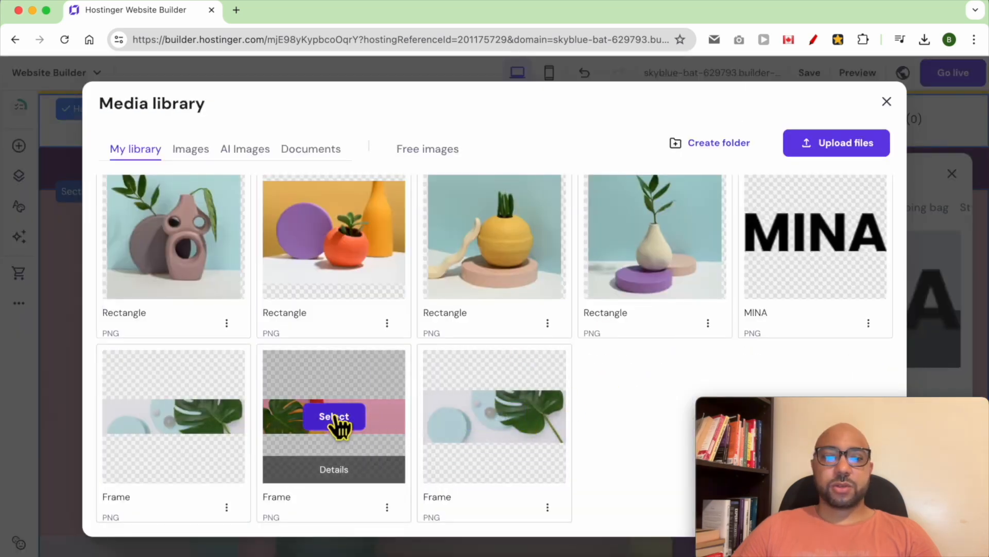
left_click(338, 420)
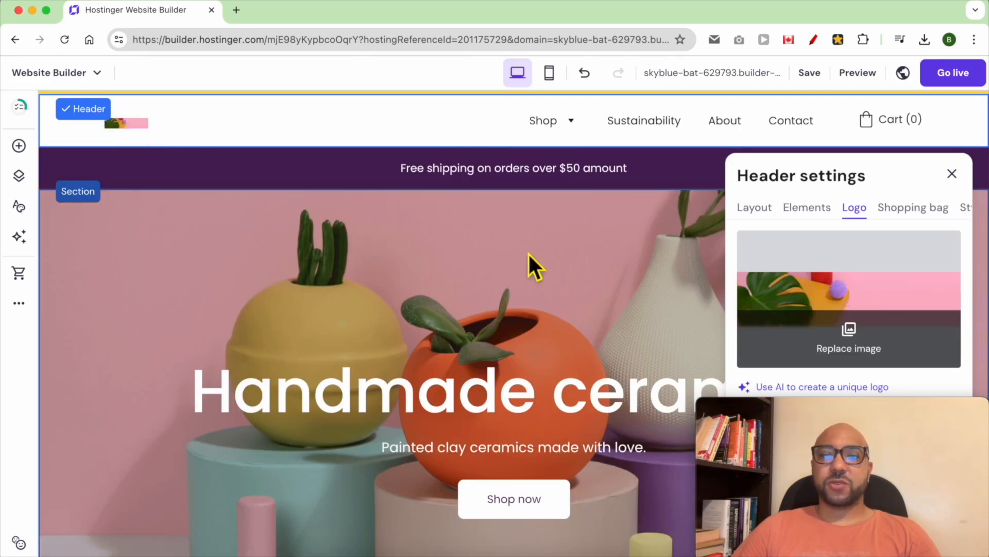
- Increase the header logo's width to 125 px
scroll(865, 335, "down", 1)
left_click_drag(870, 406, 180, 403)
scroll(605, 332, "up", 2)
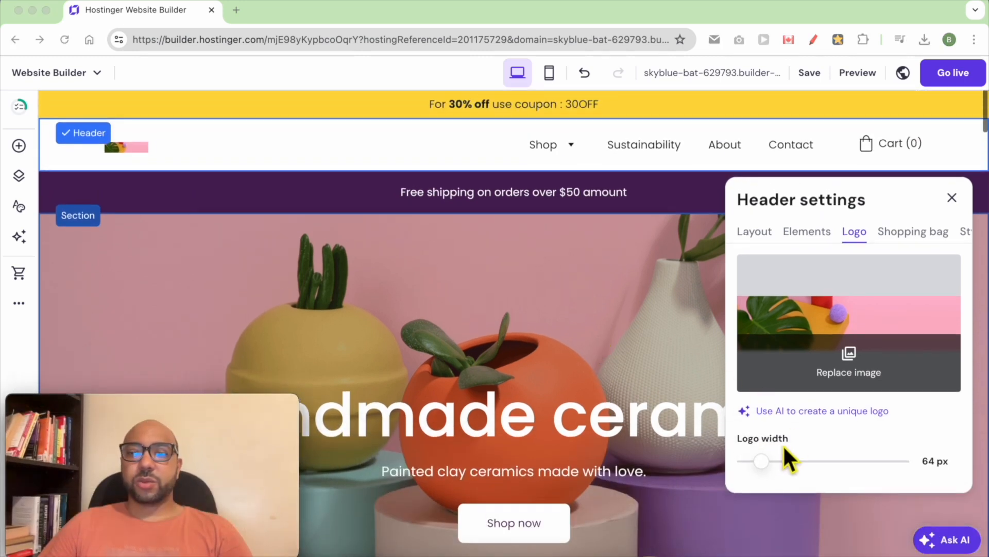
left_click_drag(763, 462, 803, 470)
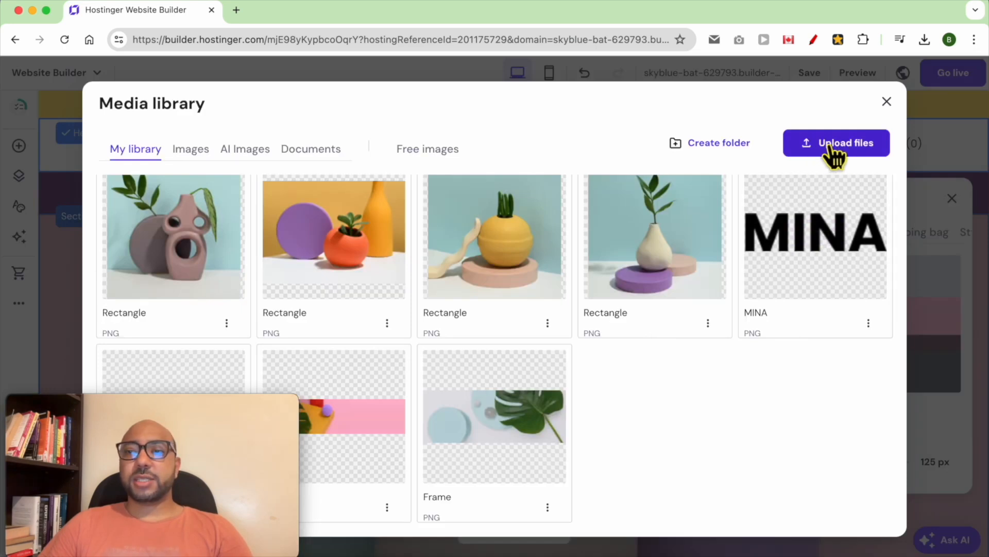
left_click(887, 102)
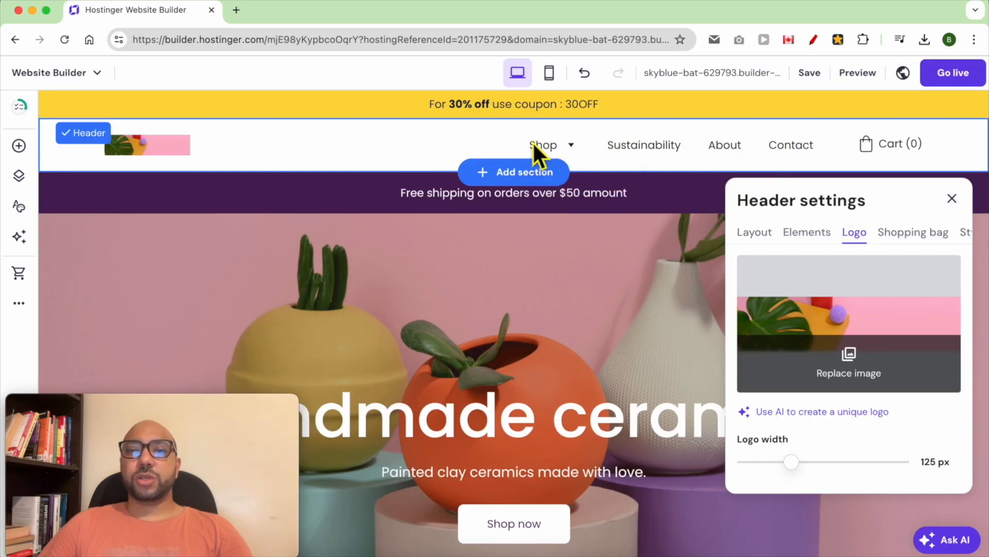
- Reorder the main navigation pages to About, Sustainability, Shop and Contact, keeping the Shop subpages nested
mouse_move(576, 147)
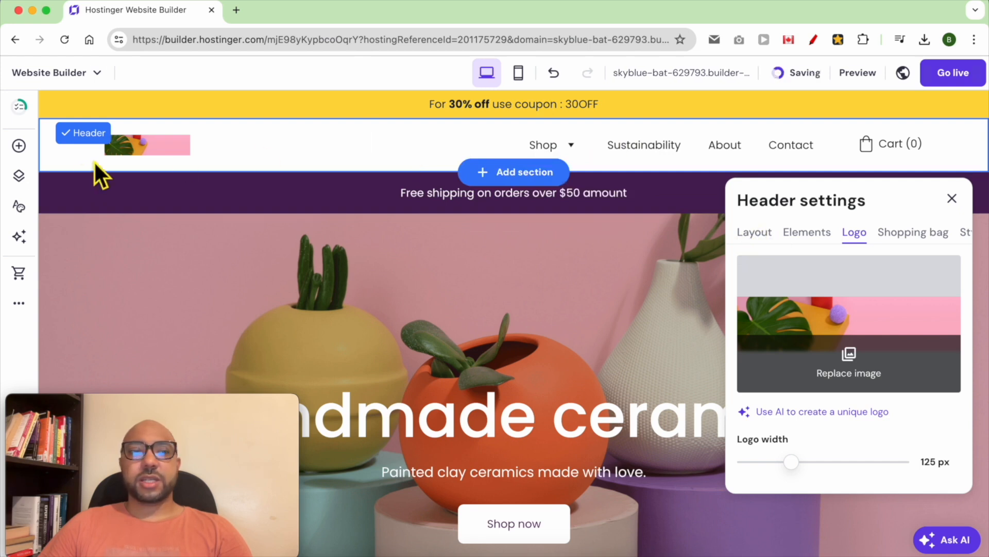
left_click(19, 175)
left_click_drag(54, 428, 750, 437)
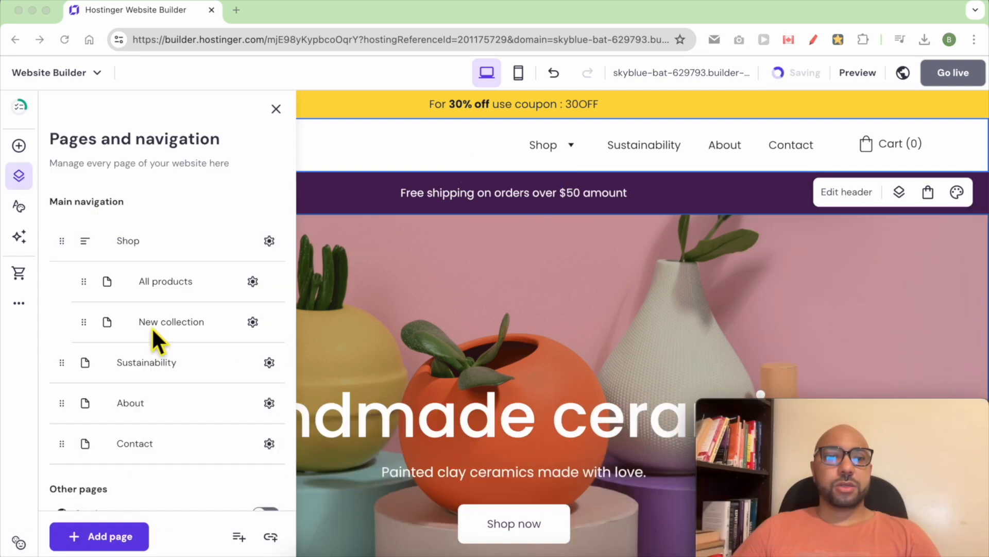
left_click_drag(68, 245, 67, 361)
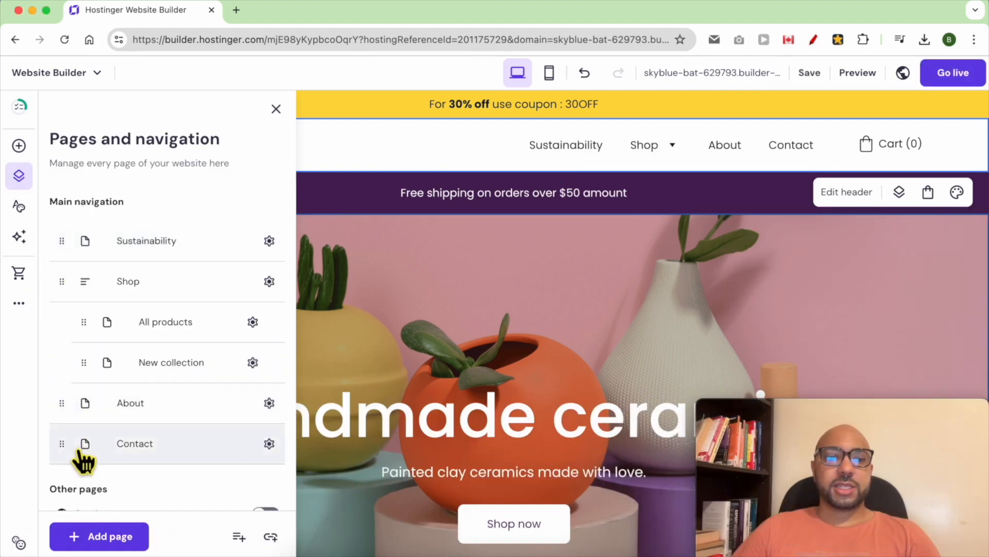
left_click_drag(62, 408, 67, 251)
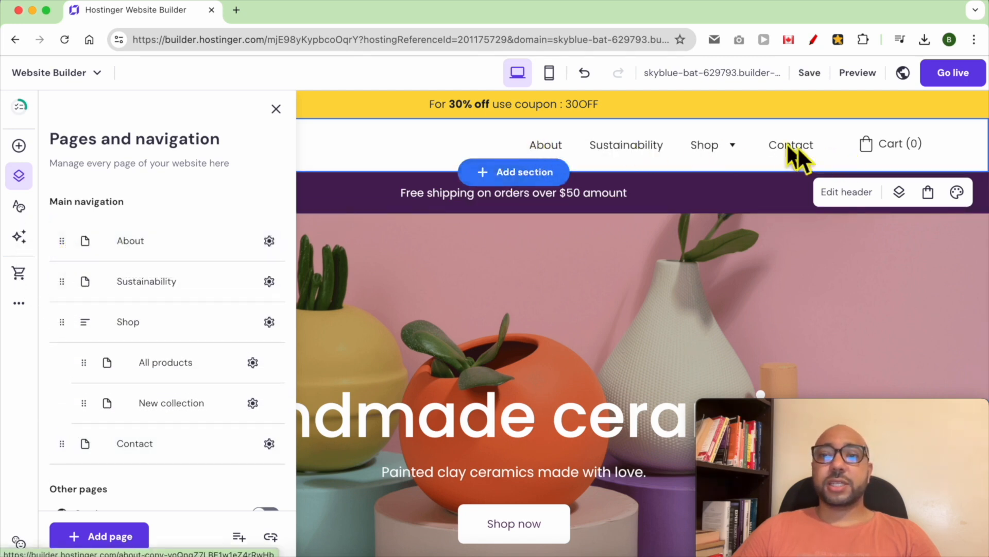
- Add two new dropdowns to the main navigation after Contact and delete the second one
mouse_move(712, 149)
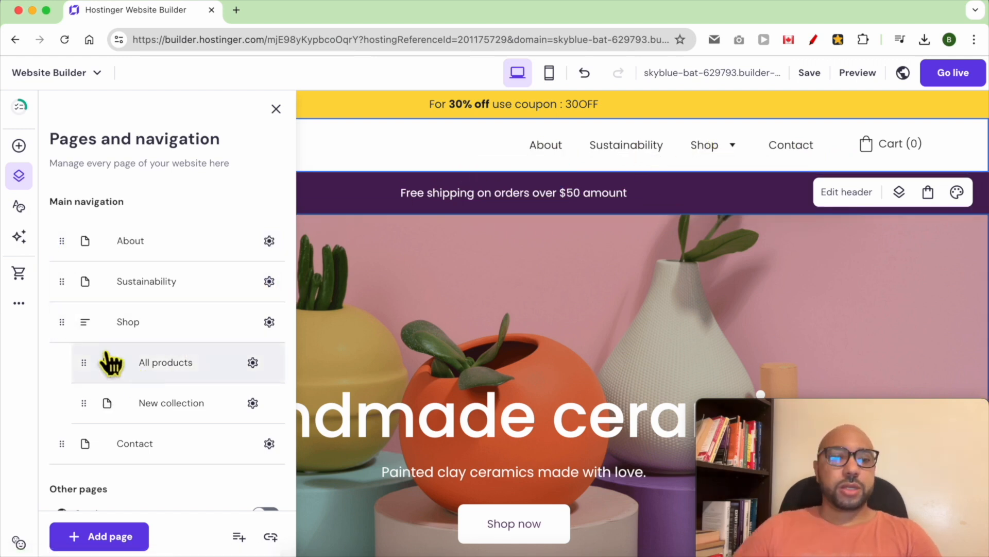
left_click(238, 537)
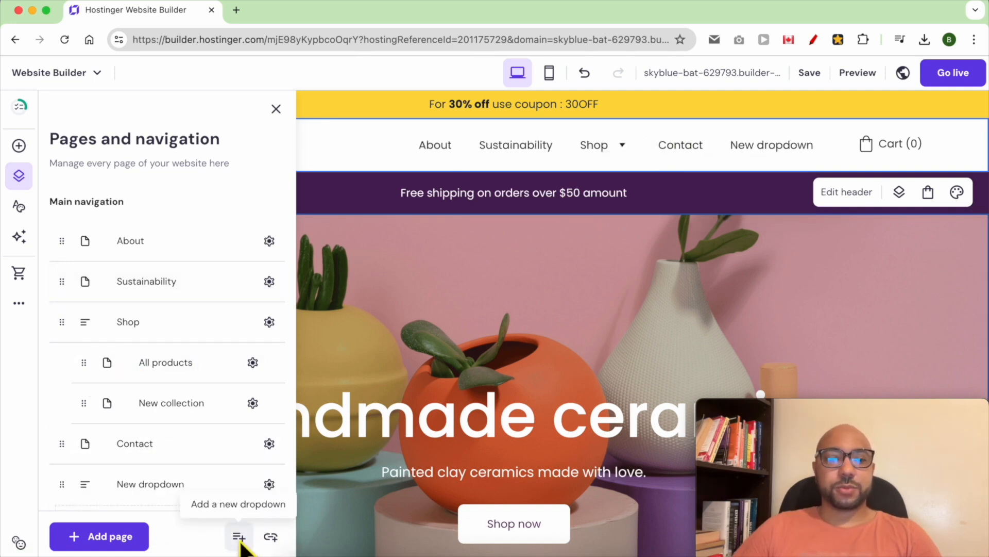
left_click(239, 538)
scroll(188, 383, "down", 5)
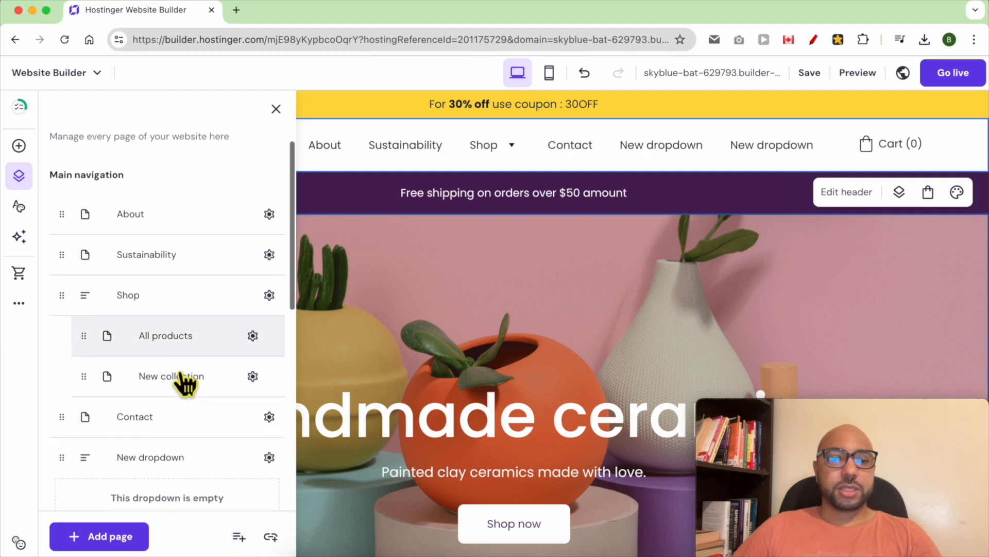
scroll(185, 381, "down", 2)
scroll(203, 433, "down", 1)
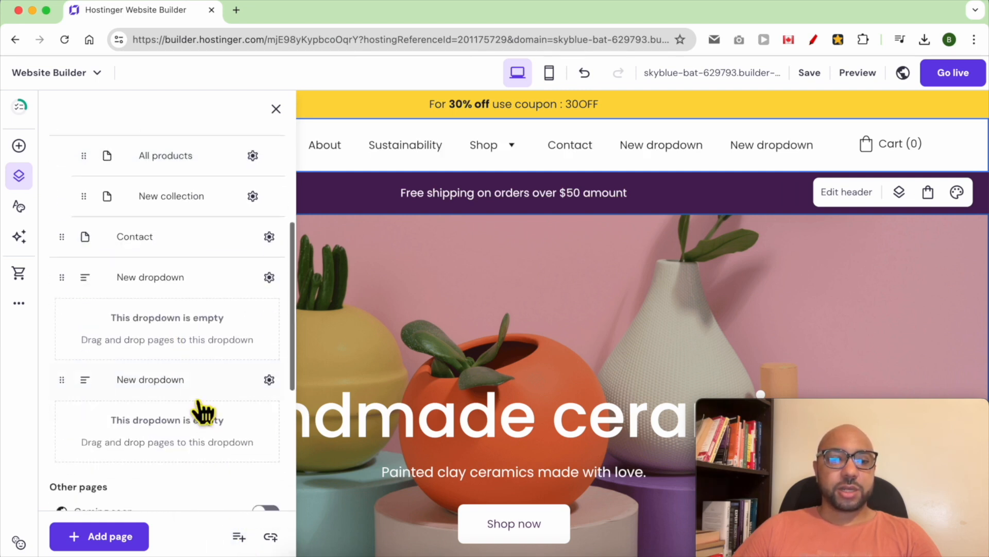
left_click(269, 380)
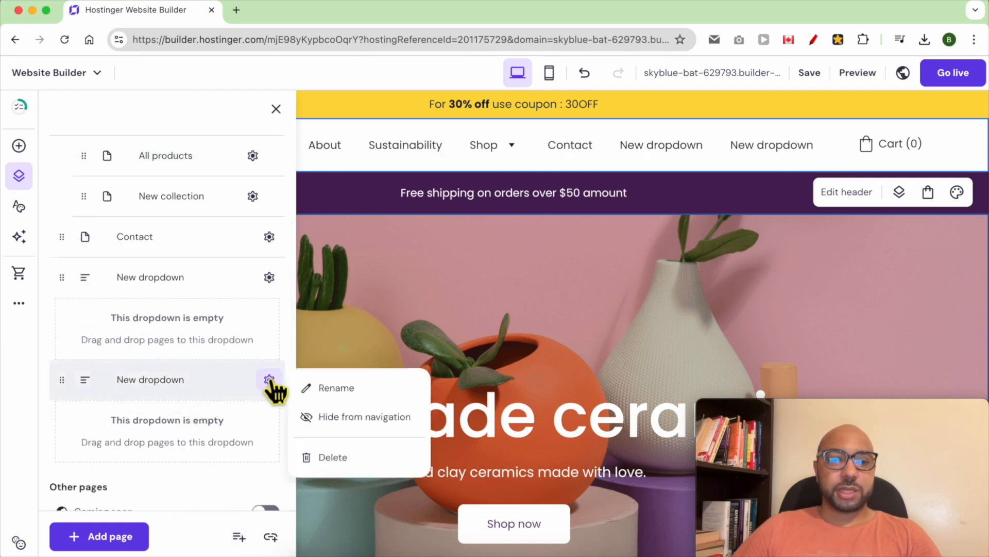
left_click(328, 464)
left_click(606, 344)
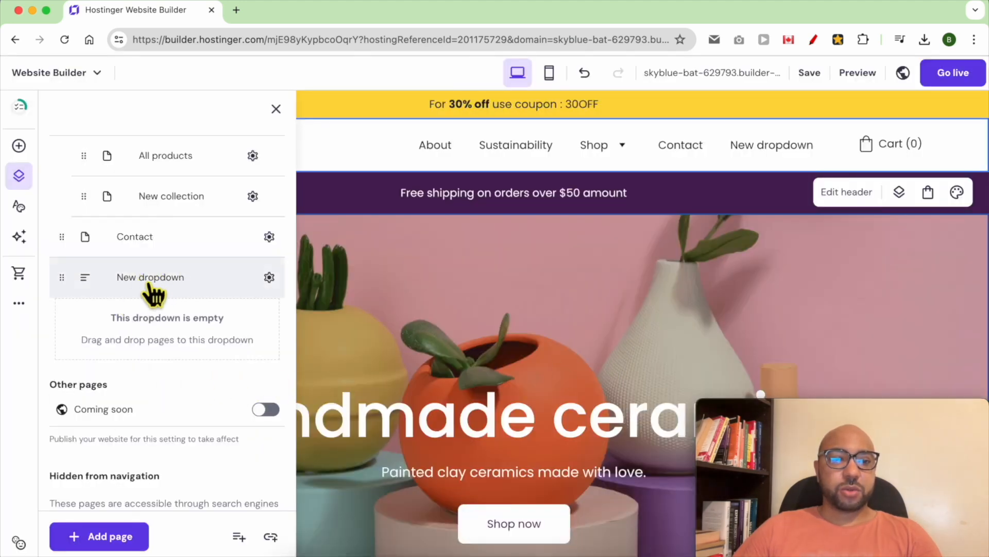
- Nest the Contact page inside the new dropdown and rename that dropdown to "test"
left_click_drag(69, 240, 137, 287)
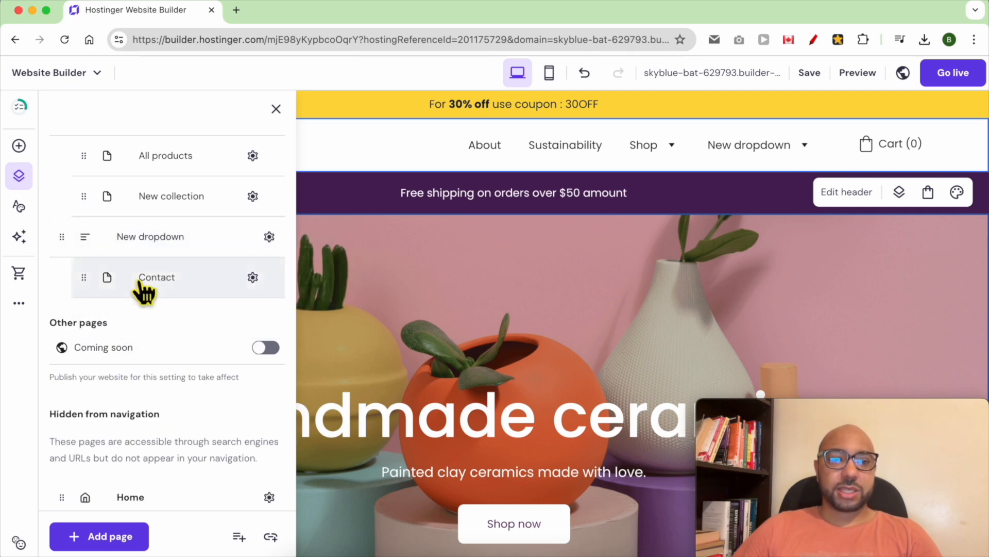
mouse_move(771, 153)
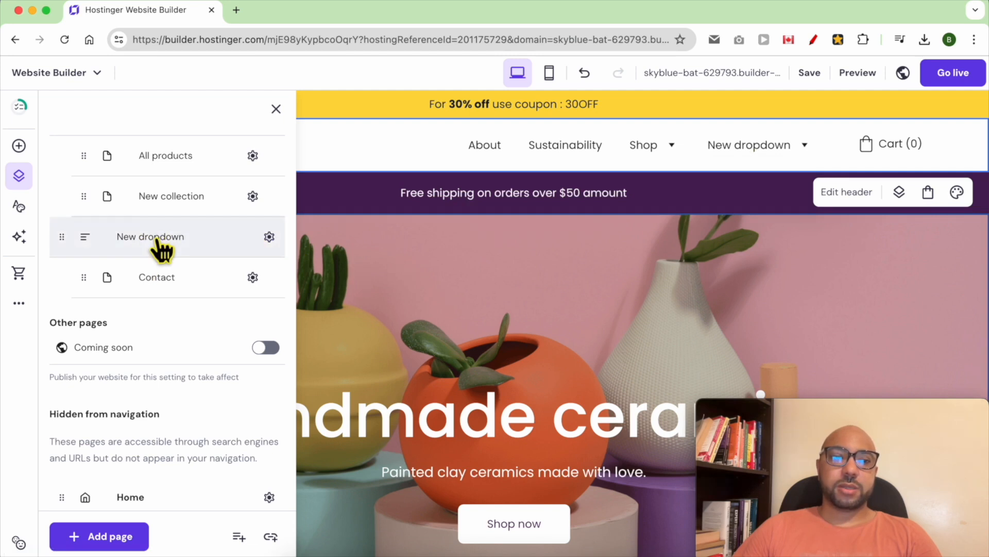
left_click(269, 237)
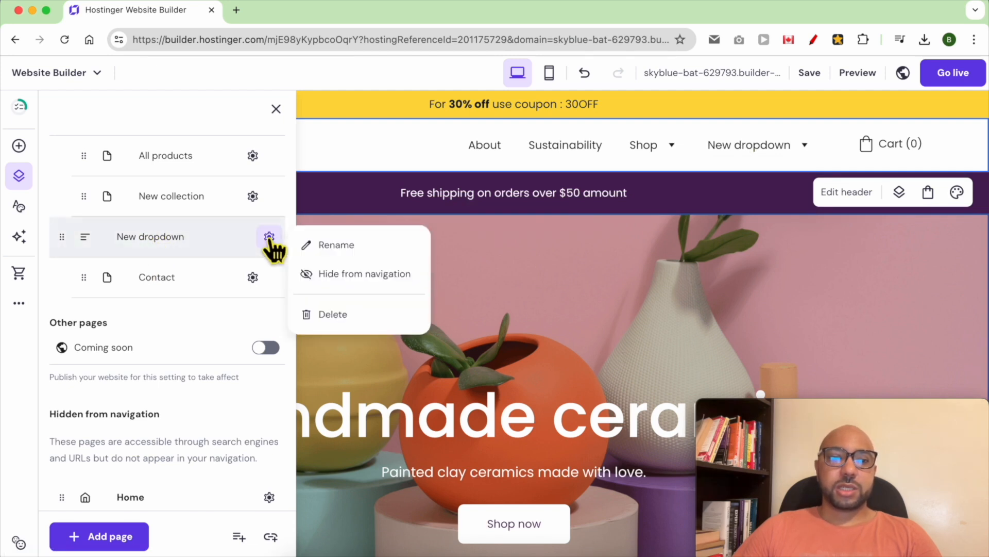
left_click(355, 245)
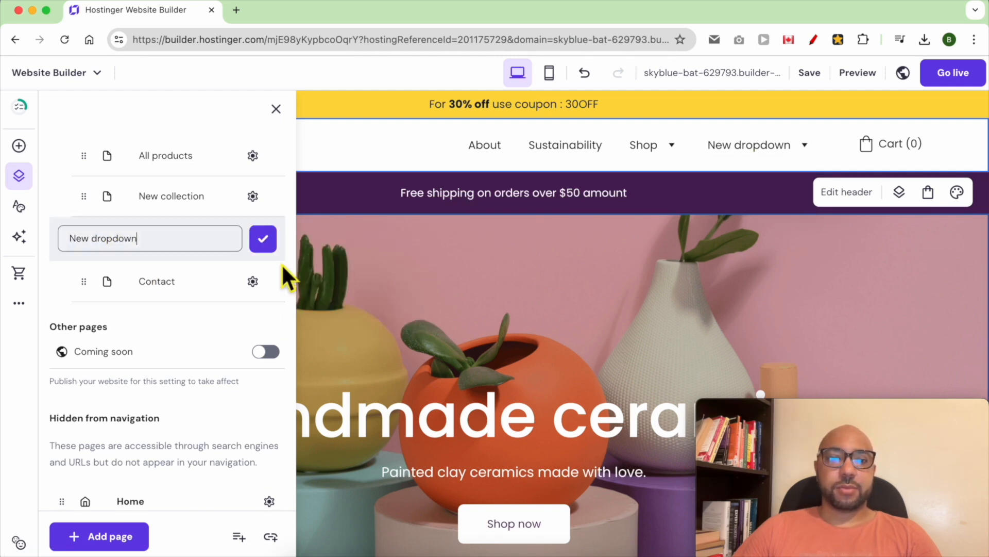
triple_click(185, 247)
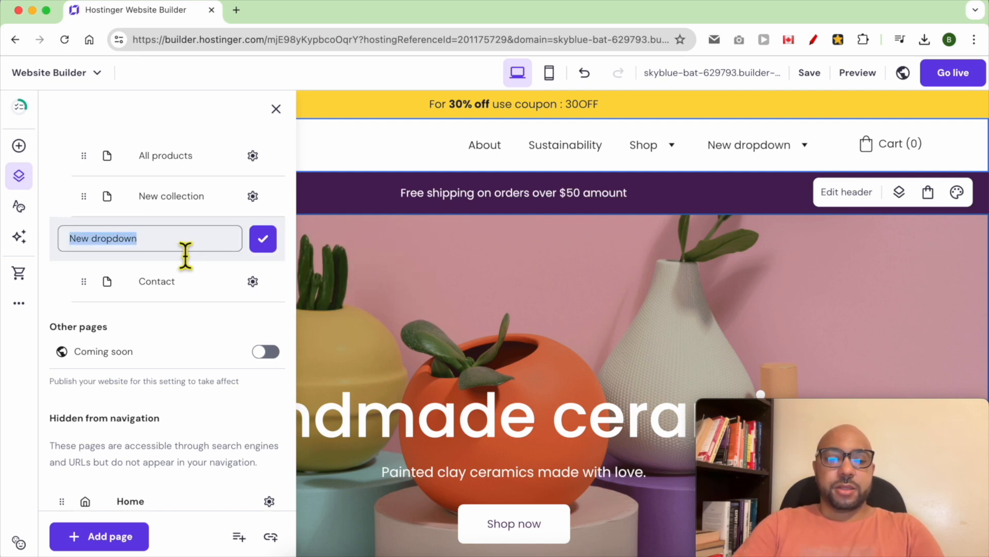
type("test")
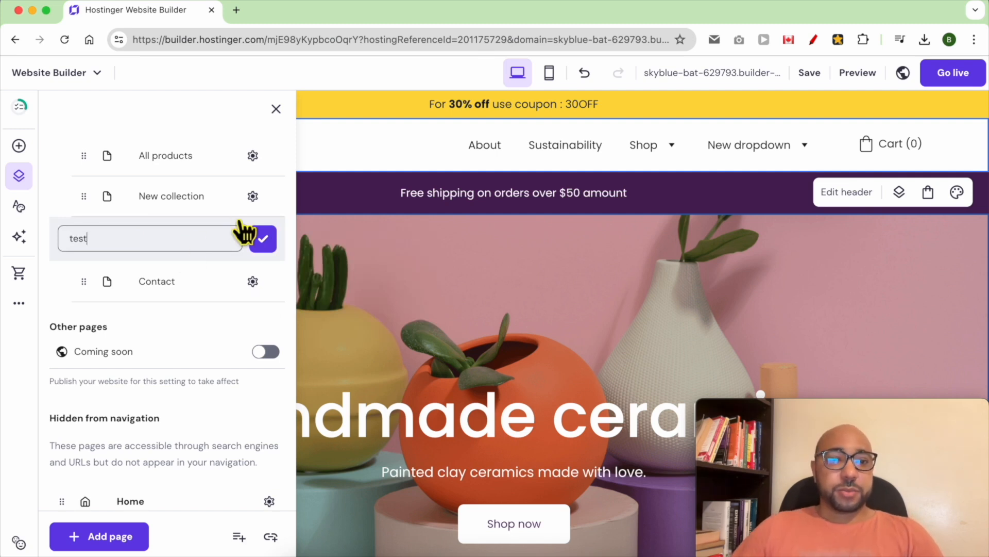
left_click(263, 238)
mouse_move(780, 152)
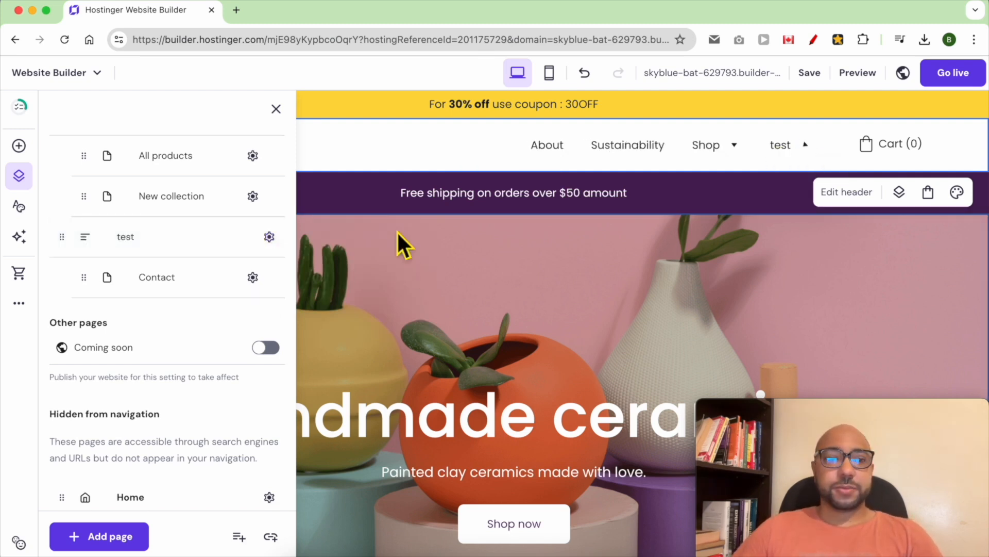
- Undo the header changes back to the MINA logo and original menu order, keeping the yellow sticky bar
left_click(583, 73)
left_click(583, 75)
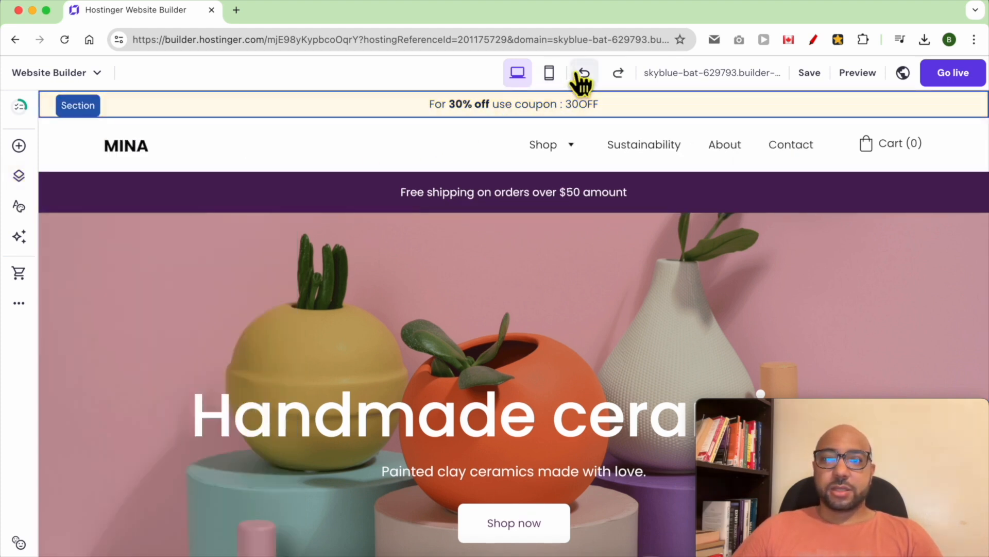
left_click(620, 74)
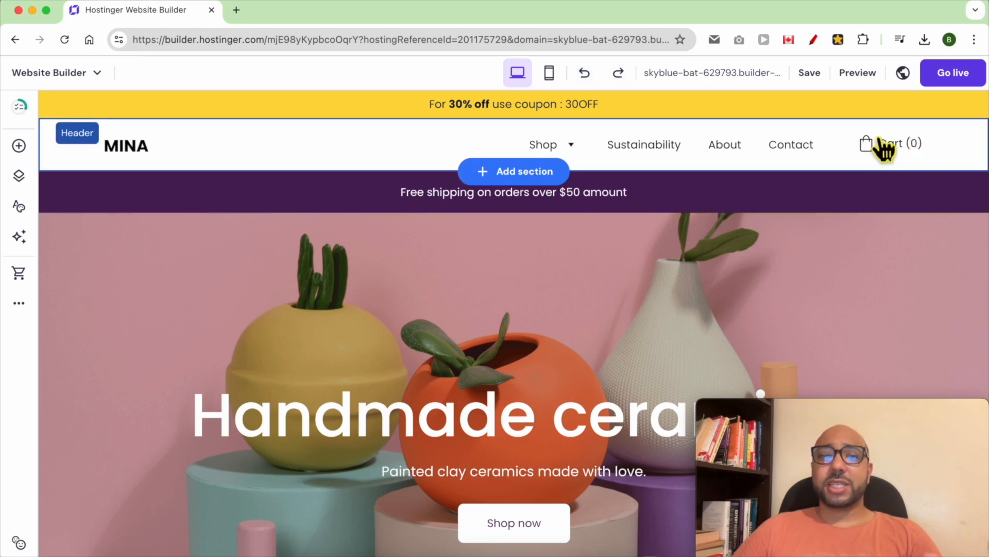
- Open the header's settings and turn on its button element
left_click(426, 147)
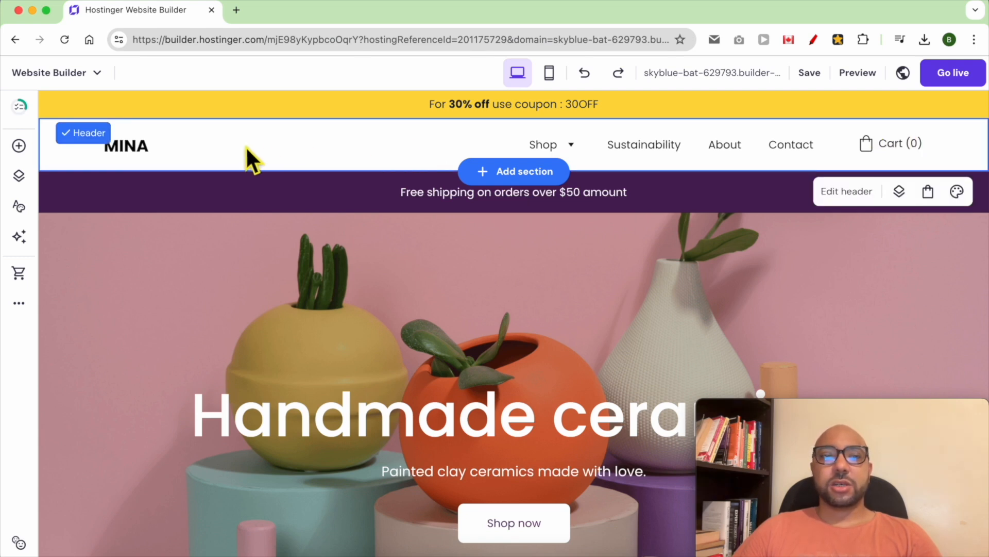
left_click(847, 202)
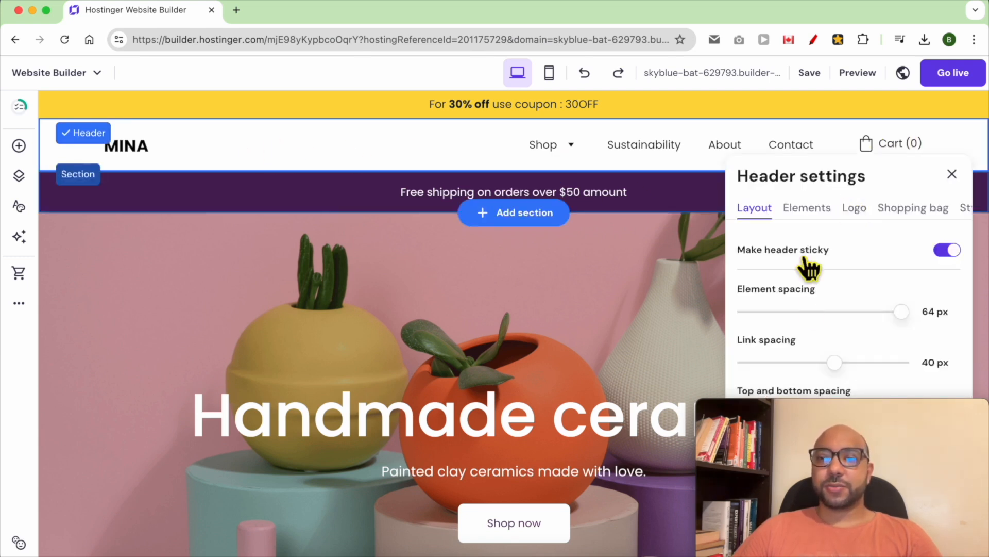
left_click_drag(845, 409, 143, 403)
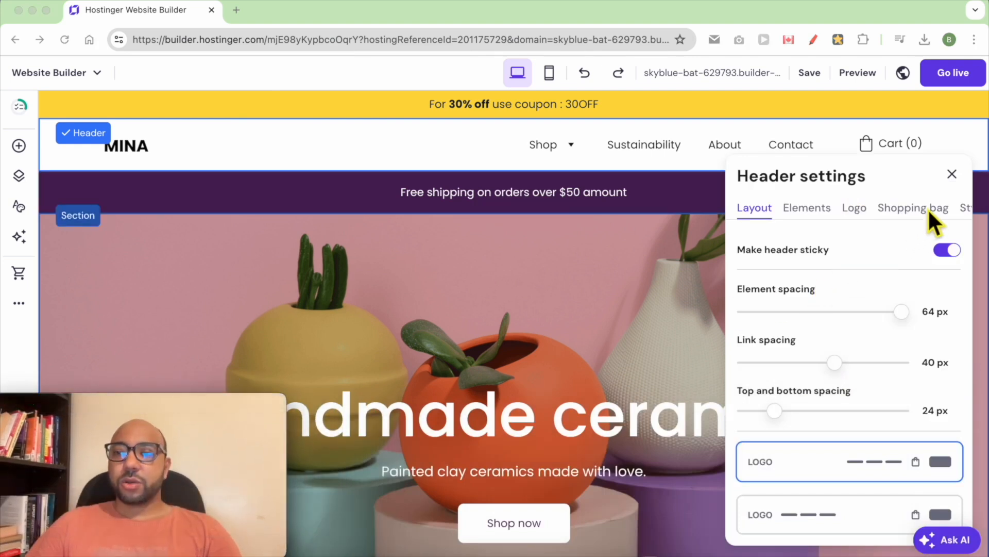
scroll(923, 215, "down", 1)
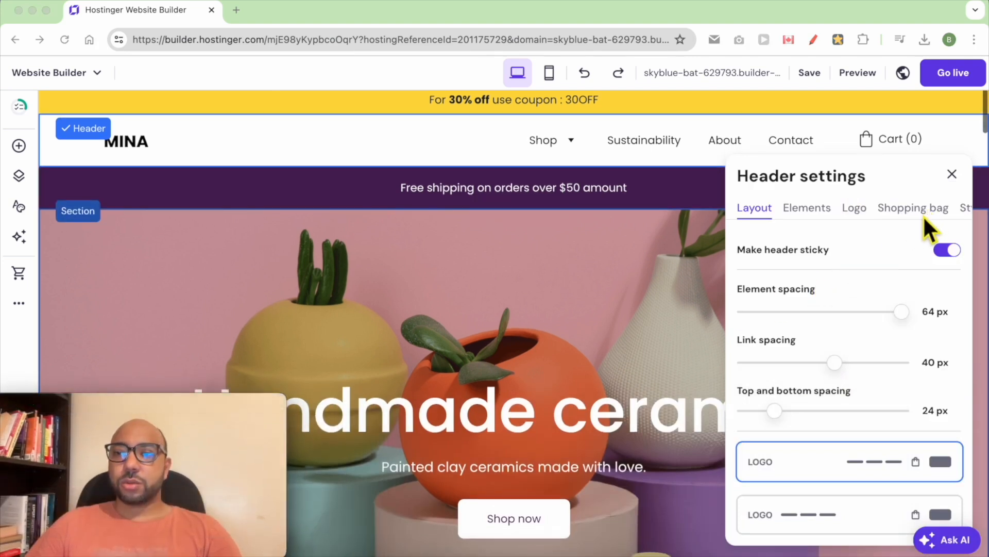
left_click(961, 208)
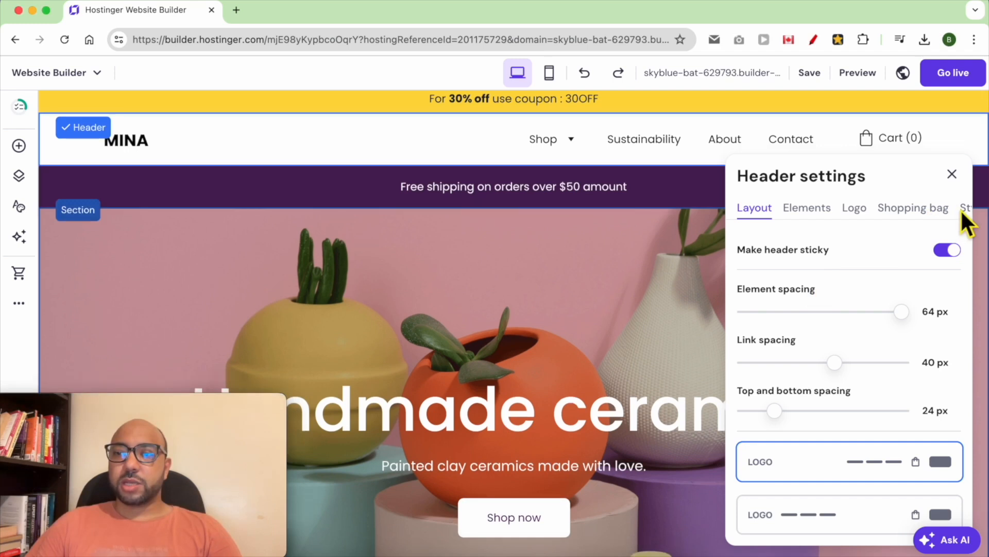
left_click(819, 210)
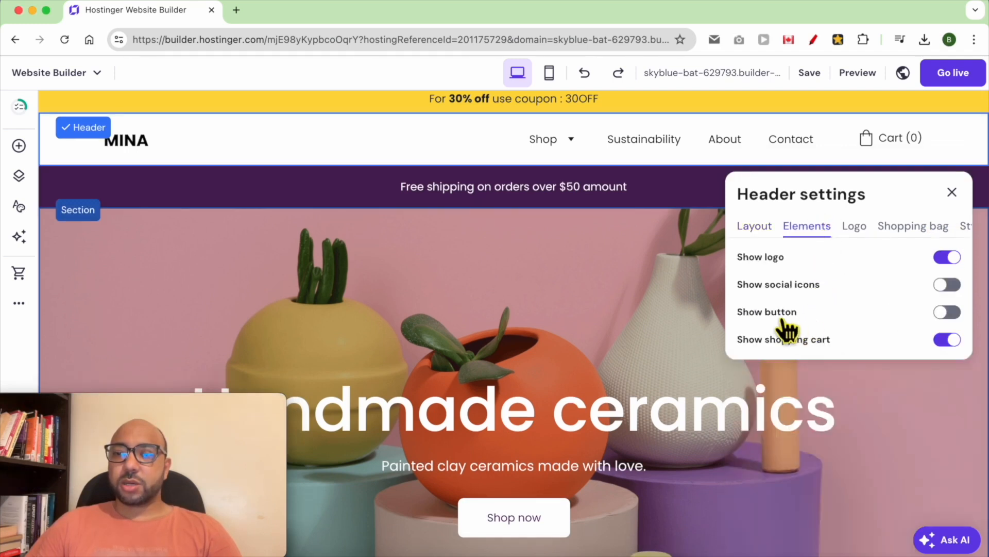
left_click(949, 313)
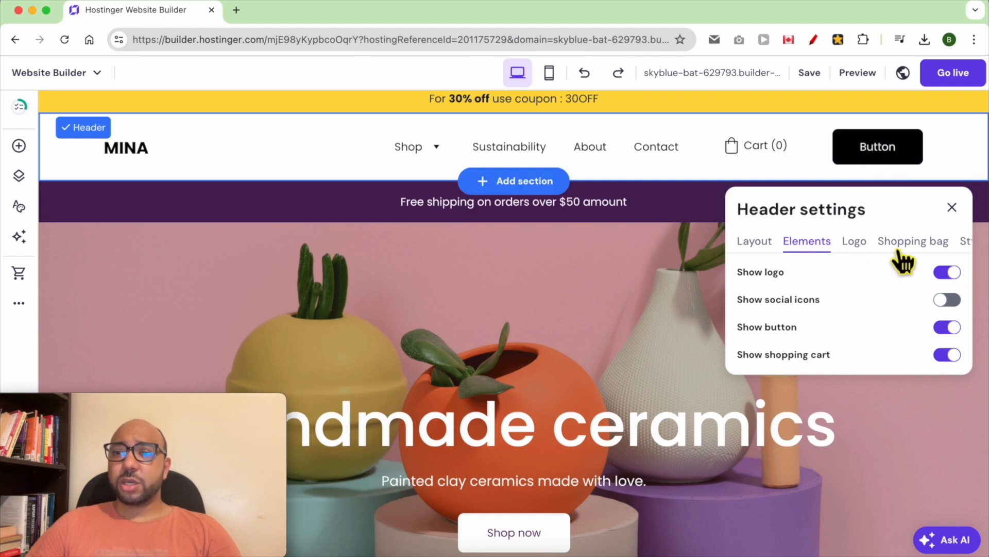
- Set the header button's text to "Newsletter" and its link type to Web address
left_click(966, 243)
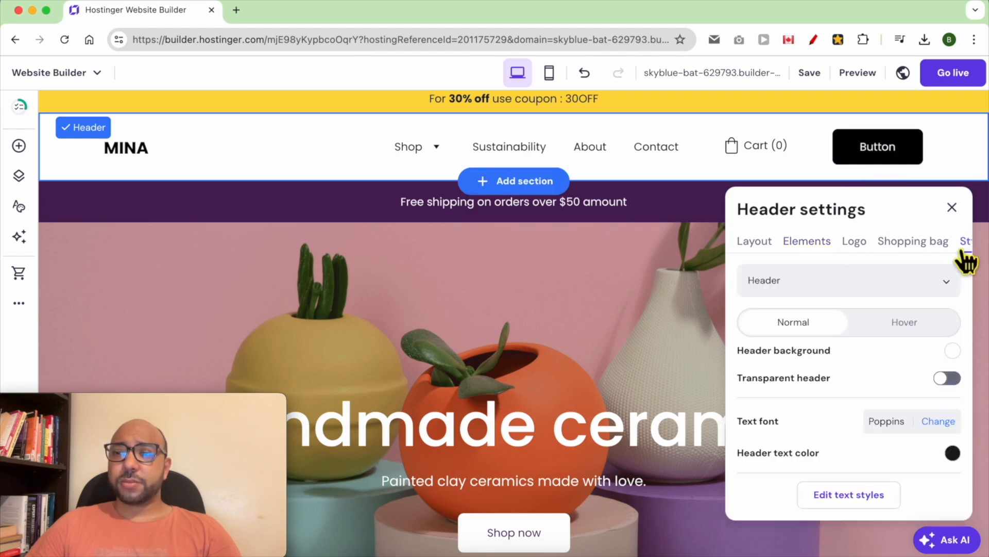
left_click(820, 290)
left_click(797, 344)
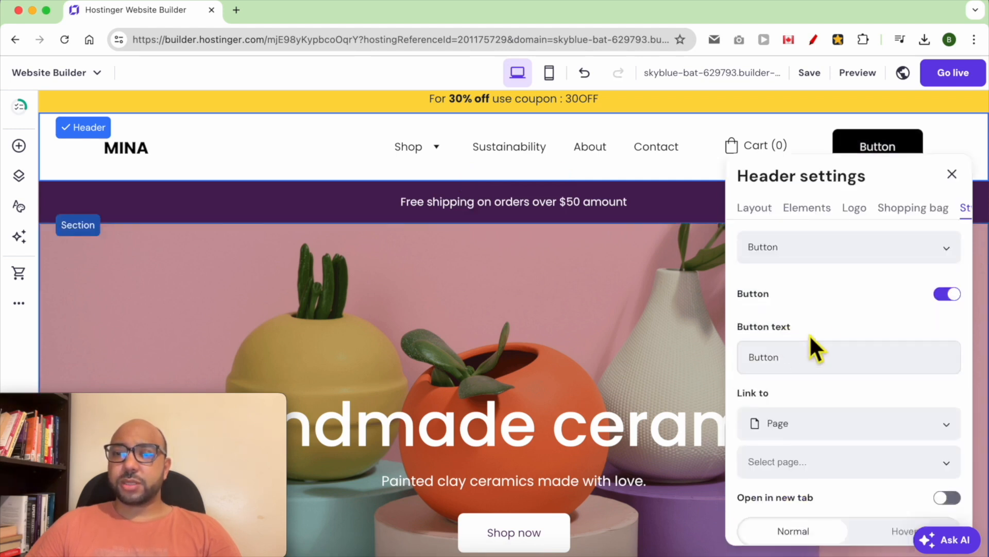
scroll(888, 319, "down", 2)
double_click(828, 335)
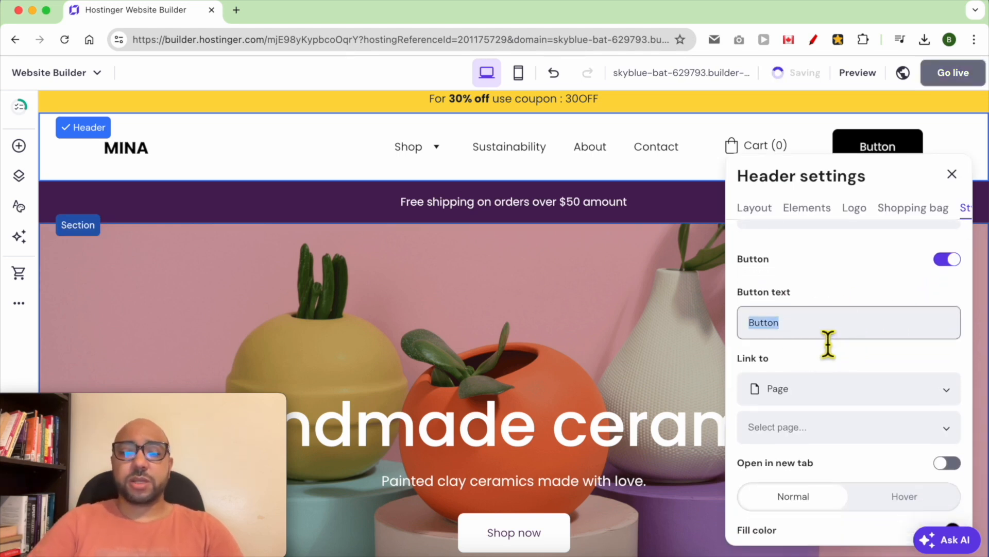
type("NEwsletter")
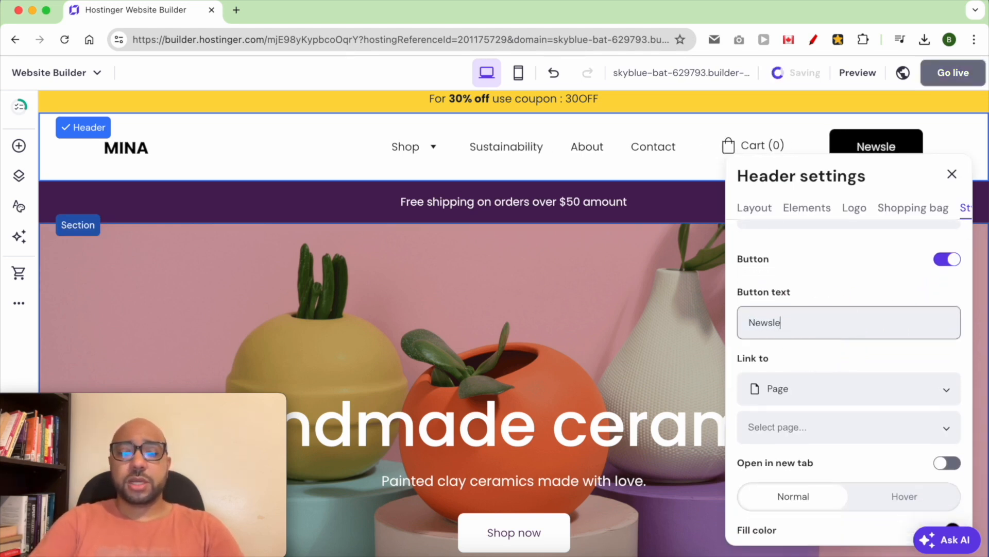
left_click(821, 392)
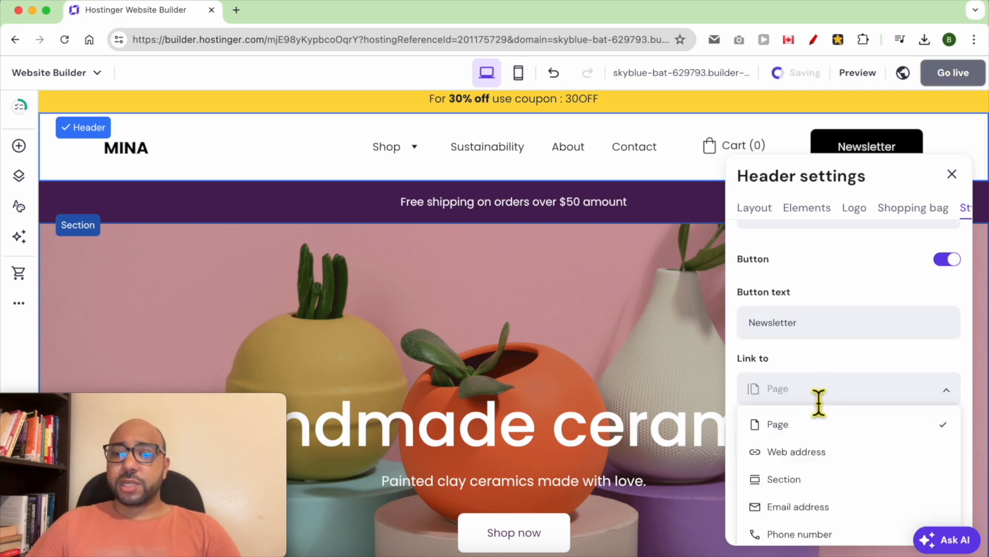
left_click(801, 453)
- Change the Newsletter button's normal fill color to red (#f20303)
scroll(845, 361, "down", 4)
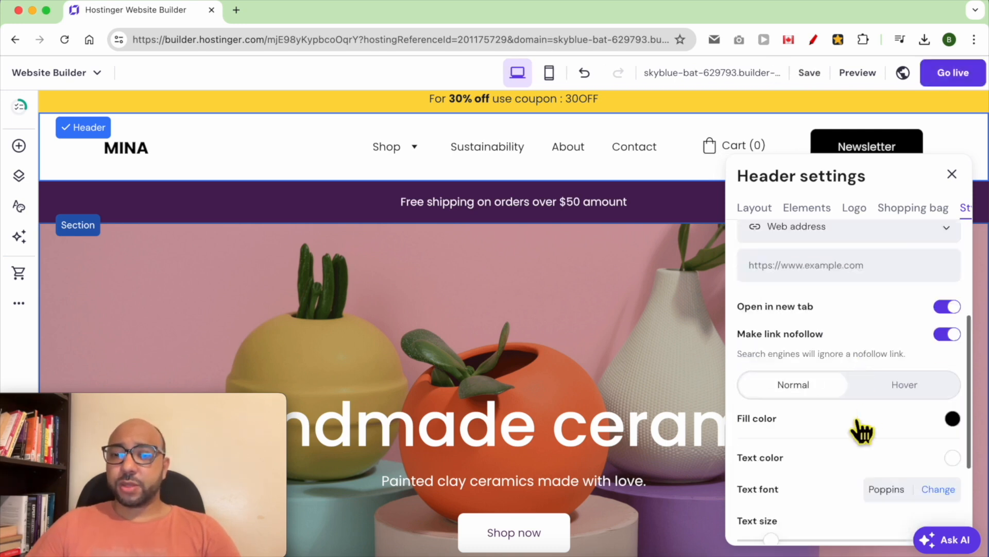
scroll(862, 430, "down", 1)
left_click(953, 381)
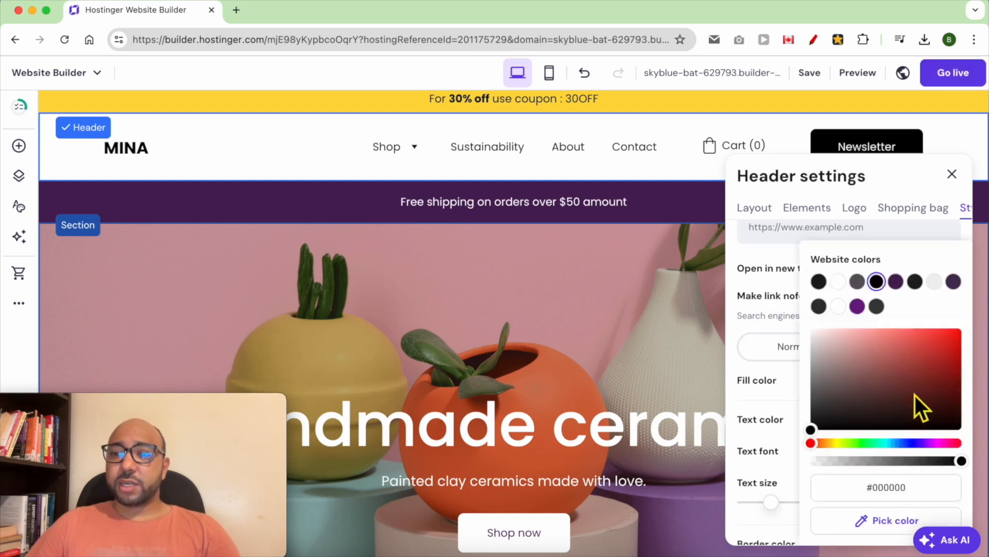
left_click_drag(883, 374, 961, 334)
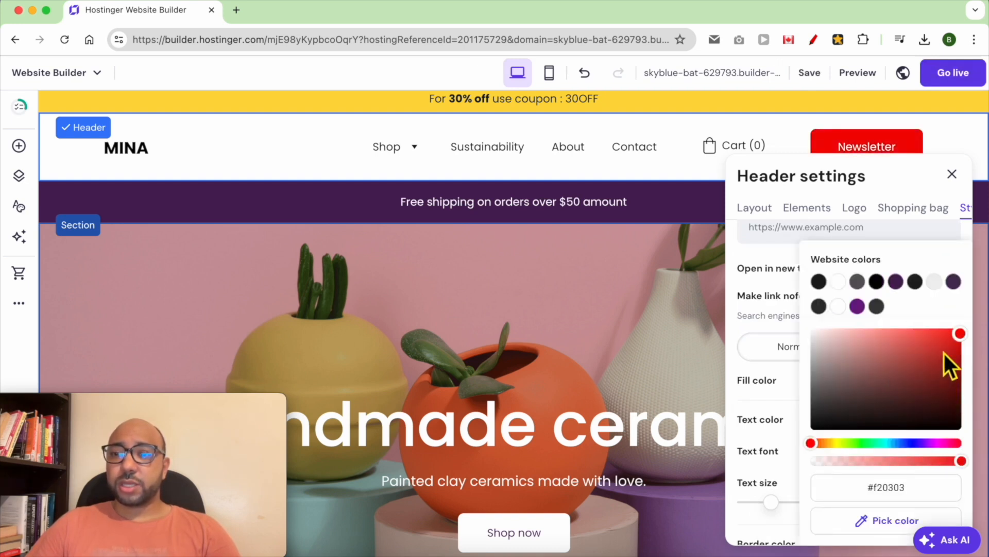
left_click(879, 180)
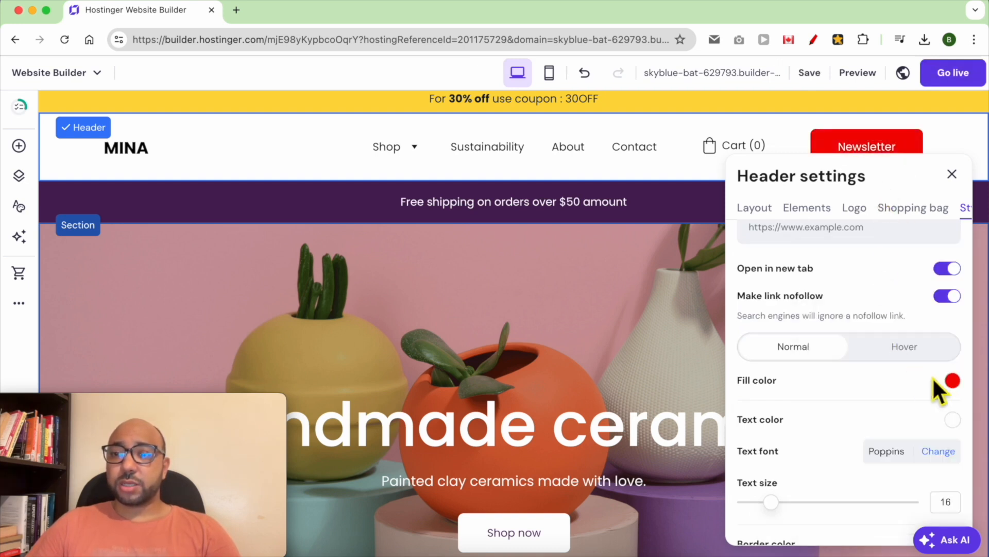
- Try black as the Newsletter button's text color and set it back to white (#ffffff)
left_click(952, 420)
left_click_drag(878, 407, 809, 443)
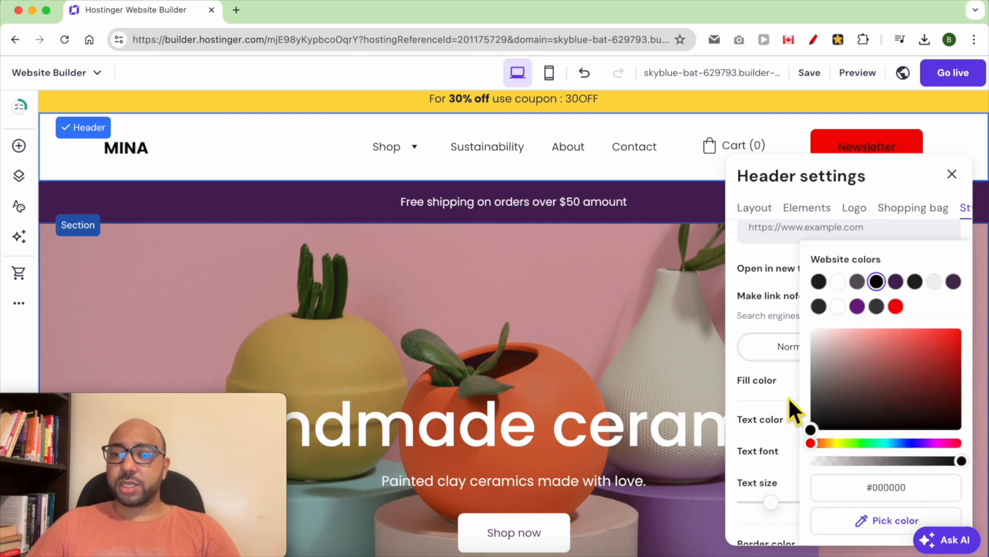
left_click_drag(886, 395, 804, 331)
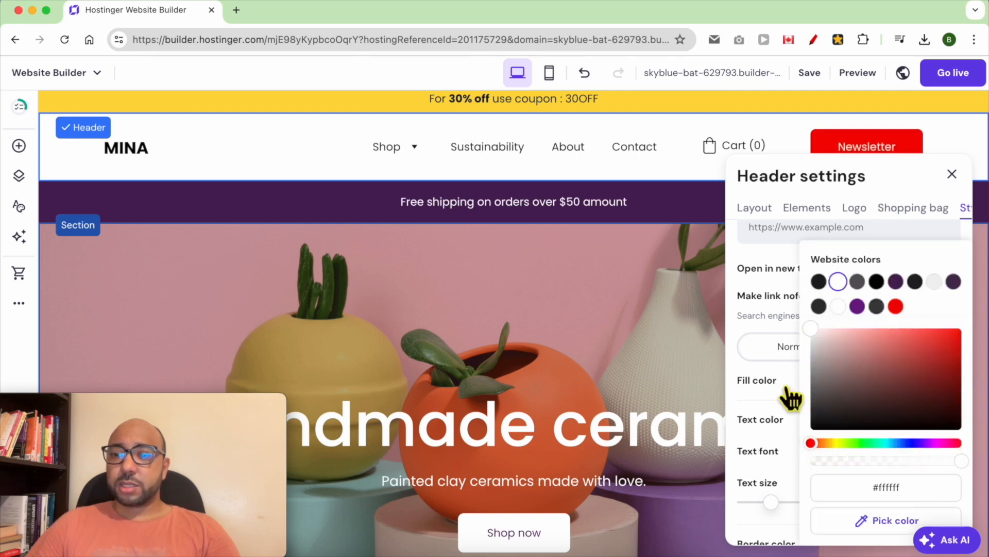
- Increase the Newsletter button's text size to 22
left_click(777, 504)
left_click_drag(777, 505, 807, 516)
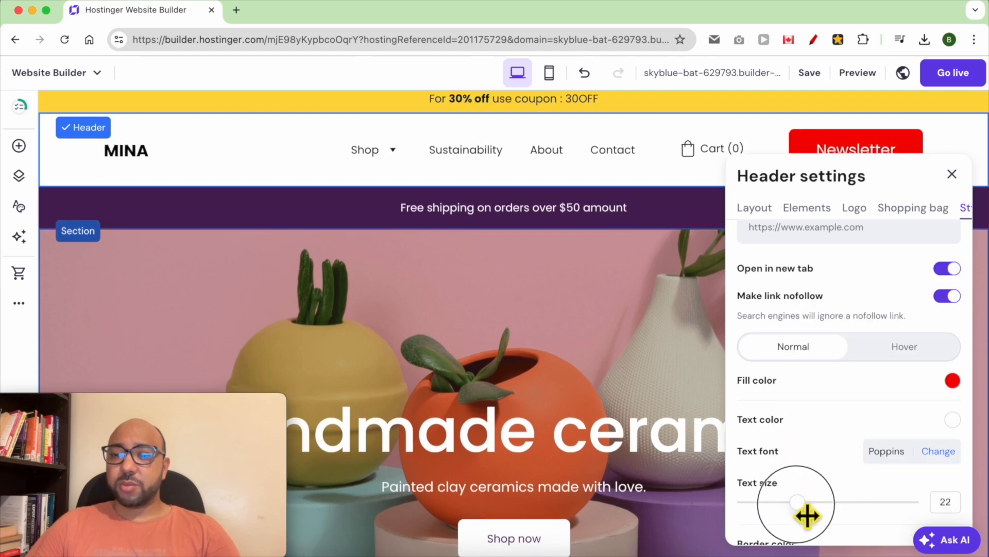
scroll(841, 453, "down", 3)
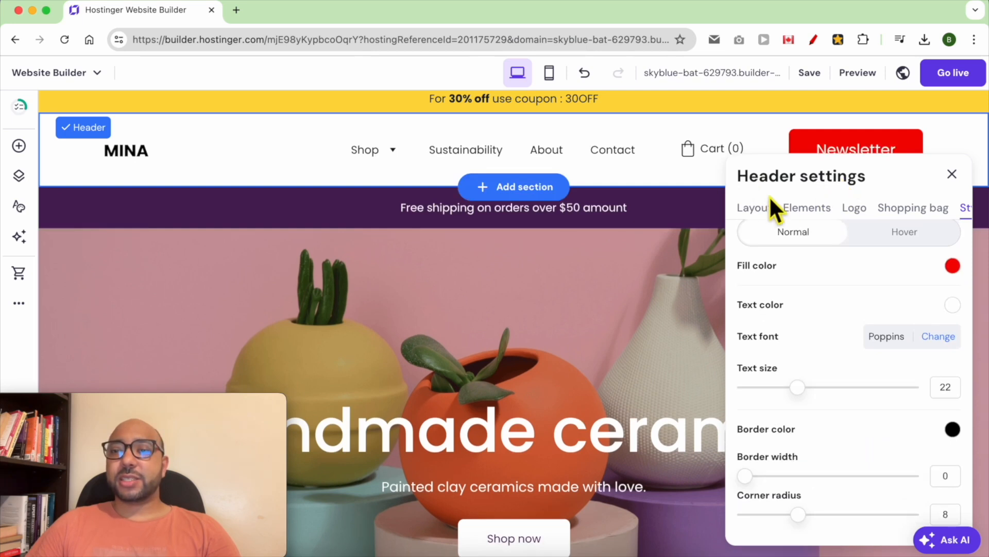
- Turn off the sticky setting in the header's layout options
left_click(754, 216)
scroll(807, 292, "up", 3)
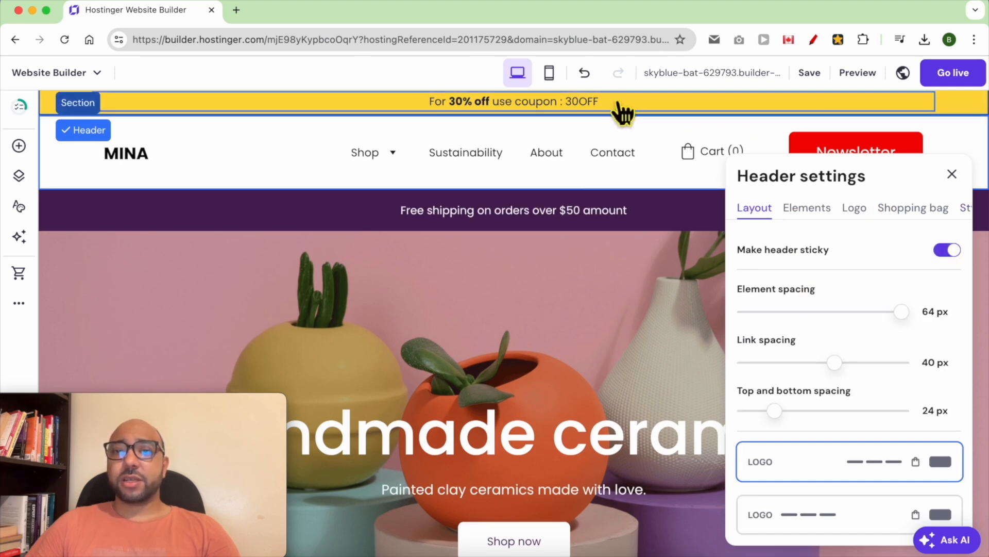
left_click(950, 250)
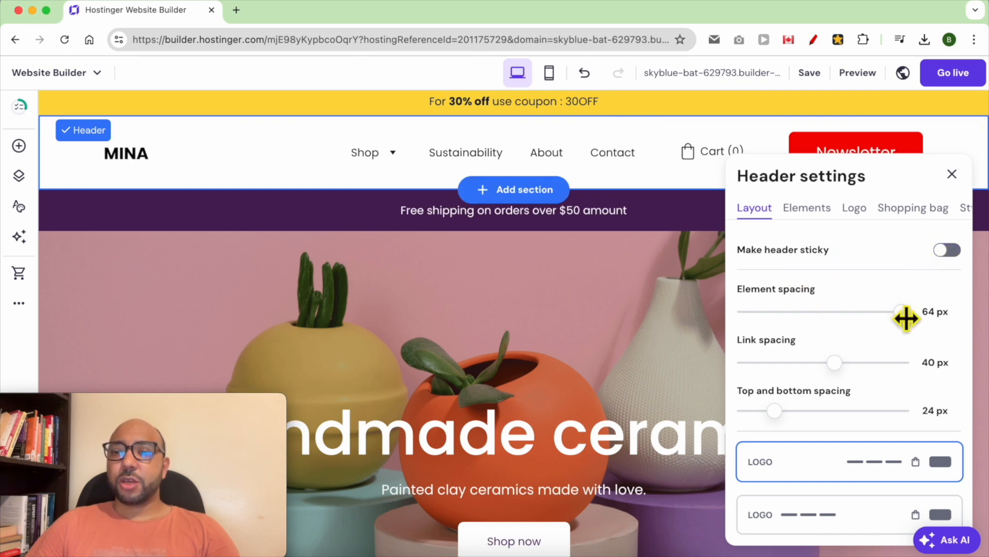
- Set the header's element spacing to 62 px, link spacing to 31 px, and top and bottom spacing to 0 px
mouse_move(906, 321)
left_mouse_down()
mouse_move(813, 325)
mouse_move(906, 327)
left_mouse_up()
left_click_drag(844, 363, 819, 374)
left_click_drag(788, 419, 754, 420)
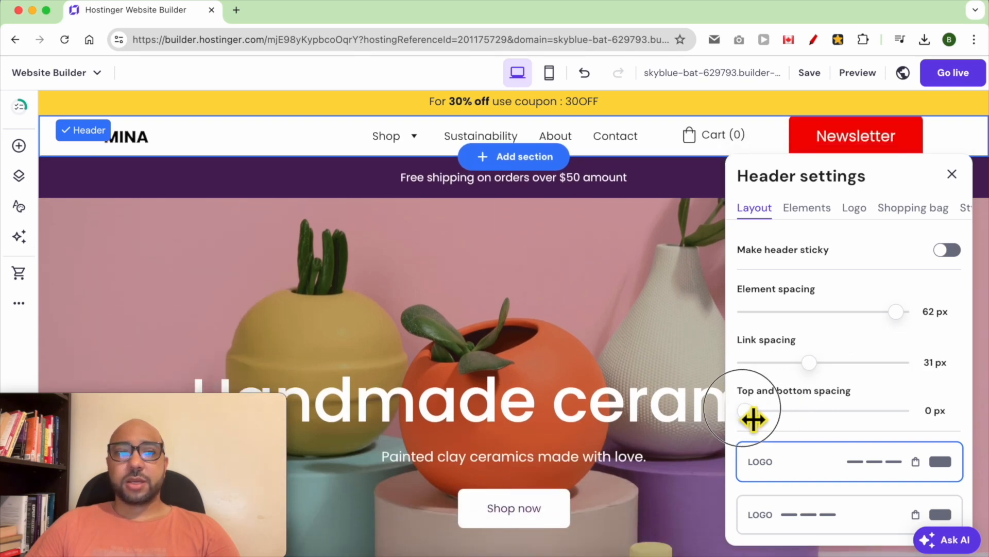
left_click_drag(753, 419, 755, 420)
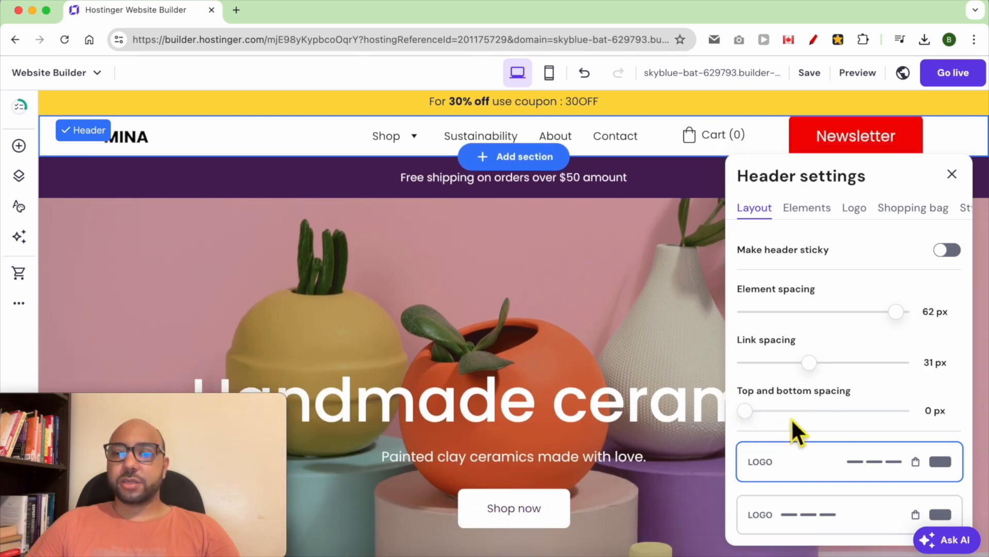
- Try the header layout with links beside the logo, and apply the one with links first, a centered logo, and the cart and button last
scroll(793, 422, "down", 3)
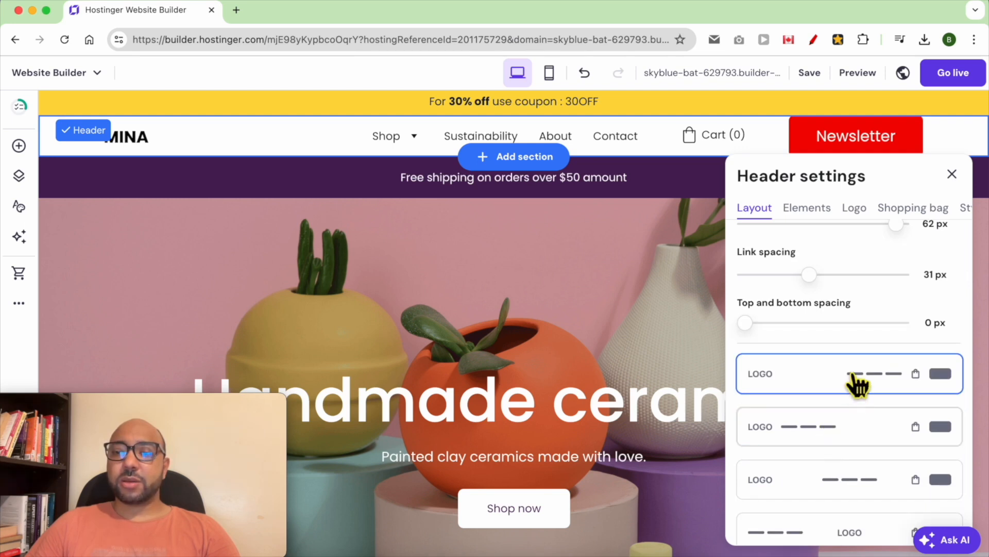
left_click(843, 420)
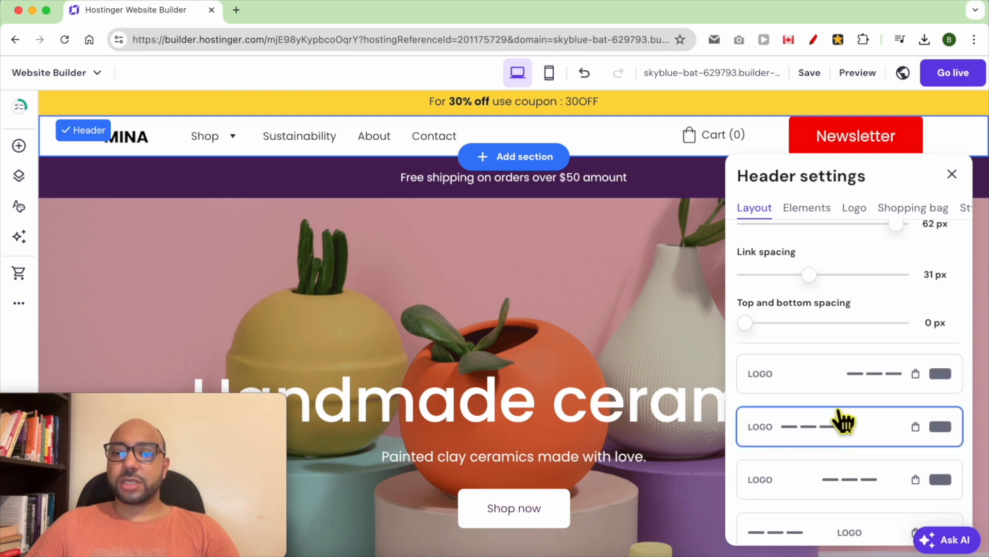
scroll(850, 472, "down", 2)
left_click(844, 462)
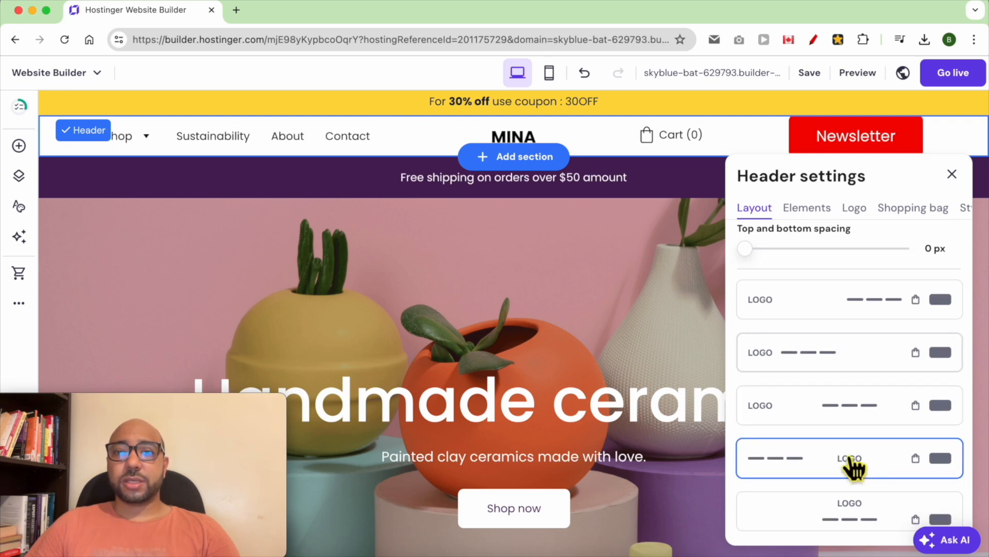
scroll(868, 456, "down", 2)
scroll(857, 396, "up", 2)
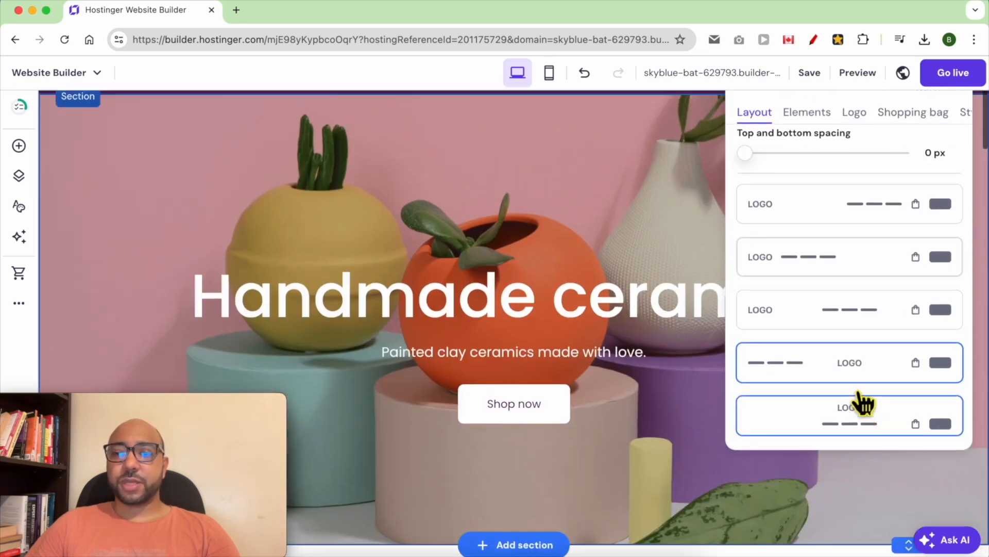
- Try hiding the header's logo and showing its social icons, and restore both settings
left_click(824, 209)
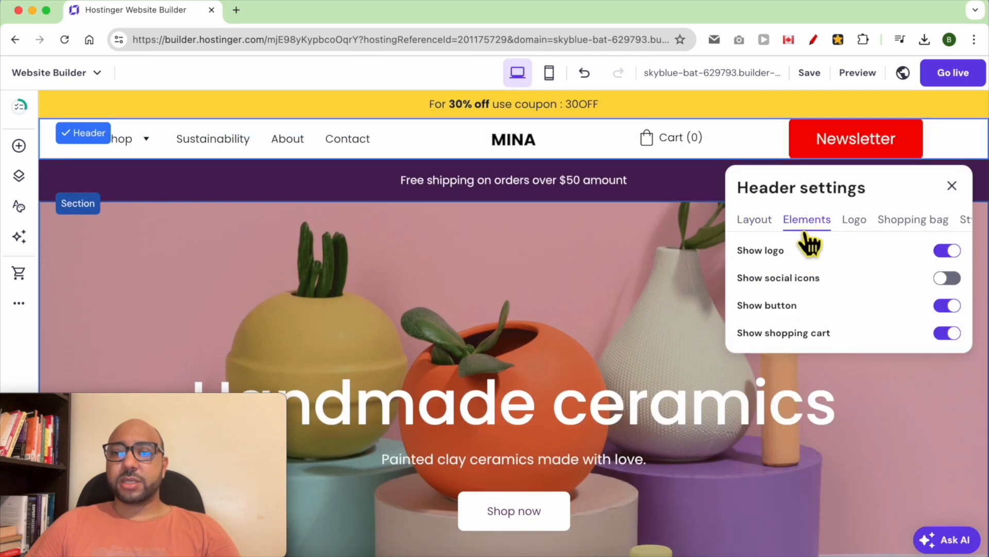
left_click(946, 251)
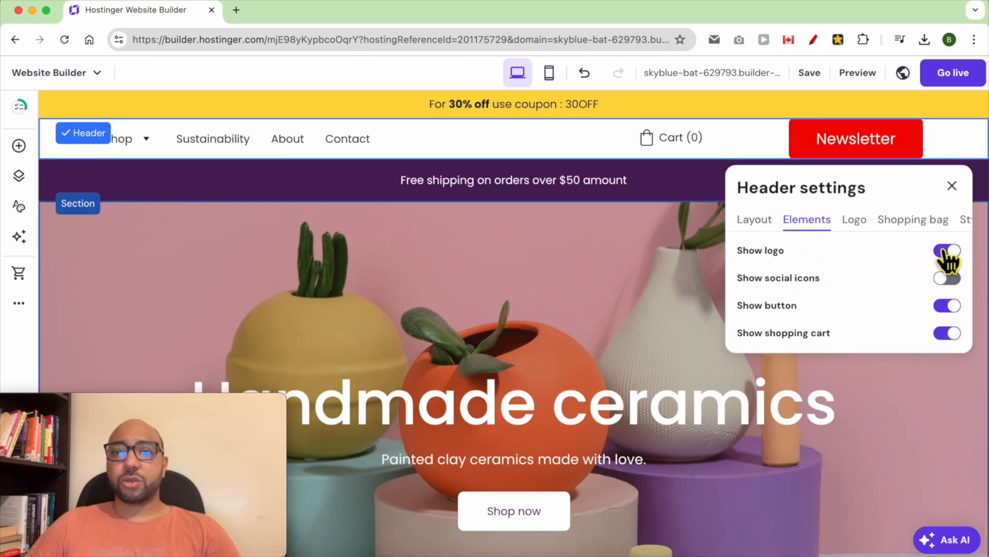
left_click(946, 251)
left_click(953, 281)
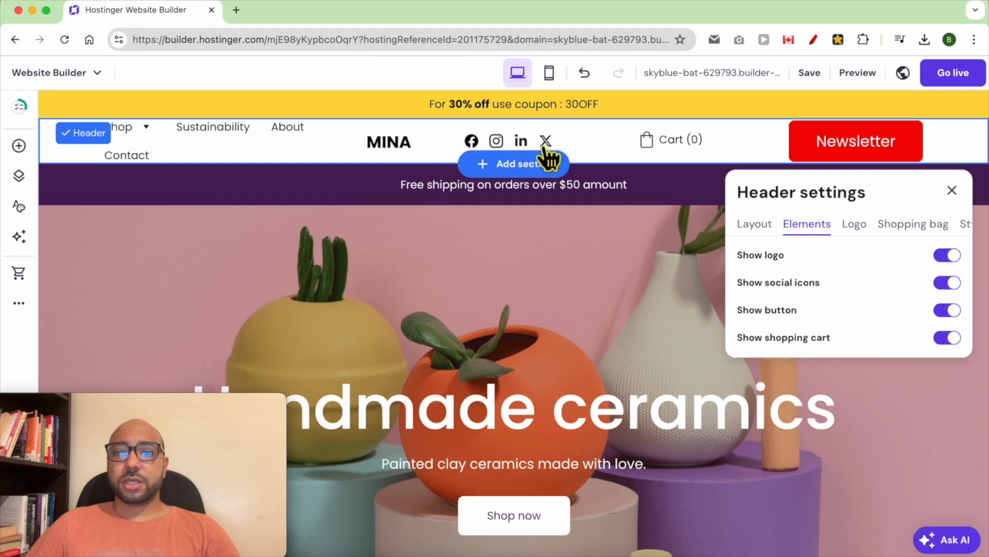
left_click(952, 283)
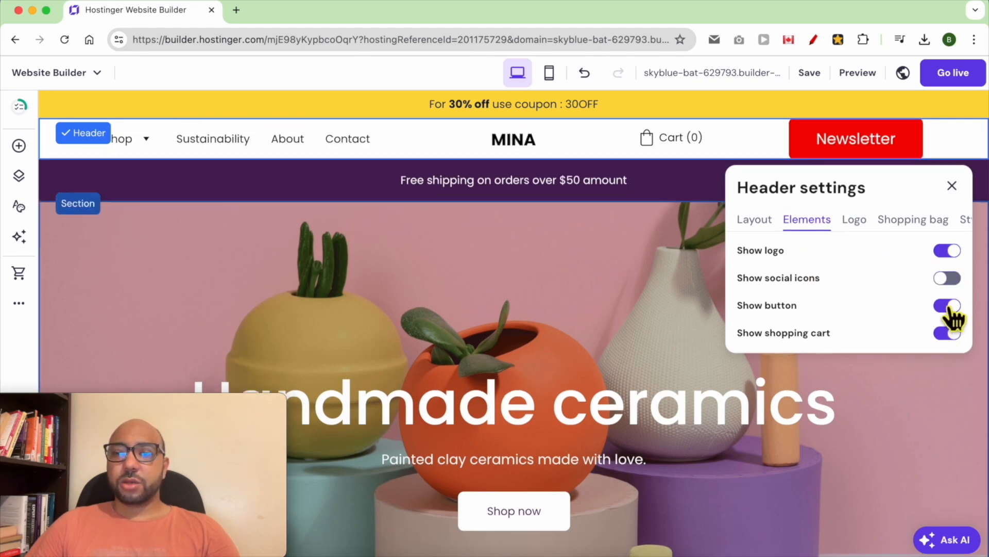
- Hide the header button and show it again
left_click(951, 288)
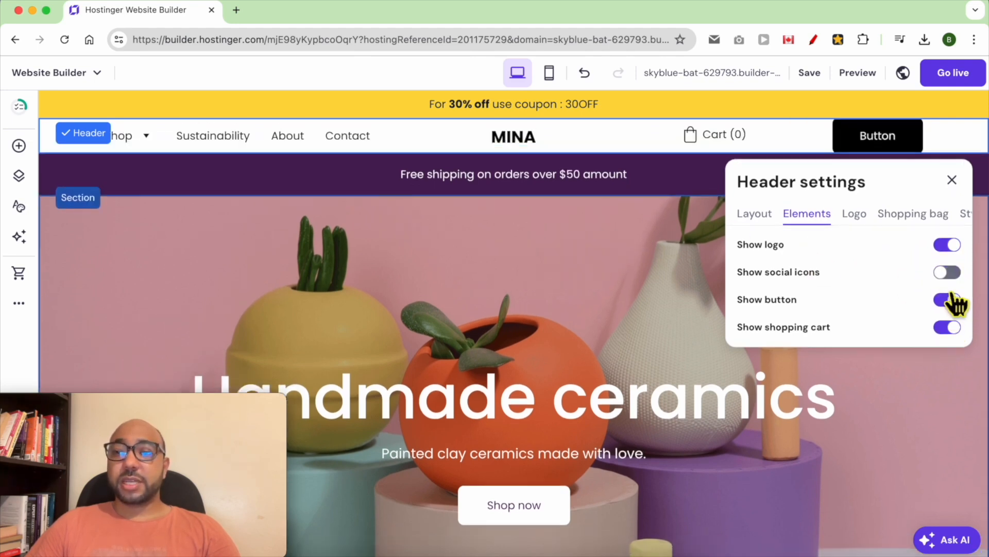
left_click(951, 300)
left_click(951, 288)
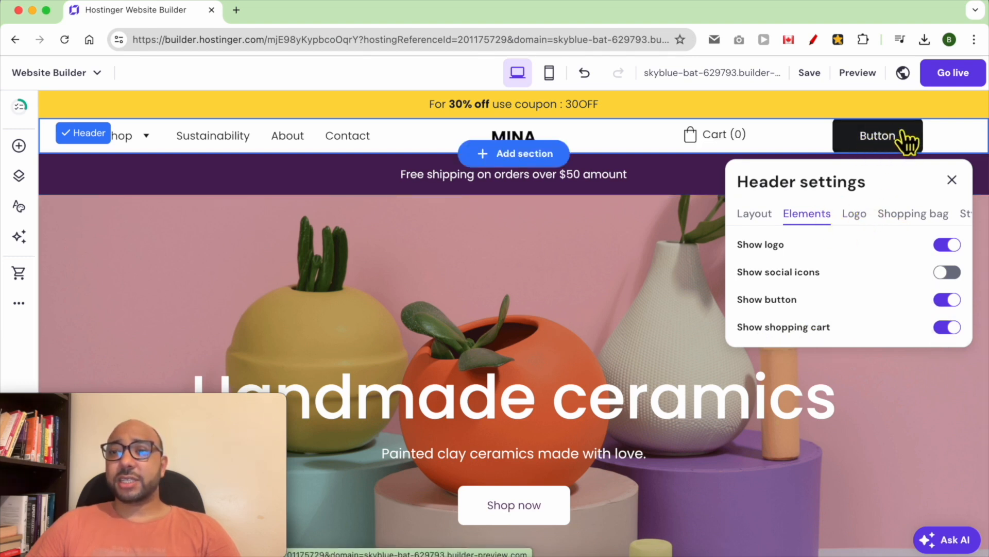
left_click(950, 300)
left_click(949, 299)
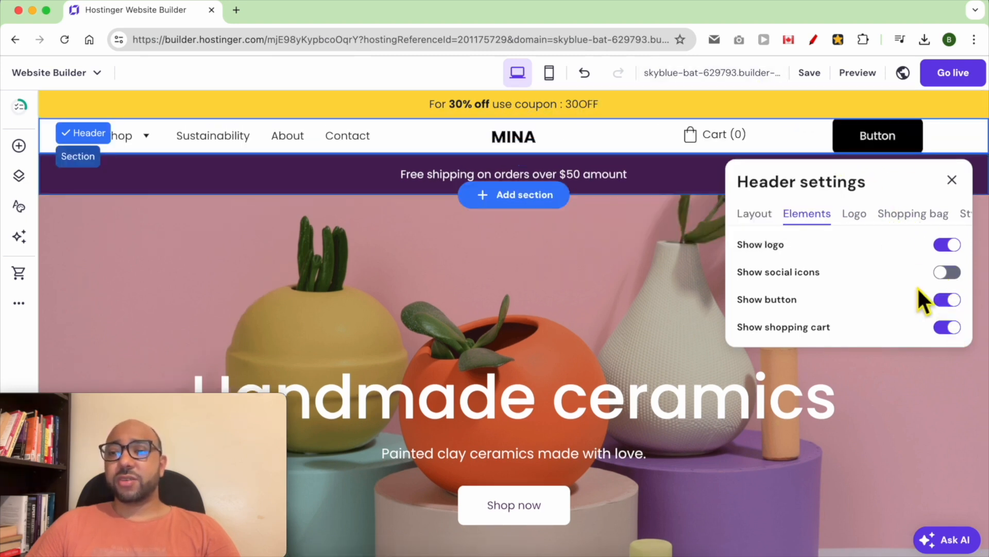
- Review the header's logo settings and set the shopping bag icon size to Large
mouse_move(813, 81)
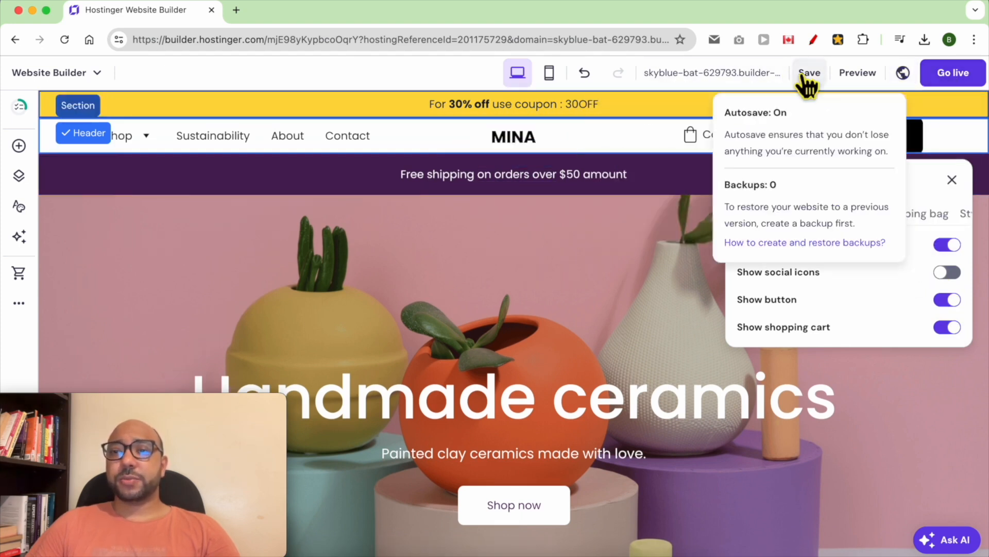
left_click(854, 215)
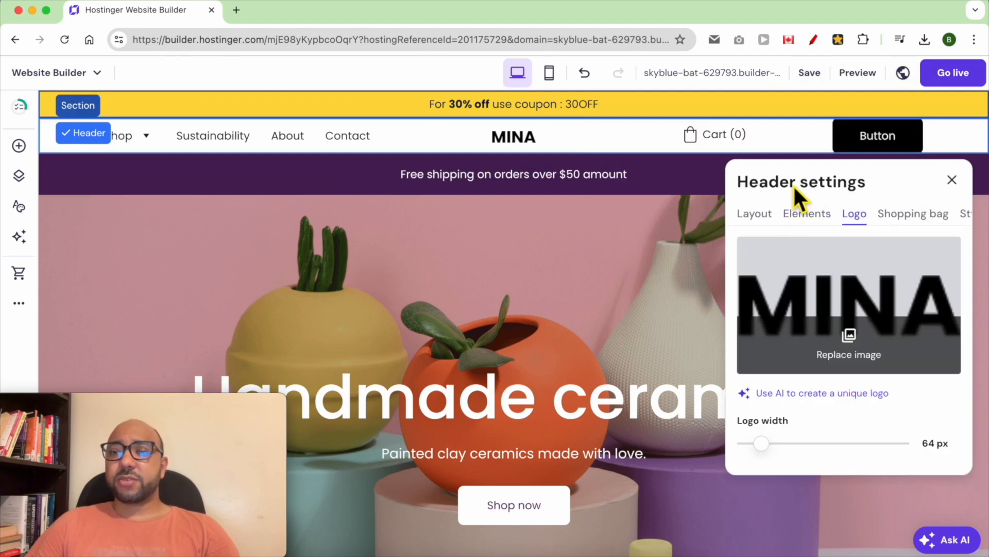
left_click(895, 217)
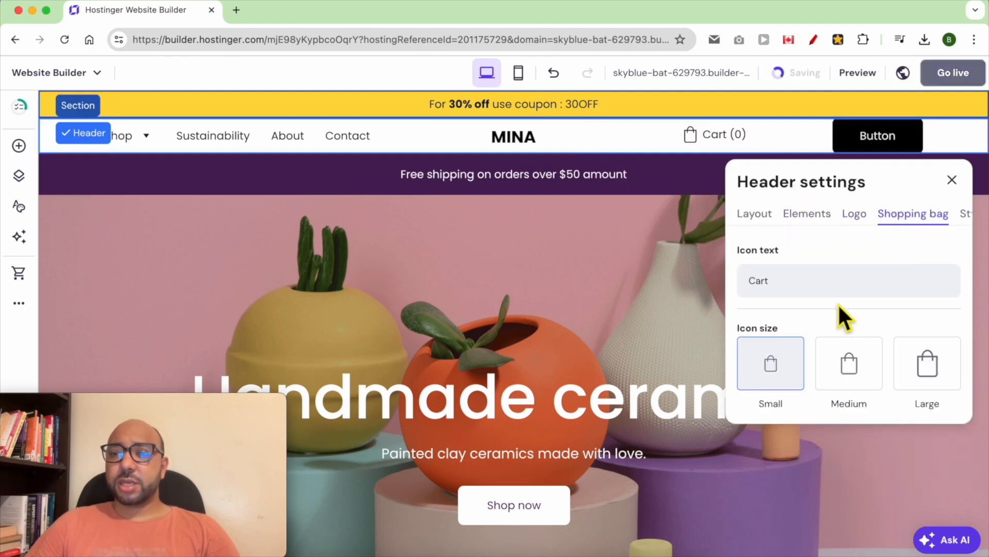
scroll(846, 299, "down", 1)
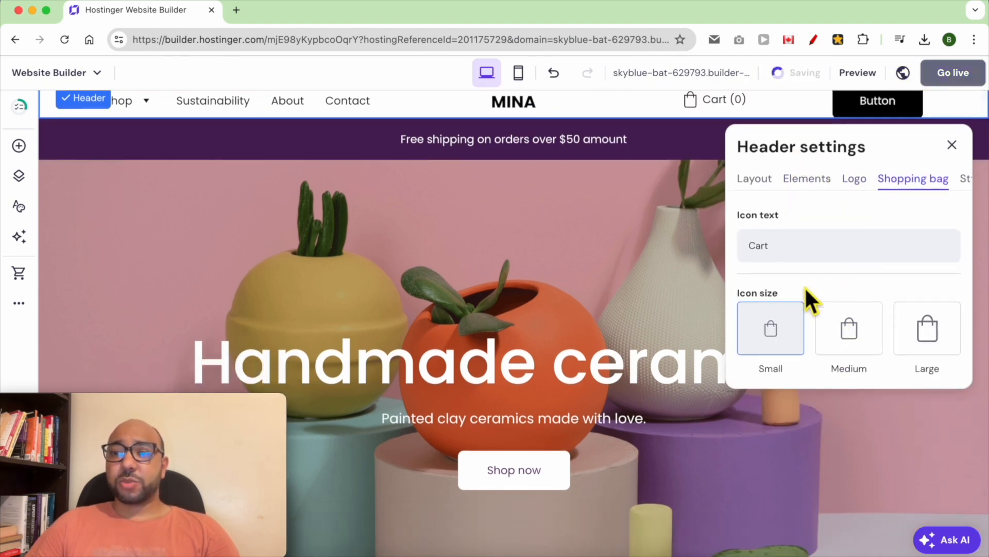
left_click(847, 330)
left_click(927, 332)
left_click(830, 260)
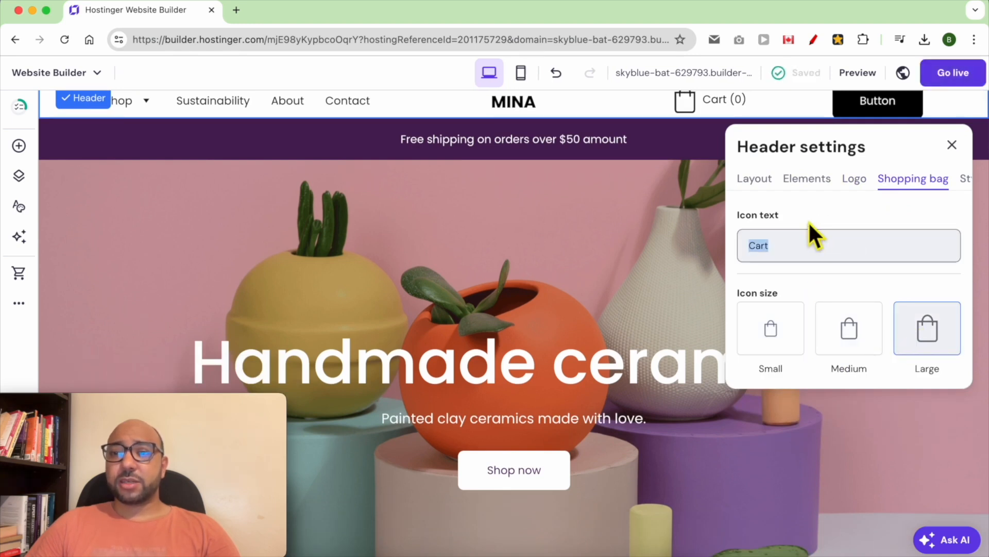
- Review the header's style options and the list of elements that can be styled, and close the header settings
left_click(964, 181)
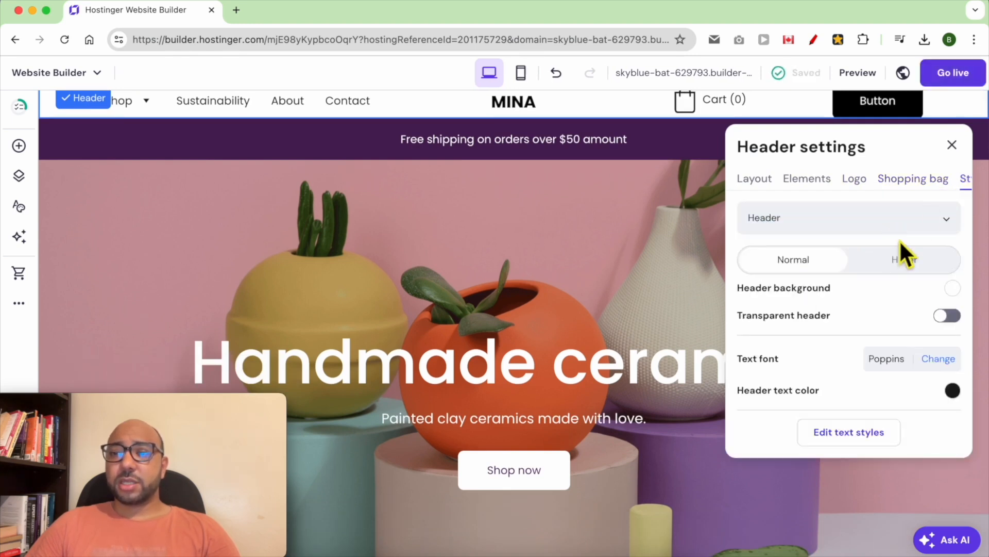
left_click(853, 229)
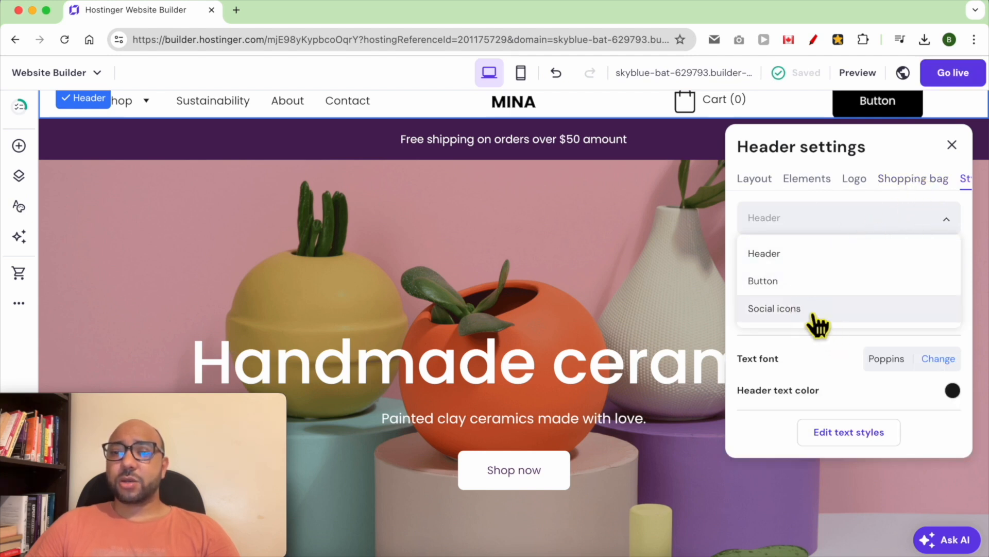
left_click(950, 149)
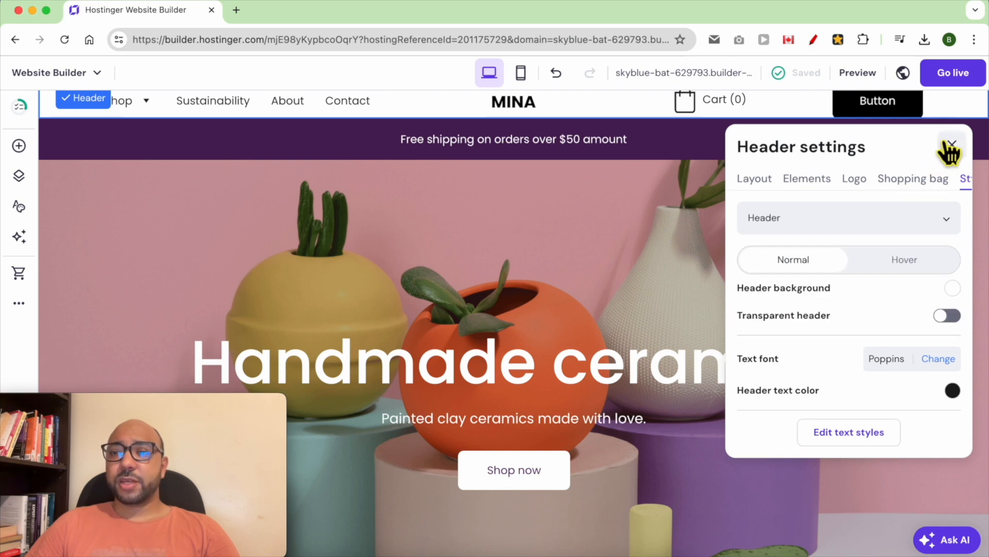
left_click(950, 149)
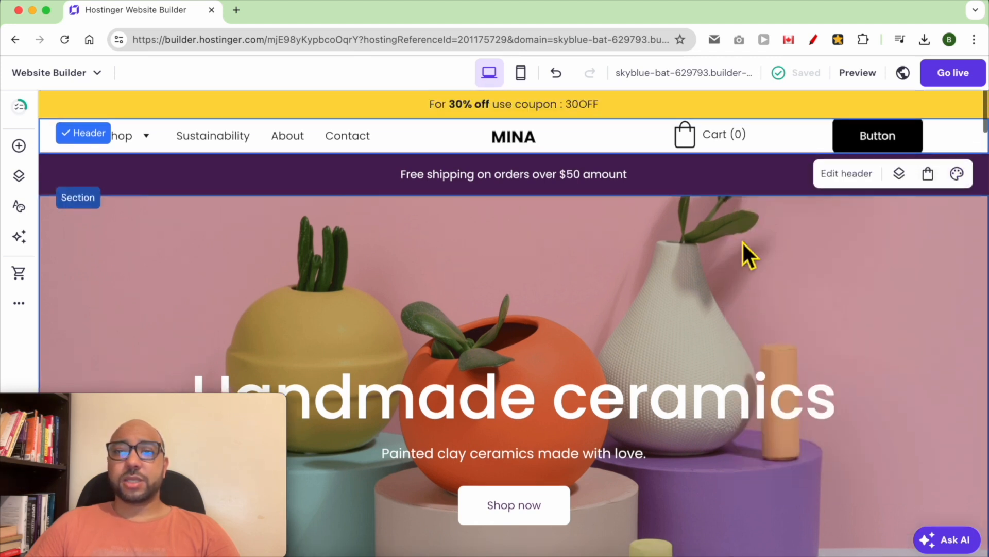
- Delete the purple "Free shipping on orders over $50 amount" section below the header
left_click(79, 190)
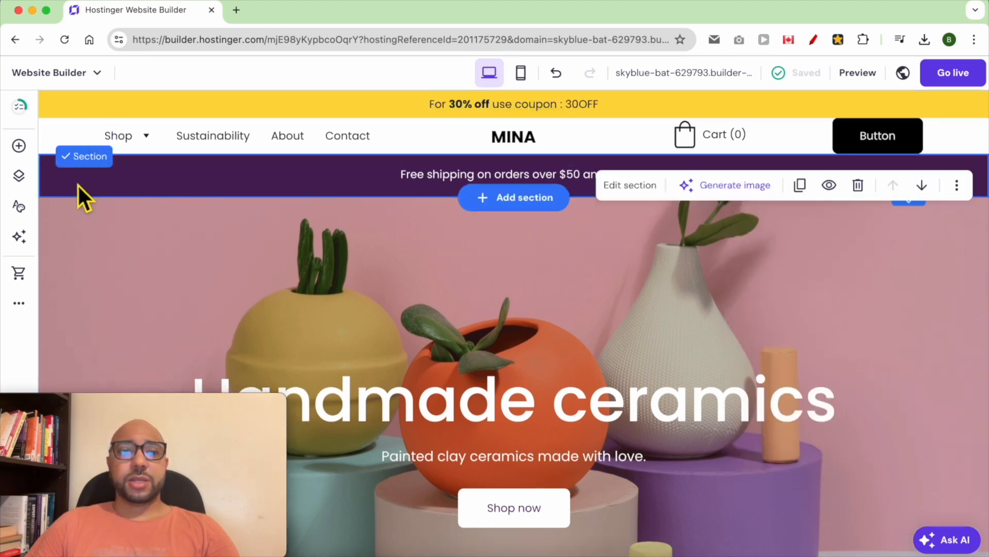
left_click(116, 190)
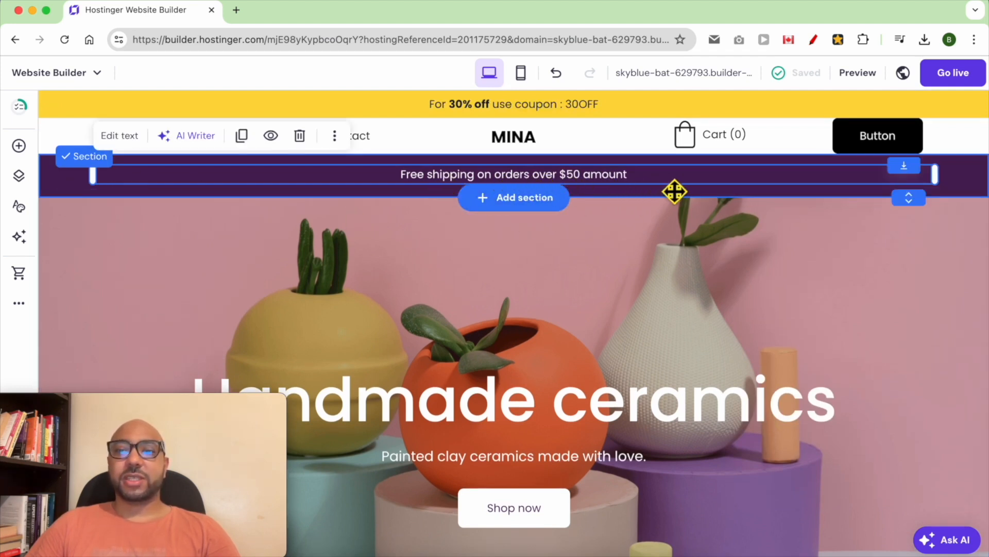
left_click(968, 179)
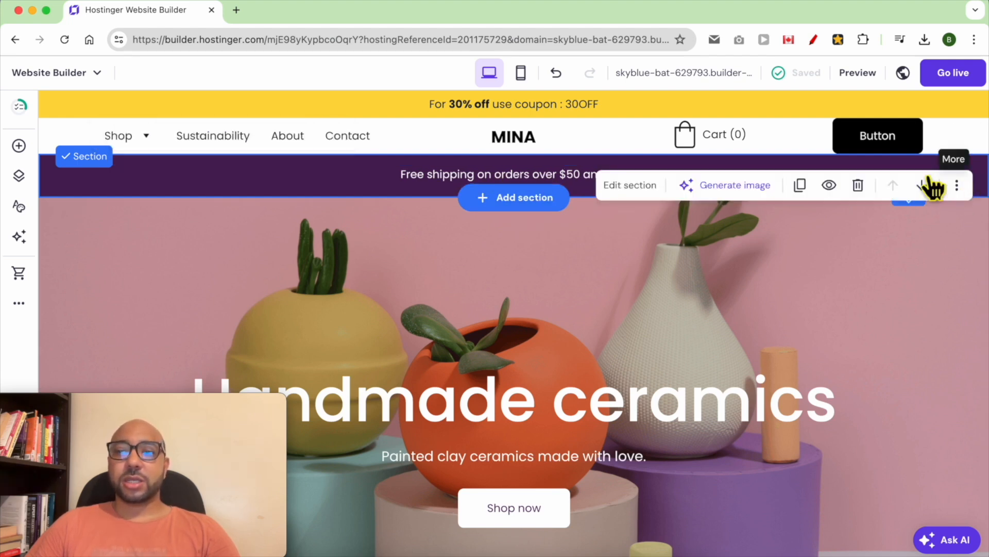
left_click(859, 187)
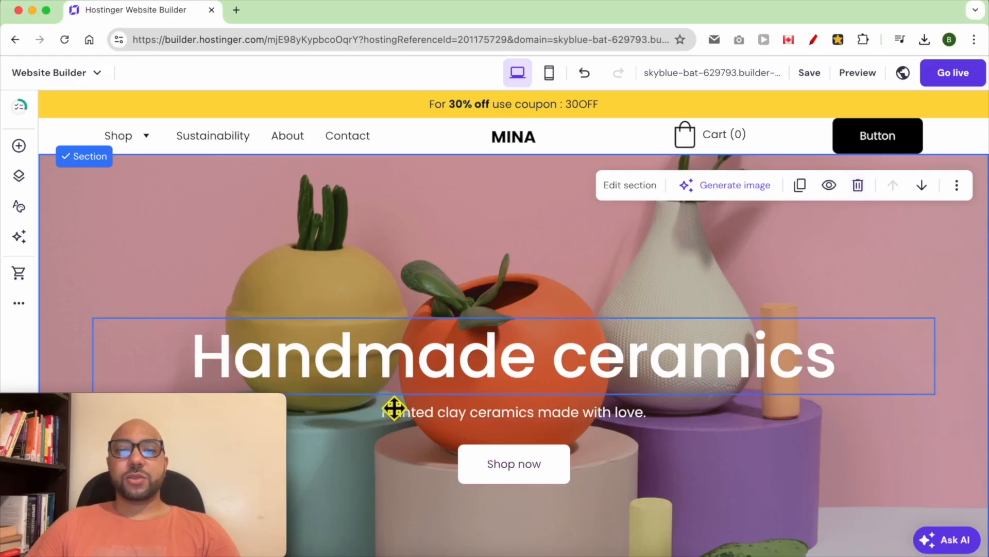
- Try color and video backgrounds for the "Handmade ceramics" section, and restore its image background
scroll(379, 234, "down", 1)
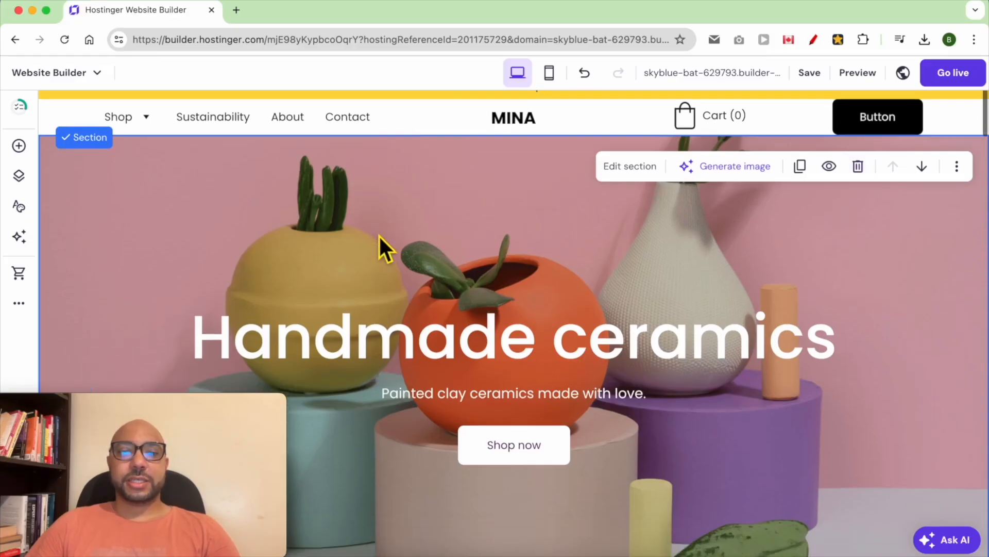
scroll(465, 200, "up", 1)
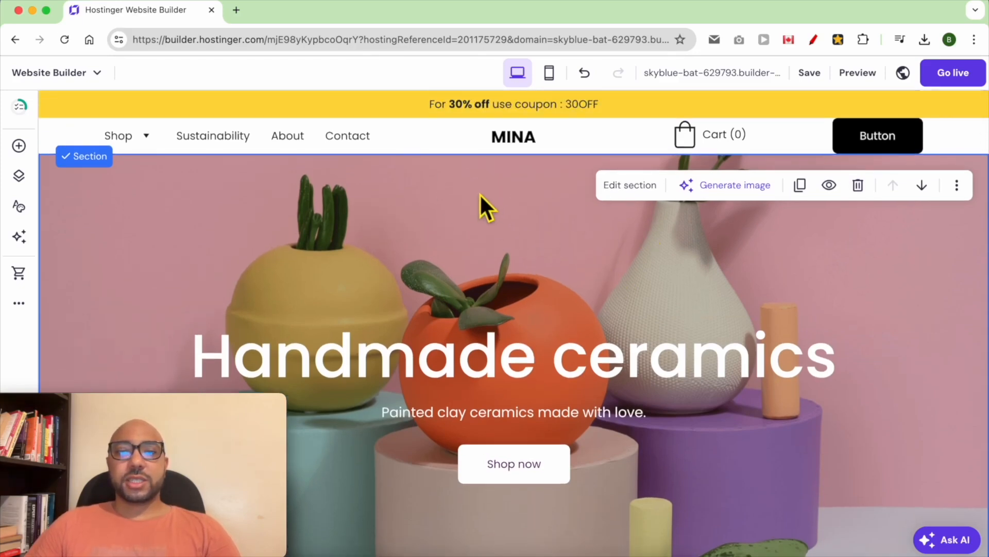
left_click(628, 198)
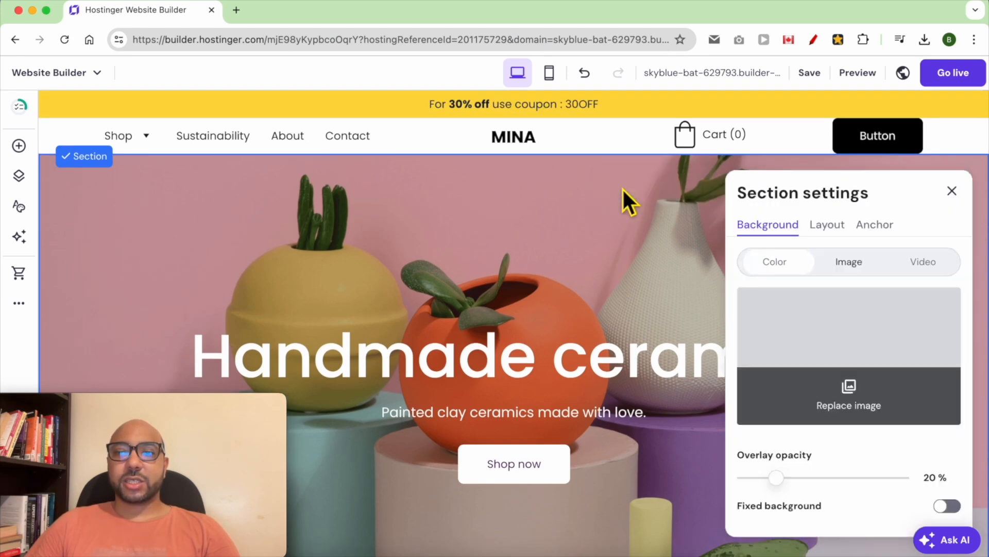
left_click(785, 264)
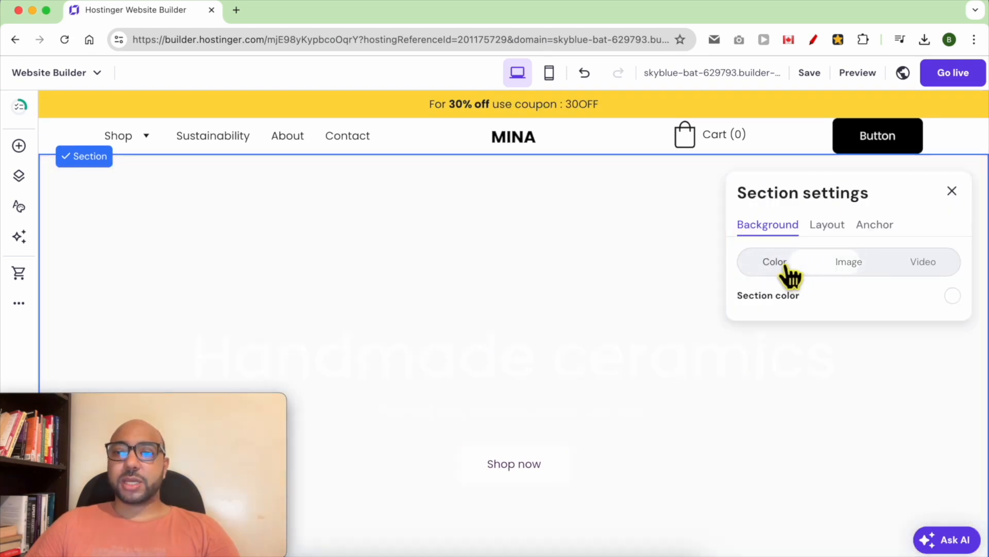
left_click(845, 263)
left_click(923, 265)
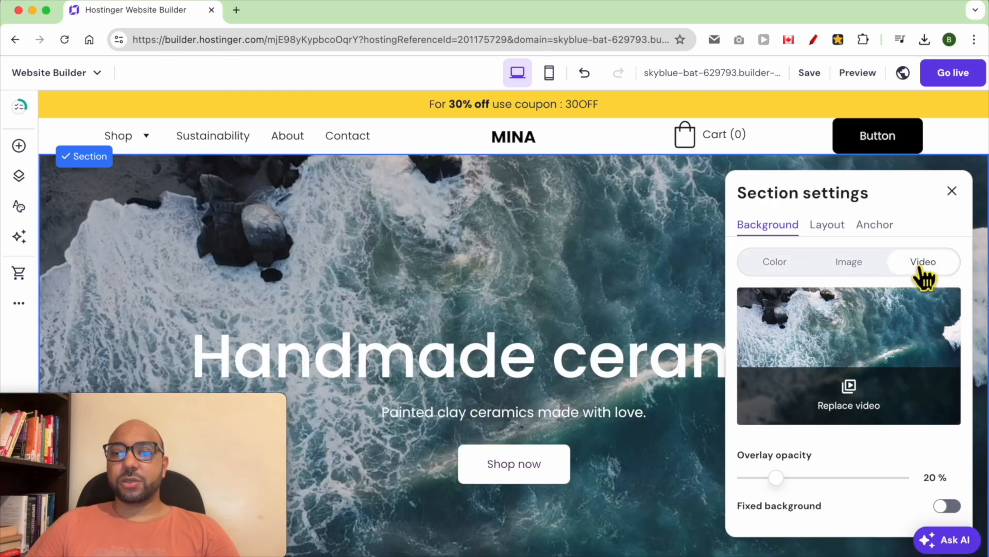
left_click(863, 265)
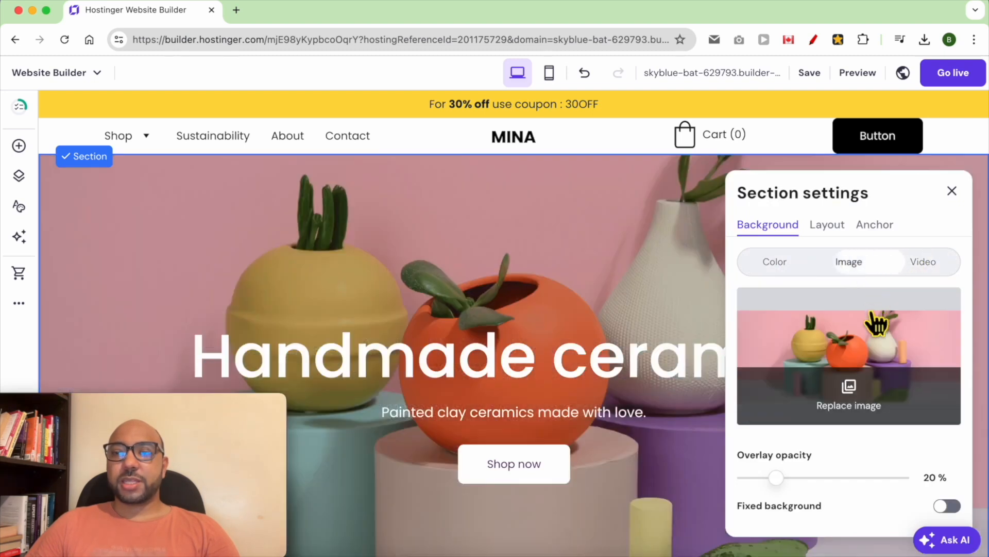
- Replace the "Handmade ceramics" section's background with the free Unsplash photo of broccoli and greens on crispbread
left_click(866, 418)
scroll(612, 353, "down", 10)
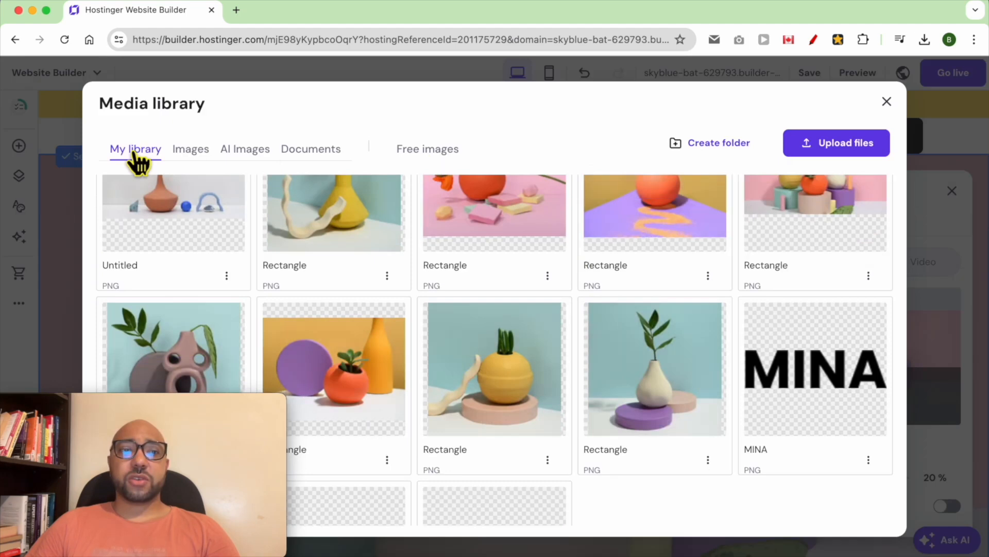
left_click(430, 149)
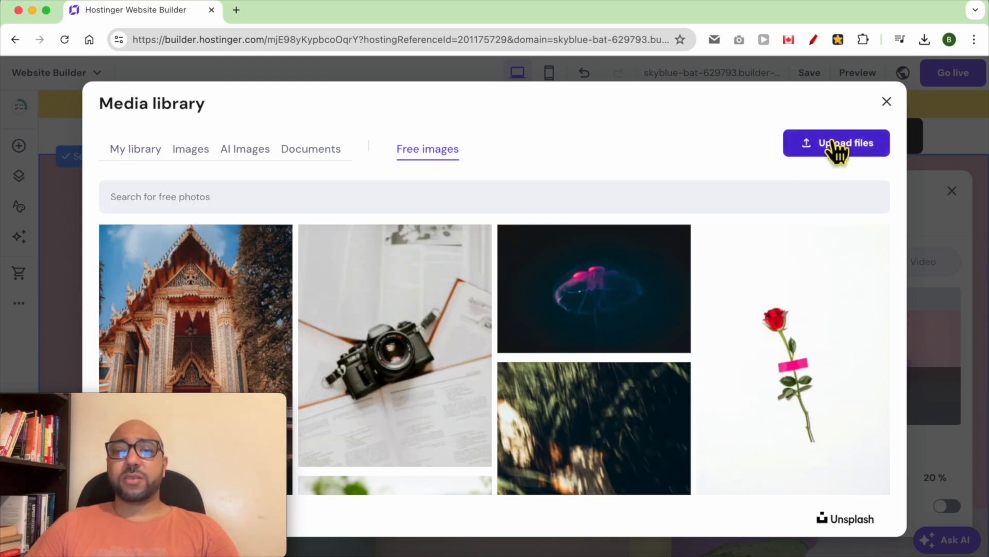
scroll(571, 326, "down", 5)
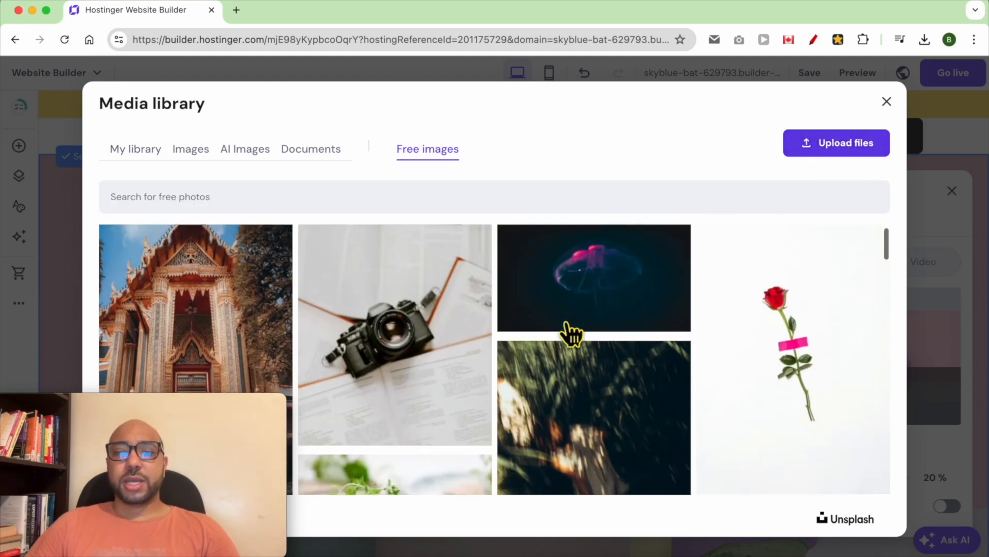
left_click(426, 376)
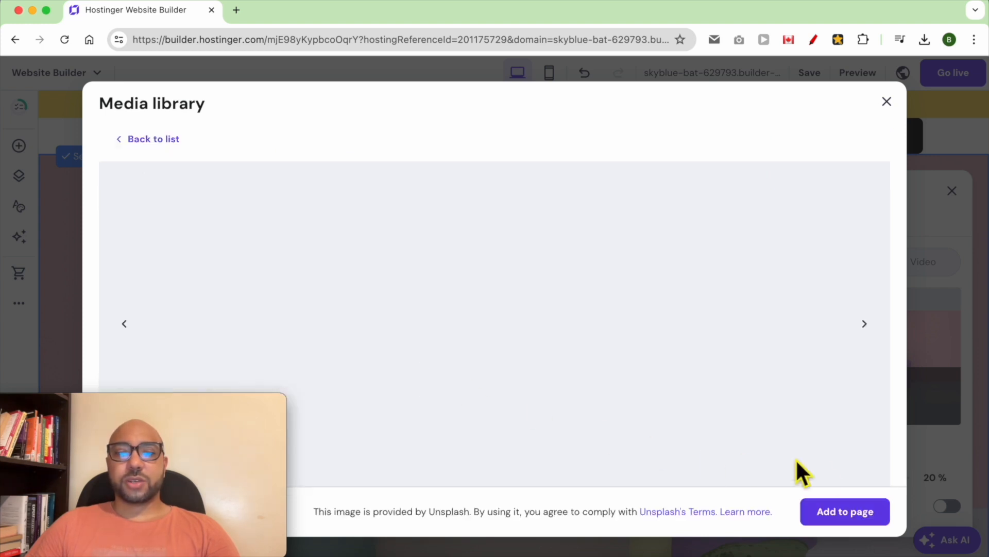
left_click(840, 512)
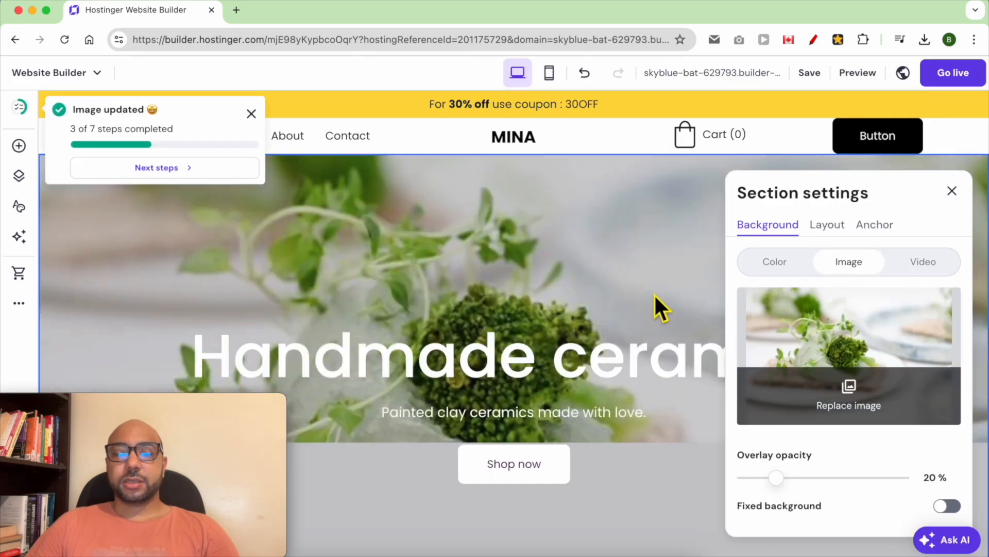
- Set the section background's overlay opacity to 28 %, try the fixed background option, and close the section settings
left_click(777, 477)
mouse_move(788, 487)
left_mouse_down()
mouse_move(813, 490)
mouse_move(786, 490)
mouse_move(798, 490)
left_mouse_up()
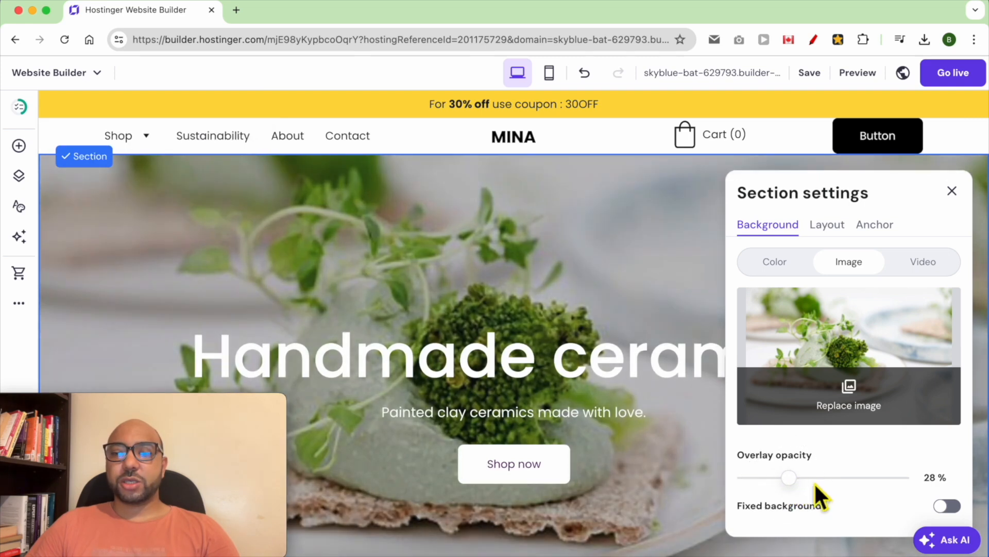
left_click(948, 506)
left_click(948, 507)
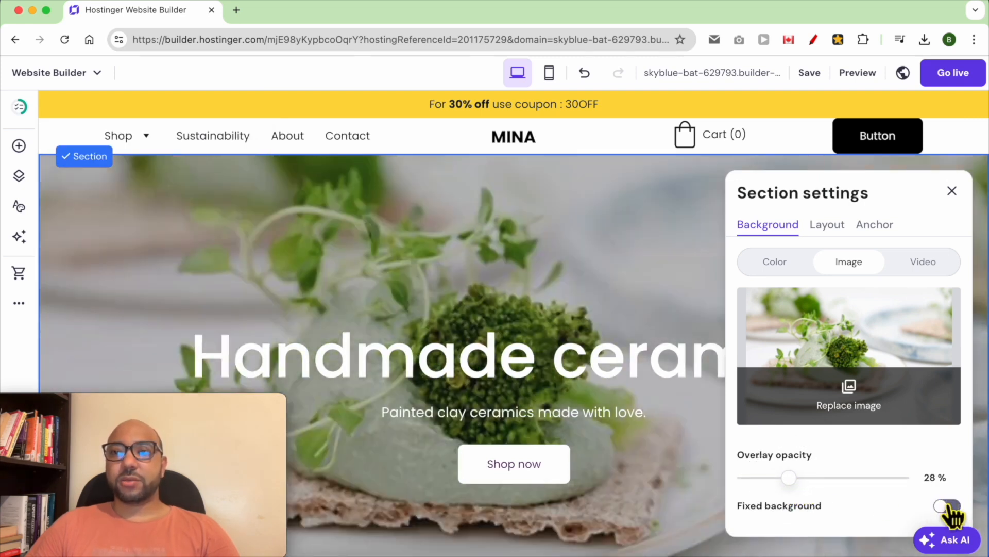
left_click(631, 204)
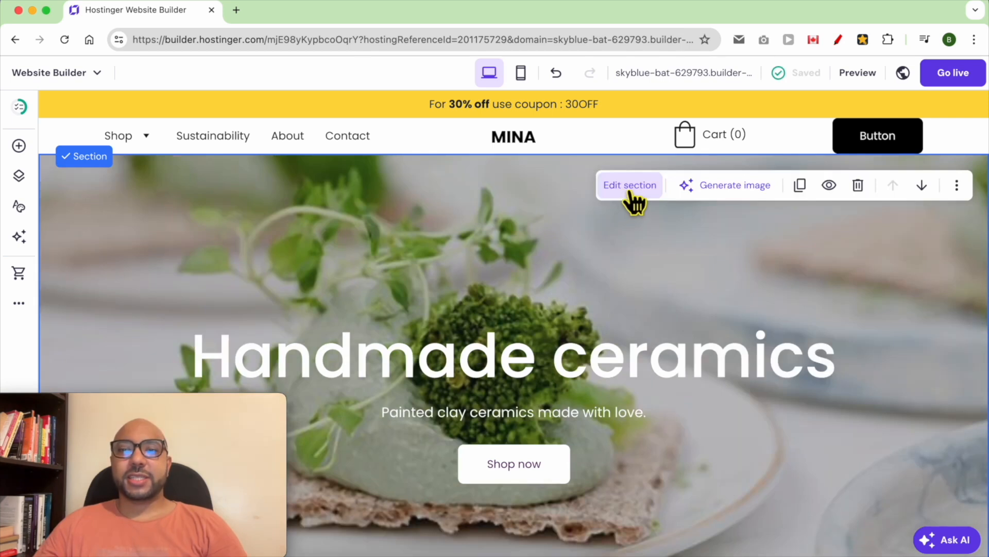
- Review the AI image generator's description field, image styles and credits for the "Handmade ceramics" section, and close it
left_click(725, 190)
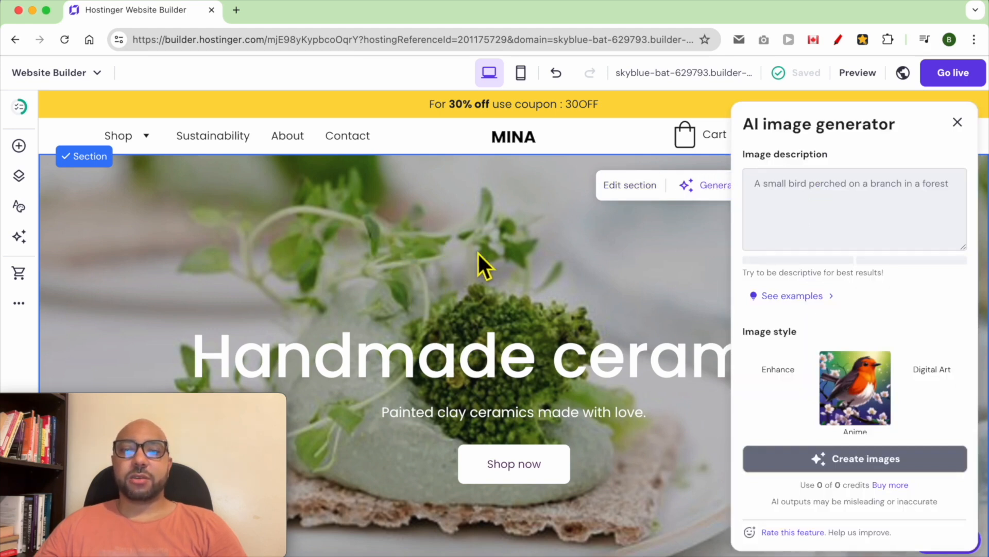
left_click(821, 212)
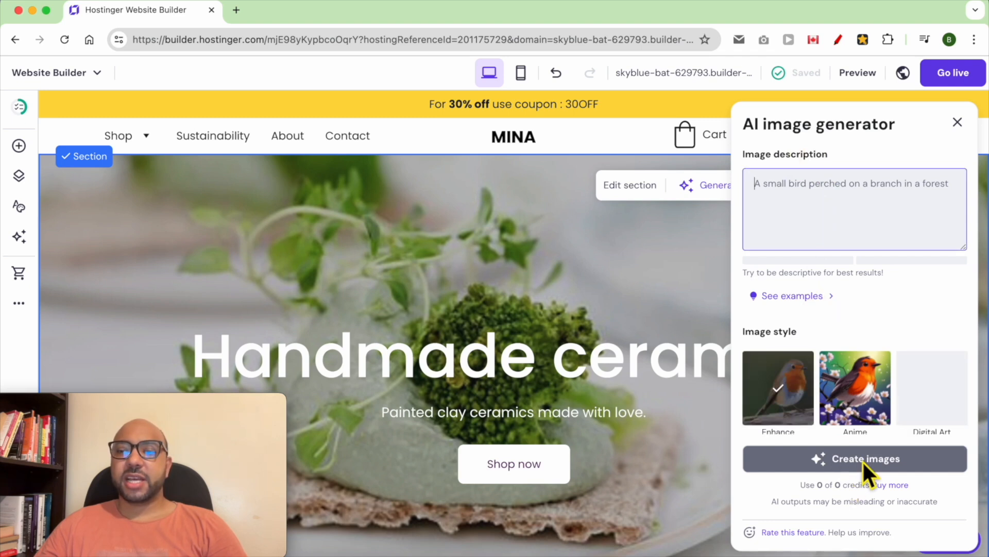
left_click_drag(800, 485, 874, 487)
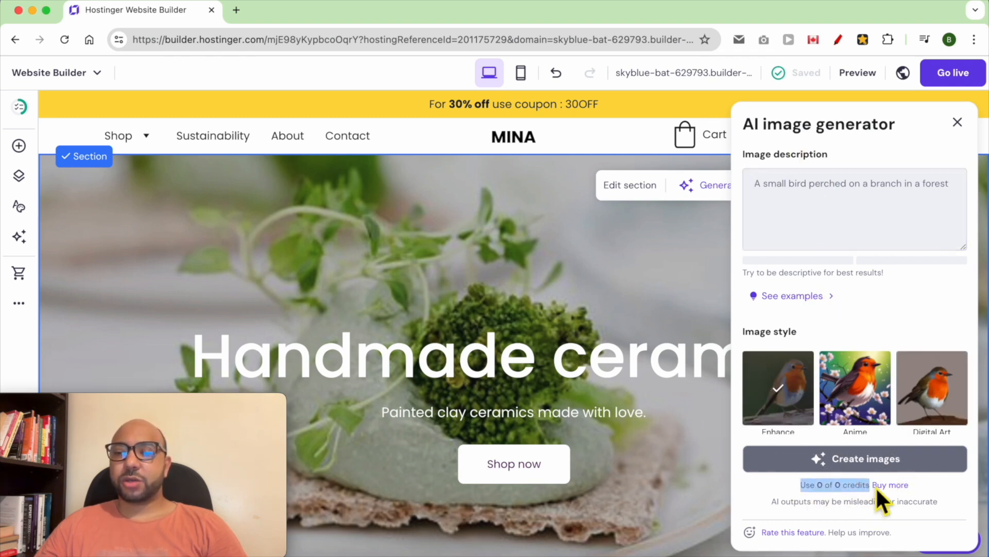
left_click(856, 489)
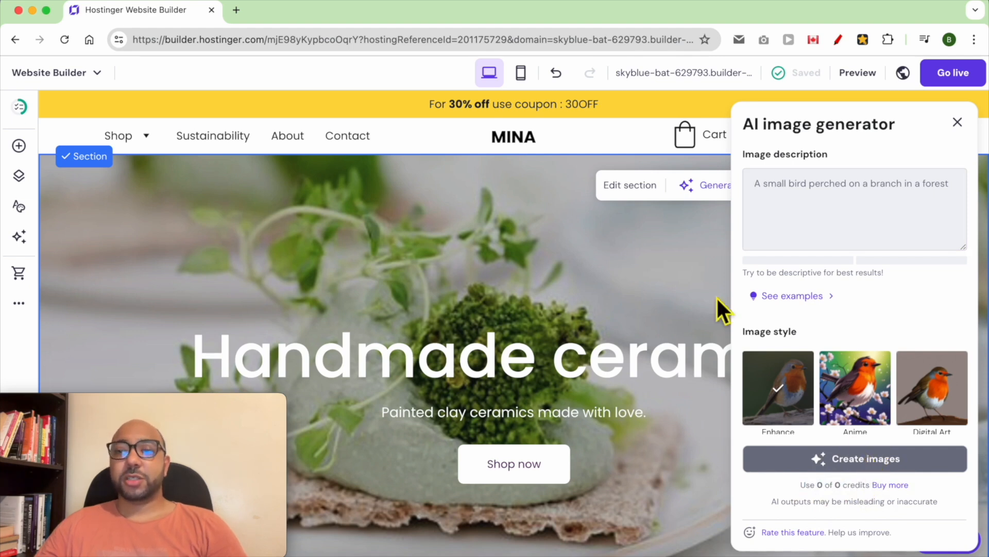
left_click(957, 122)
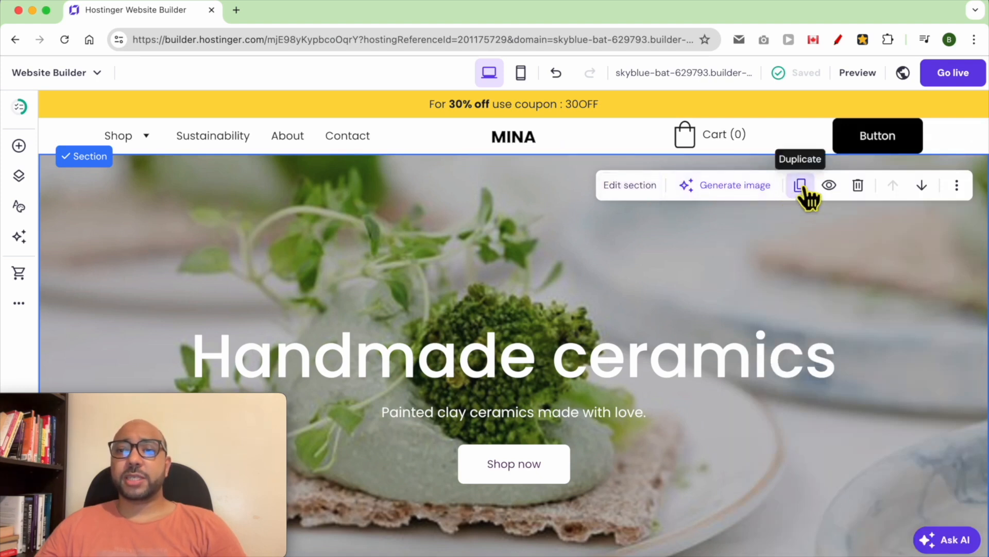
- Duplicate the "Handmade ceramics" section and check the original and the copy below it
left_click(801, 188)
scroll(598, 218, "up", 10)
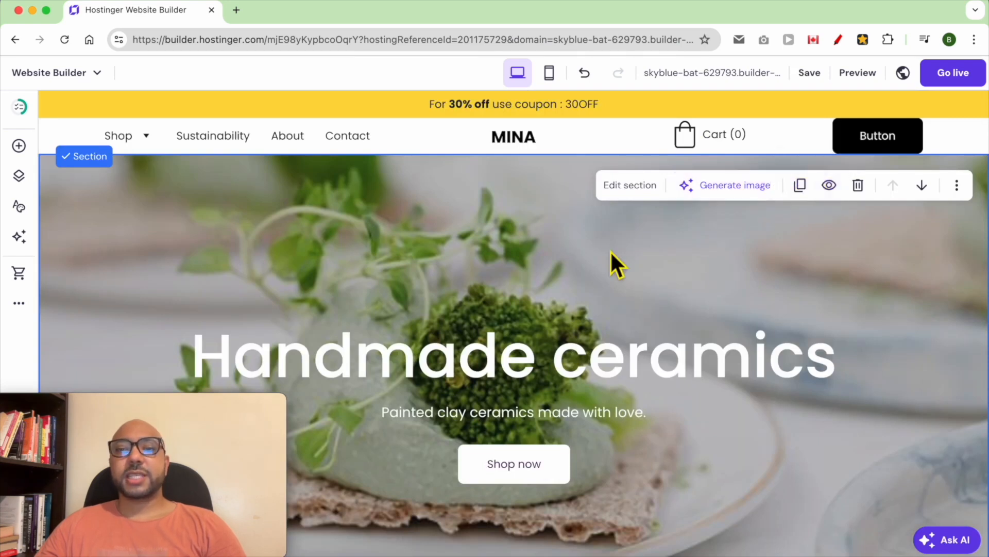
scroll(660, 353, "down", 5)
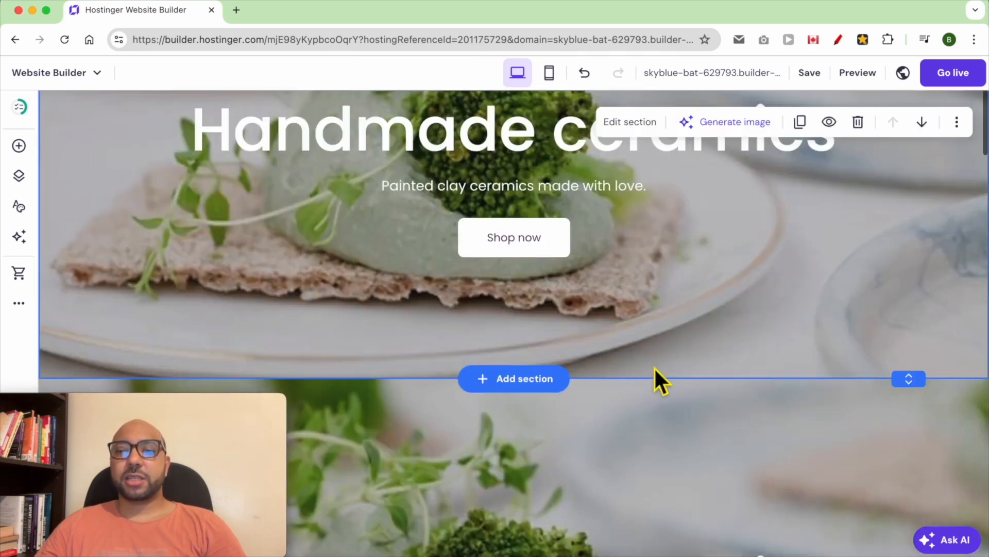
scroll(672, 416, "down", 3)
scroll(676, 351, "up", 8)
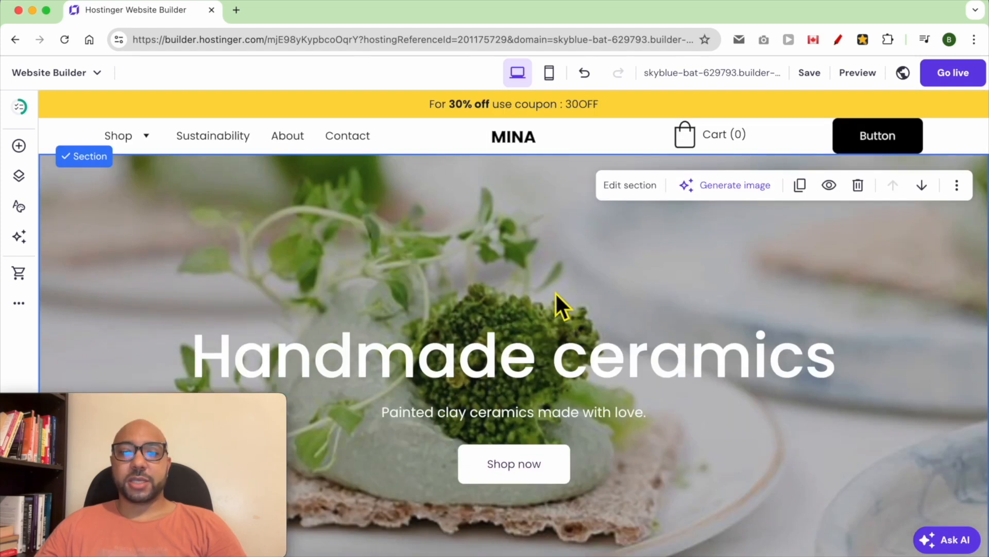
scroll(540, 204, "down", 6)
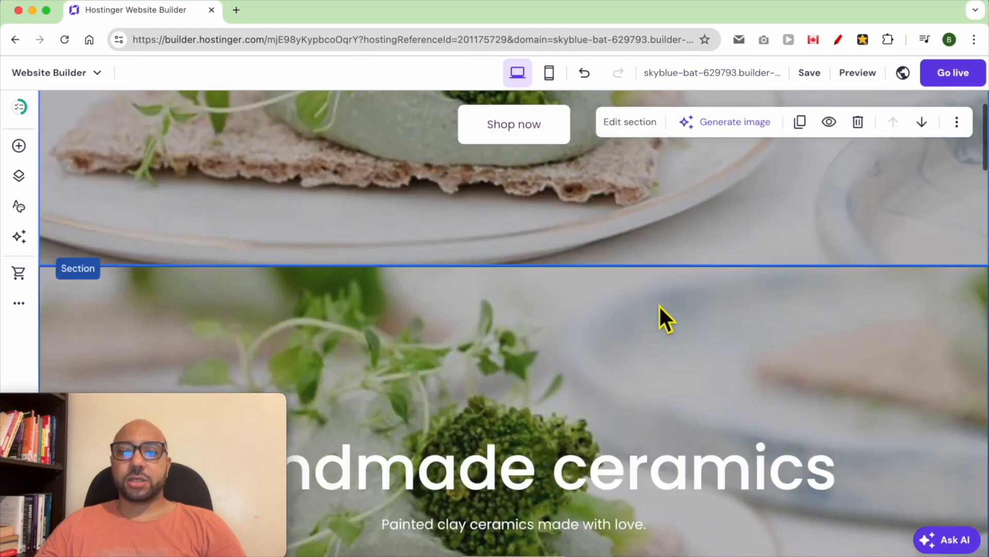
left_click(659, 304)
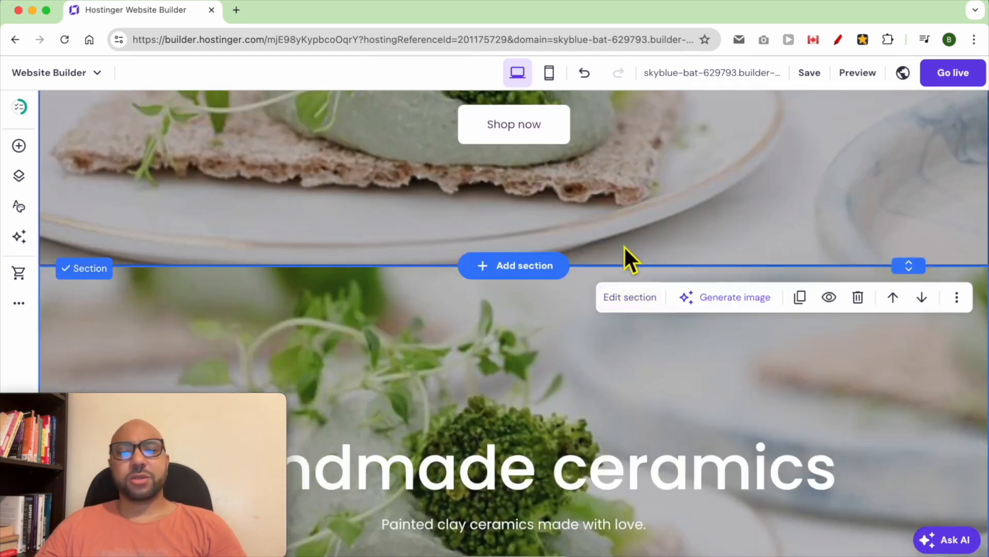
scroll(605, 252, "up", 4)
left_click(527, 169)
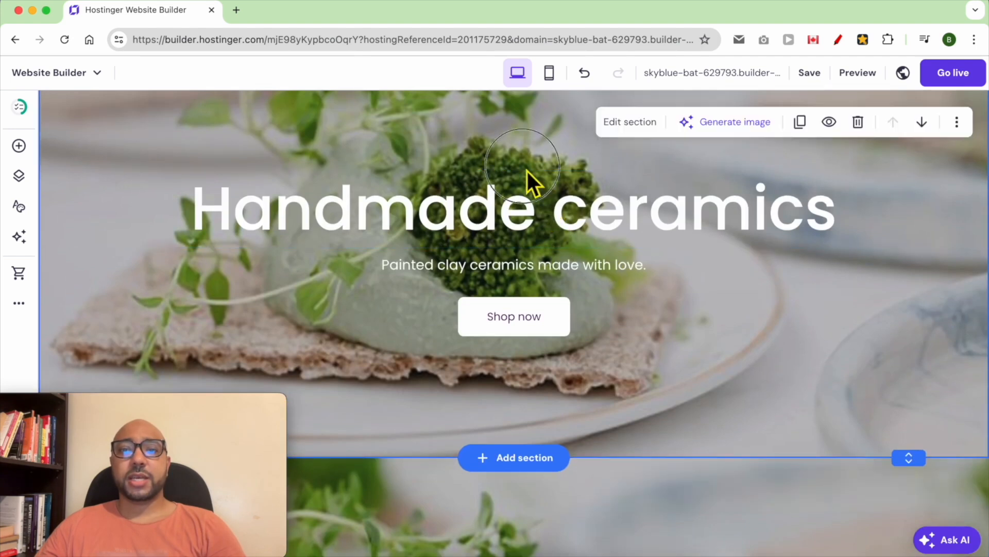
scroll(502, 225, "up", 3)
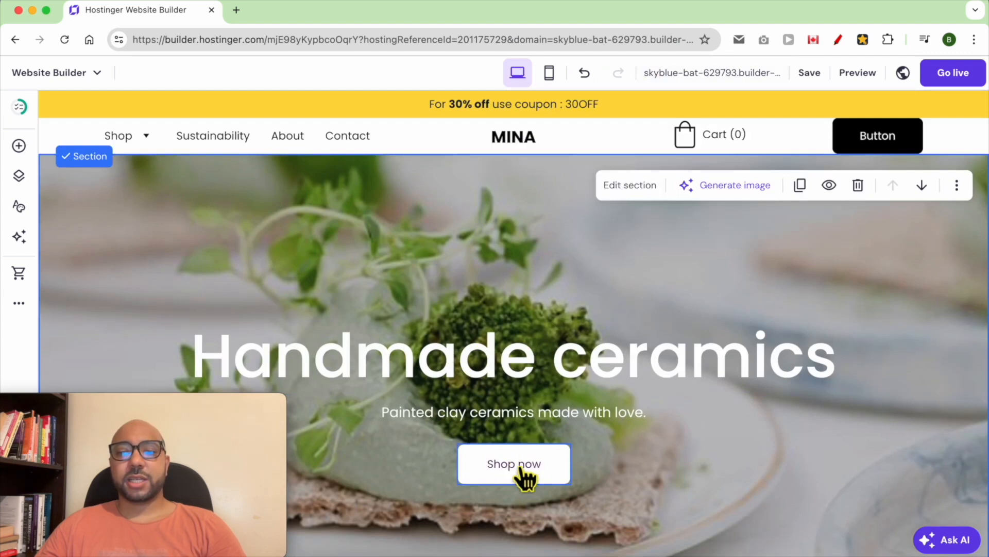
- Delete the "Handmade ceramics" heading from the duplicated section
scroll(592, 309, "down", 3)
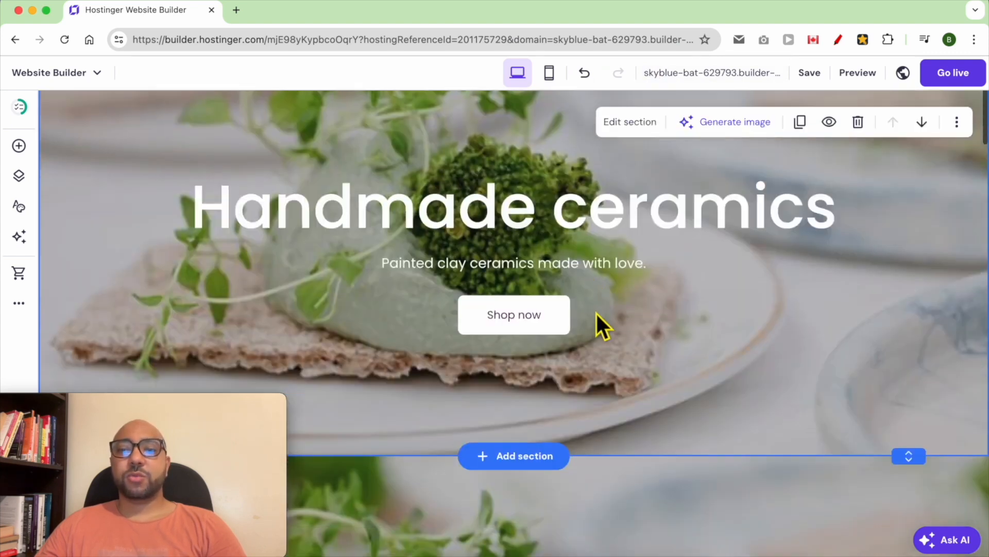
scroll(610, 327, "down", 5)
left_click(543, 447)
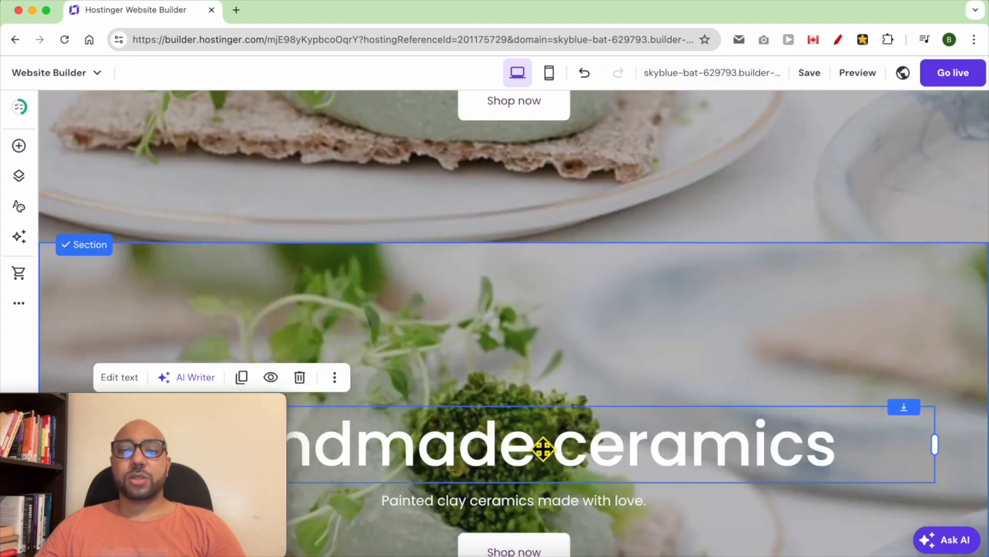
key("Delete")
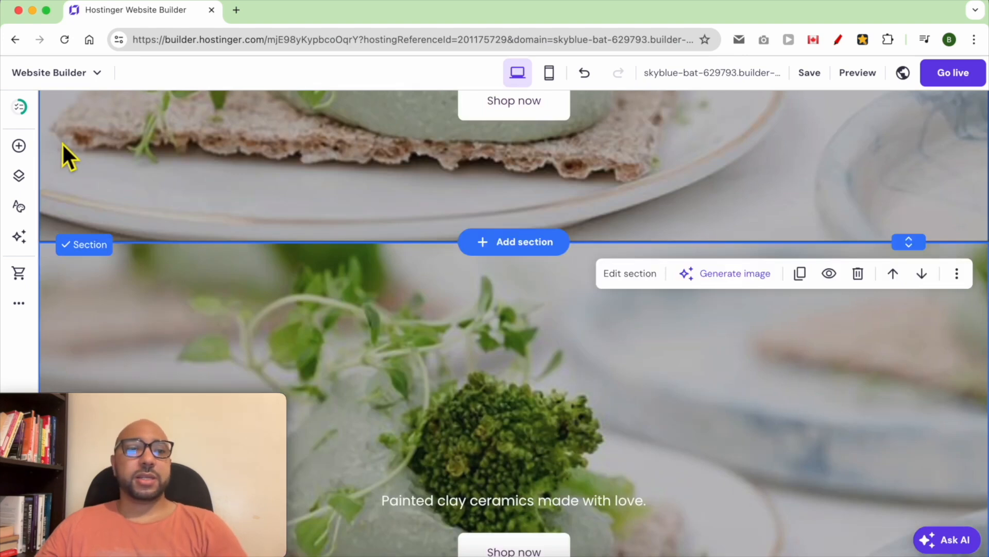
- Add a product search bar above the tagline in the duplicated section and widen it across most of the section
left_click(19, 145)
left_click_drag(203, 413, 902, 10)
scroll(129, 417, "down", 1)
scroll(129, 409, "down", 2)
left_click_drag(175, 496, 484, 398)
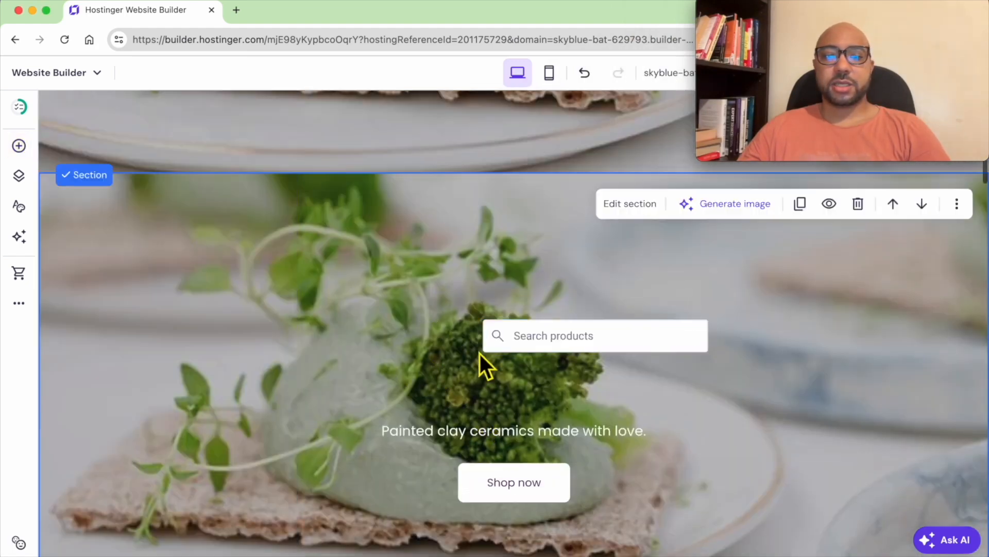
left_click_drag(524, 345, 250, 346)
left_click_drag(439, 326, 834, 329)
- Delete the "Painted clay ceramics made with love." text and "Shop now" button from the duplicated section, and move the search bar slightly down
left_click(603, 452)
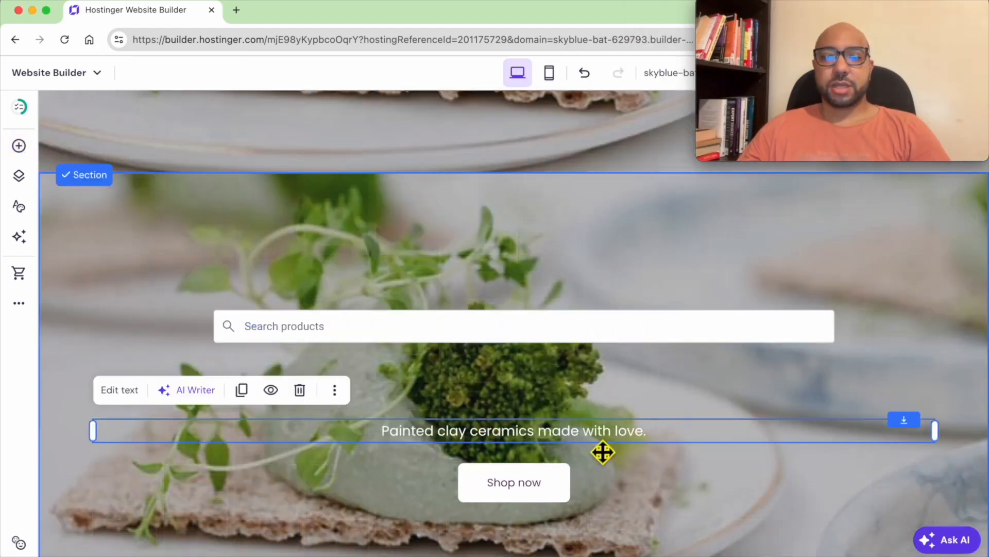
key("Delete")
left_click(548, 490)
key("Delete")
left_click(505, 344)
left_click_drag(505, 344, 505, 400)
- Hide the original "Handmade ceramics" section on desktop
scroll(504, 407, "up", 8)
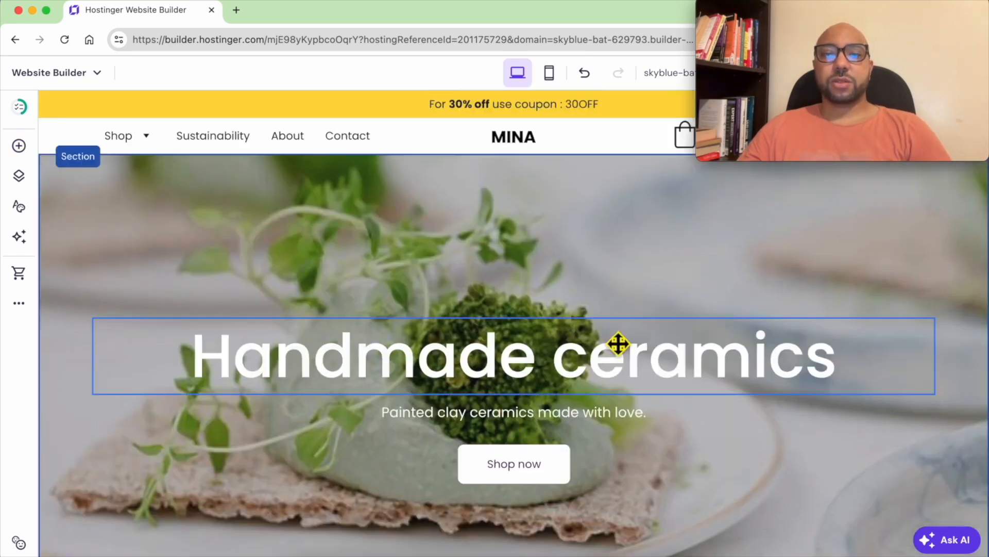
left_click(695, 250)
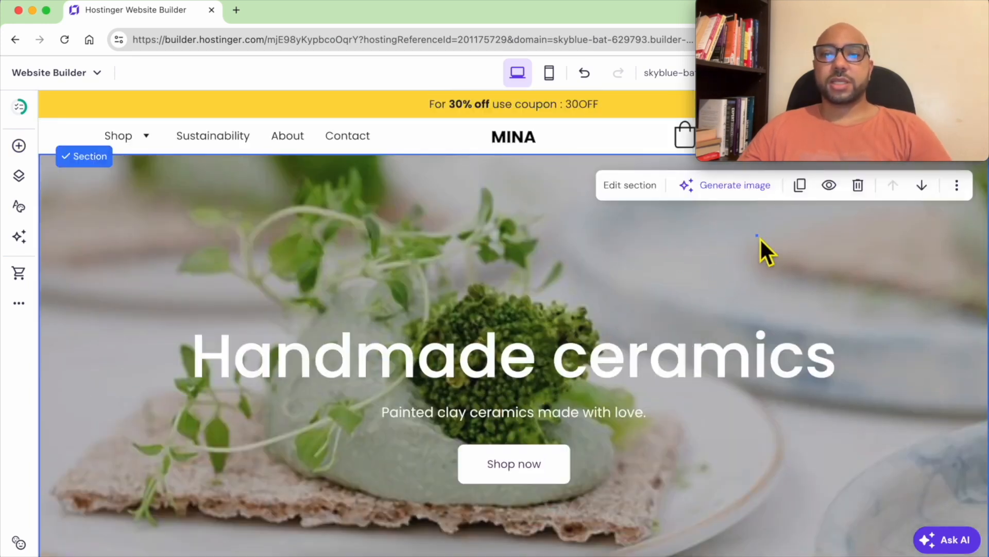
left_click_drag(828, 8, 135, 4)
left_click(161, 1)
left_click(118, 3)
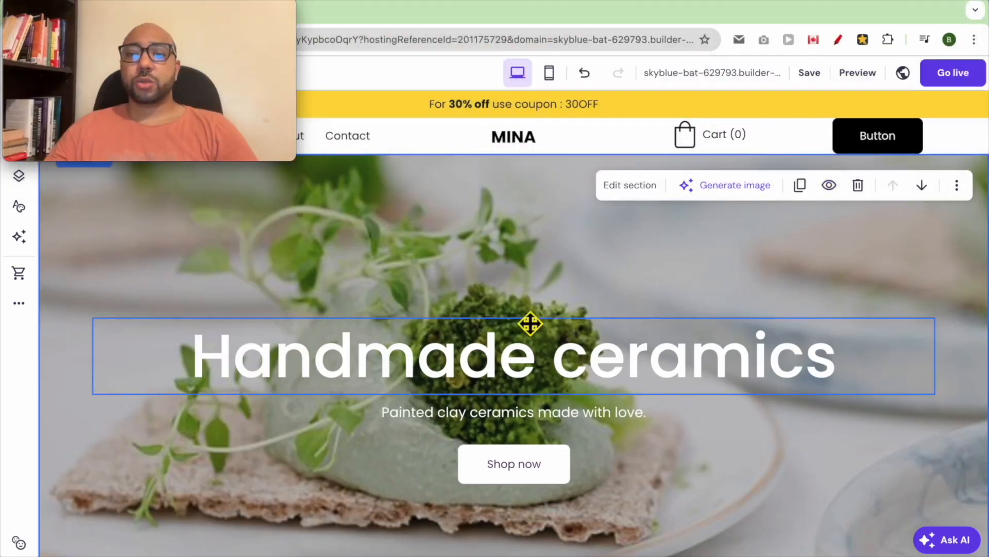
scroll(531, 314, "down", 8)
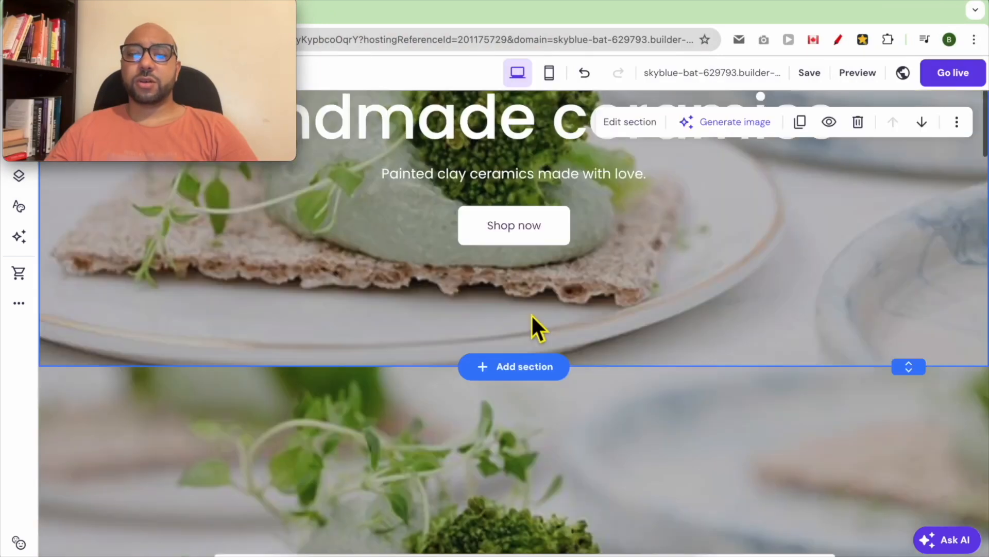
scroll(537, 310, "up", 8)
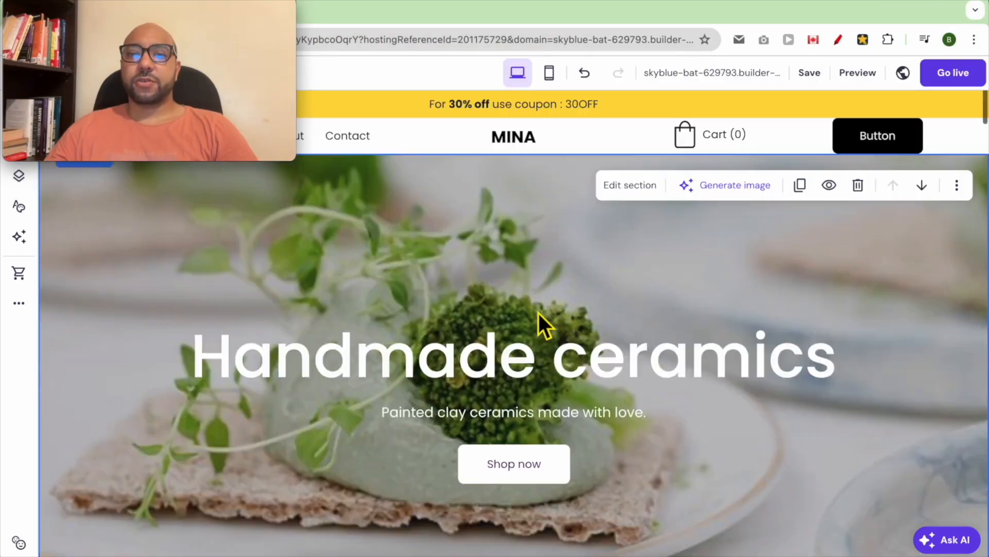
left_click(832, 187)
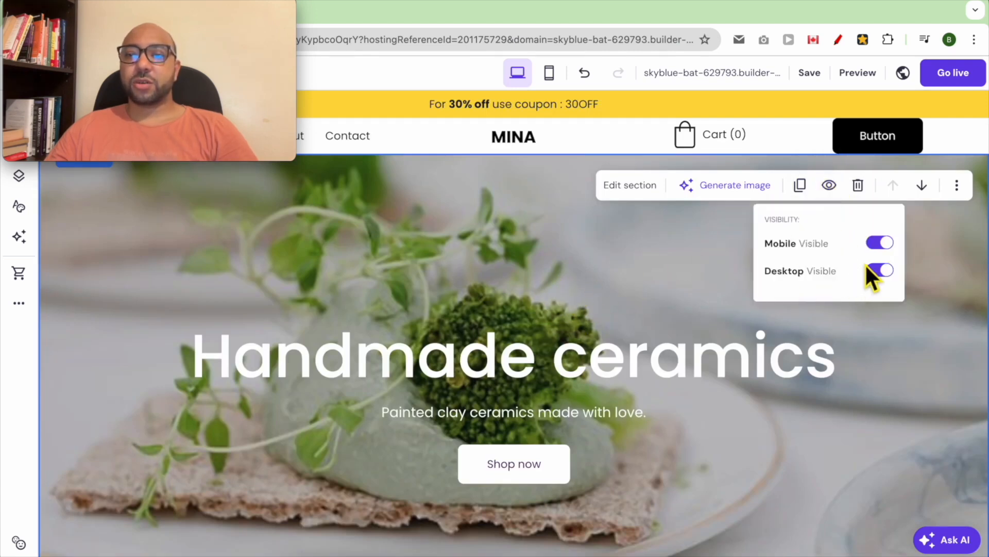
left_click(881, 271)
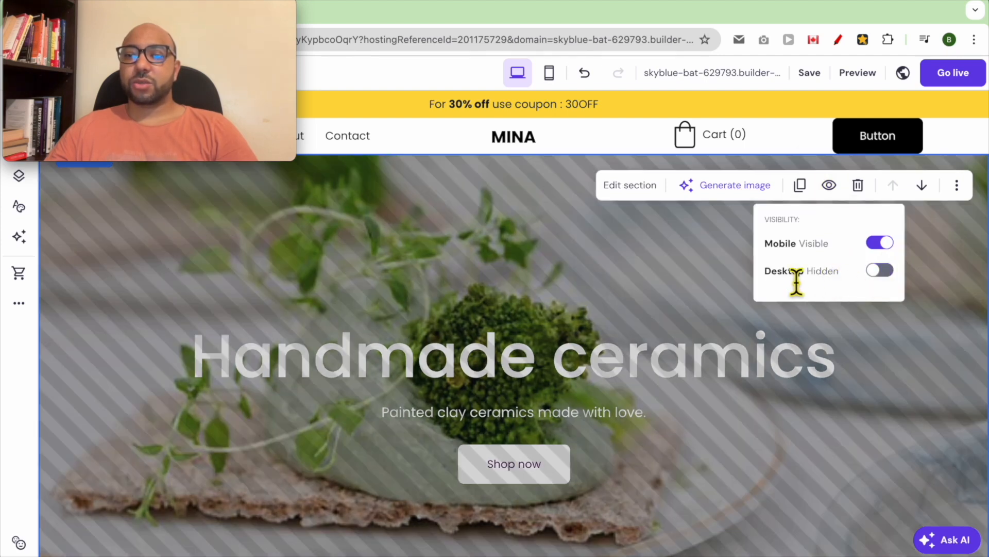
- Open the visibility options of the duplicated section with the search bar, and return to the original section above
scroll(658, 355, "down", 10)
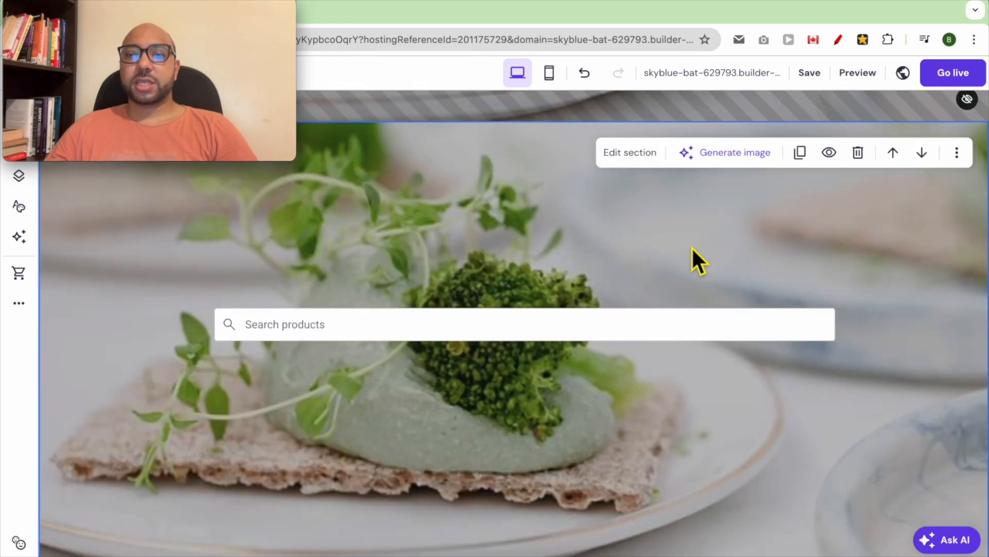
left_click(830, 154)
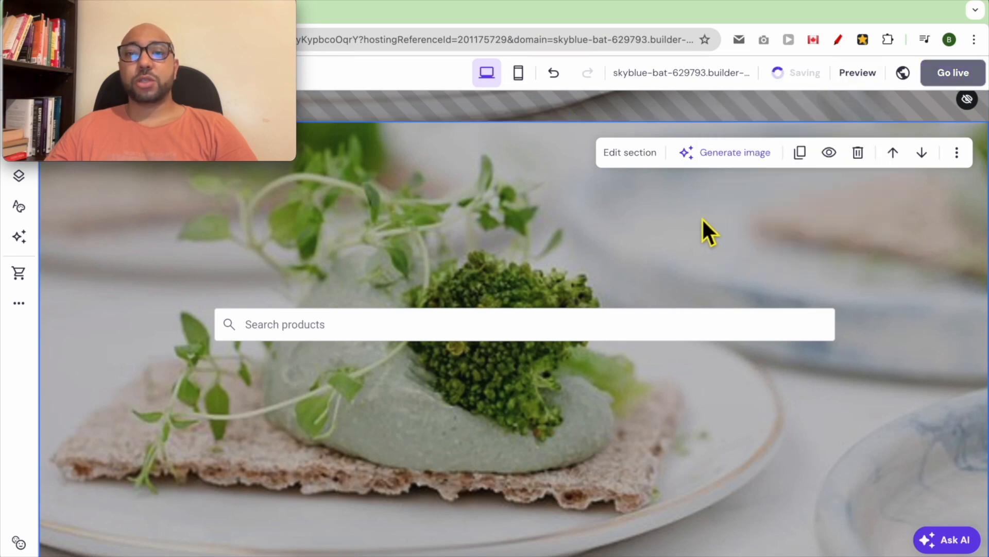
scroll(633, 252, "up", 8)
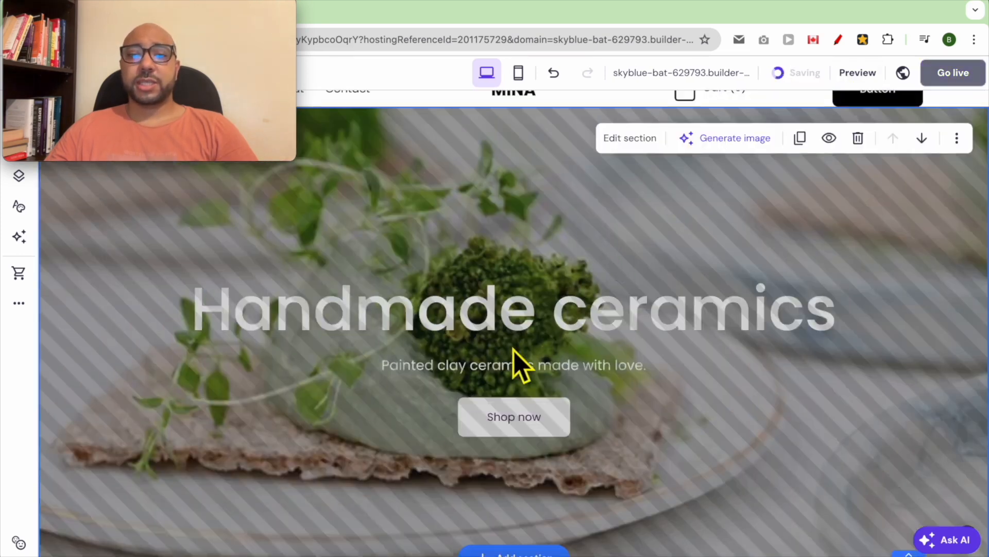
- Preview the homepage in the desktop layout and examine the section with the product search bar
scroll(534, 364, "down", 5)
scroll(561, 387, "up", 6)
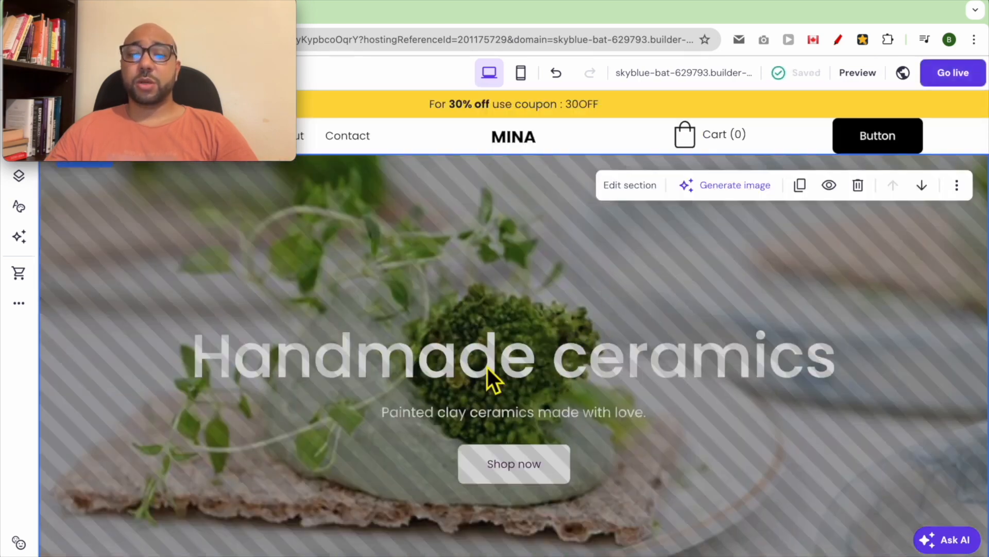
scroll(489, 377, "down", 8)
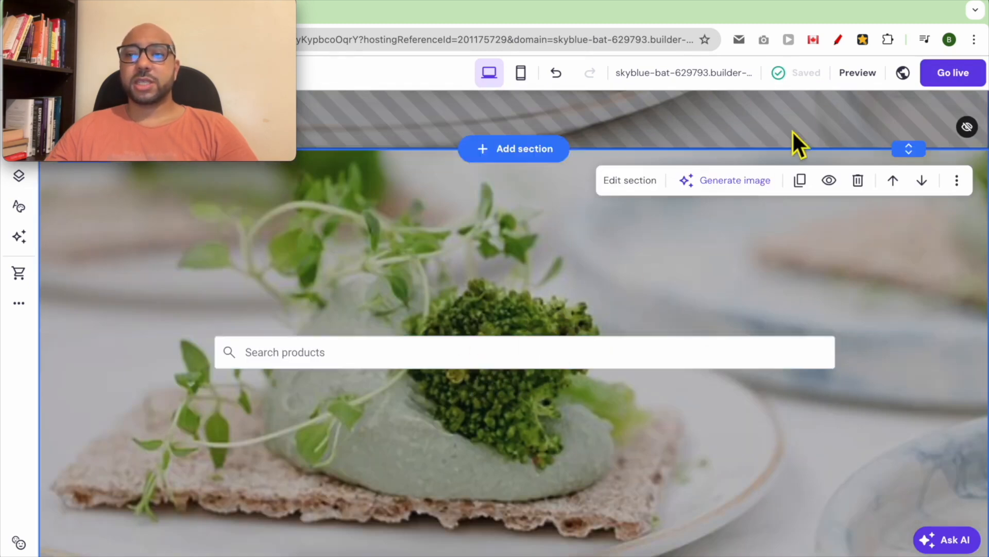
left_click(857, 72)
mouse_move(236, 28)
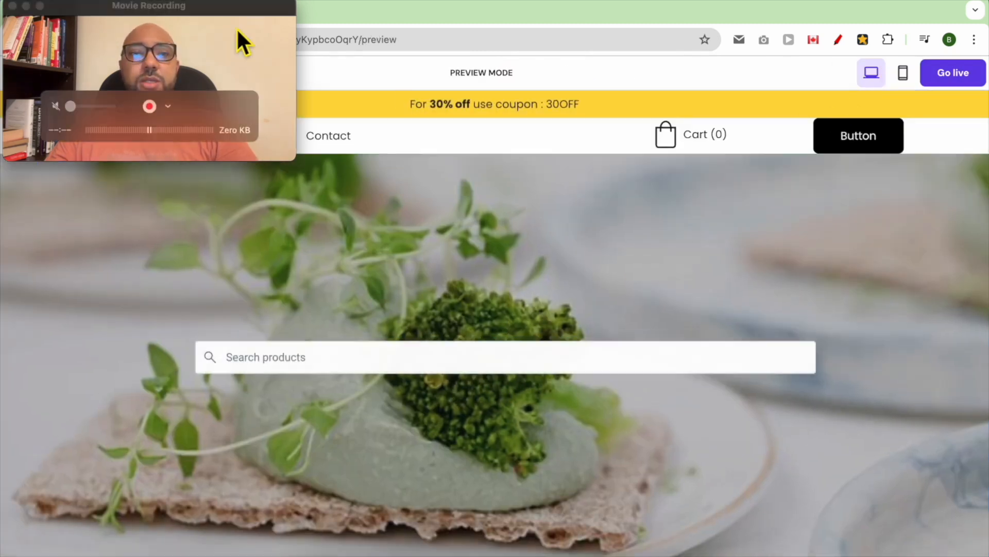
left_click_drag(221, 36, 211, 410)
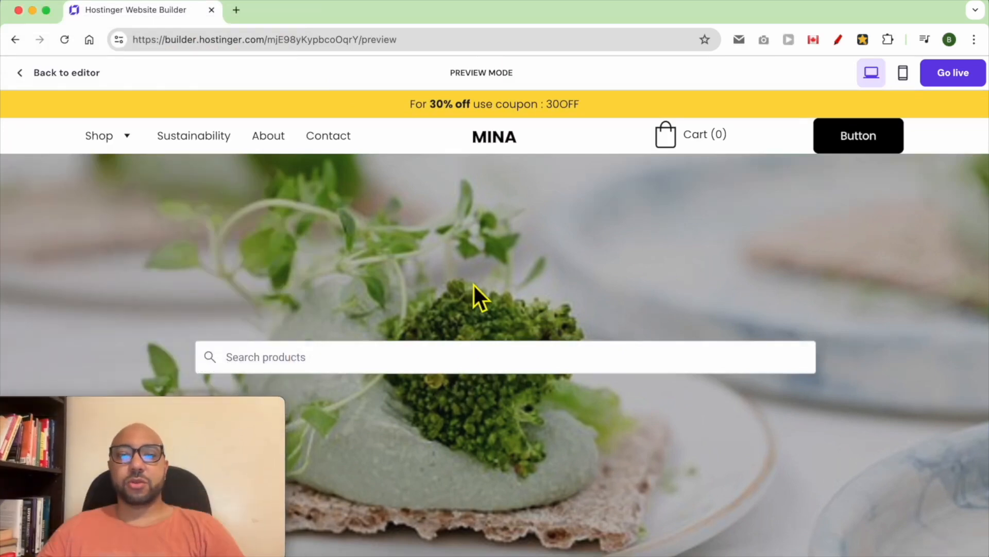
scroll(473, 283, "down", 5)
scroll(469, 283, "up", 2)
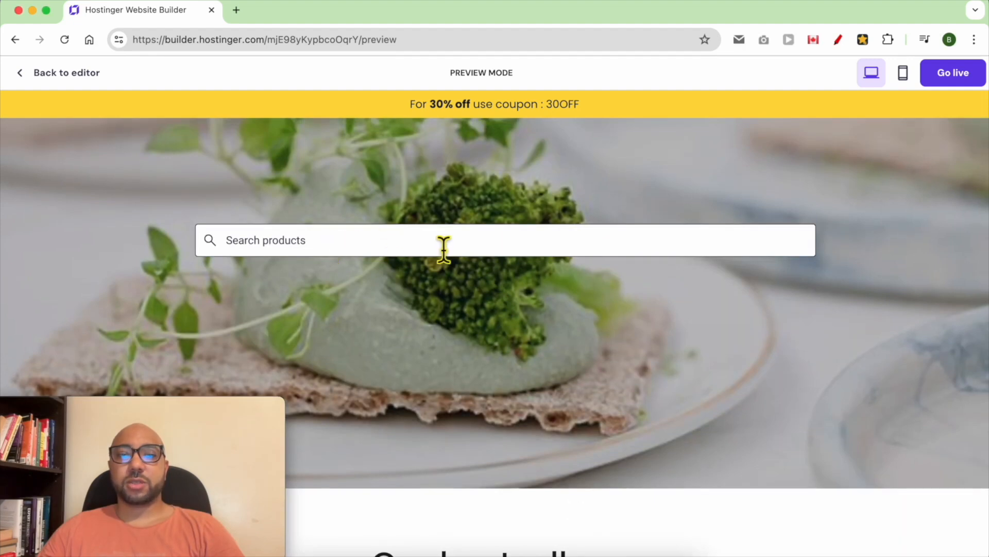
- Check how the hero section appears in the mobile preview, and return to the editor
left_click(903, 72)
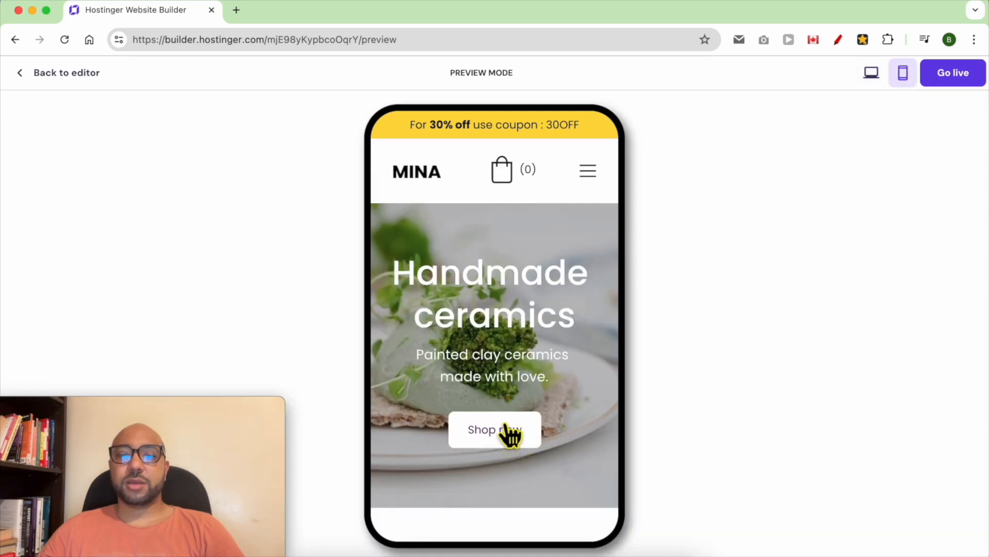
scroll(512, 437, "down", 3)
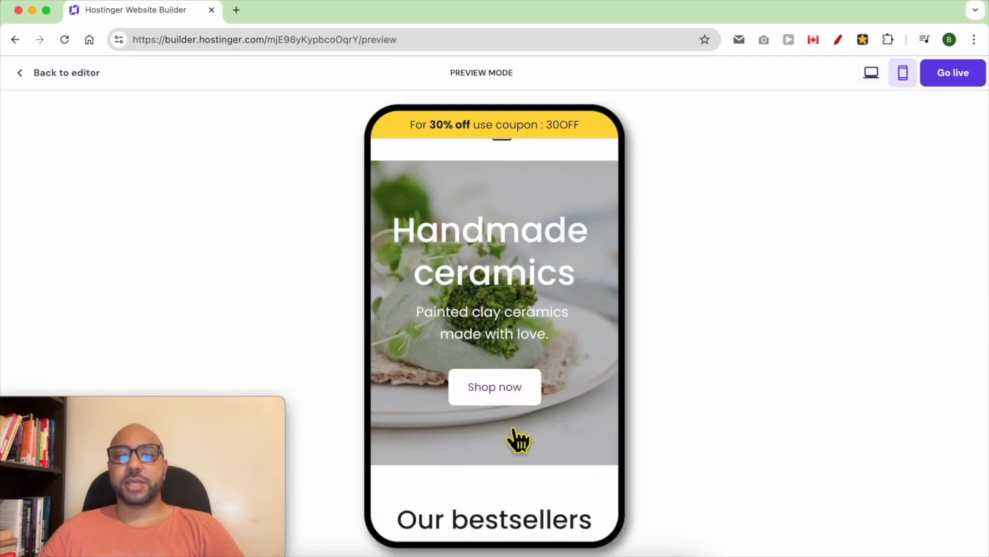
scroll(514, 435, "up", 3)
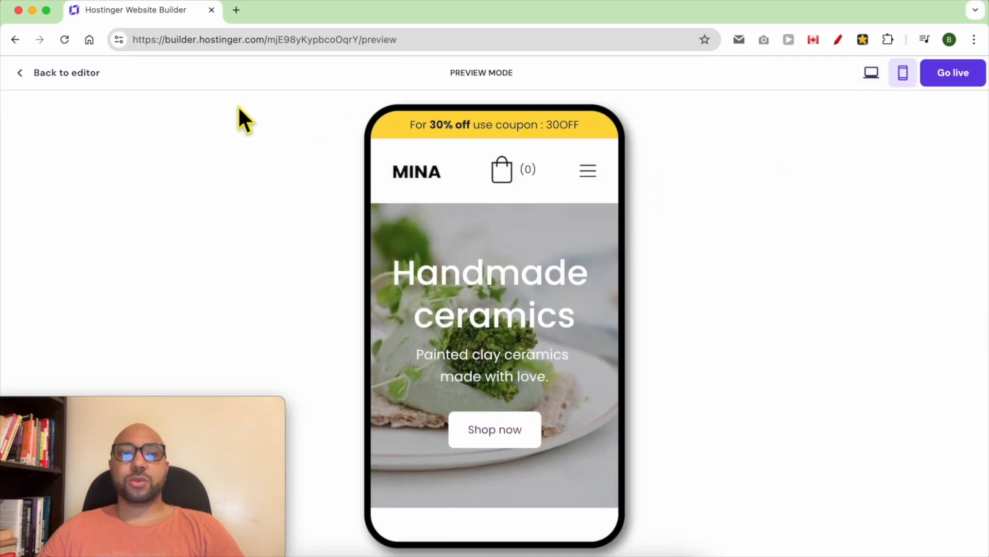
left_click(72, 73)
mouse_move(714, 92)
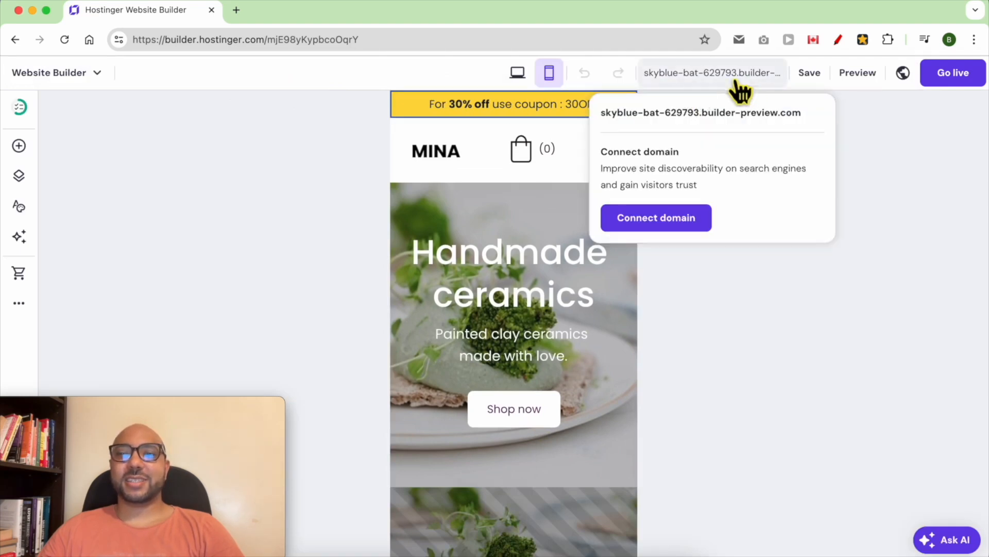
- Delete the duplicated section with the search bar from the desktop layout, keeping the original "Handmade ceramics" section
left_click(518, 74)
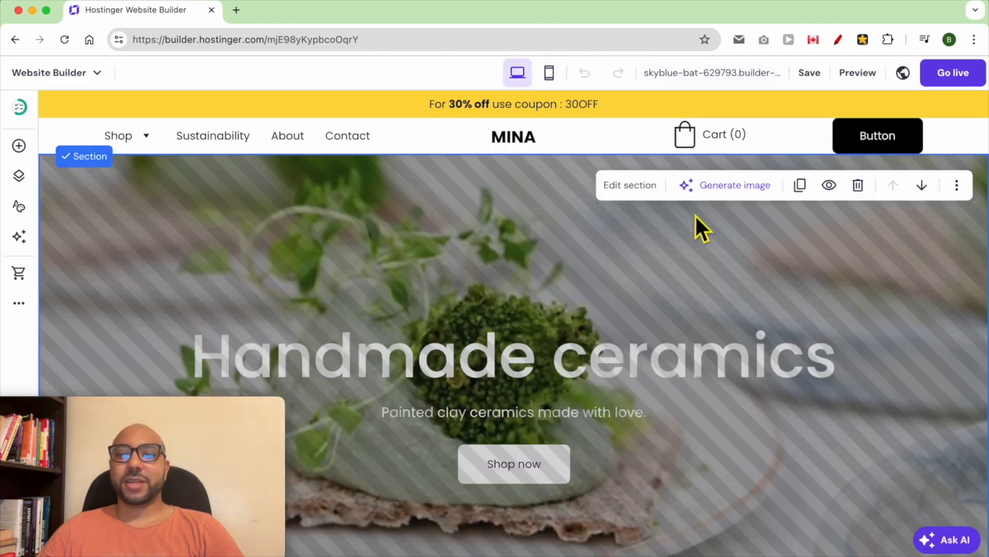
left_click(858, 186)
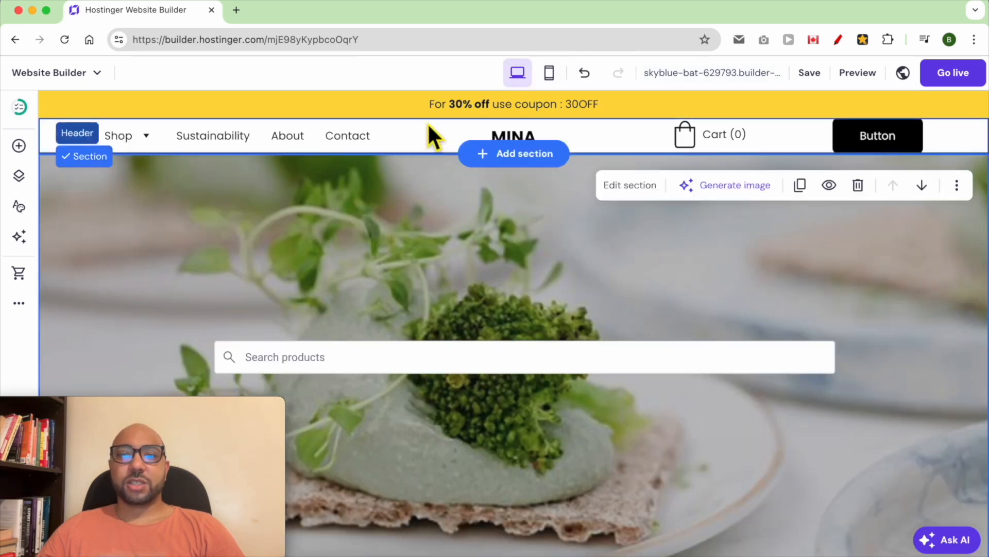
left_click(585, 74)
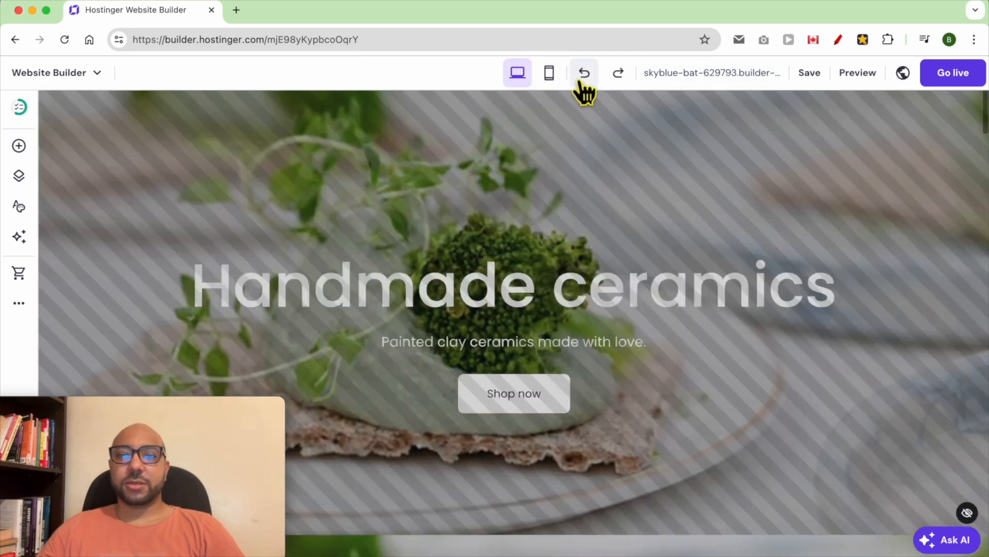
scroll(593, 233, "down", 5)
left_click(859, 338)
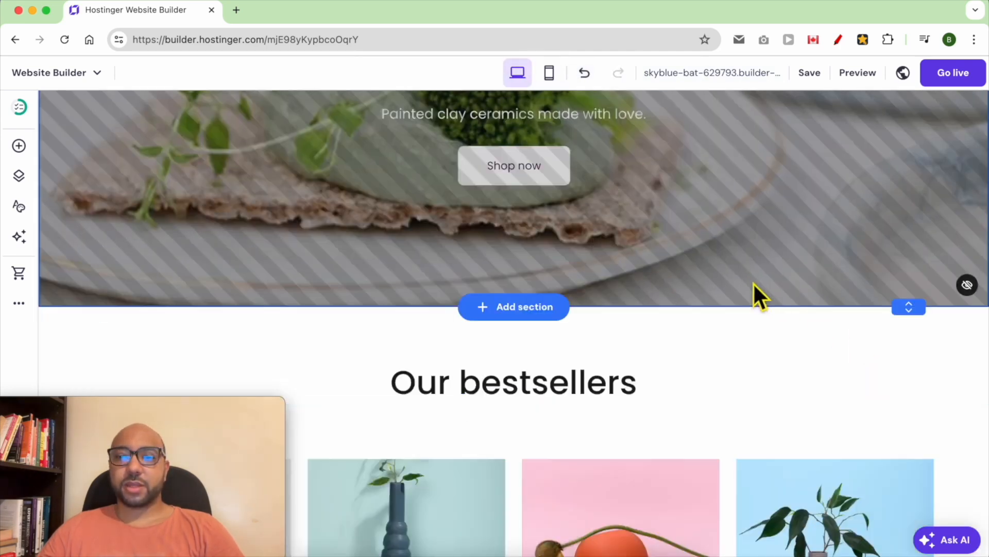
- Make the original "Handmade ceramics" section visible on desktop
scroll(753, 282, "up", 5)
left_click(831, 187)
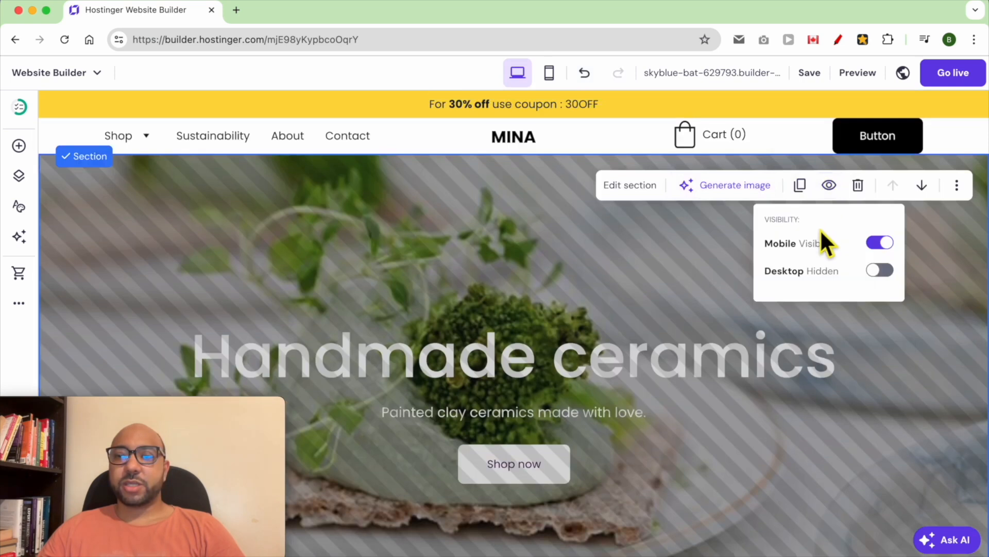
left_click(879, 271)
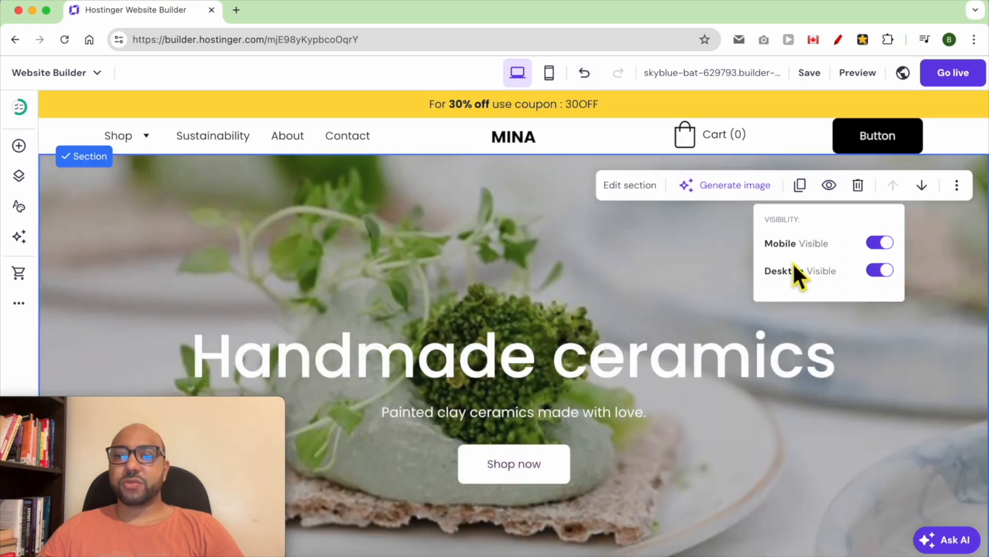
left_click(711, 261)
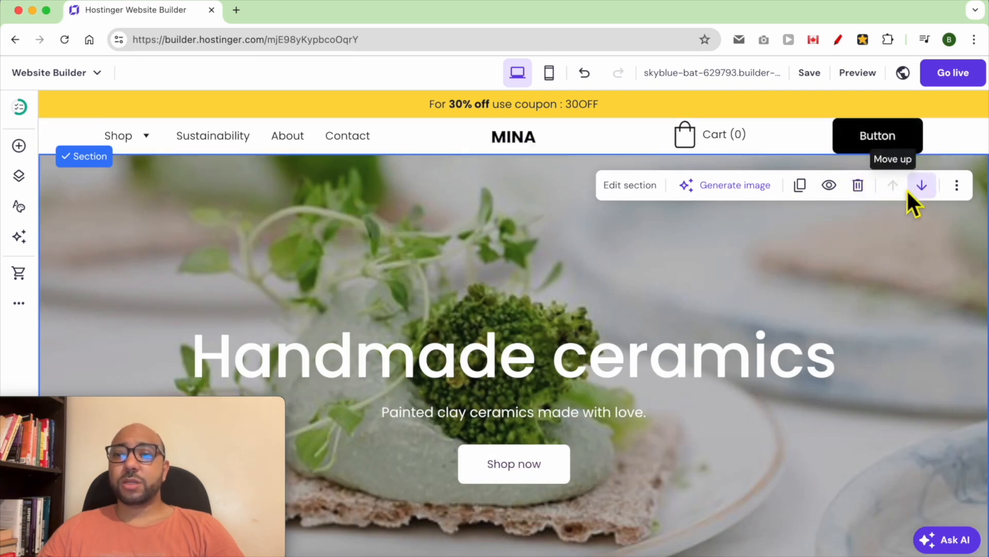
- Copy the "Handmade ceramics" section and paste it below the "About Mina" and "Sustainability" section
left_click(958, 190)
left_click(727, 251)
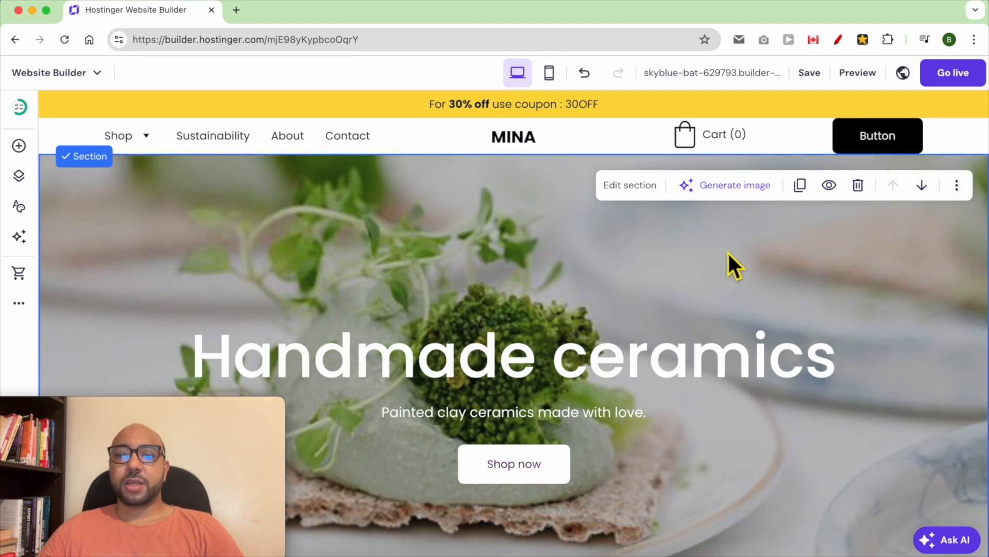
left_click(949, 186)
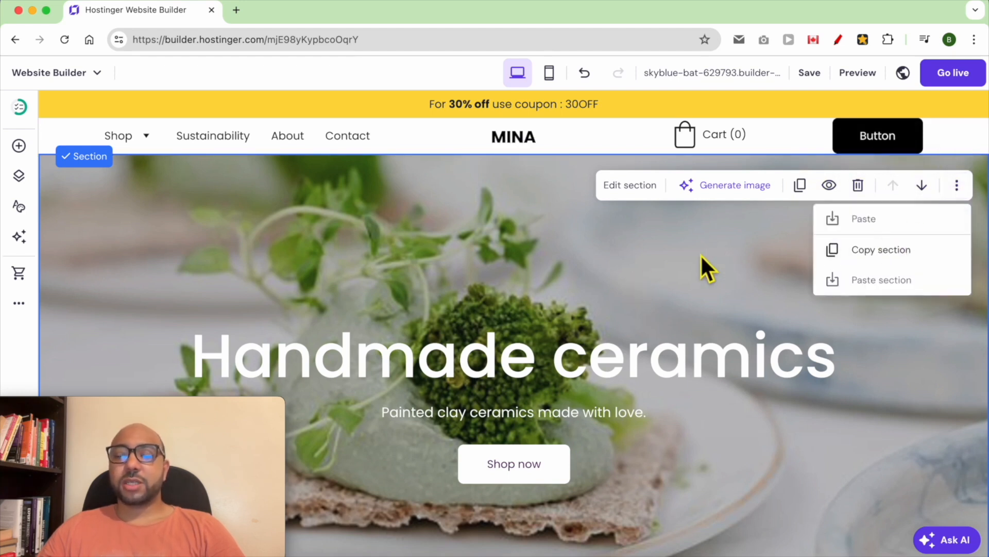
left_click(885, 252)
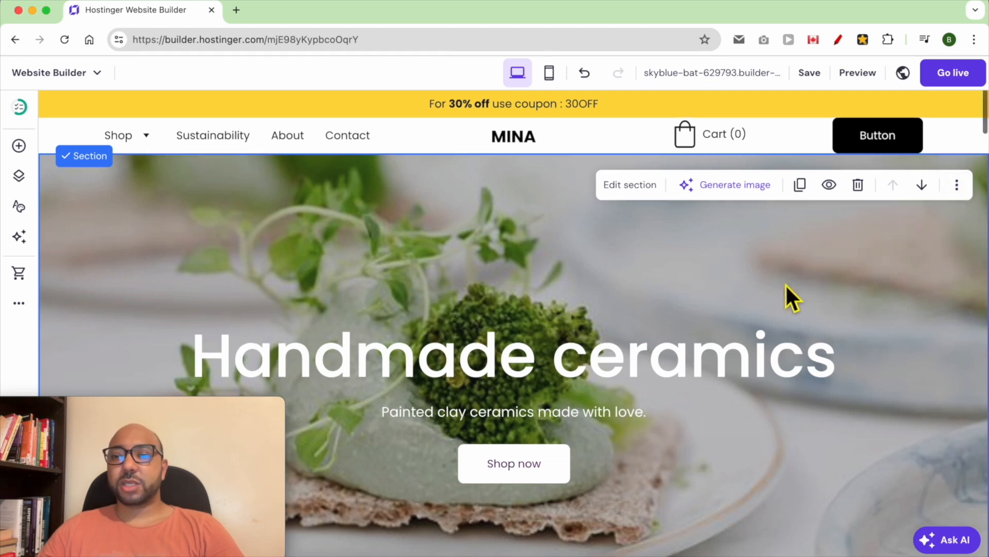
scroll(787, 294, "down", 12)
scroll(787, 296, "down", 15)
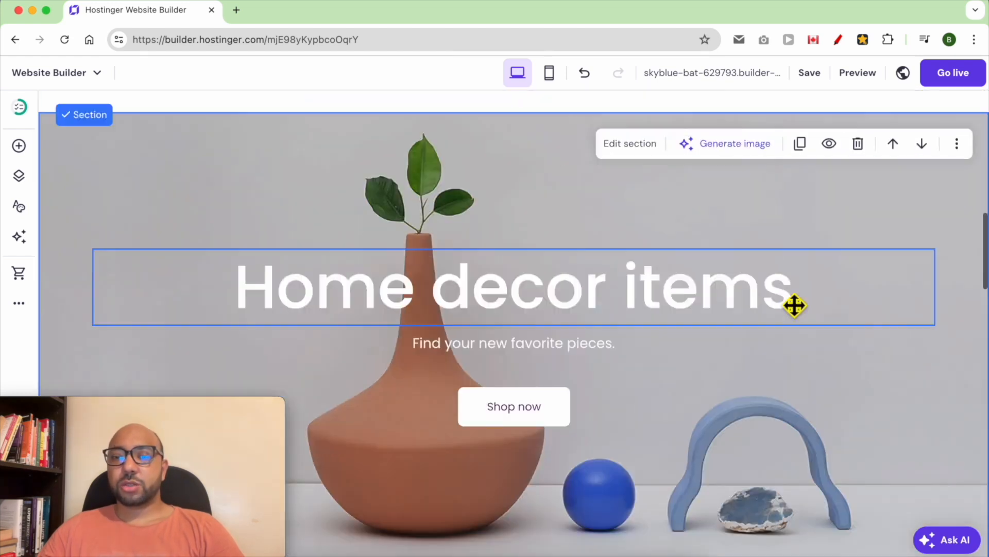
scroll(839, 278, "up", 1)
scroll(866, 299, "up", 5)
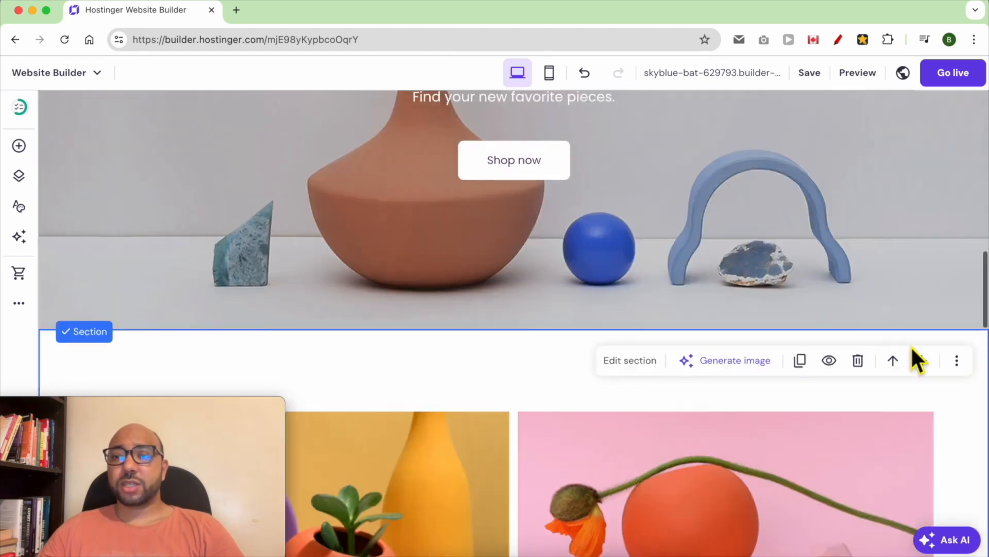
left_click(956, 361)
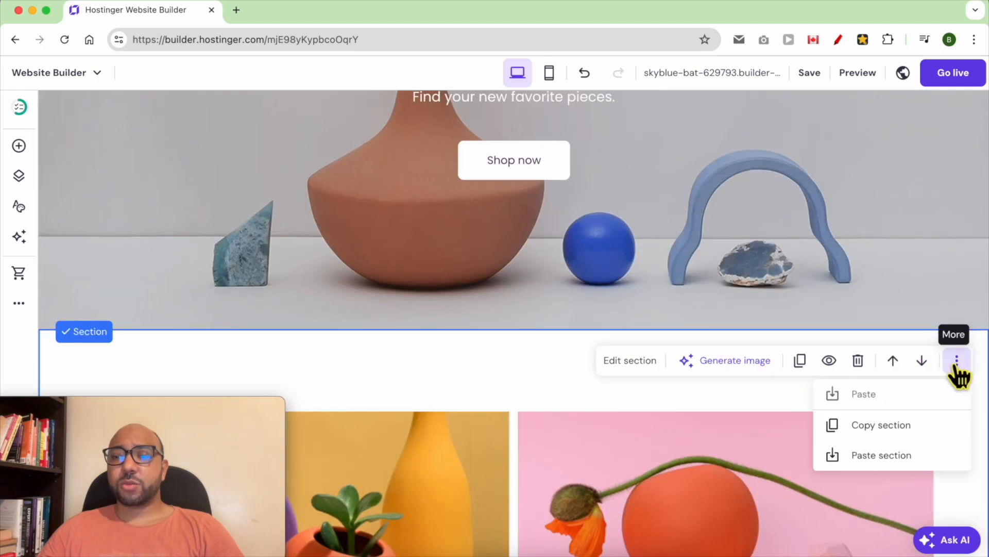
left_click(895, 456)
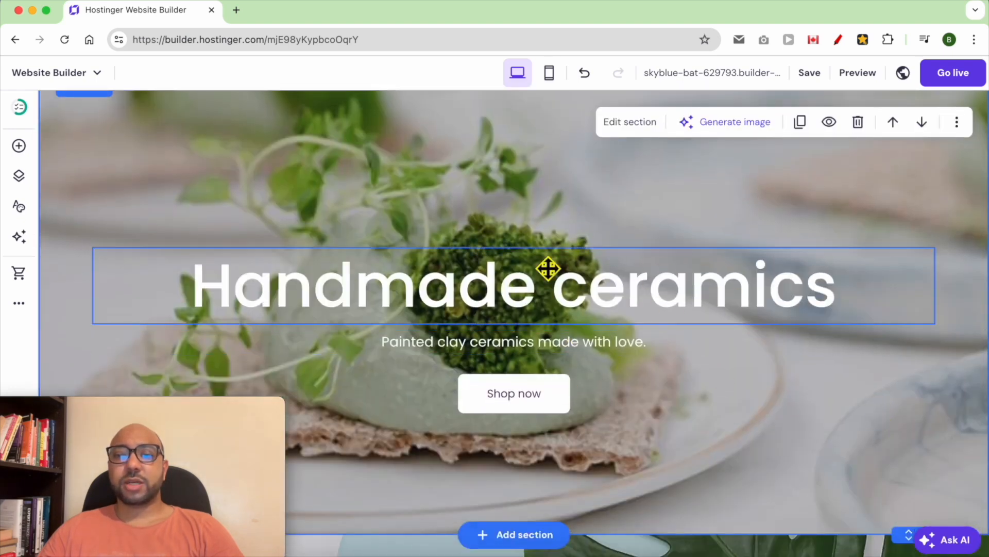
- Compare the pasted "Handmade ceramics" section with the original, and delete the copy above the newsletter sign-up section
scroll(584, 294, "up", 8)
left_click(489, 311)
scroll(522, 384, "up", 20)
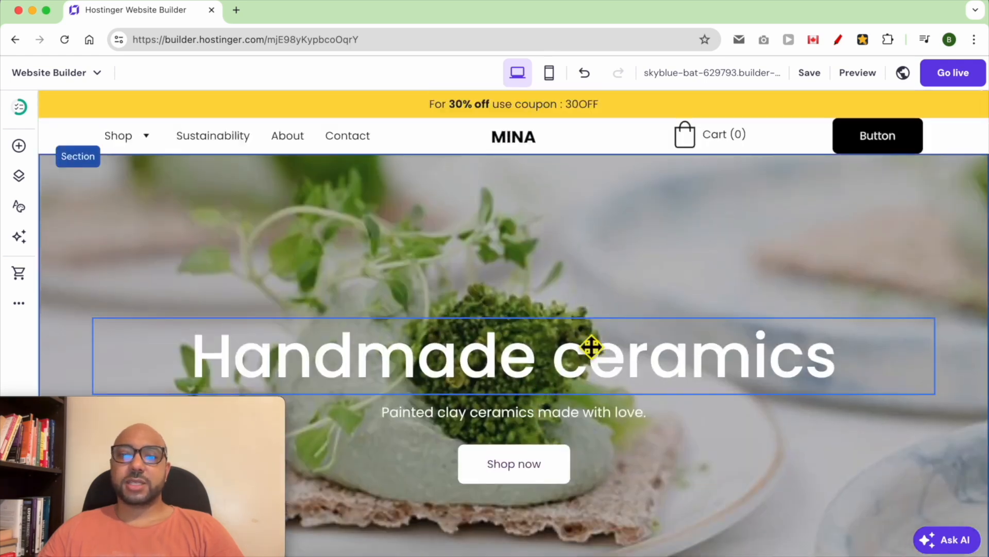
scroll(636, 339, "down", 20)
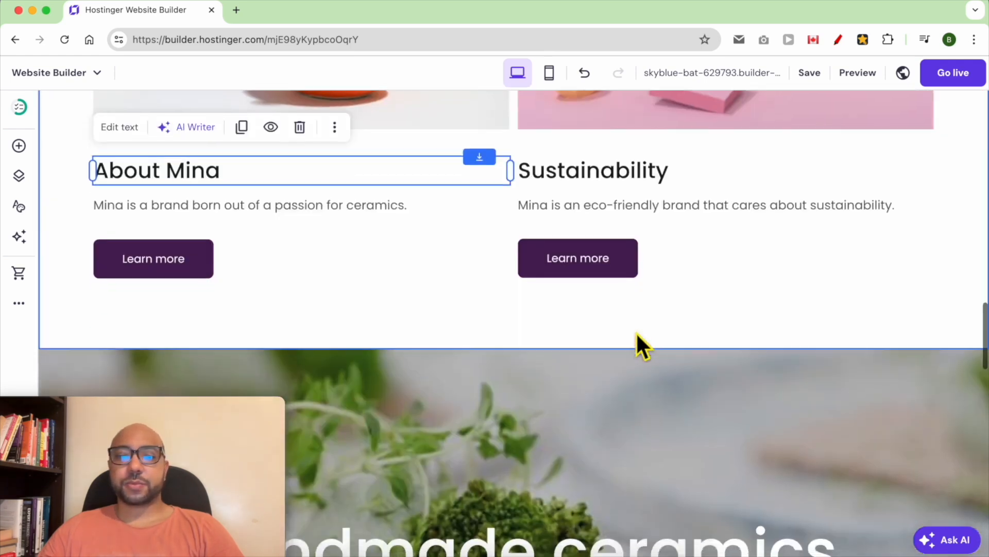
left_click(710, 239)
left_click(857, 202)
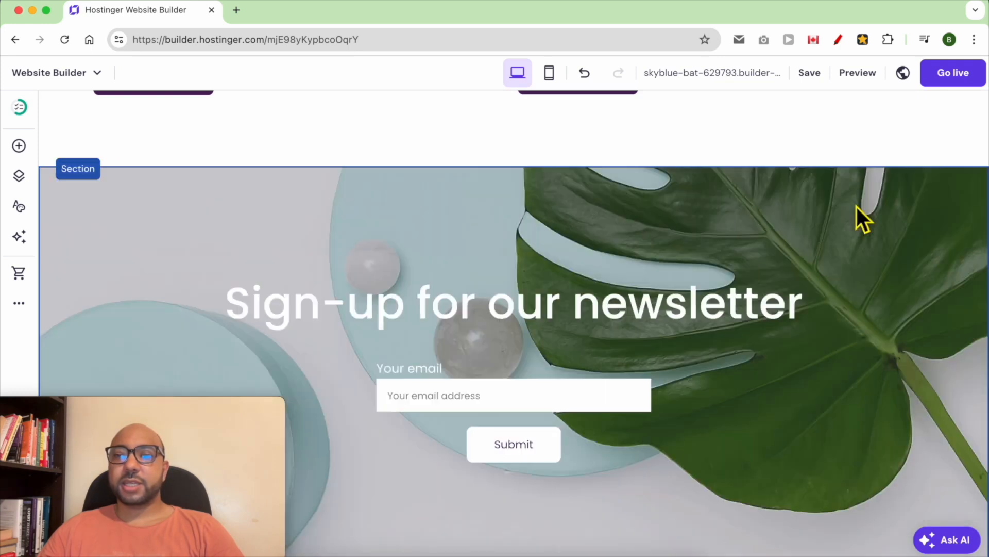
- Open the layout settings of the product list section under the "Our bestsellers" heading
scroll(756, 289, "up", 10)
scroll(756, 289, "up", 15)
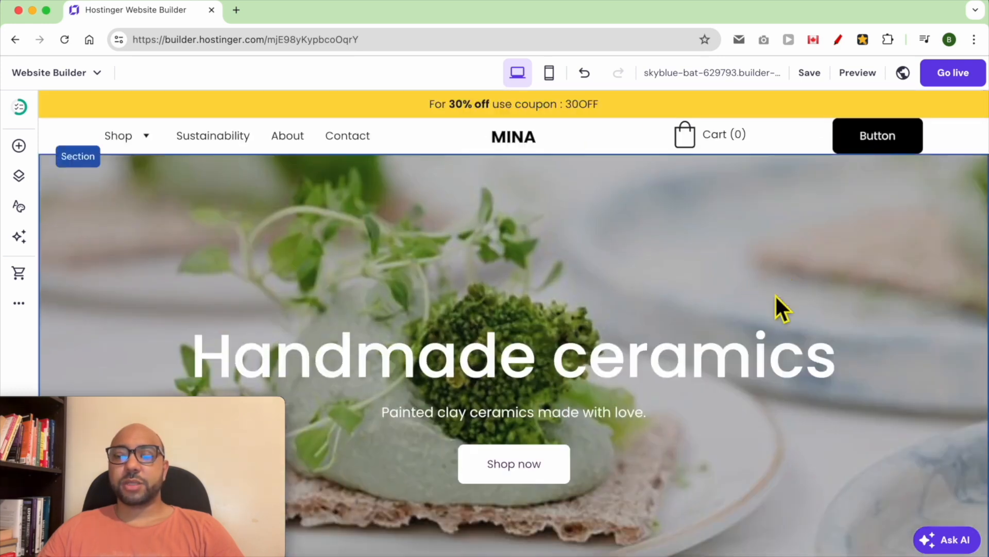
scroll(670, 299, "down", 8)
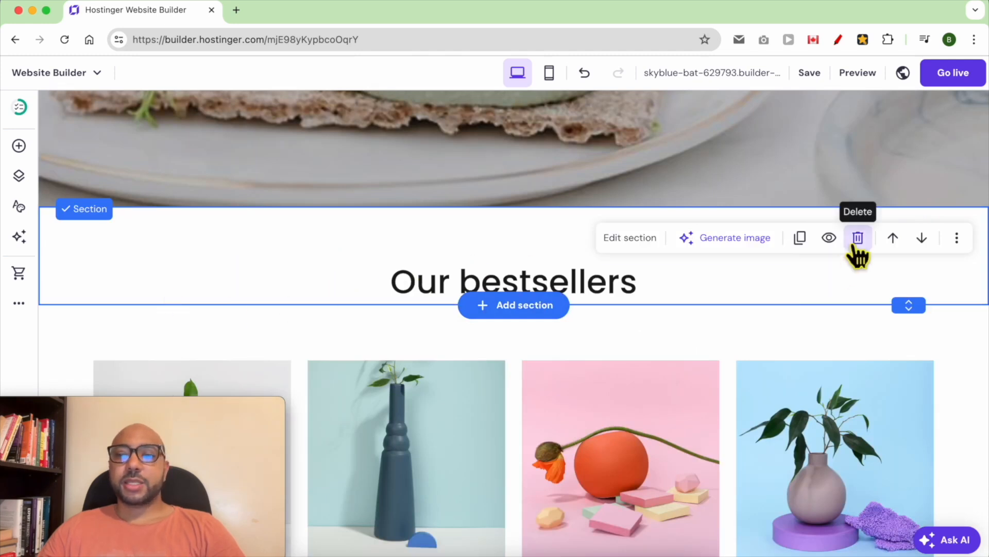
scroll(511, 335, "down", 5)
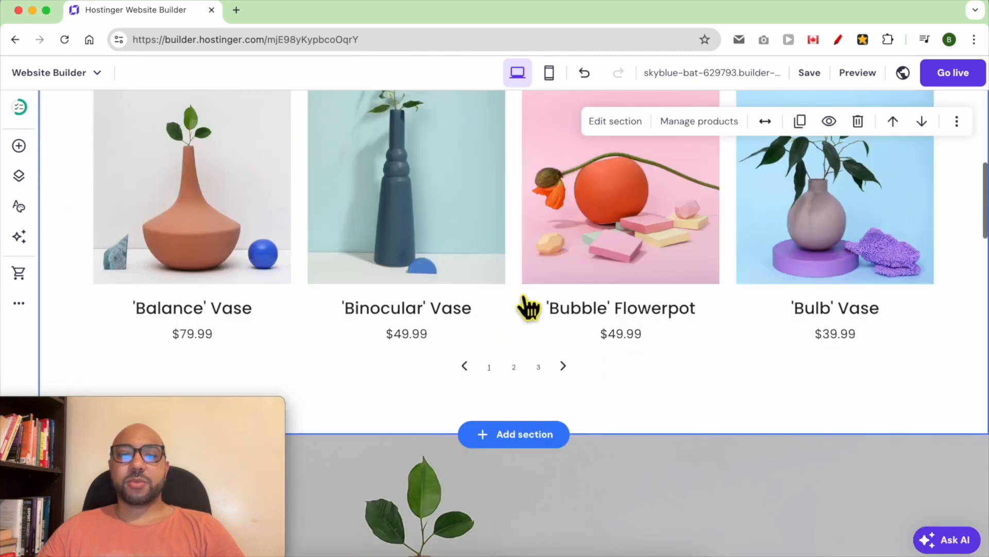
scroll(422, 283, "up", 3)
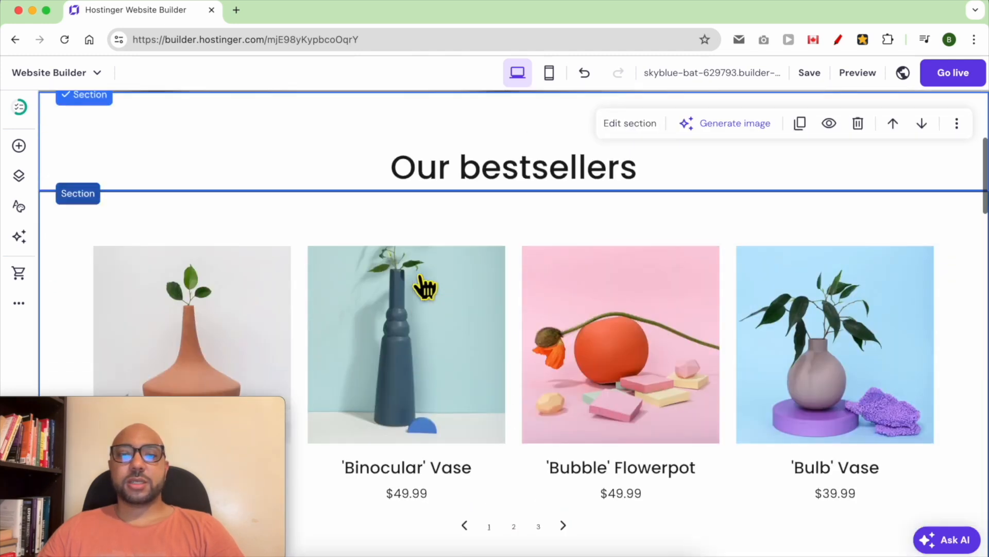
left_click(243, 232)
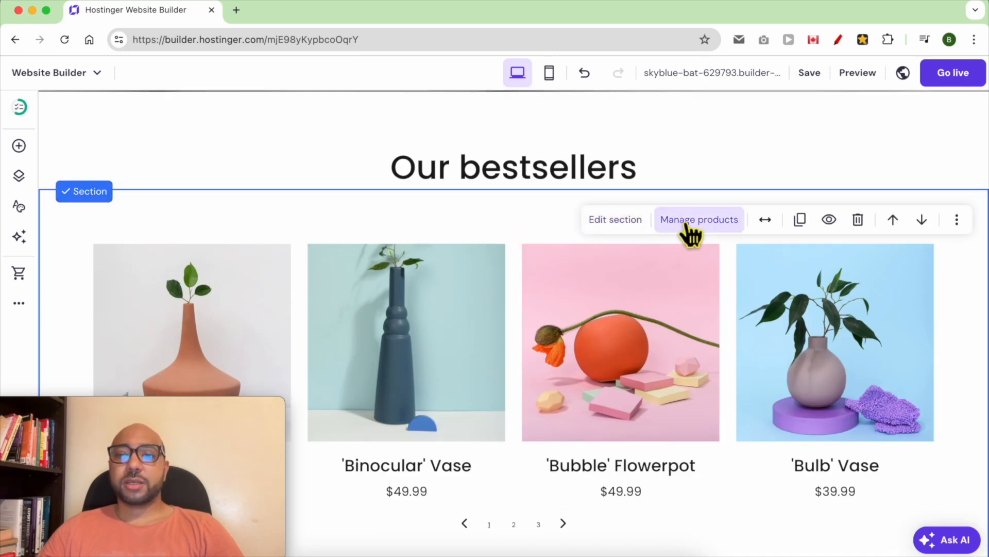
left_click(623, 221)
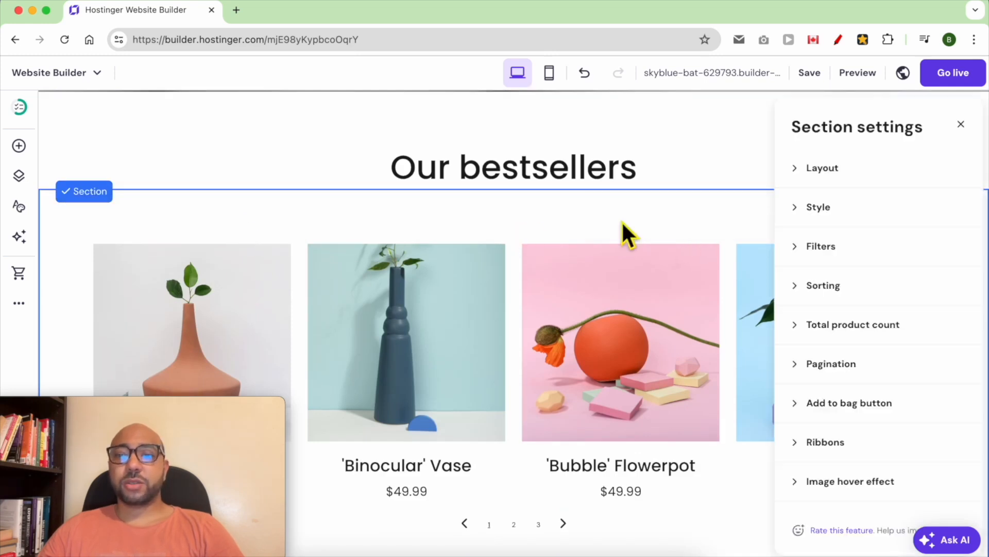
left_click(822, 168)
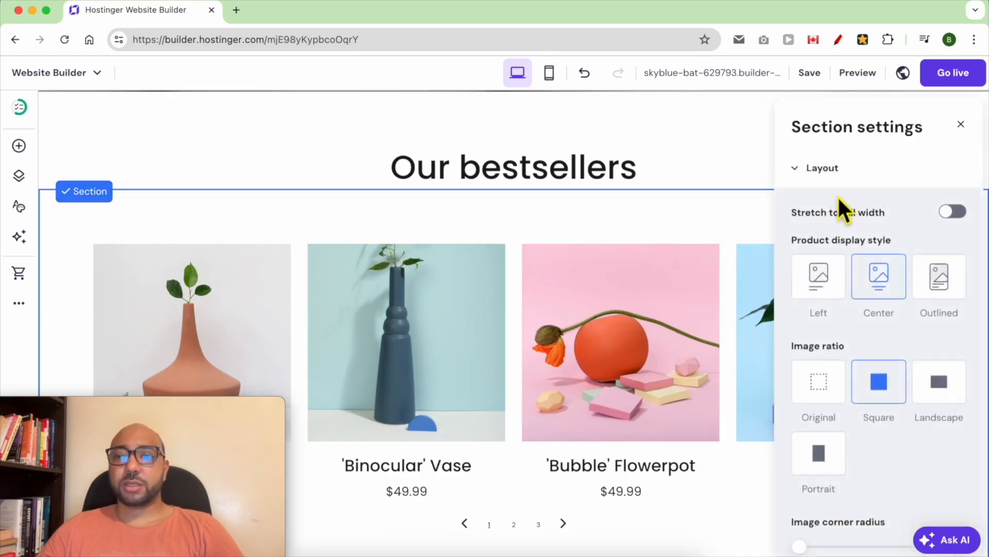
- Try the Left and Outlined product display styles for the product list, and return to Center
left_click(829, 281)
left_click(881, 283)
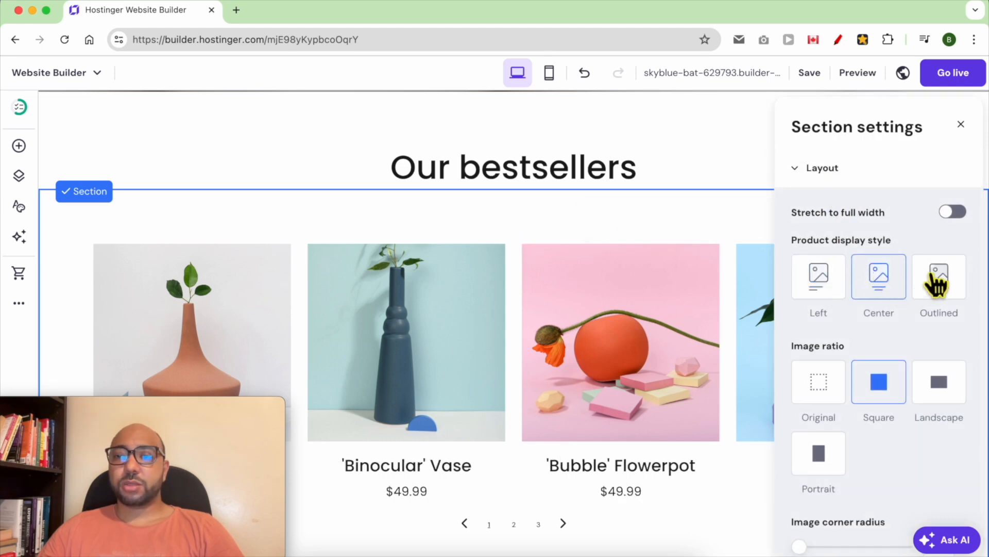
left_click(937, 283)
left_click(878, 281)
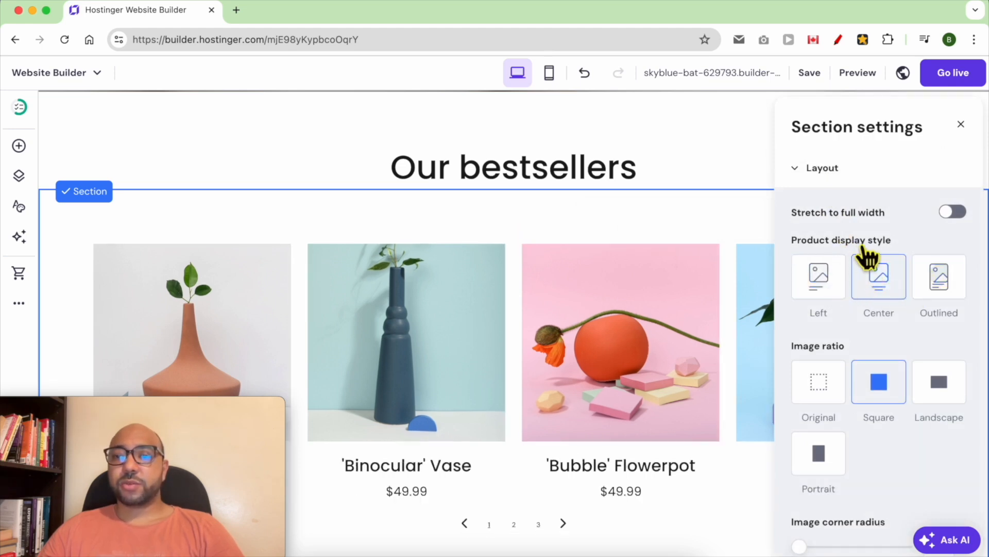
- Try stretching the product list to full width and the Original image ratio, and return to the unstretched layout and Square ratio
left_click(953, 213)
left_click(953, 213)
left_click(830, 396)
left_click(879, 394)
- Set the product images' corner radius to 1%, keeping 4 columns and a column spacing of 24
scroll(871, 409, "down", 3)
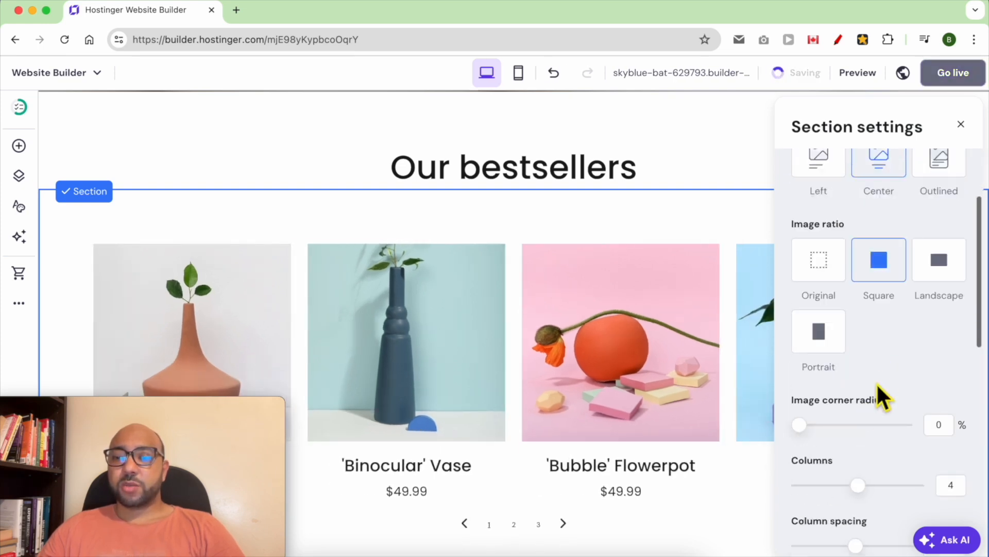
mouse_move(815, 436)
left_mouse_down()
mouse_move(854, 433)
mouse_move(804, 435)
left_mouse_up()
scroll(835, 443, "down", 1)
mouse_move(857, 453)
left_mouse_down()
mouse_move(841, 459)
mouse_move(868, 459)
left_mouse_up()
scroll(873, 448, "down", 2)
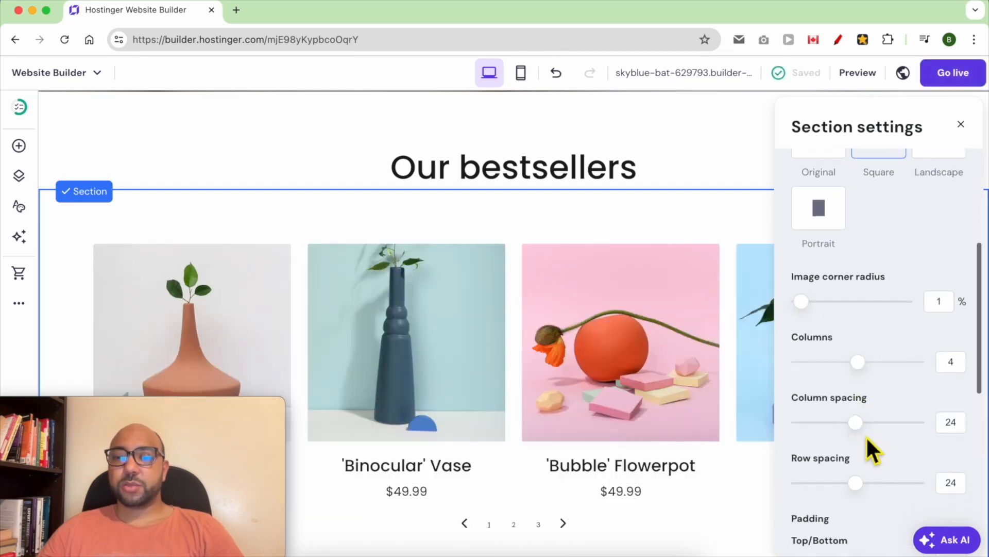
left_click_drag(856, 483, 876, 490)
scroll(877, 473, "down", 6)
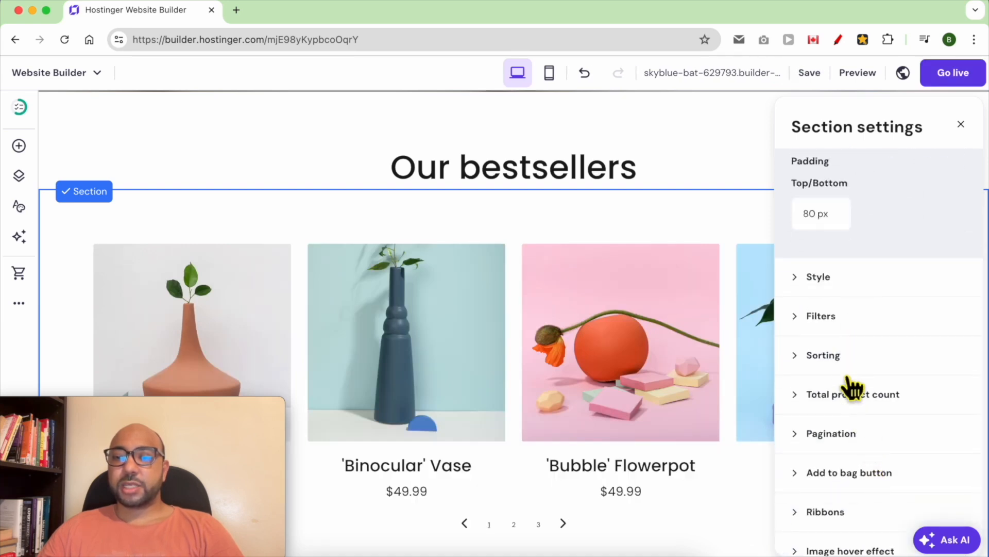
- Review the product list's style settings and the categories offered by its filter
left_click(831, 282)
scroll(845, 298, "down", 3)
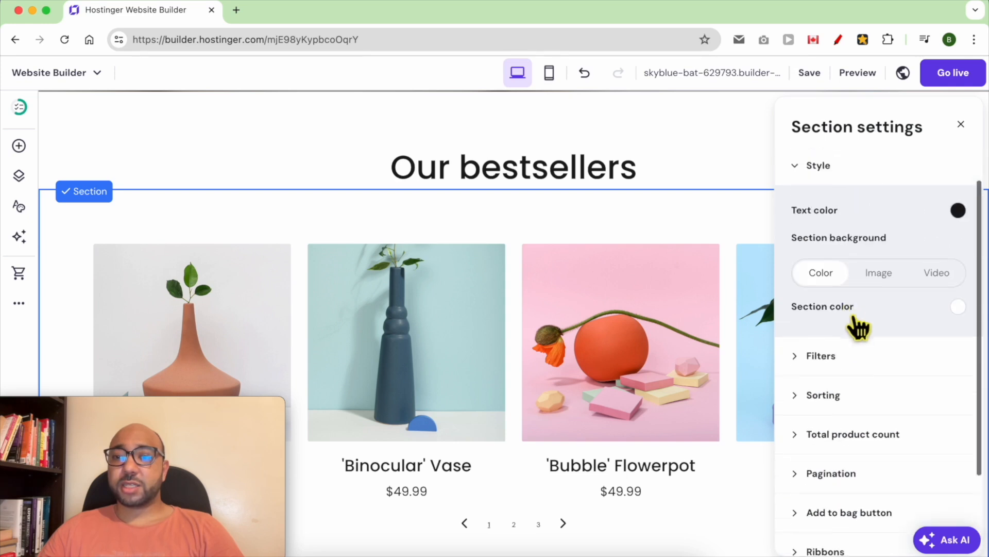
left_click(851, 359)
scroll(899, 303, "down", 1)
left_click(897, 272)
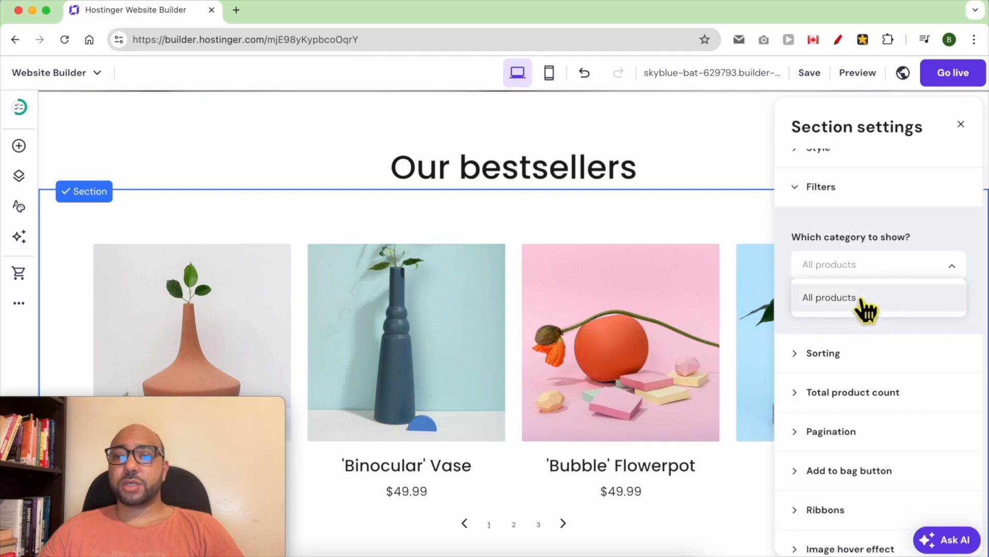
- Enable sorting for the product list and check the choices offered in its Sort by list
left_click(858, 358)
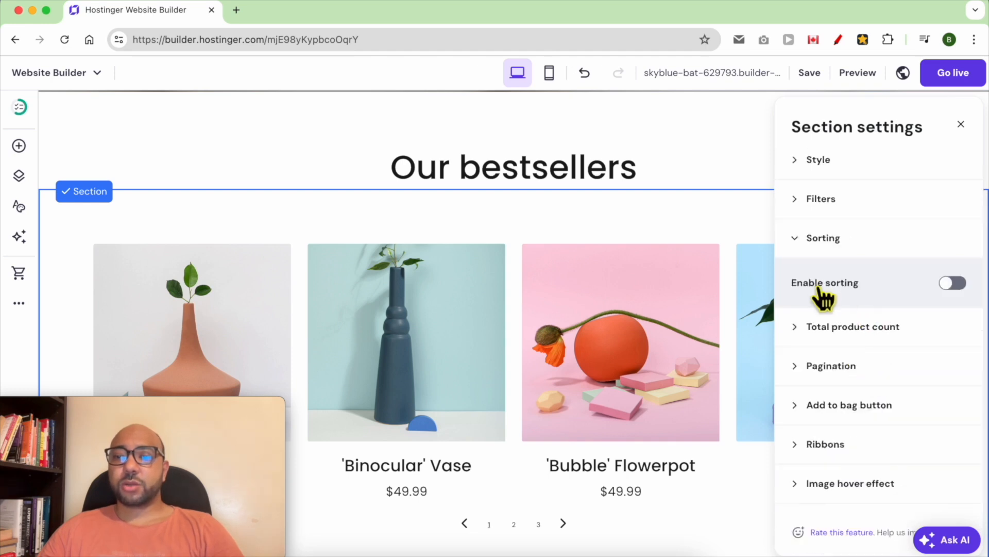
left_click(953, 286)
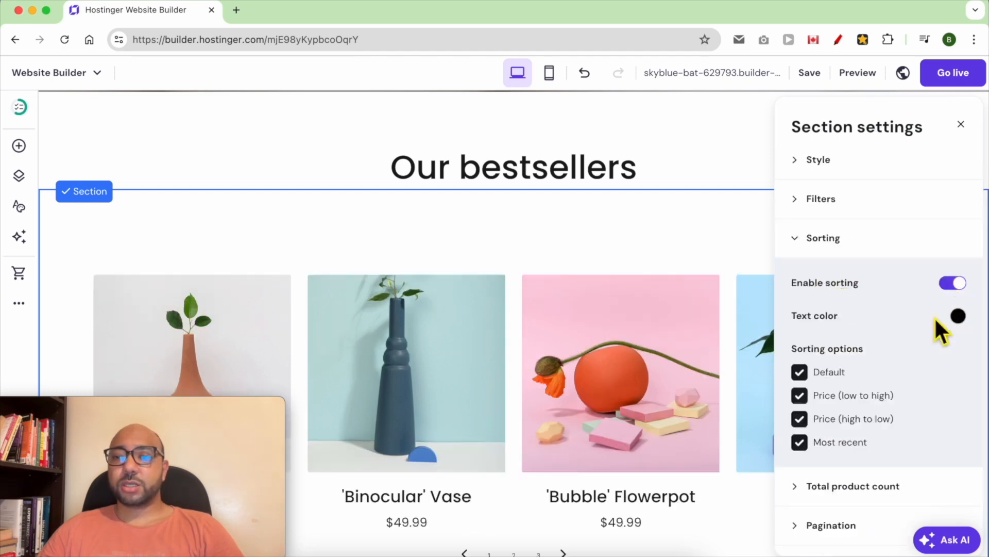
left_click(711, 224)
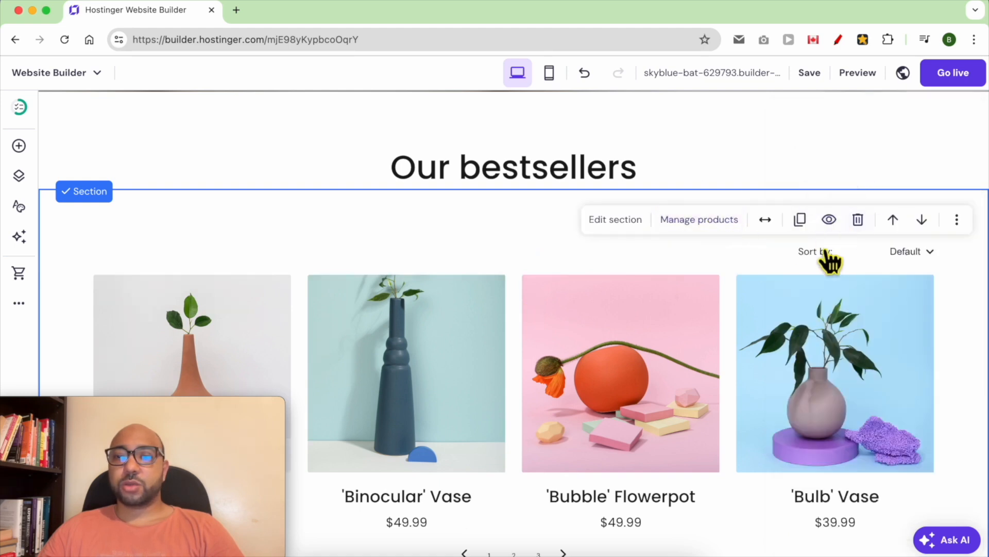
left_click(912, 253)
left_click(951, 262)
left_click(924, 257)
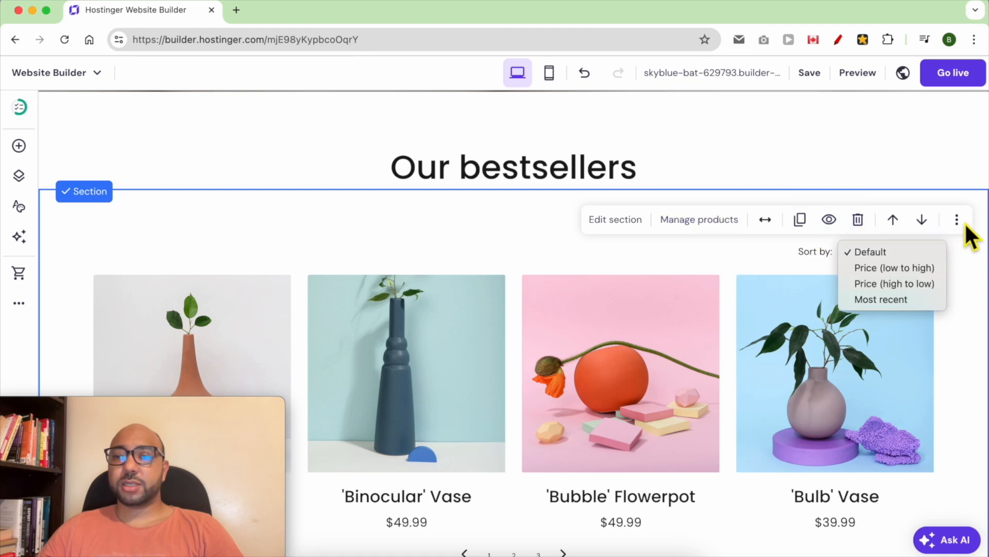
- Reduce the product list's pagination to three products per page
left_click(615, 220)
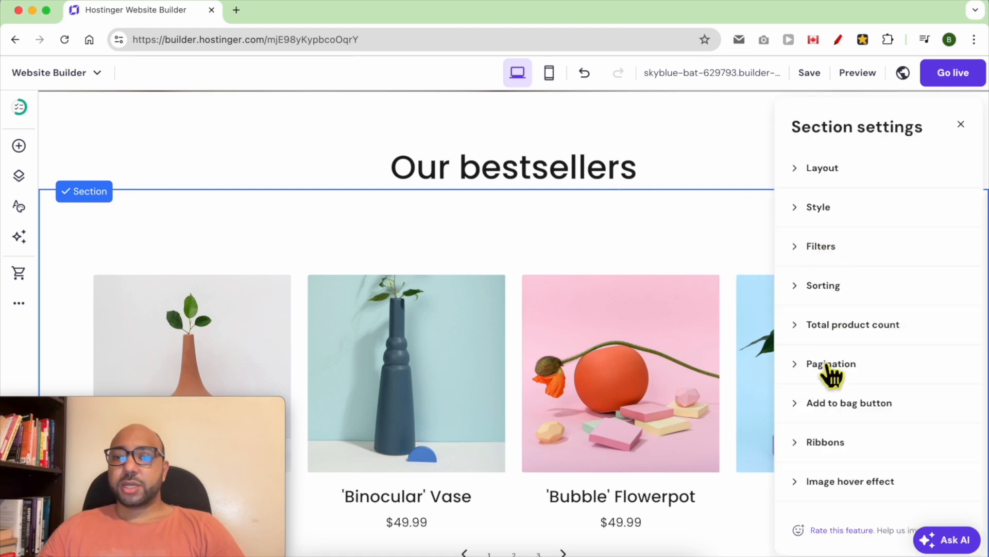
left_click(844, 366)
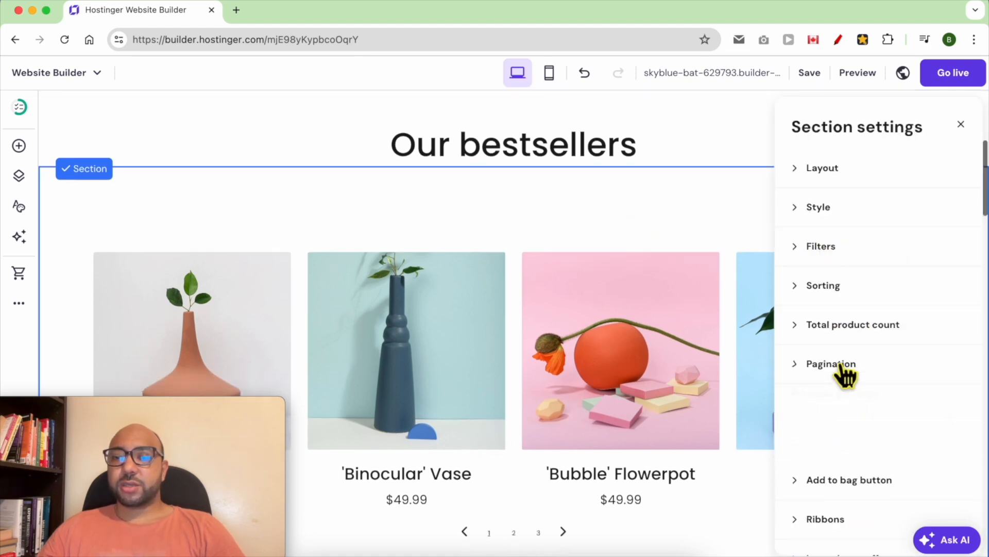
mouse_move(822, 440)
left_mouse_down()
mouse_move(833, 442)
mouse_move(815, 446)
left_mouse_up()
left_click(715, 214)
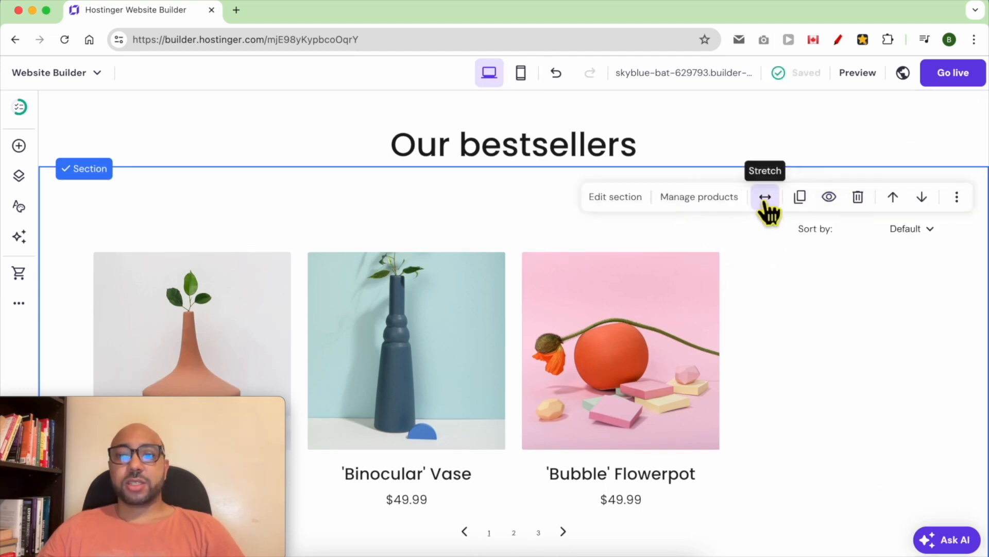
- Try stretching the product list section and moving it above the "Our bestsellers" heading, and restore its width and position
left_click(765, 201)
left_click(766, 201)
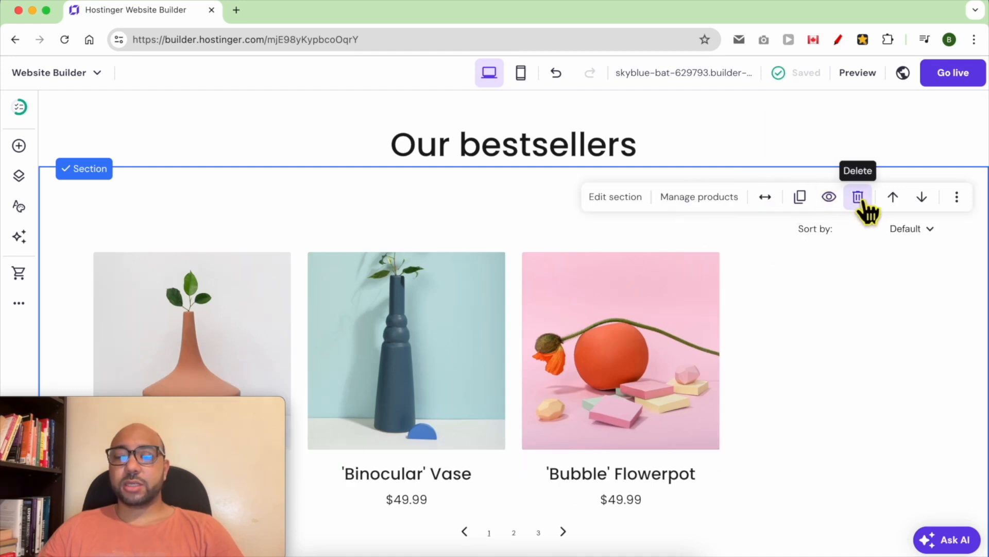
left_click(893, 197)
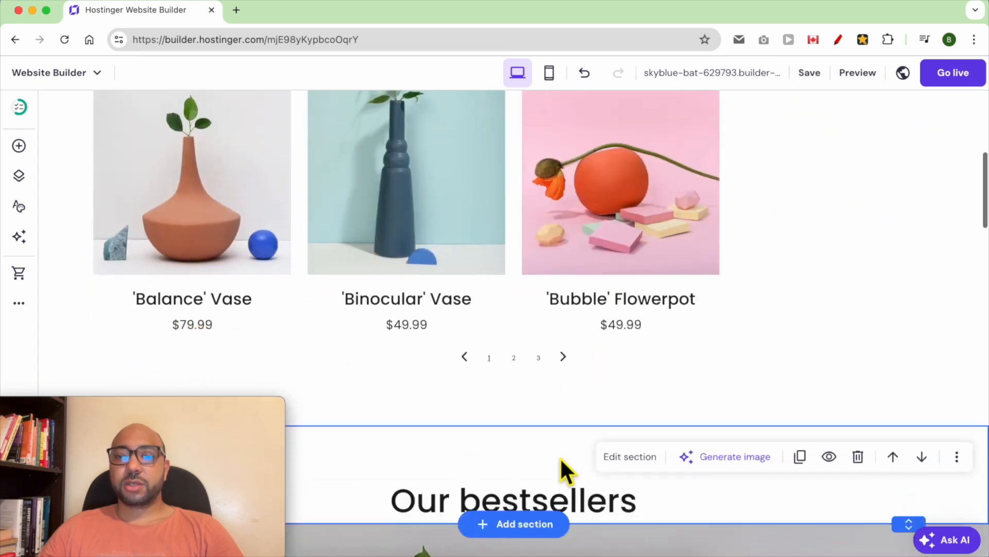
left_click(496, 505)
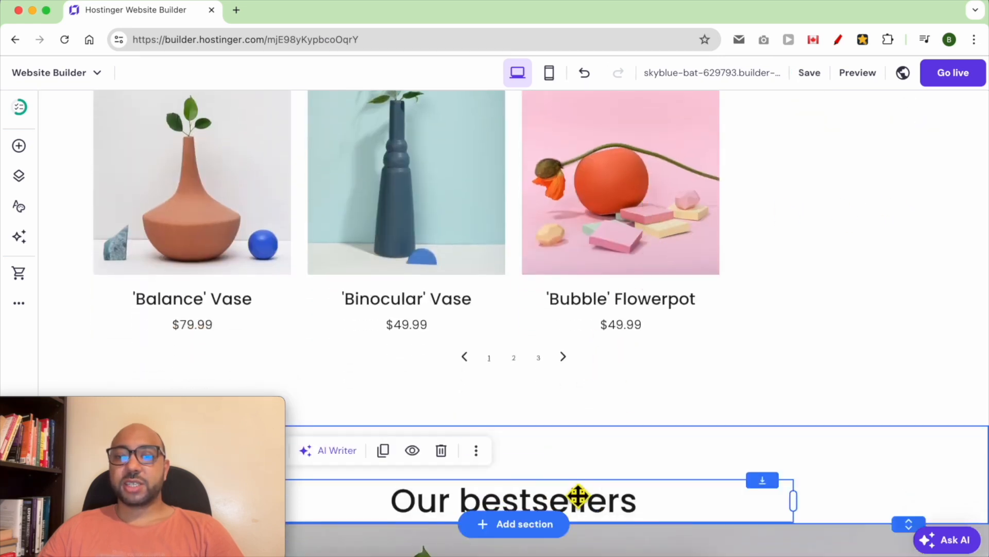
left_click(817, 206)
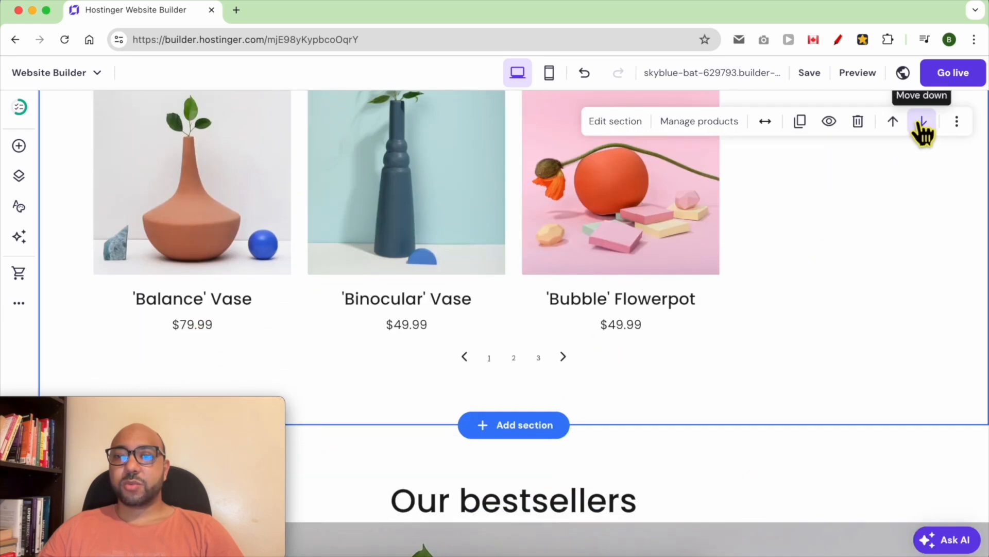
left_click(923, 124)
- Delete the "Our bestsellers" heading text from the section above the product list
scroll(428, 434, "up", 5)
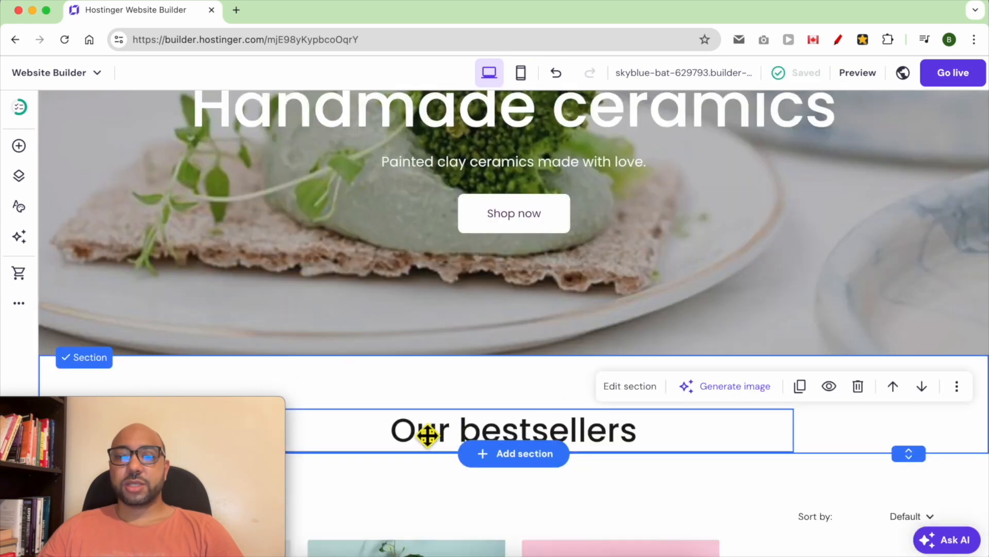
left_click(452, 436)
scroll(479, 426, "down", 4)
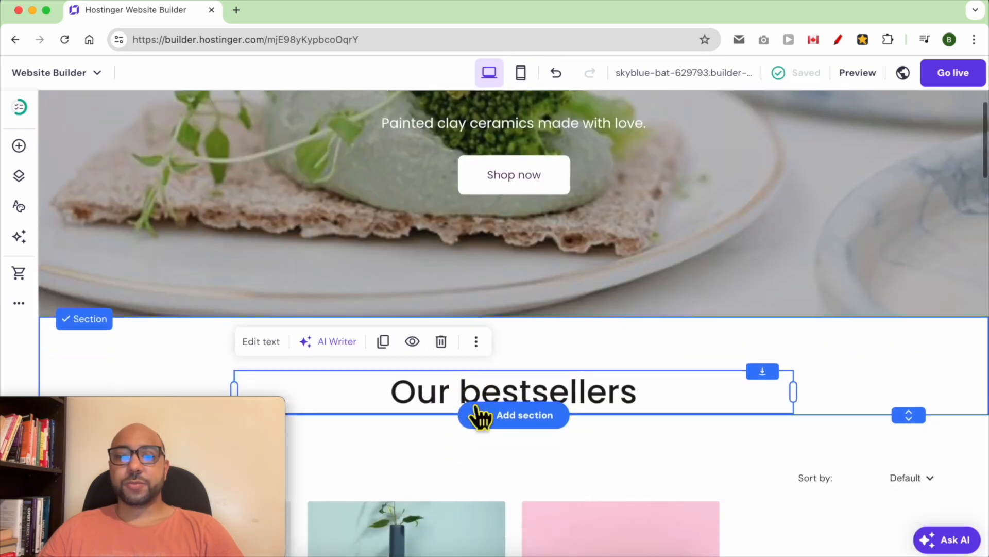
left_click(363, 279)
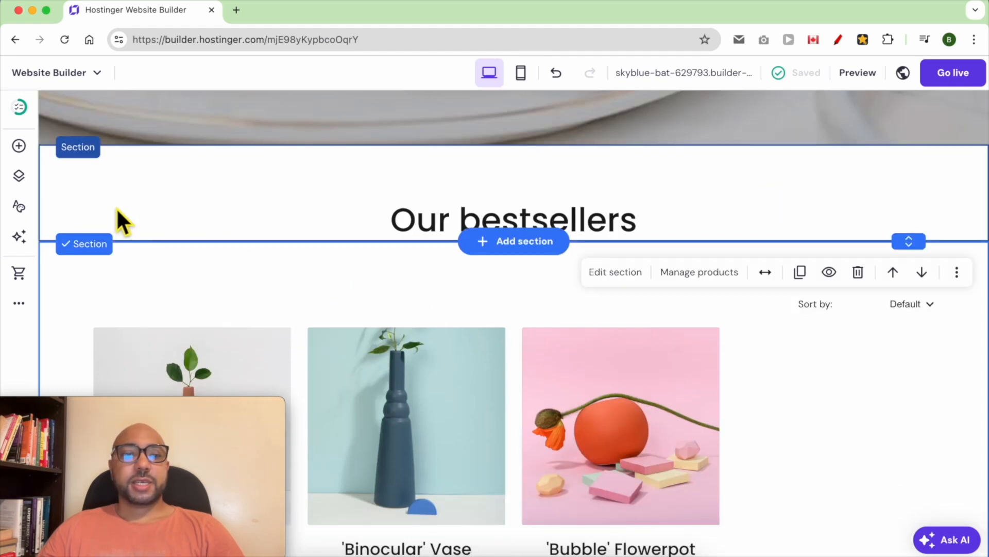
left_click(480, 227)
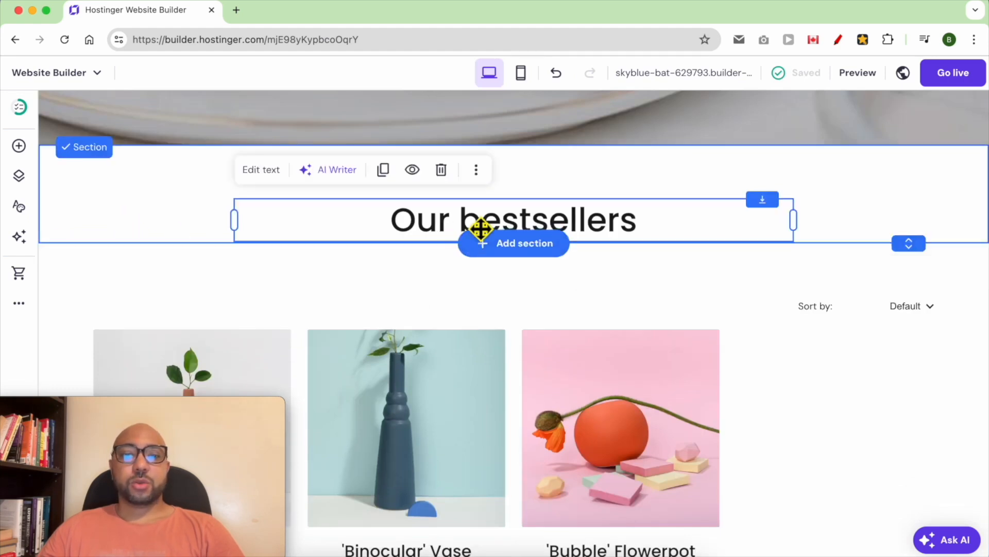
left_click(441, 170)
left_click(403, 281)
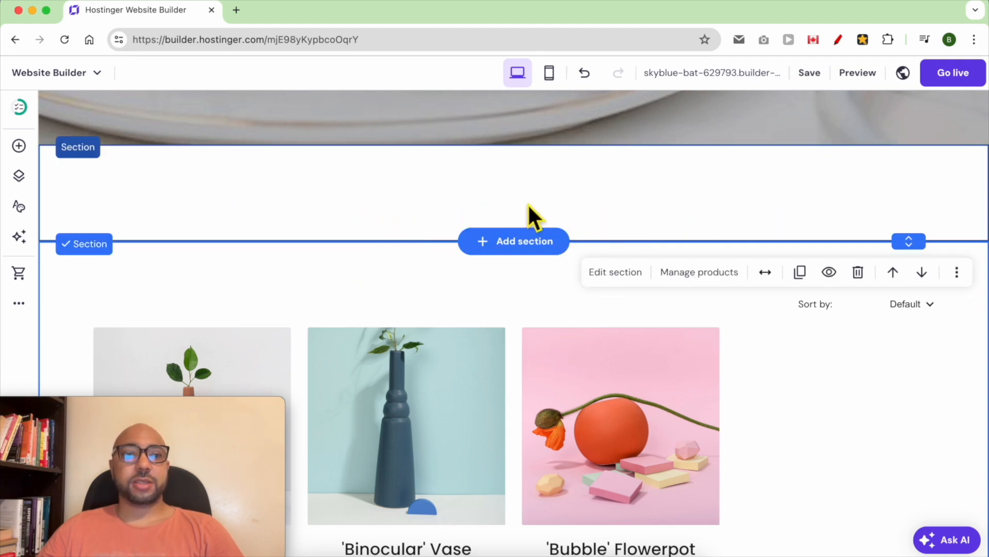
left_click(18, 146)
left_click_drag(105, 232, 164, 252)
left_click(320, 289)
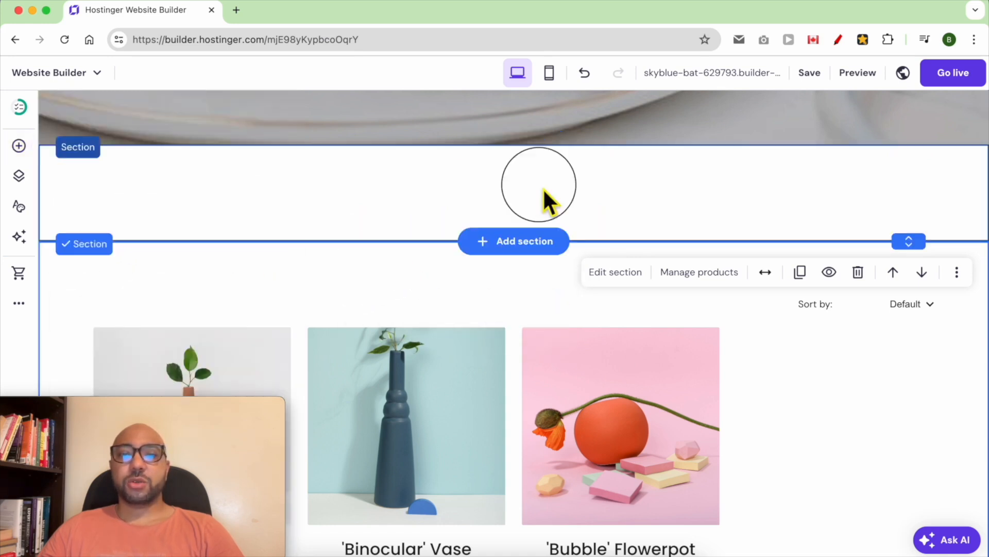
- Delete the empty section between the hero section and the product list
left_click(542, 191)
left_click(863, 178)
left_click(586, 184)
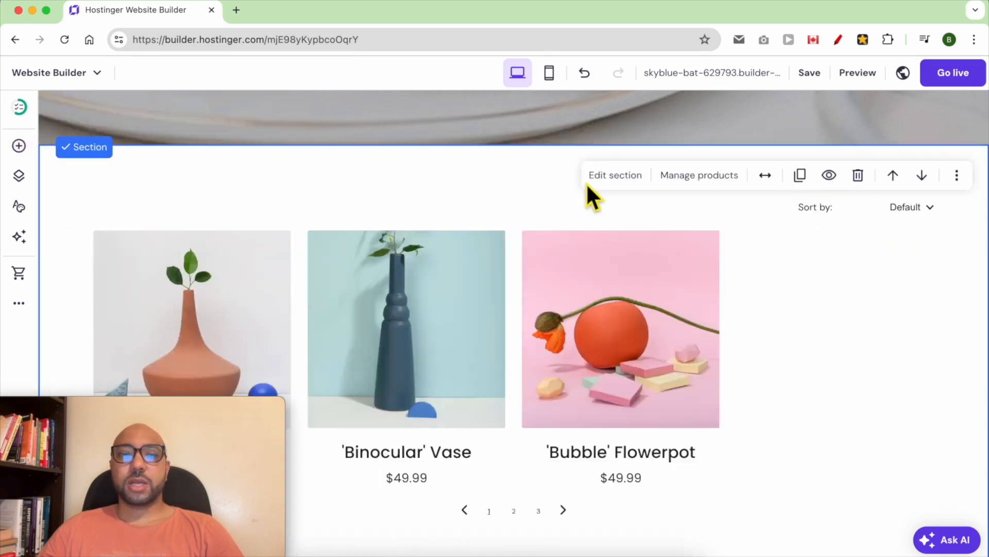
- Add a blank section between the hero section and the product list, and shrink its height to a narrow strip
scroll(531, 181, "up", 4)
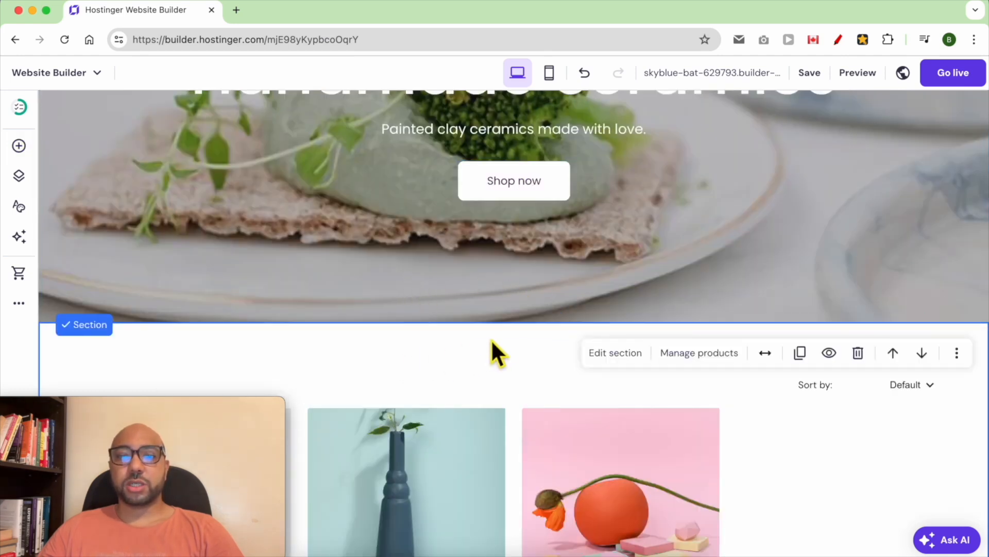
mouse_move(506, 318)
left_click(521, 324)
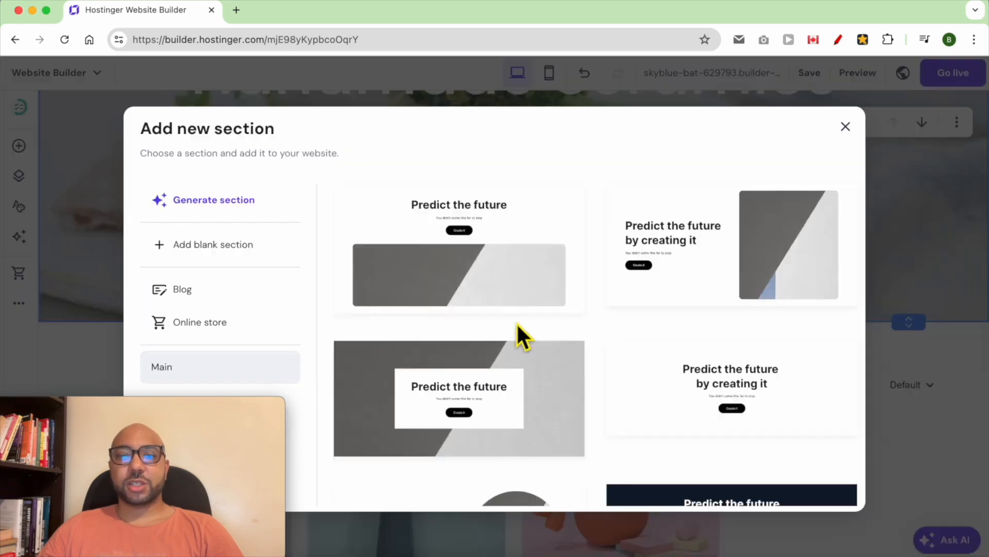
left_click(211, 245)
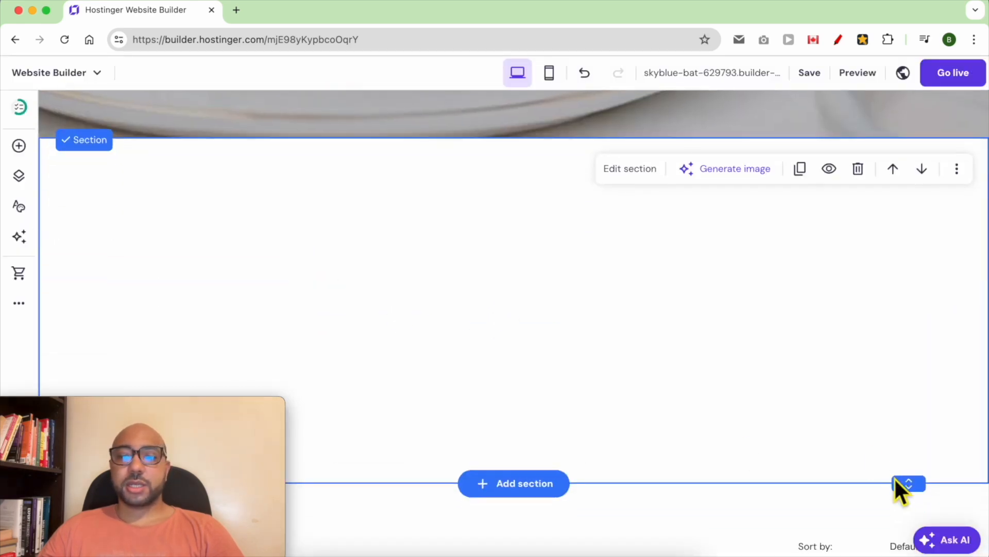
left_click_drag(907, 482, 924, 222)
- Add a text element reading "BEST SELLERS" to the blank section above the product list, and move it toward the page's horizontal center
left_click(19, 146)
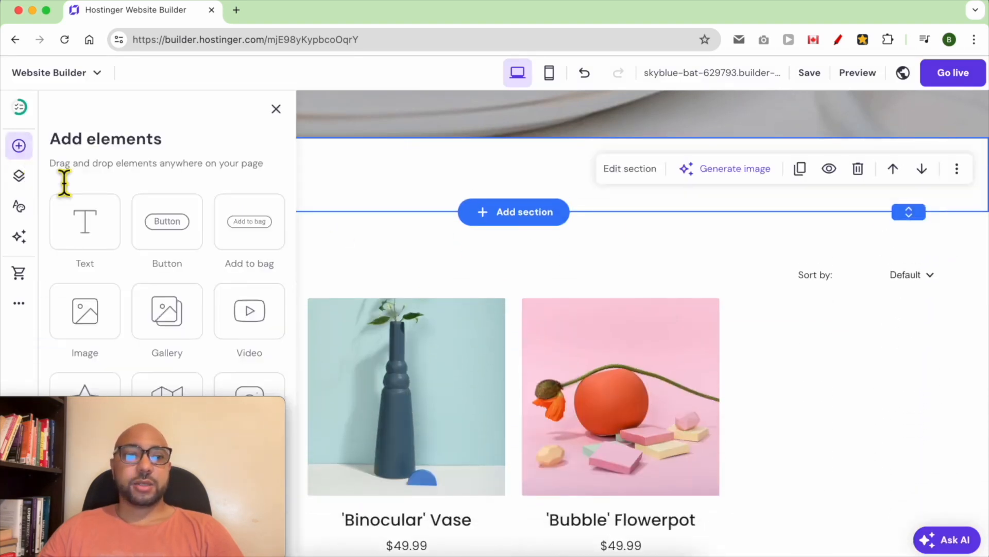
left_click_drag(94, 224, 450, 171)
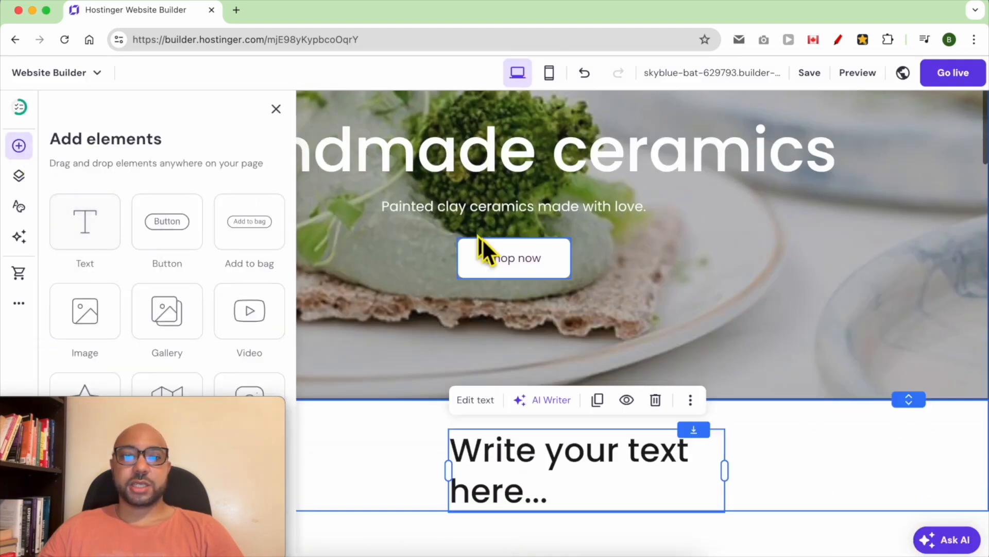
scroll(515, 450, "down", 3)
triple_click(512, 384)
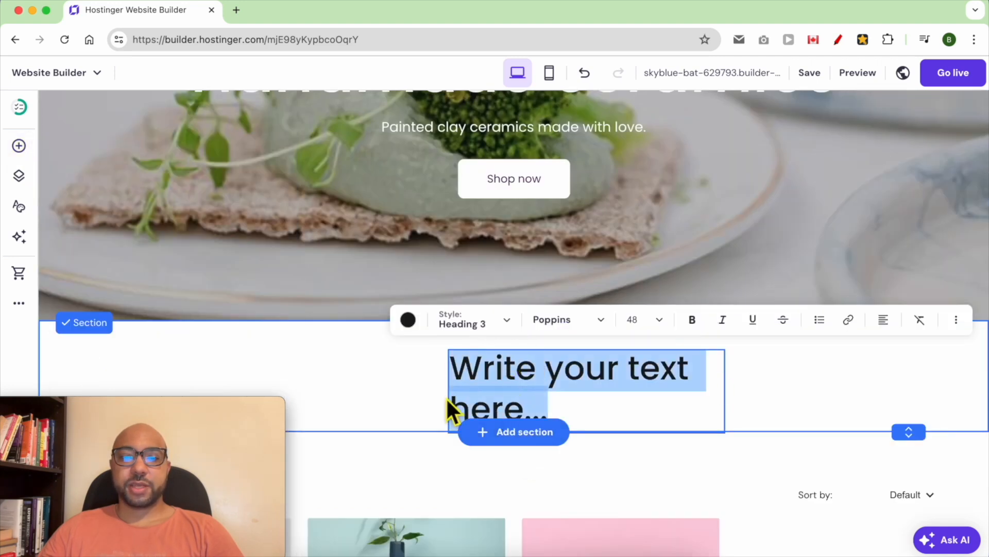
scroll(480, 384, "down", 1)
type("BEST SELLERS")
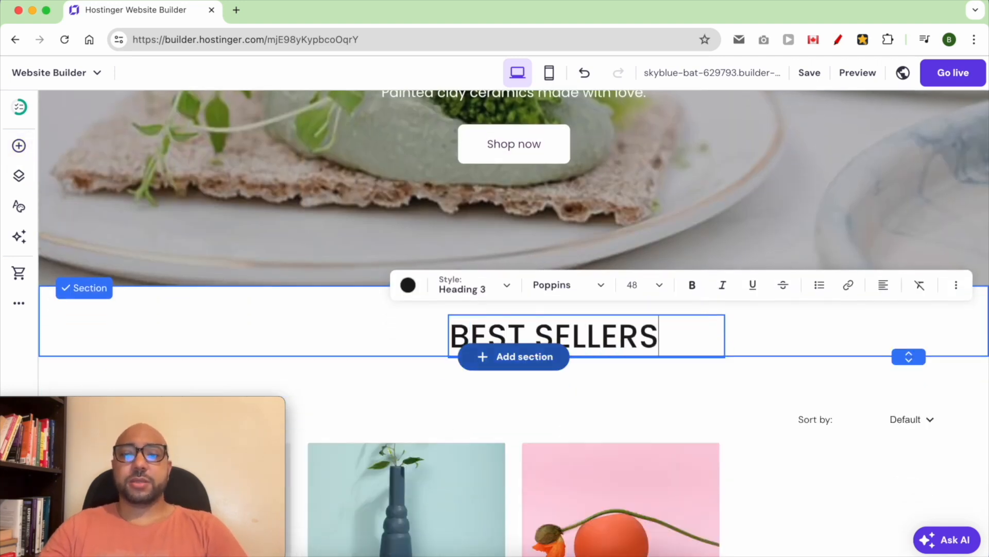
key("Escape")
left_click_drag(499, 342, 407, 343)
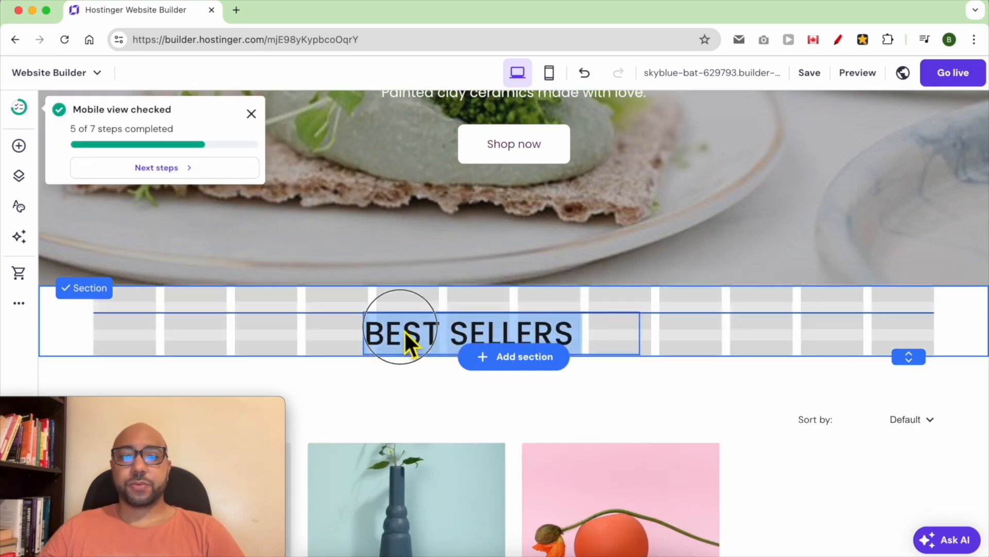
- Shift the BEST SELLERS heading slightly to the right to centre it in its section
left_click_drag(474, 330, 507, 327)
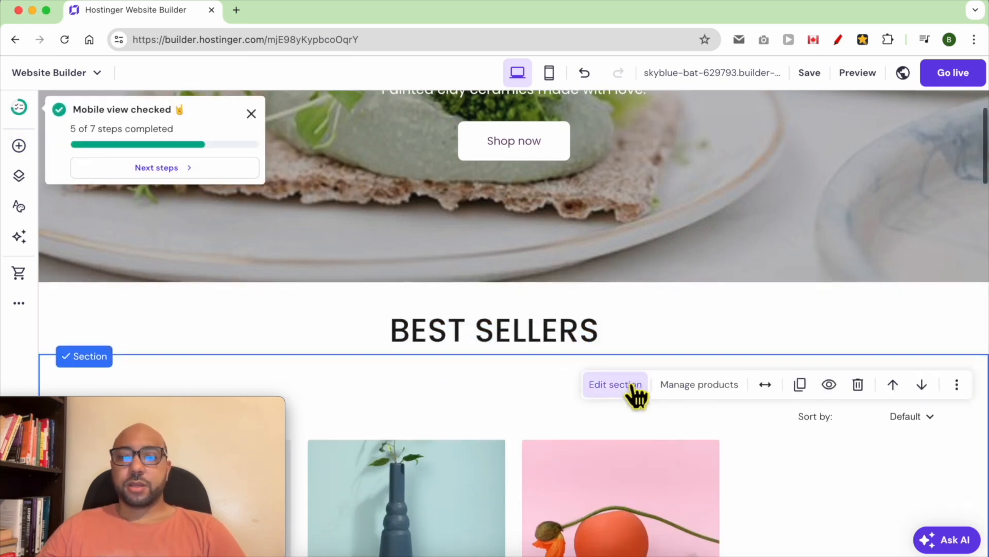
- Delete the "Home decor items" heading, its "Find your new favorite pieces." subtitle and the "Shop now" button from the vase banner section
scroll(636, 397, "down", 12)
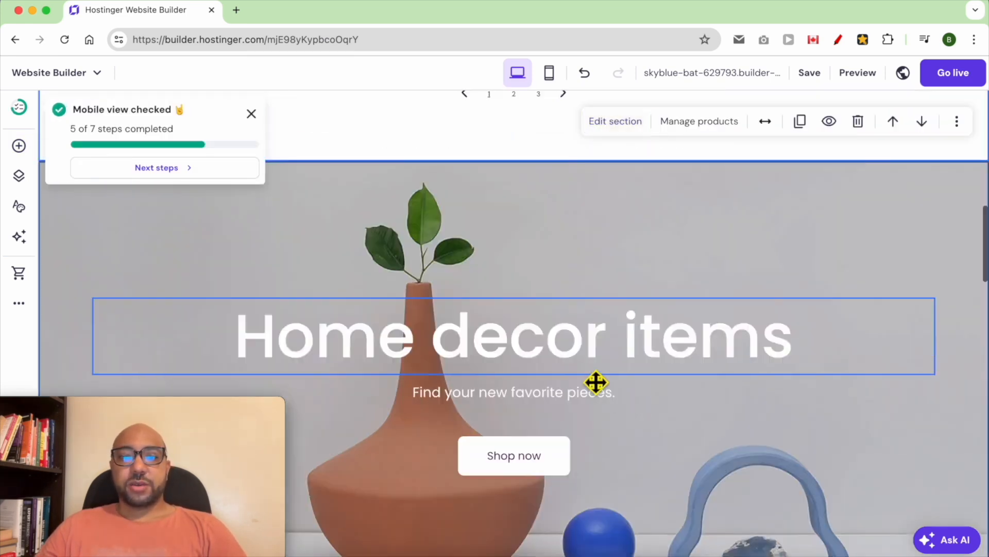
scroll(567, 392, "down", 1)
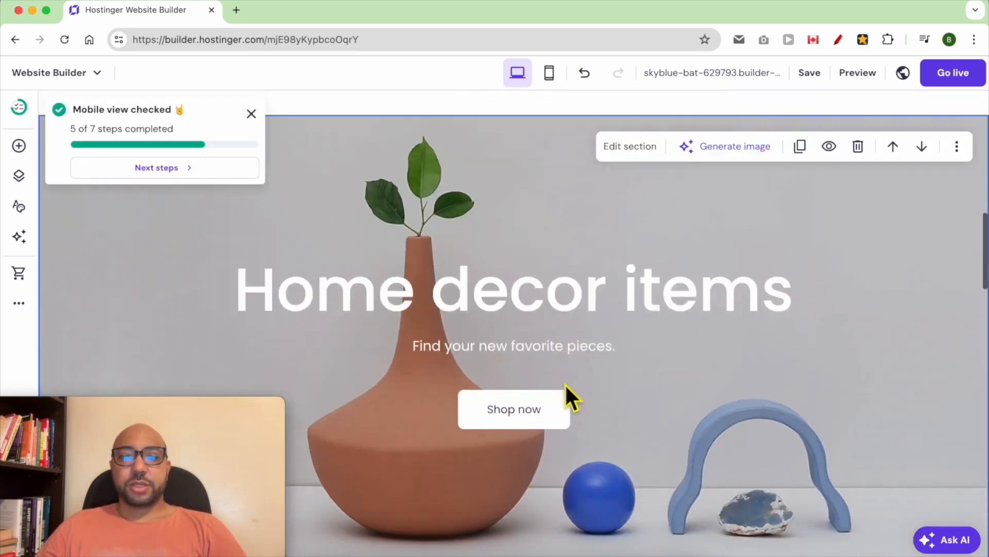
left_click(517, 316)
left_click(514, 309)
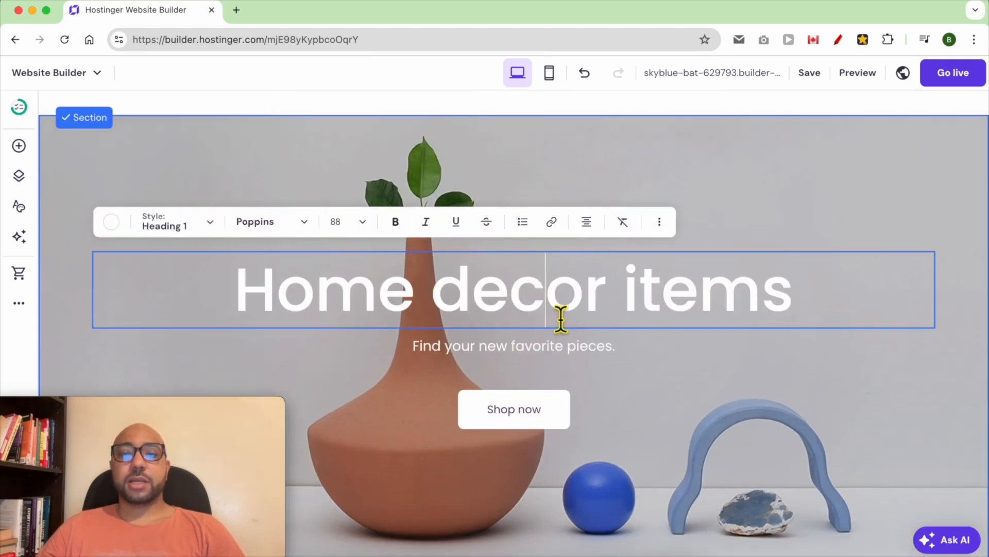
key("Escape")
key("Delete")
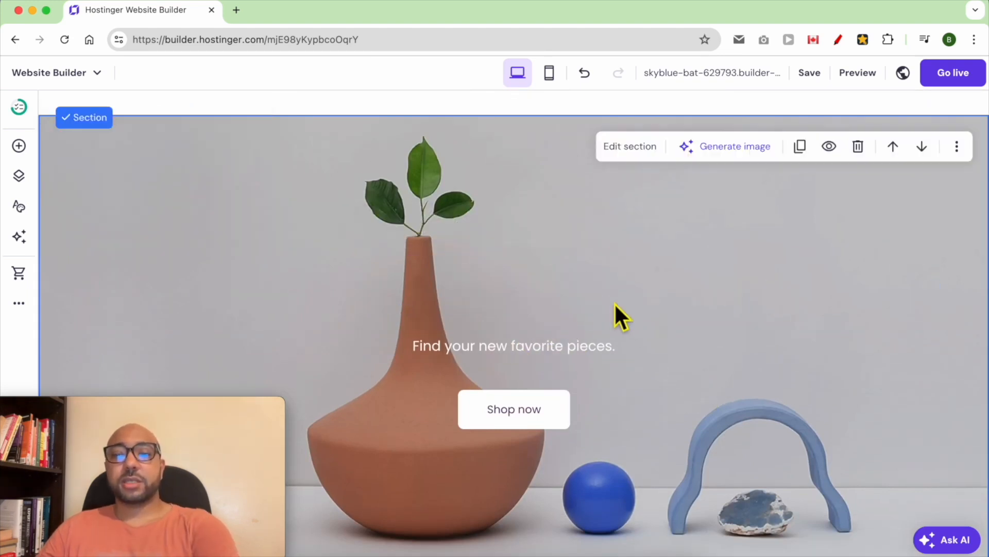
left_click(573, 346)
key("Delete")
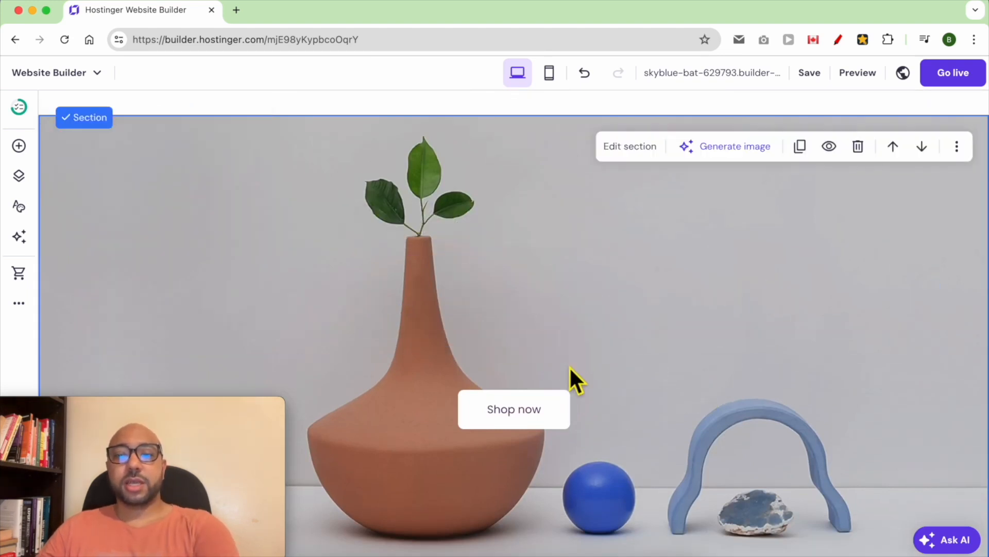
left_click(545, 403)
key("Delete")
- Add a new text element to the emptied vase banner, placing it beside the vase
left_click(19, 146)
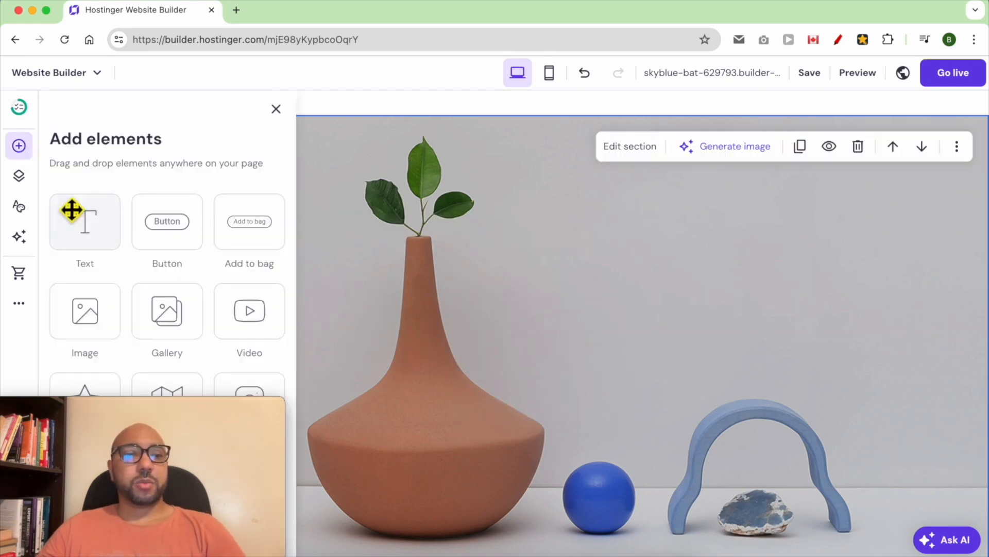
left_click(19, 148)
left_click(19, 147)
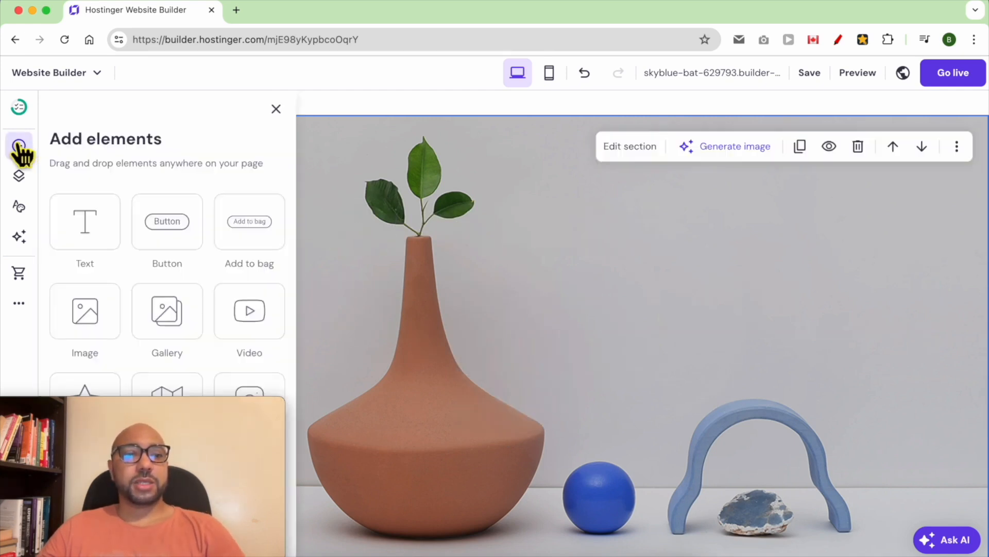
left_click_drag(91, 232, 503, 322)
scroll(521, 378, "down", 4)
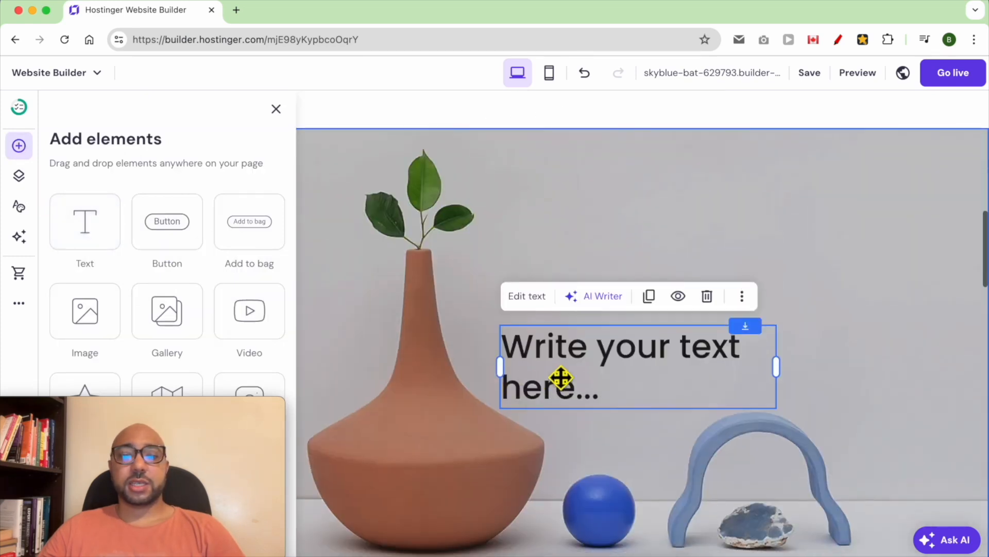
- Replace the new text element's placeholder with "WRITE YOUR TEXT HERE"
left_click(567, 362)
double_click(567, 363)
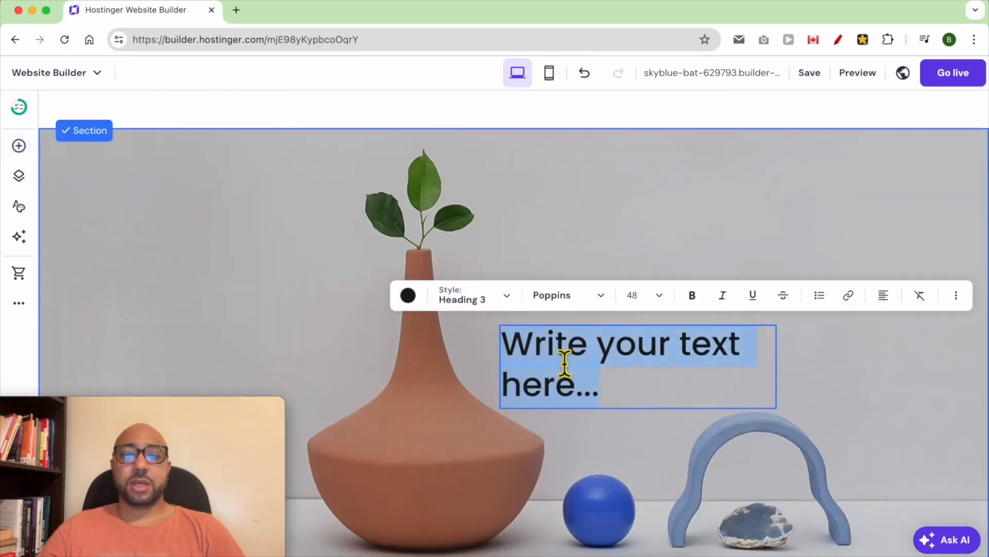
type("WRITE YOUR T")
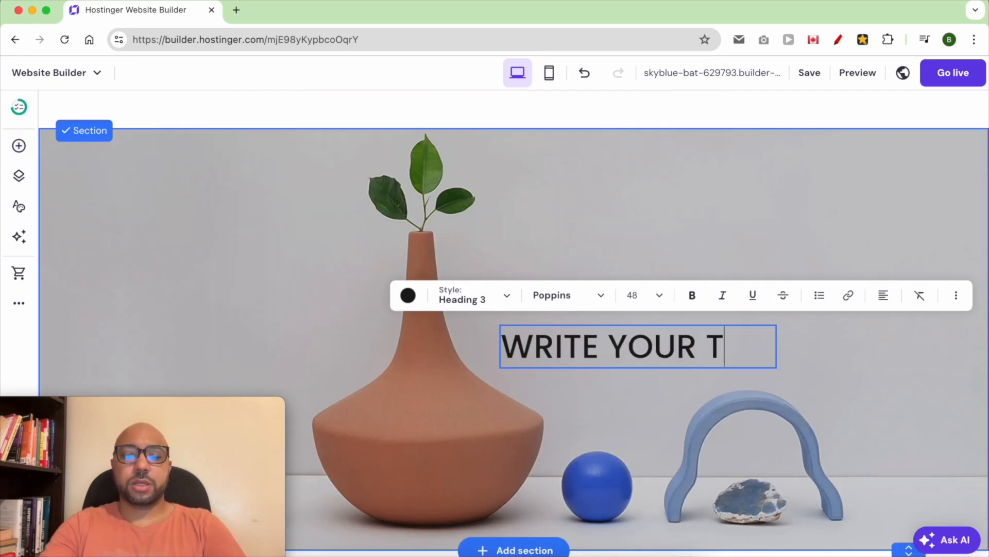
type("EXT HE")
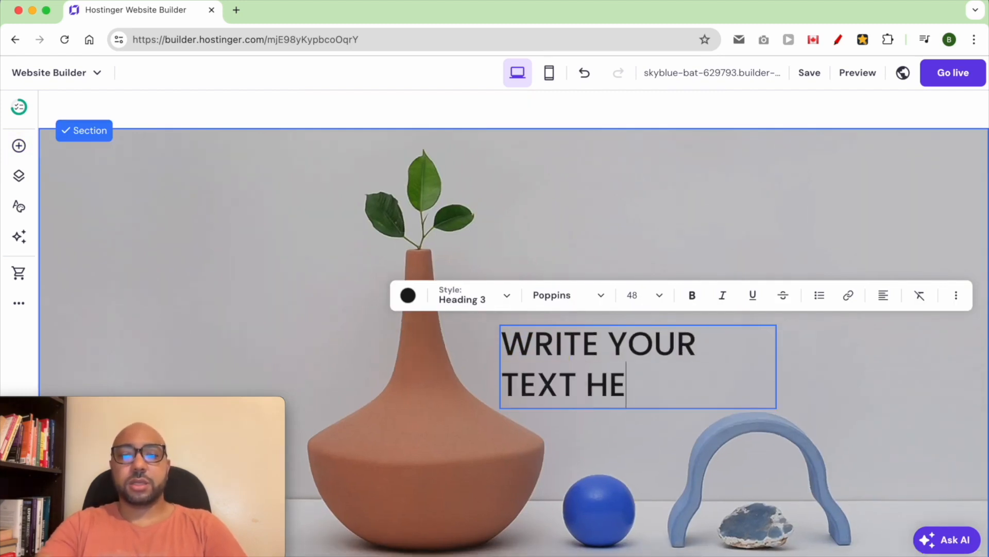
type("RE")
- Move the banner text left over the vase and widen its box so the text fits on one line
left_click_drag(517, 354, 379, 347)
left_click_drag(653, 365, 749, 353)
- Apply the Heading 2 style to the banner text and set its font size to 72
left_click(395, 292)
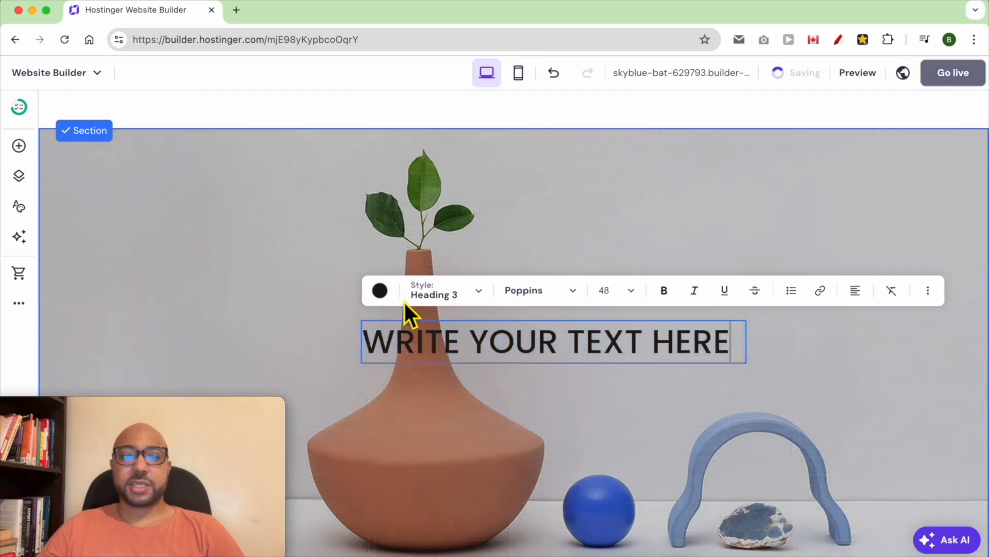
triple_click(379, 340)
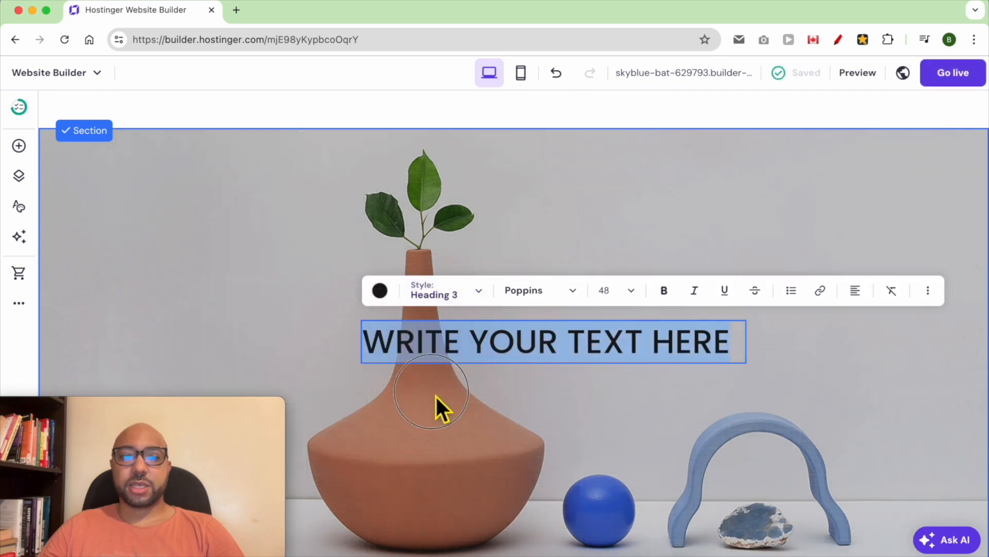
key("Escape")
left_click(404, 302)
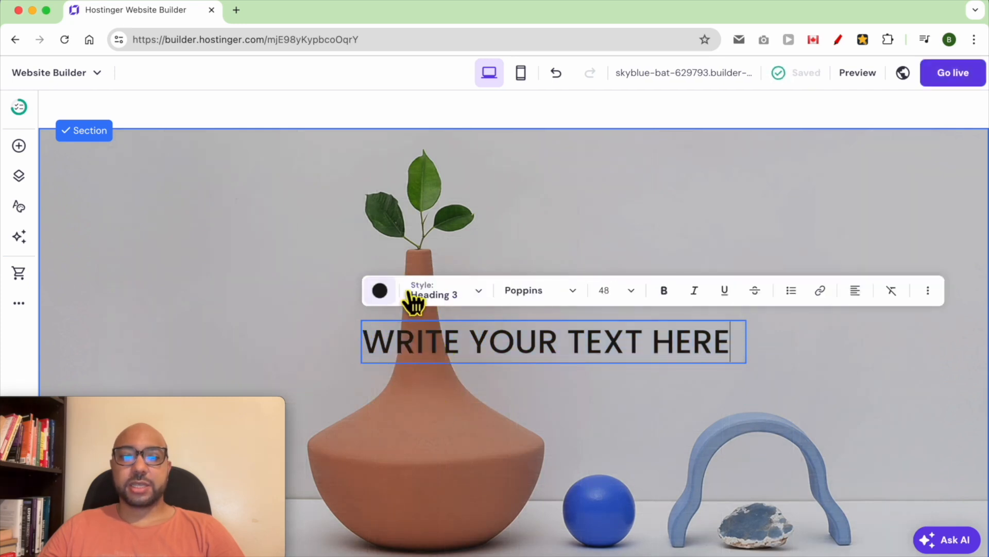
left_click(482, 301)
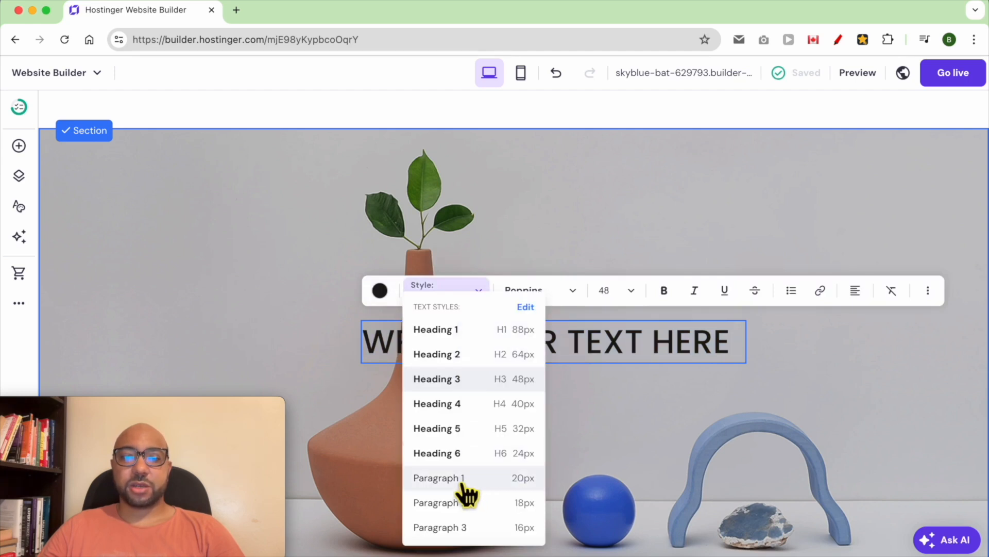
left_click(513, 354)
left_click(628, 300)
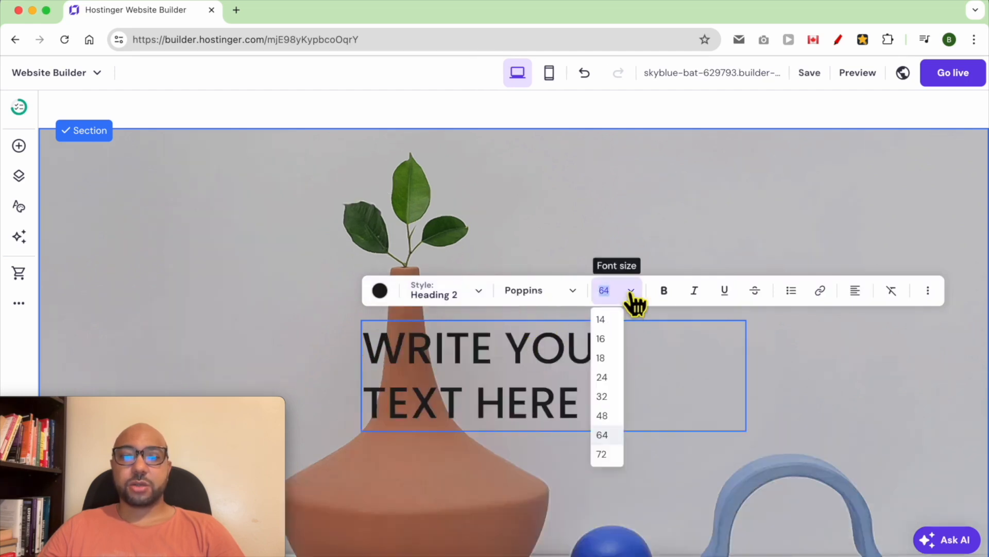
left_click(602, 453)
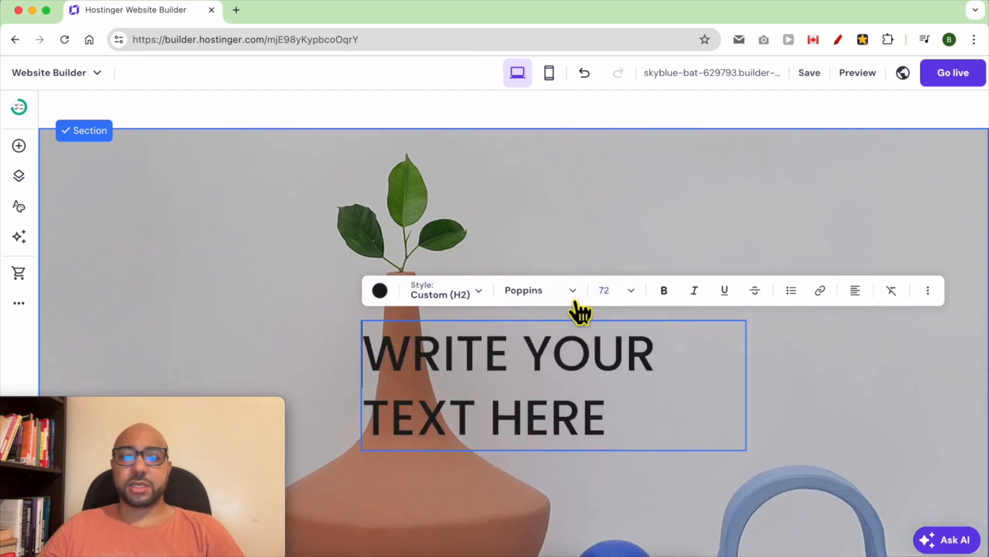
- Change the banner heading's text colour to the dark purple website colour #4c1f59
left_click(380, 293)
left_click(459, 281)
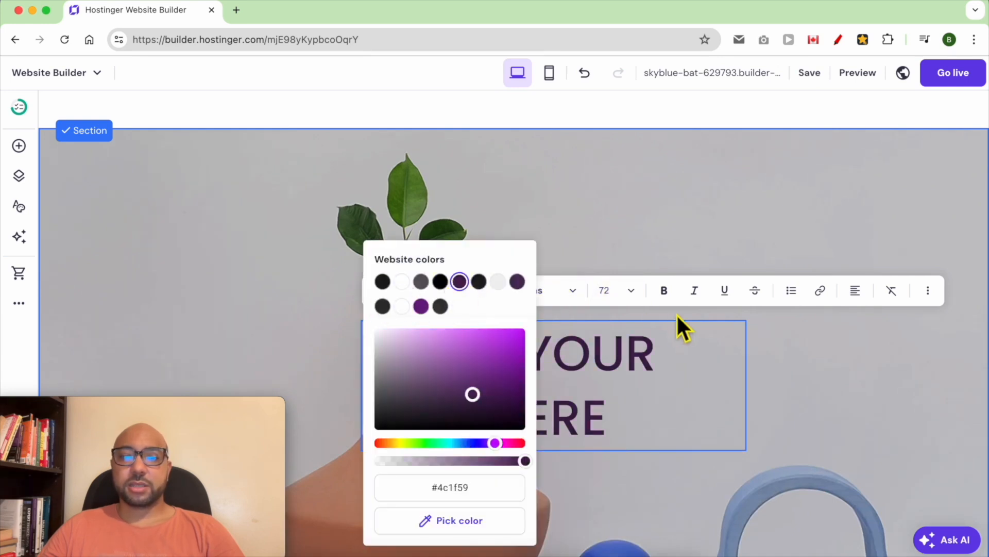
left_click(639, 370)
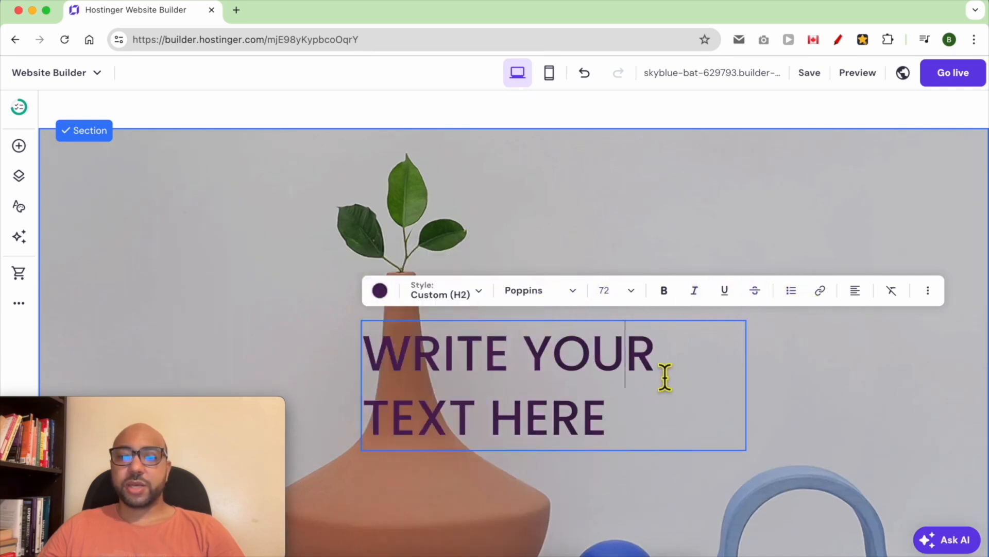
- Widen the banner heading's box to hold the text on one line and move it to the horizontal centre of the banner
left_click(719, 375)
left_click_drag(755, 390, 943, 361)
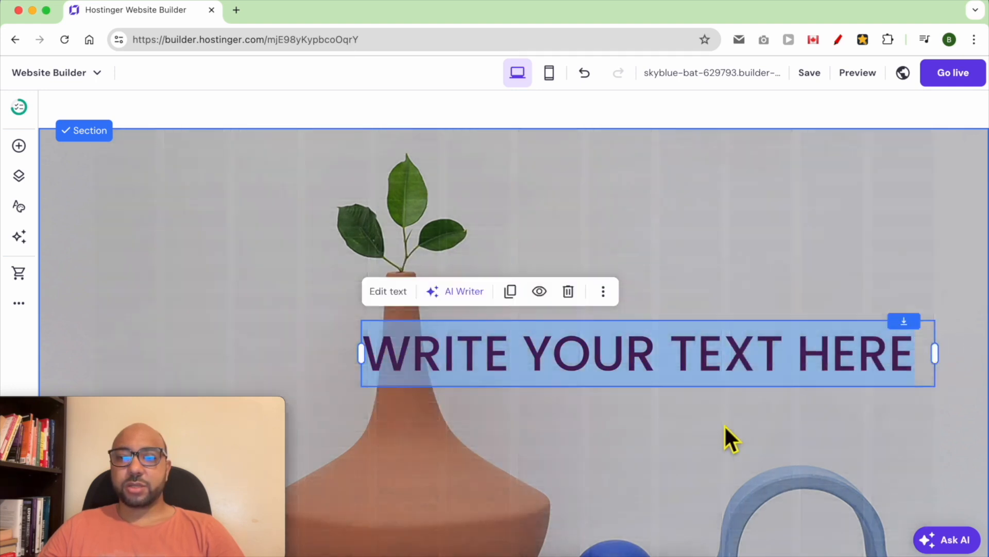
left_click_drag(658, 369, 614, 320)
- Examine the link destination types available for the word "TEXT" in the banner heading, including the web address option, without applying a link
left_click(611, 322)
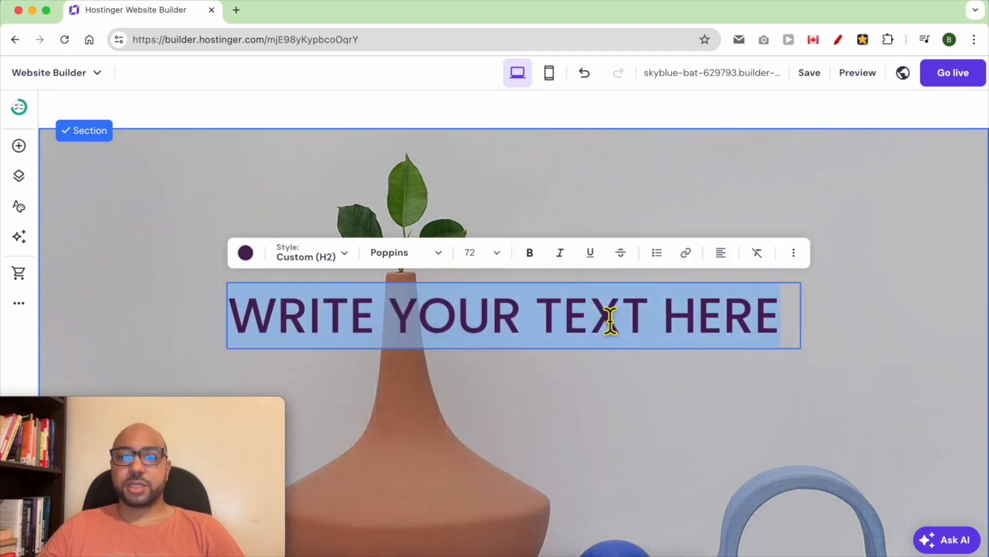
left_click(611, 323)
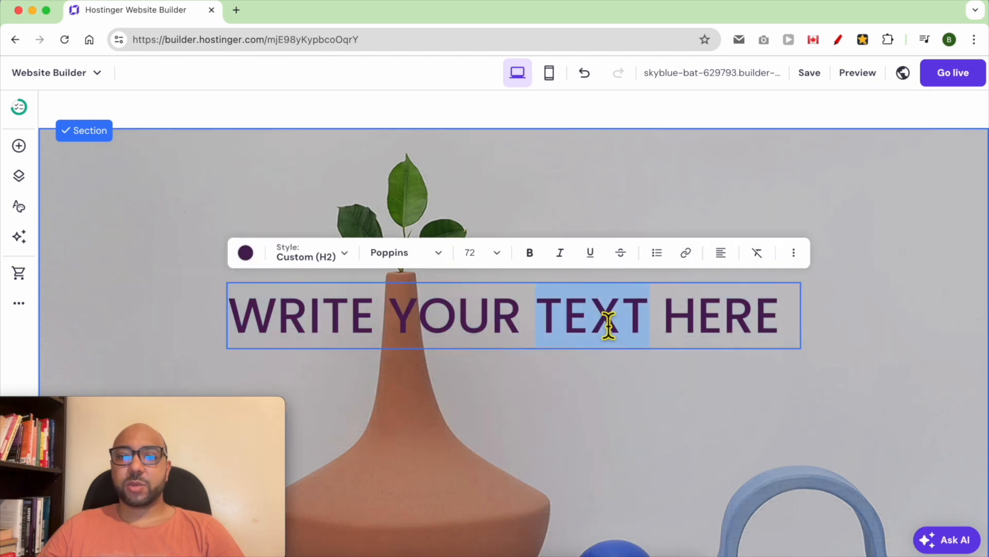
left_click(686, 253)
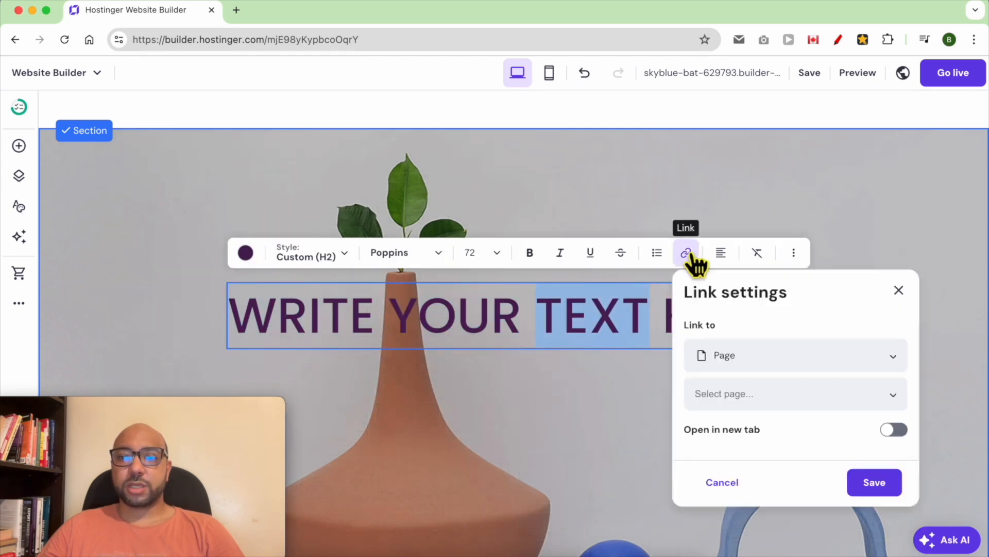
left_click(740, 357)
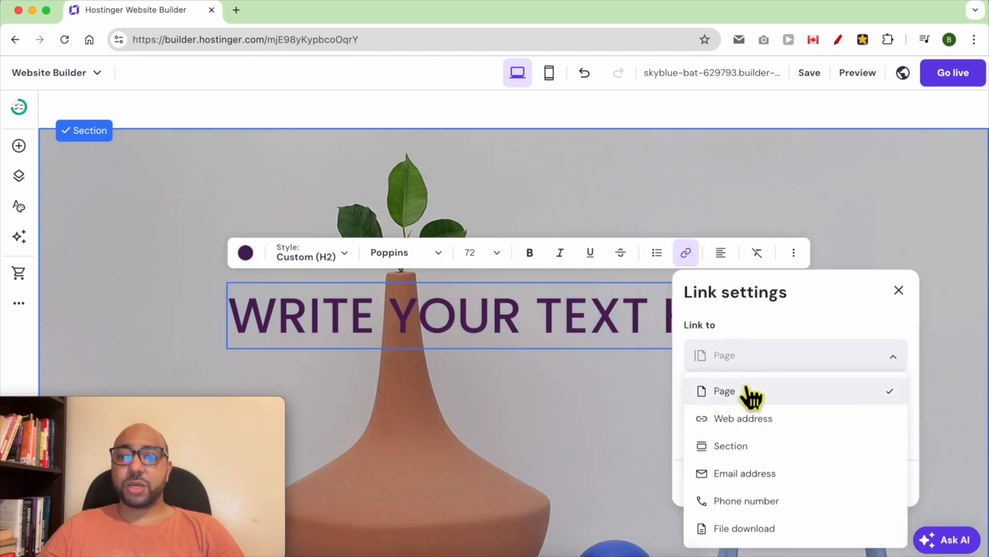
left_click(746, 424)
left_click(750, 354)
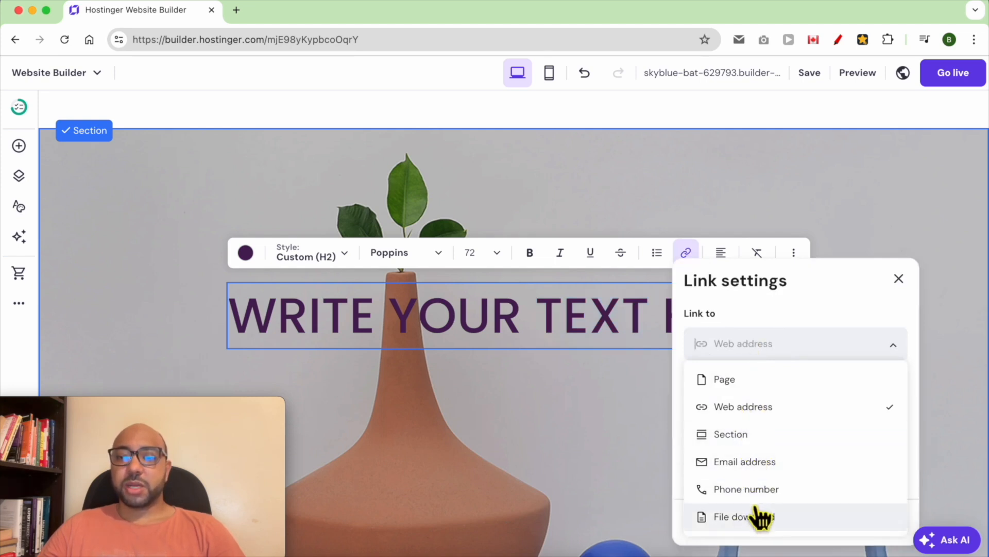
left_click(746, 305)
left_click(622, 386)
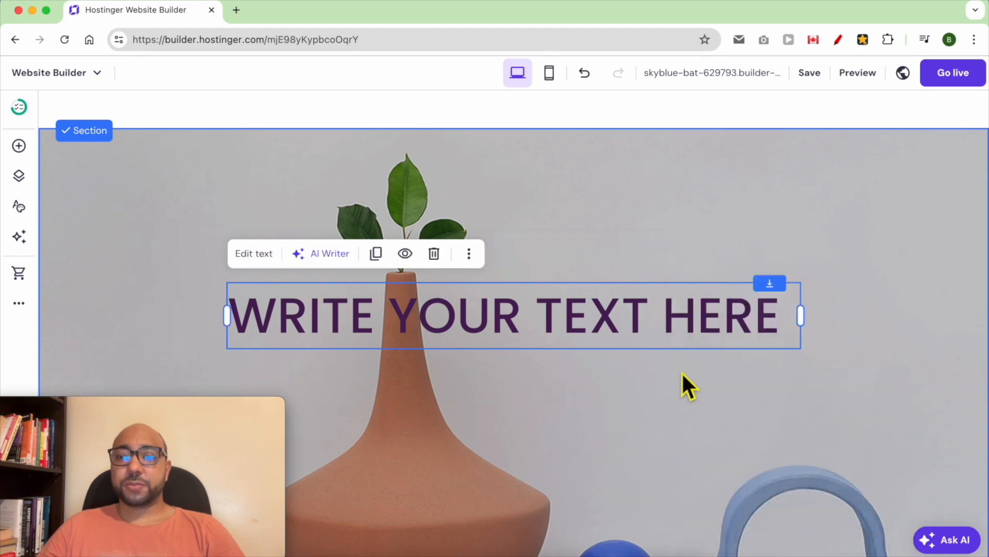
- Add a second text element to the vase banner, below the heading
scroll(485, 345, "down", 2)
left_click(150, 239)
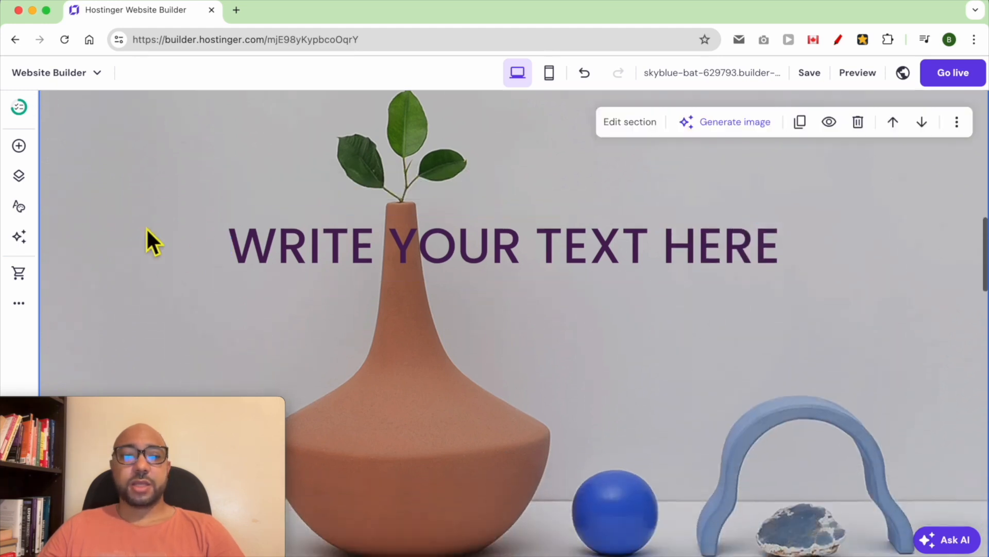
left_click(19, 146)
left_click_drag(114, 244, 498, 333)
scroll(498, 332, "up", 3)
left_click(537, 339)
scroll(538, 342, "down", 1)
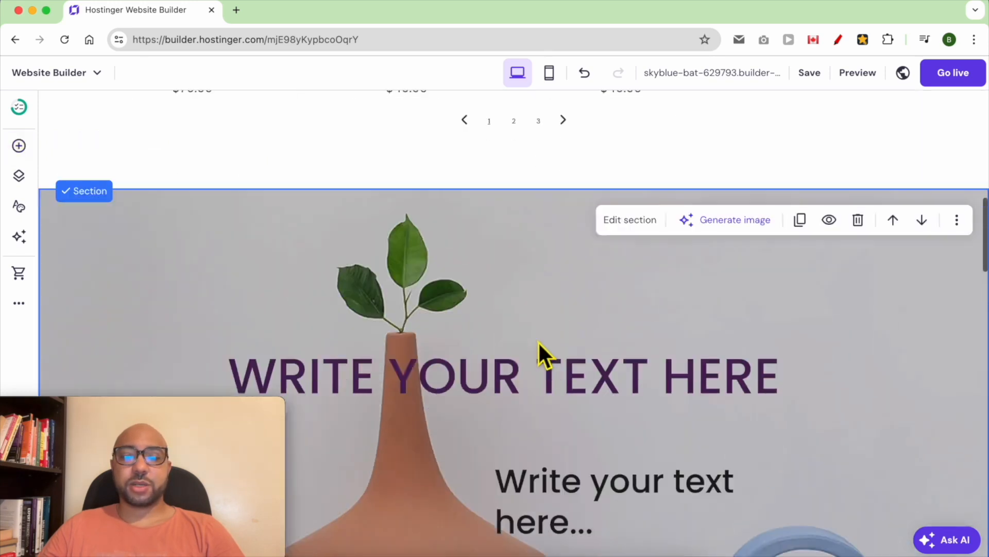
- Move the second text element directly beneath the heading and replace its placeholder with "SMALL SECTION DESCRIPTION"
scroll(538, 341, "down", 3)
left_click(552, 354)
left_click_drag(552, 353, 426, 287)
double_click(422, 288)
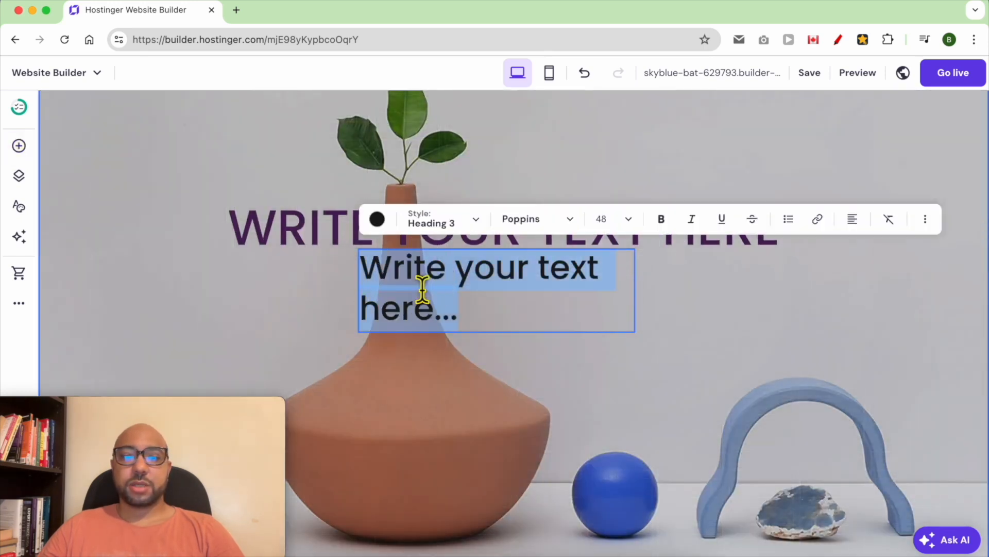
type("SMALL")
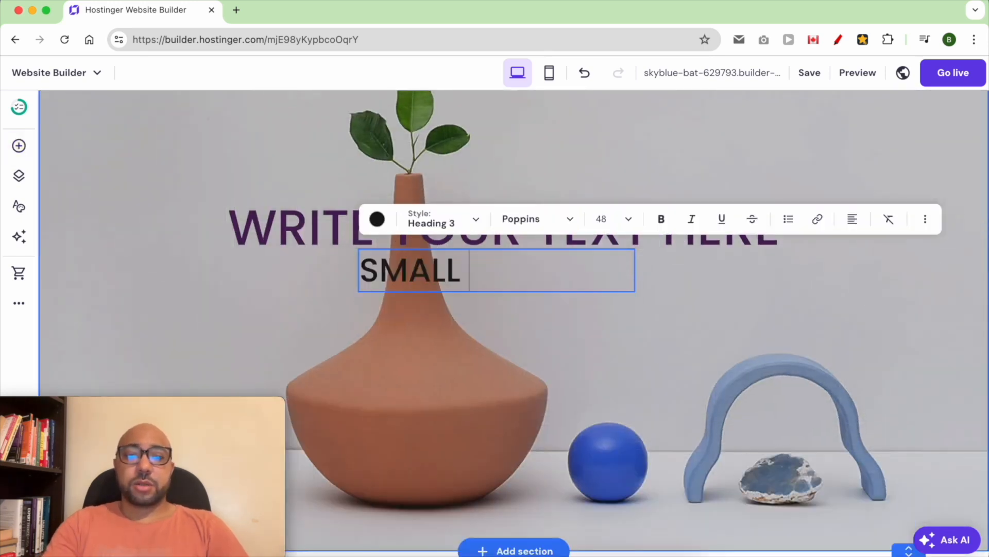
type(" SECTION DESCRIPTION")
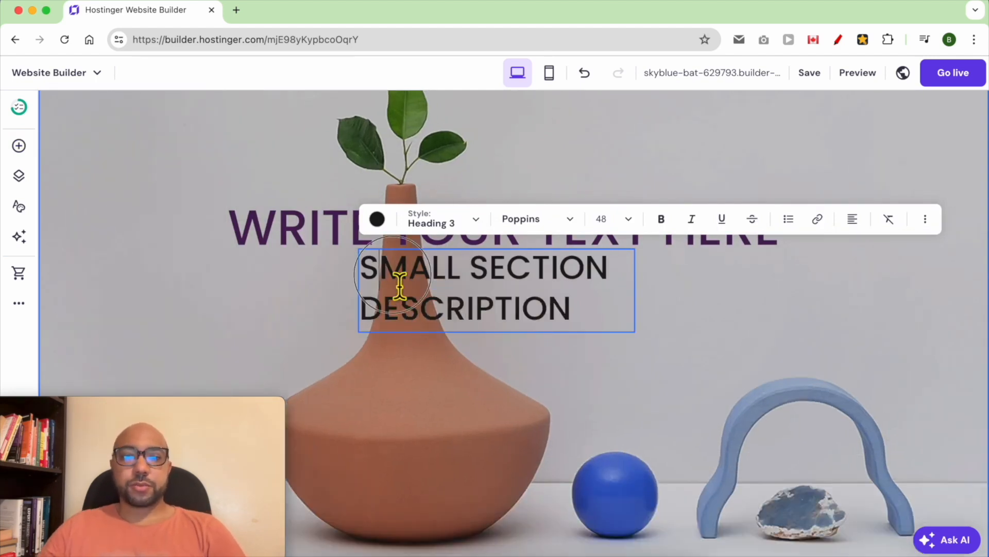
- Apply the Paragraph 1 style to the "SMALL SECTION DESCRIPTION" text
triple_click(400, 285)
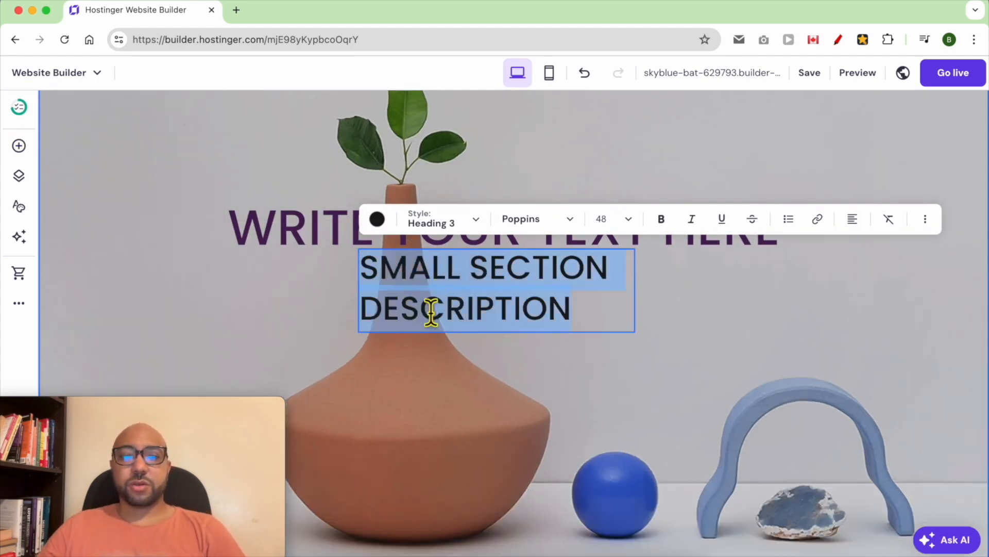
left_click(475, 221)
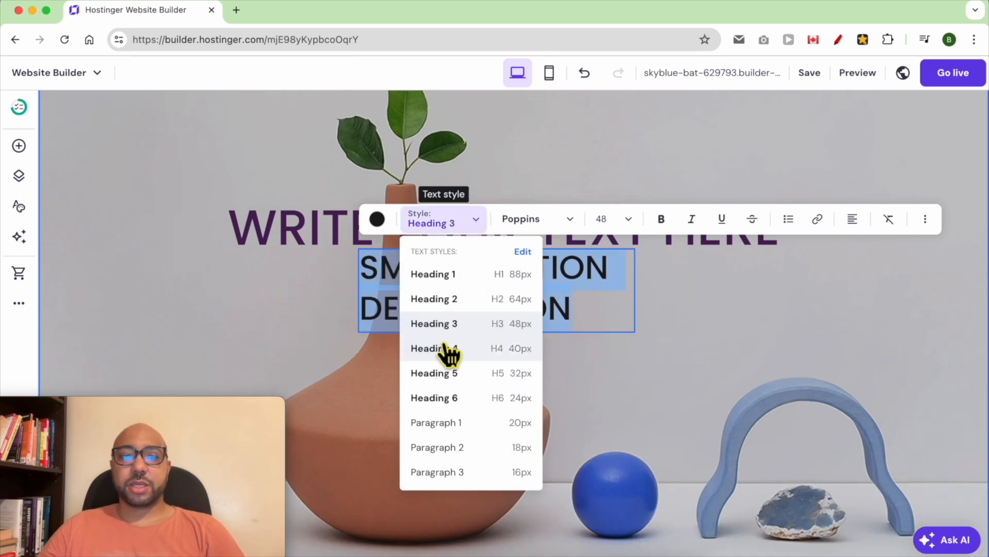
left_click(441, 422)
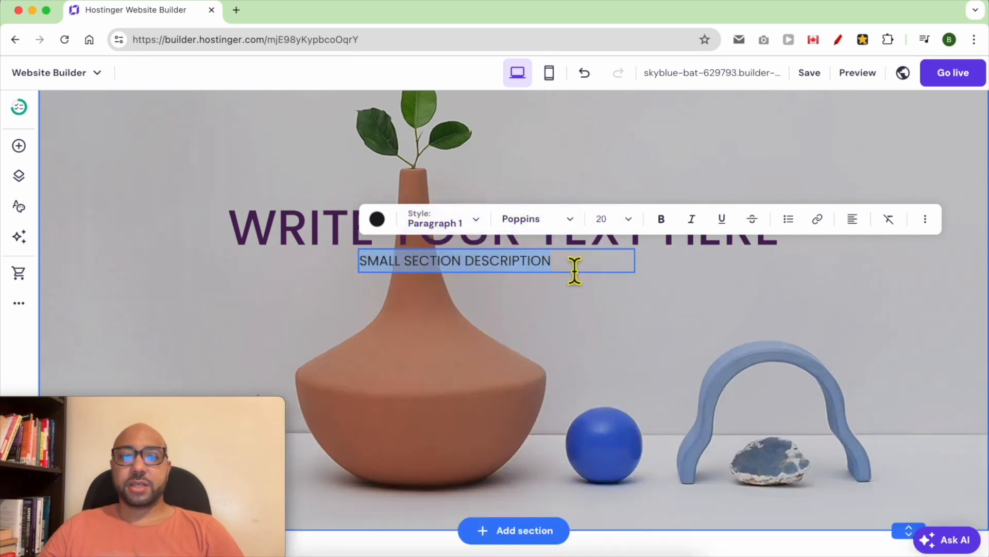
- Enlarge the "SMALL SECTION DESCRIPTION" text to font size 32 and widen its text box
left_click(629, 221)
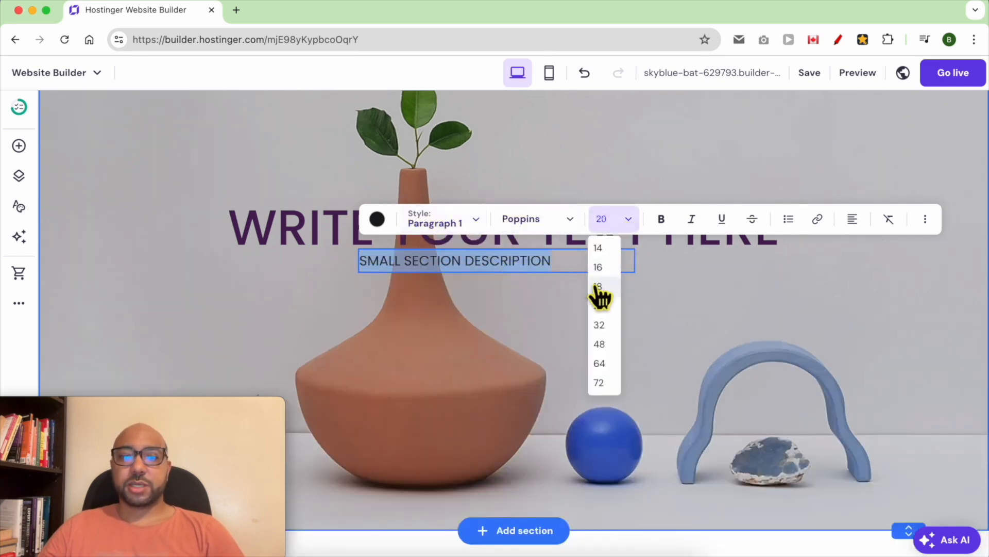
left_click(599, 325)
left_click(691, 292)
mouse_move(640, 279)
left_mouse_down()
mouse_move(762, 281)
mouse_move(701, 281)
left_mouse_up()
left_click(621, 284)
- Reduce the section description's font size one preset below 32 and move the text slightly lower, centred beneath the heading
left_click(394, 220)
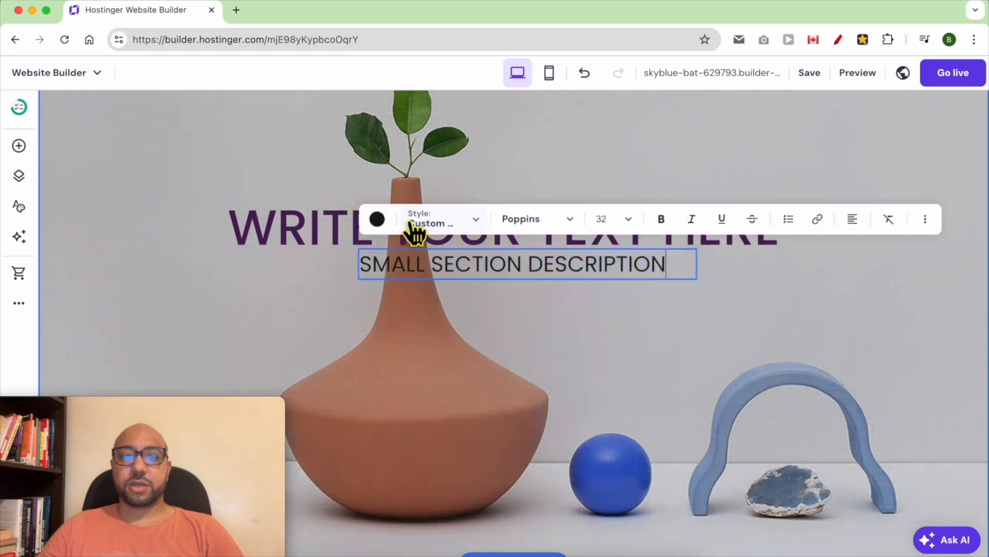
left_click(616, 219)
left_click(606, 307)
left_click(536, 303)
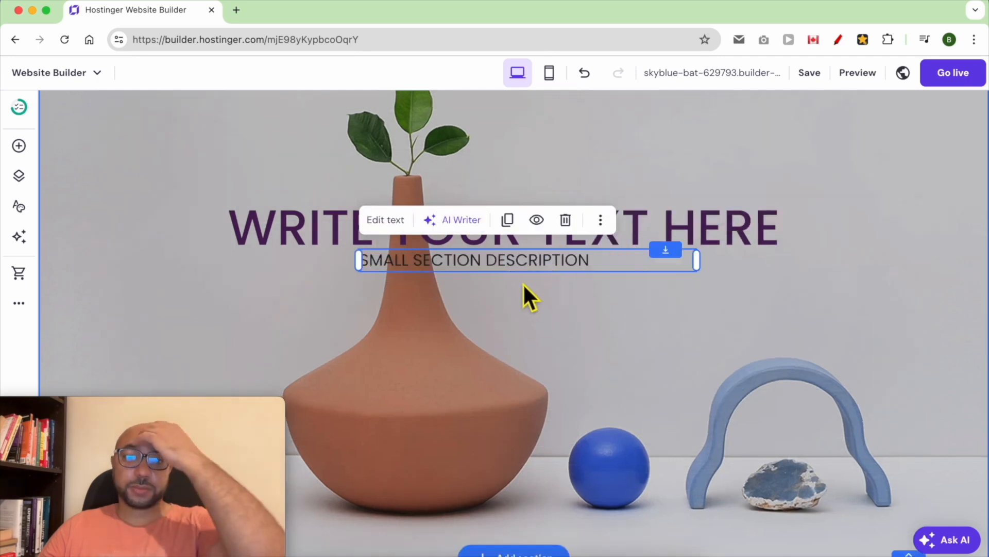
left_click(522, 306)
left_click_drag(476, 274, 493, 290)
left_click(249, 301)
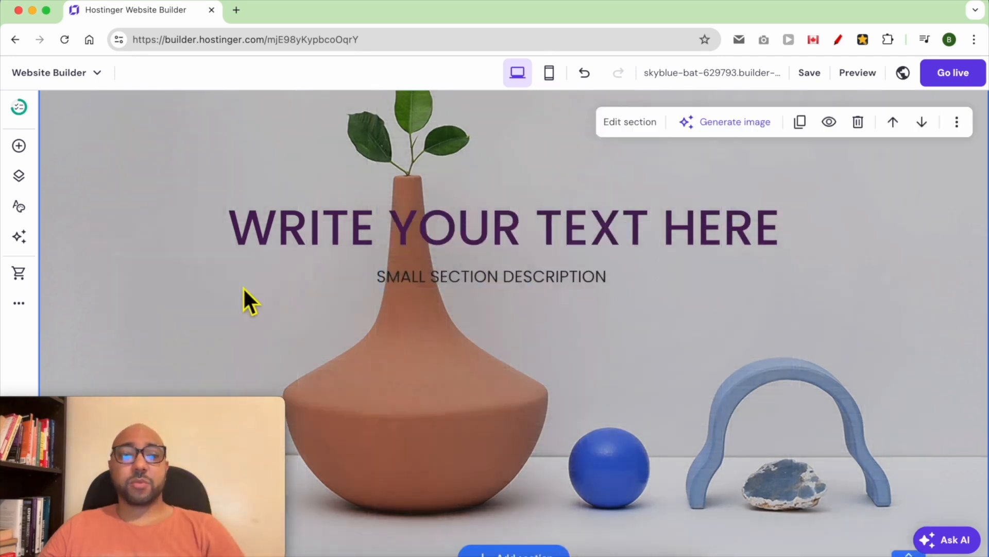
- Add a button element to the vase banner and place it centred beneath the section description
left_click(19, 147)
left_click_drag(177, 234, 639, 395)
left_click_drag(508, 440, 518, 392)
- Open the new button's style settings and set its text size to 28
double_click(494, 358)
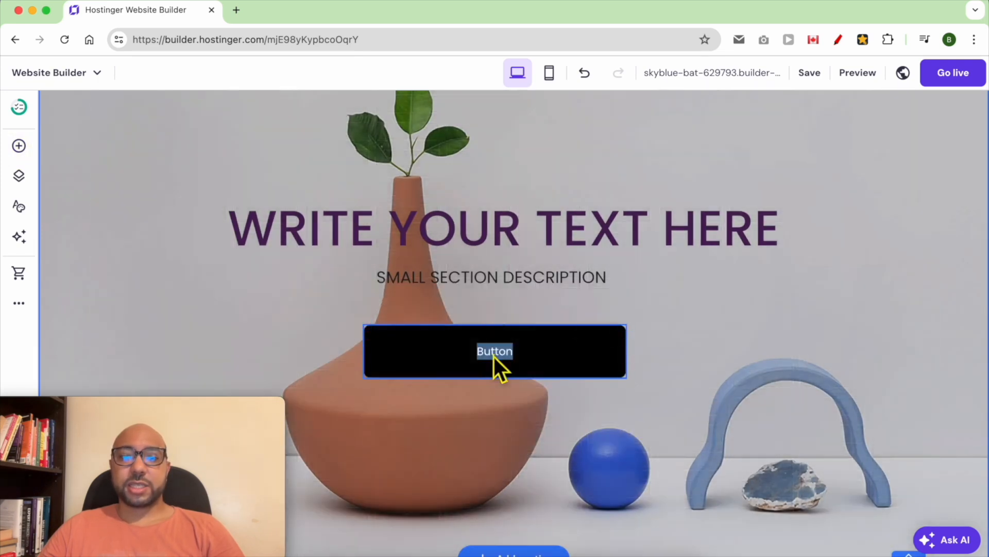
left_click(407, 296)
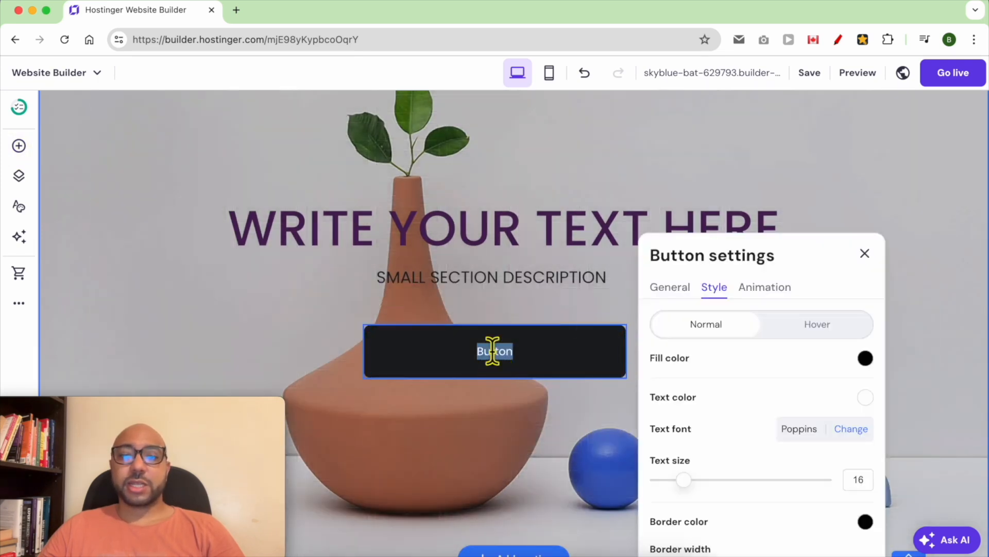
left_click(670, 287)
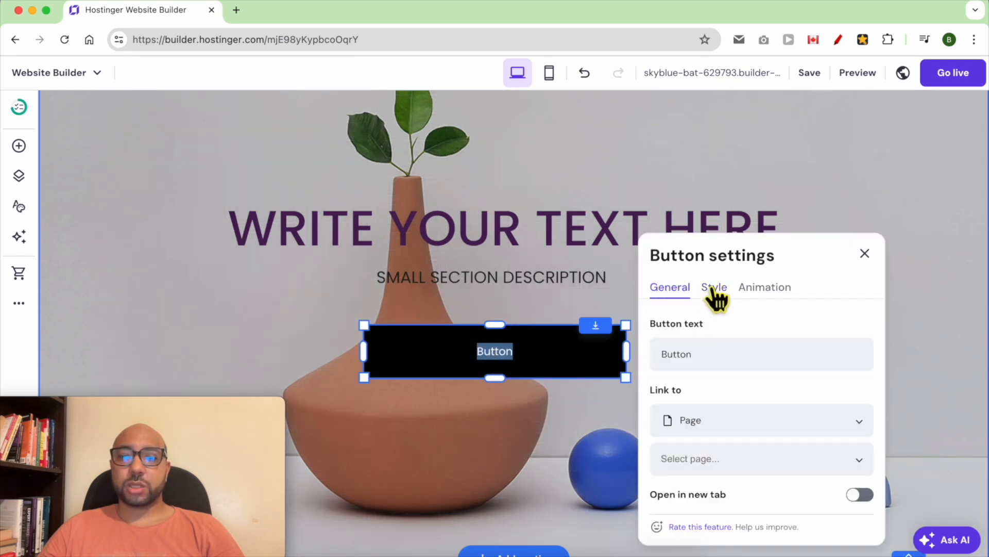
left_click(715, 288)
left_click_drag(697, 479, 740, 483)
- Change the button's normal fill color to a bright, fully saturated orange
left_click(864, 359)
mouse_move(887, 342)
left_mouse_down()
mouse_move(917, 333)
mouse_move(917, 361)
left_mouse_up()
mouse_move(818, 443)
left_mouse_down()
mouse_move(837, 442)
mouse_move(826, 443)
left_mouse_up()
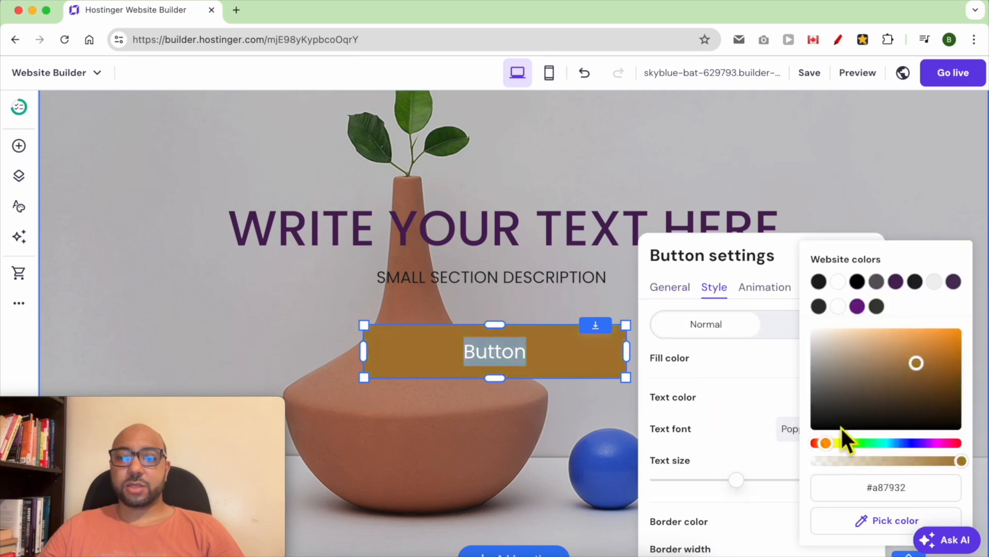
left_click(960, 328)
left_click(739, 374)
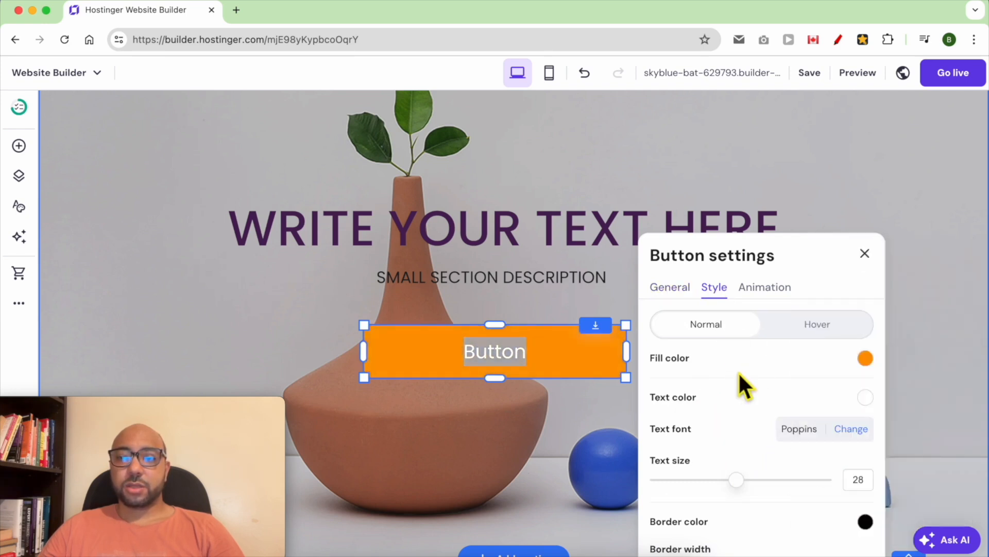
- Give the button a border 1 wide in the purple website color #6f1787
scroll(775, 427, "down", 3)
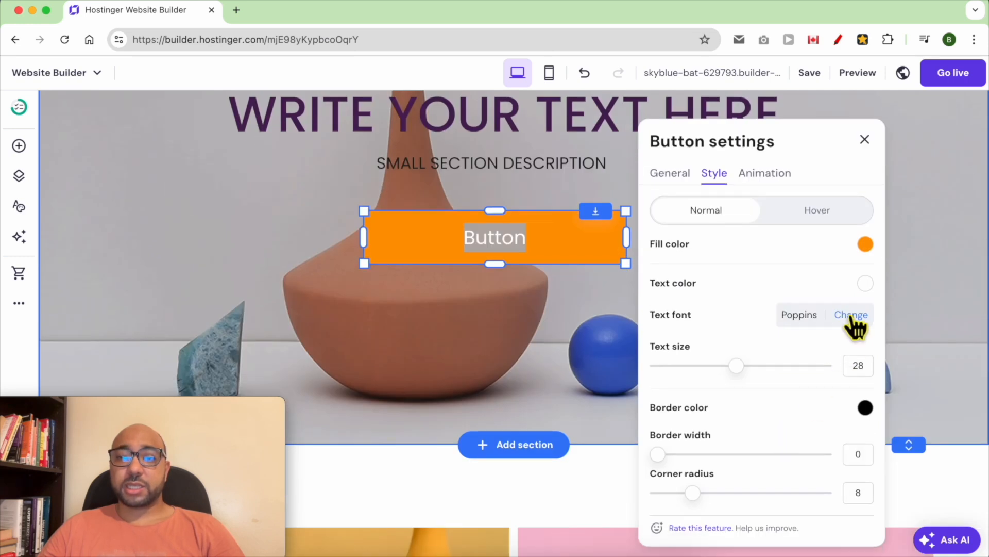
left_click_drag(664, 466, 690, 468)
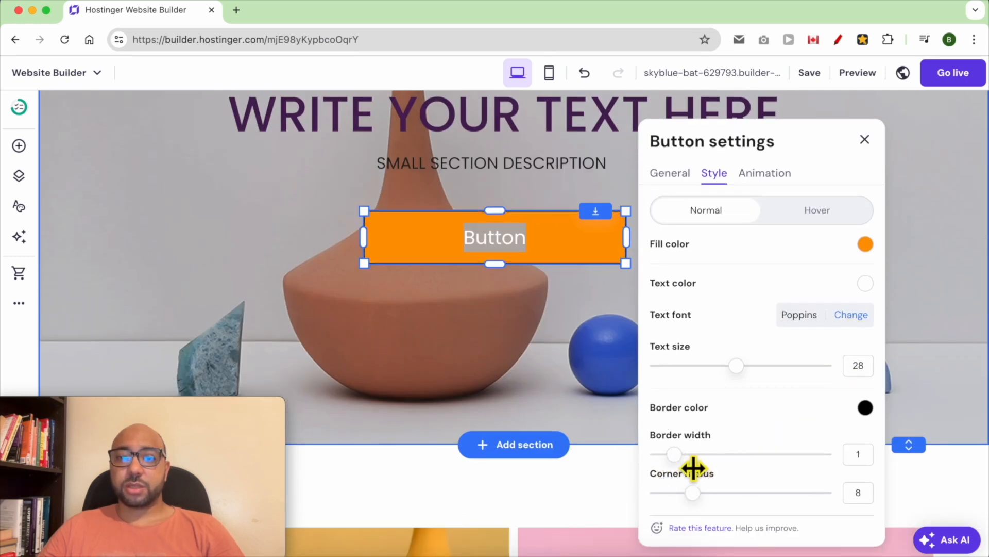
left_click(865, 408)
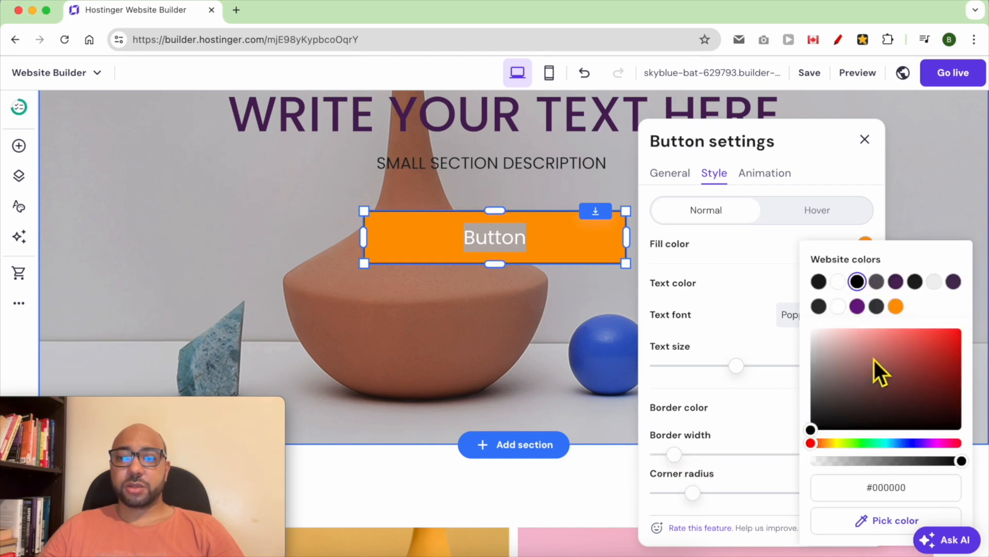
left_click(911, 329)
left_click(857, 306)
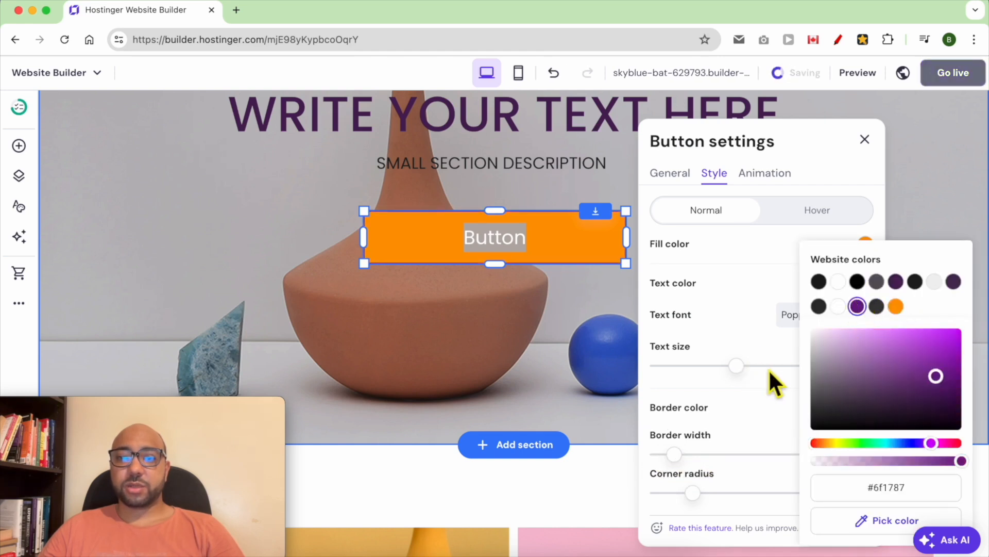
left_click(830, 177)
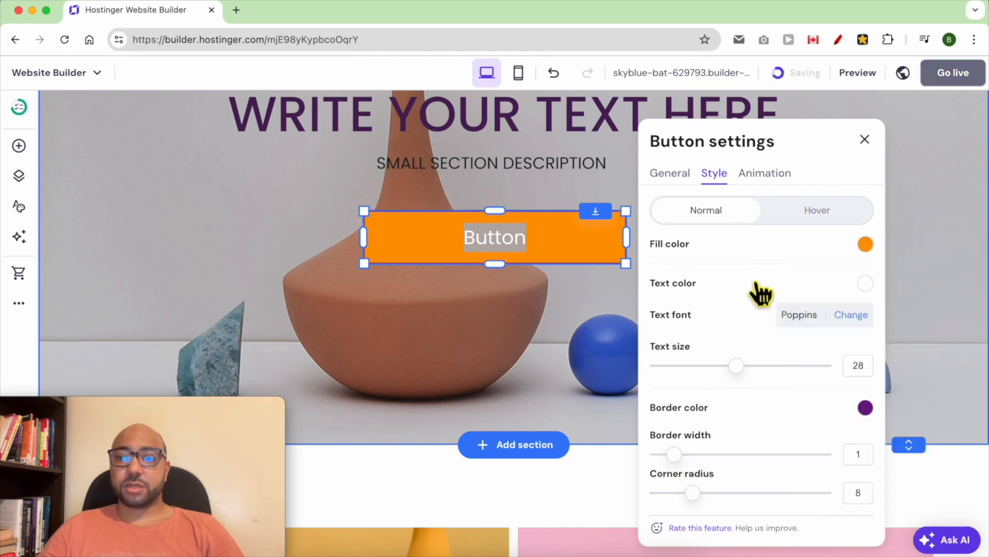
- Replace the button's placeholder label with "GO TO SHOP"
scroll(760, 296, "up", 1)
left_click(685, 222)
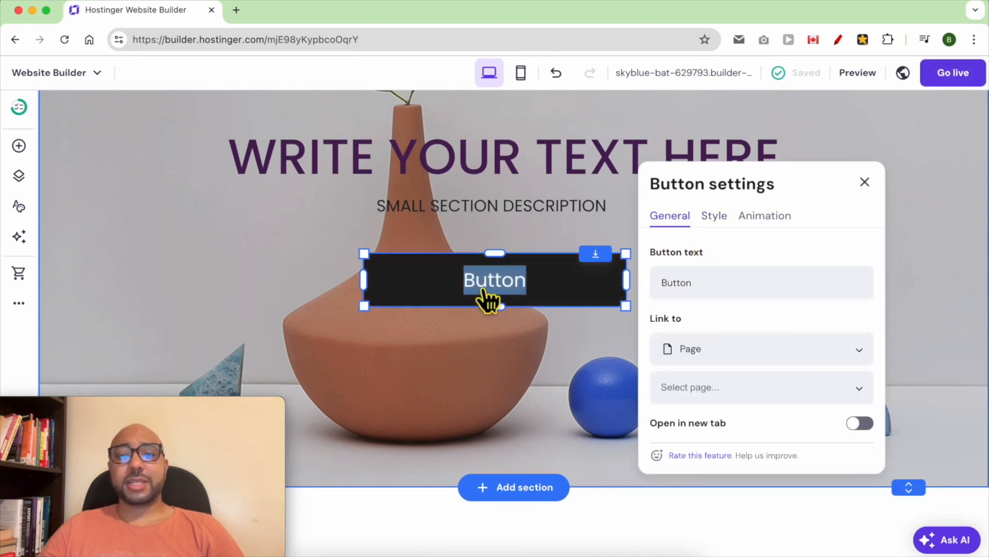
left_click(681, 292)
double_click(721, 293)
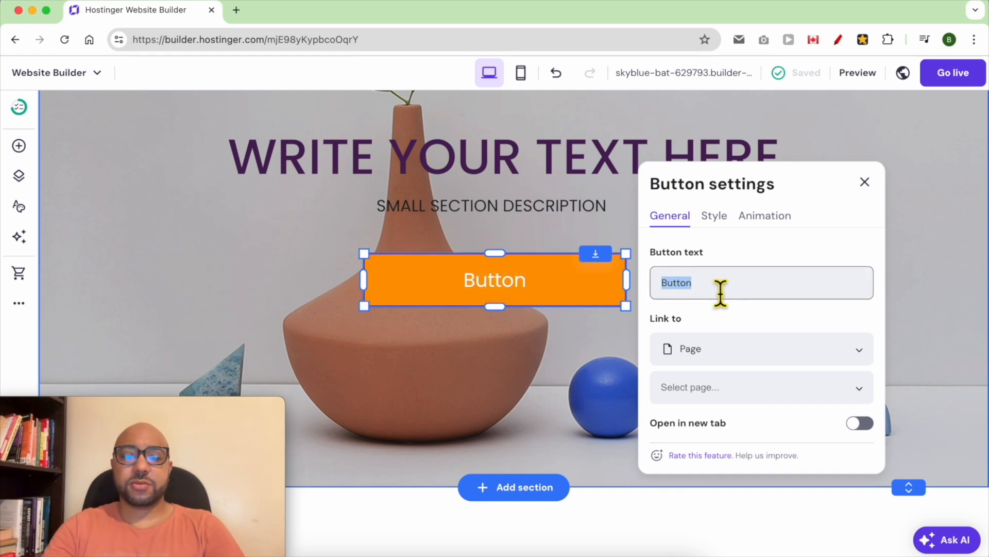
type("SHOP NOW")
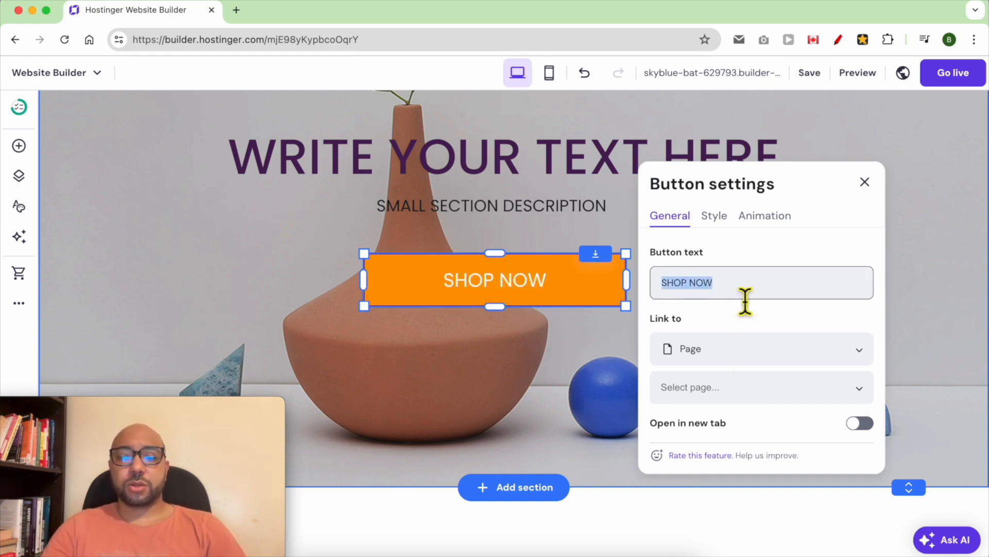
type("GO TO SHOP")
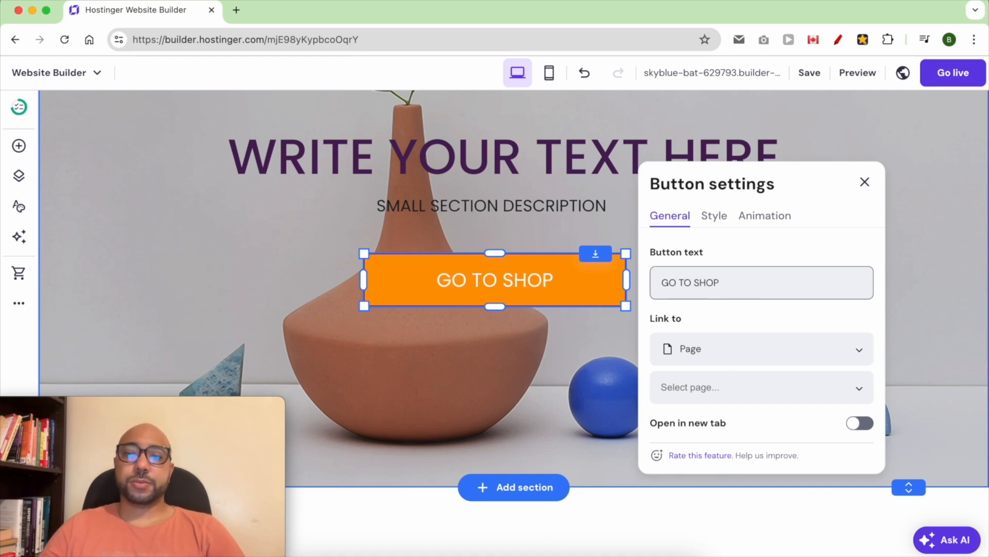
- Set the button's link type to Web address without entering an address, and close the button settings
left_click(741, 353)
left_click(739, 319)
left_click(725, 394)
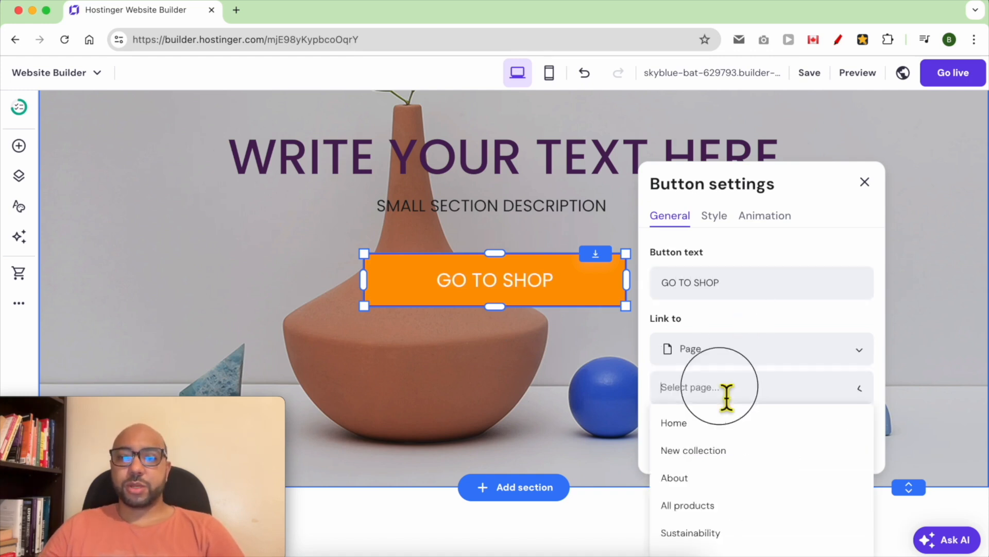
left_click(741, 361)
left_click(724, 412)
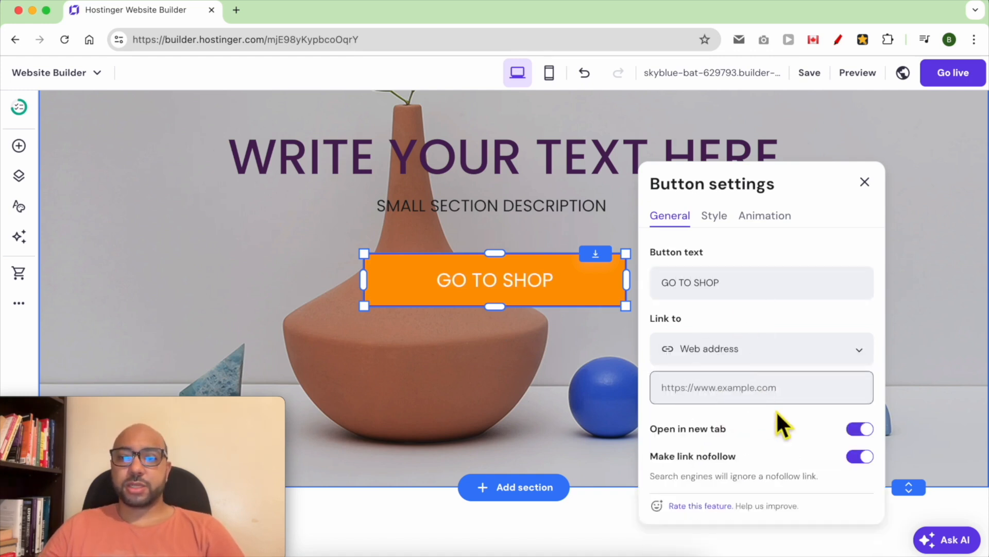
left_click(866, 191)
left_click(751, 332)
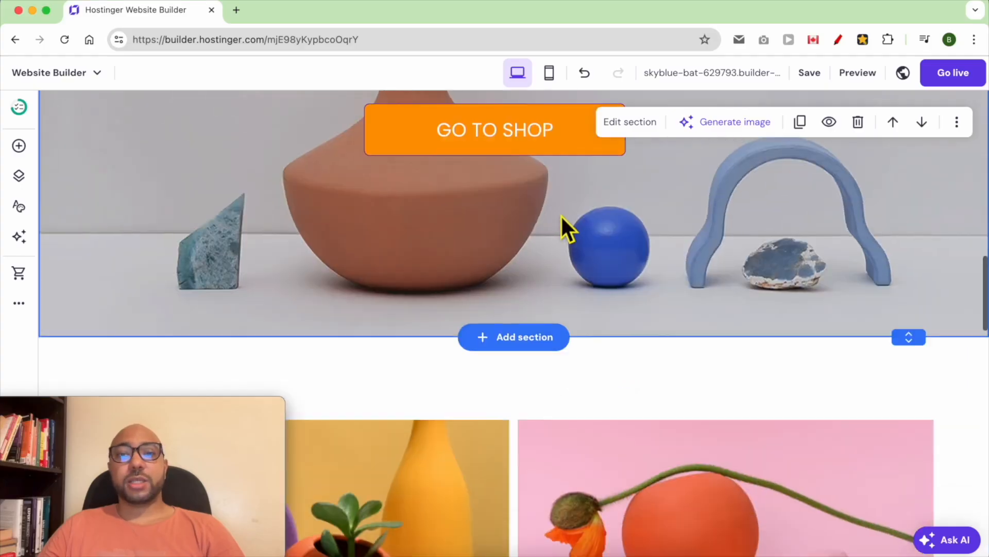
scroll(560, 215, "up", 4)
scroll(548, 431, "down", 3)
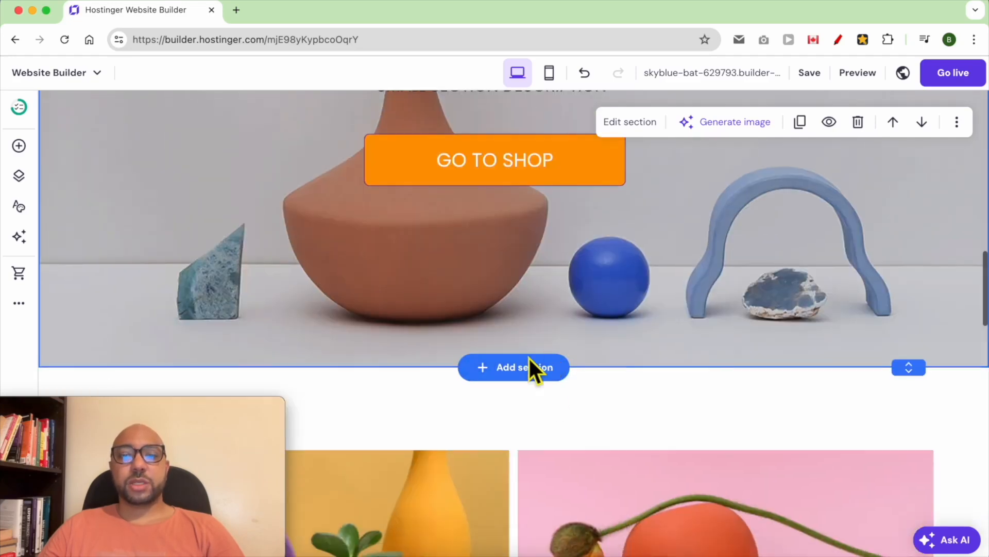
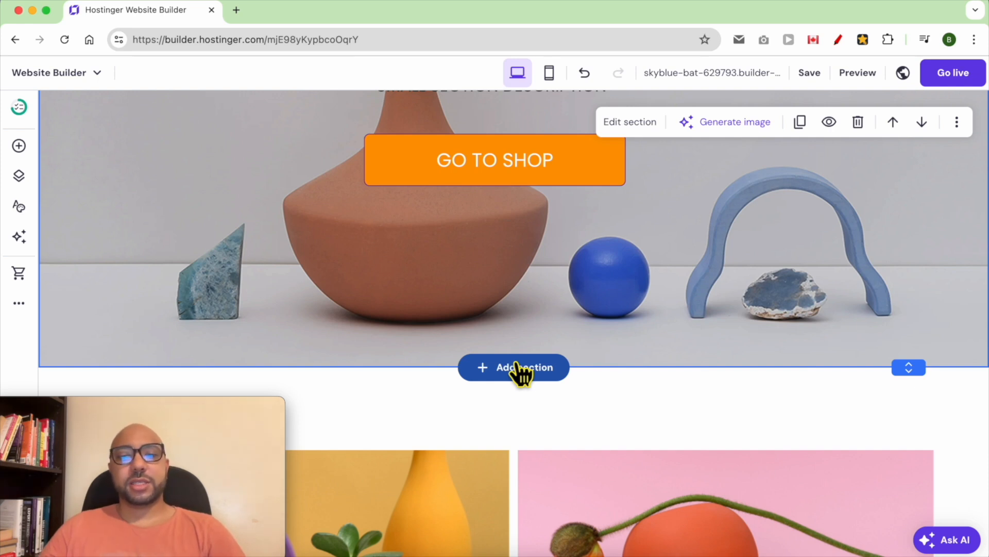
left_click(515, 367)
left_click_drag(210, 402, 840, 394)
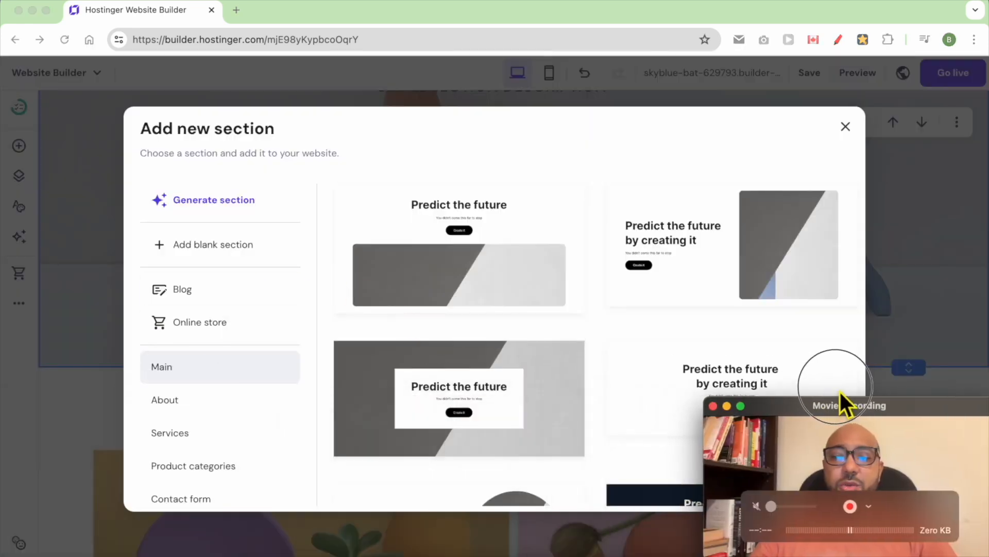
left_click(242, 204)
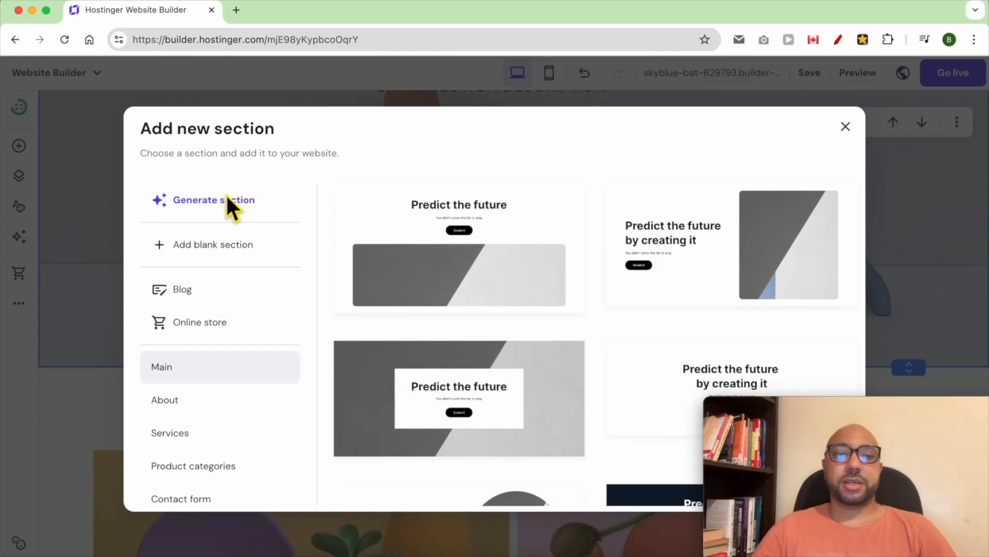
left_click(226, 196)
left_click(222, 204)
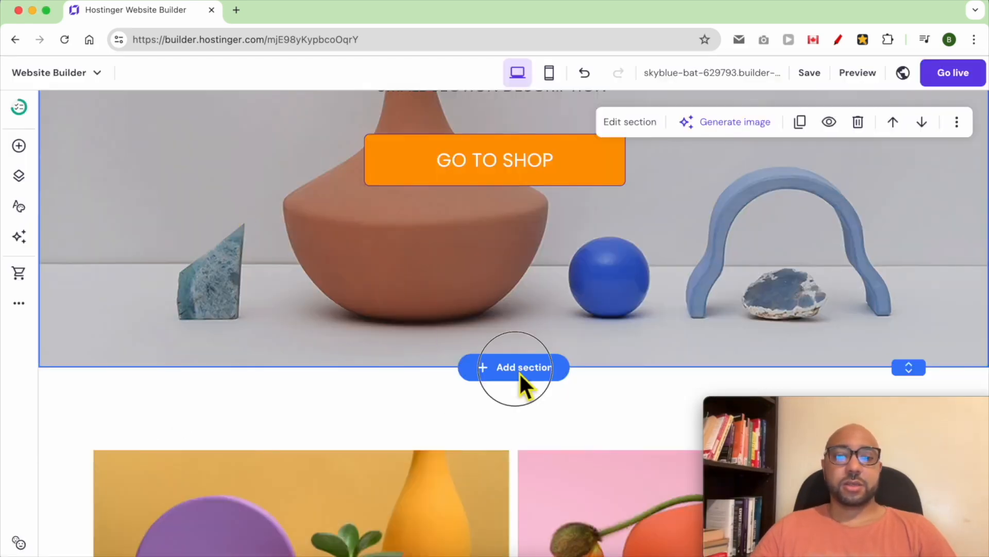
- Generate an AI section below the vase banner from the description "create an contact us section for my kids shoes ecom shop"
left_click(519, 371)
left_click(216, 202)
left_click(432, 297)
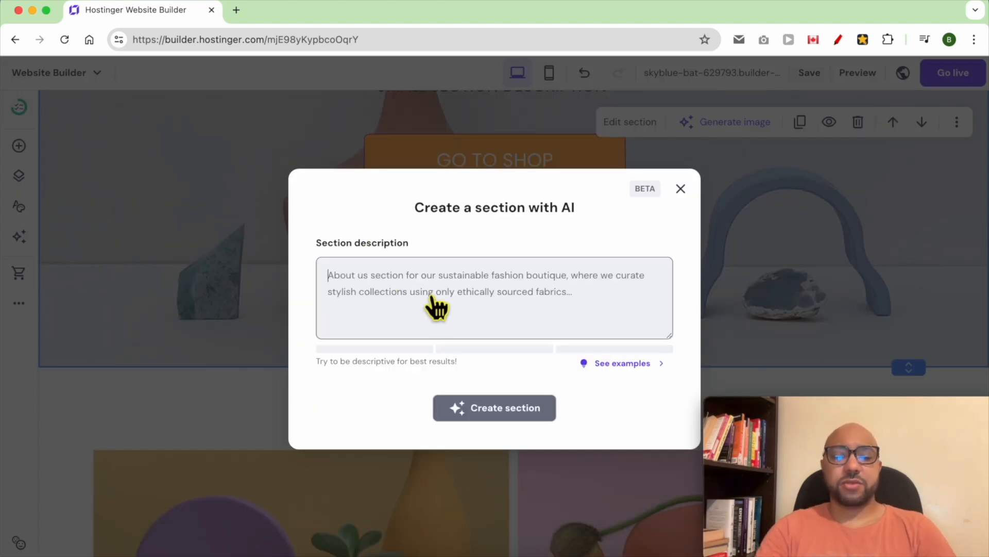
type("create an contact us section for my kids shoes")
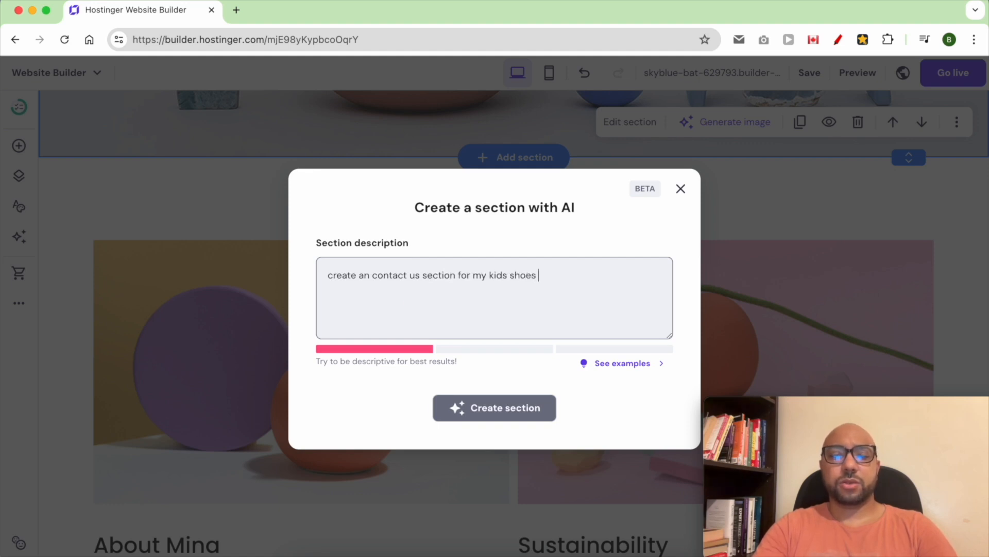
type("ecom shop")
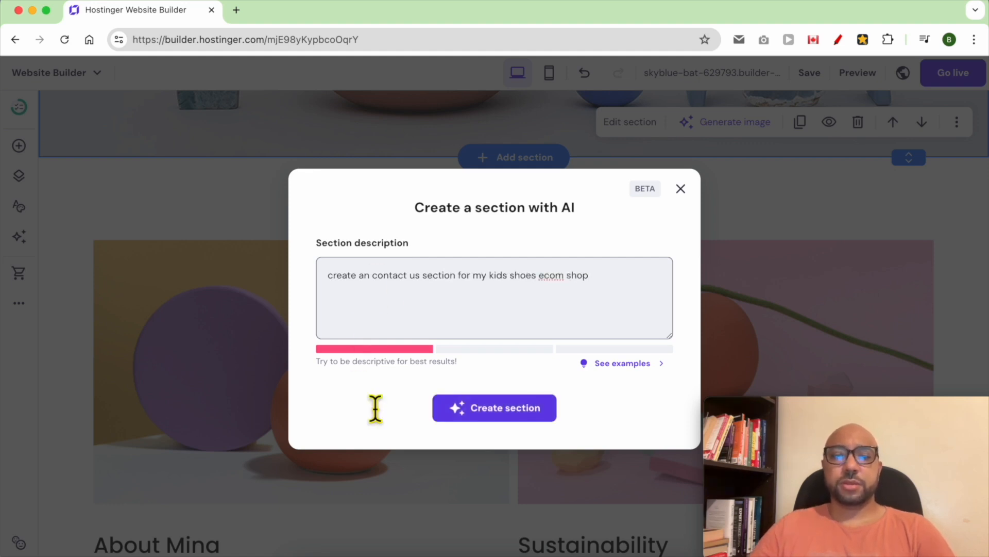
left_click(481, 415)
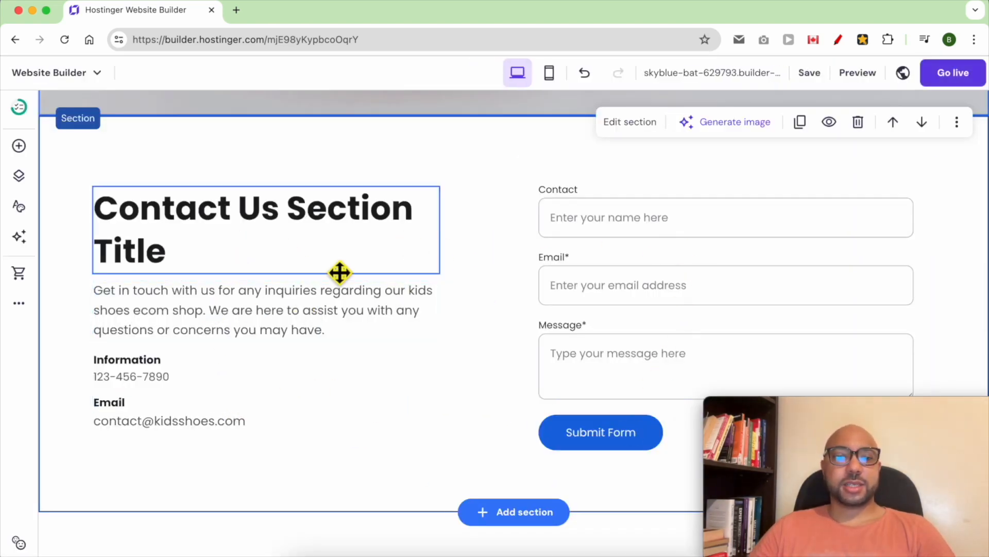
- Replace the generated contact section's title with "CONTACT US"
left_click(205, 335)
double_click(203, 220)
key("ctrl+a")
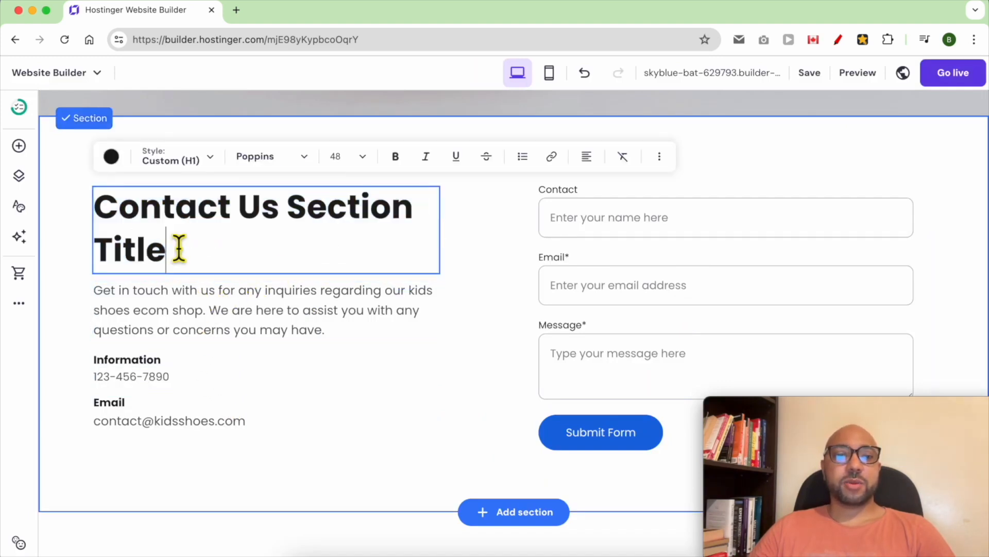
type("CONTACT US")
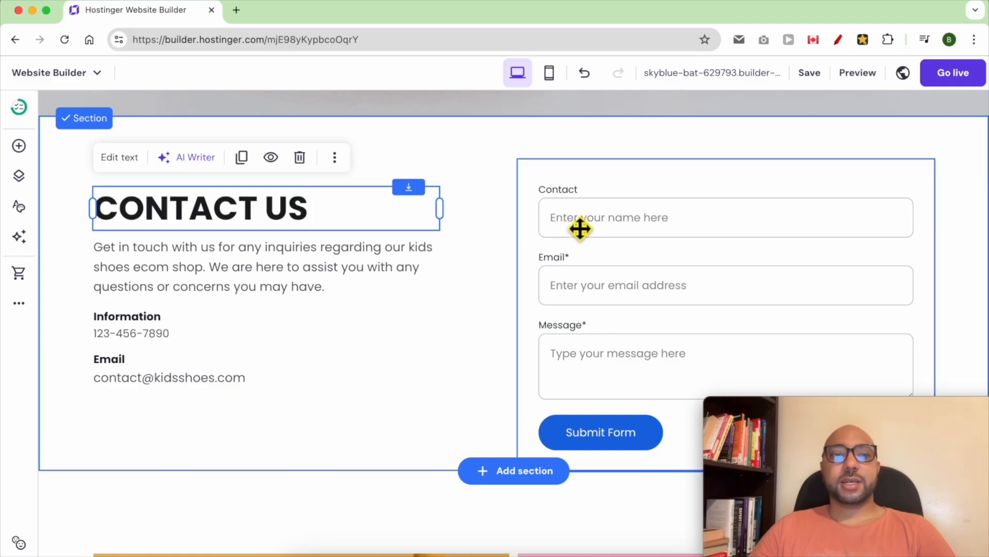
- Open the general settings of the contact form in the new section
left_click(599, 230)
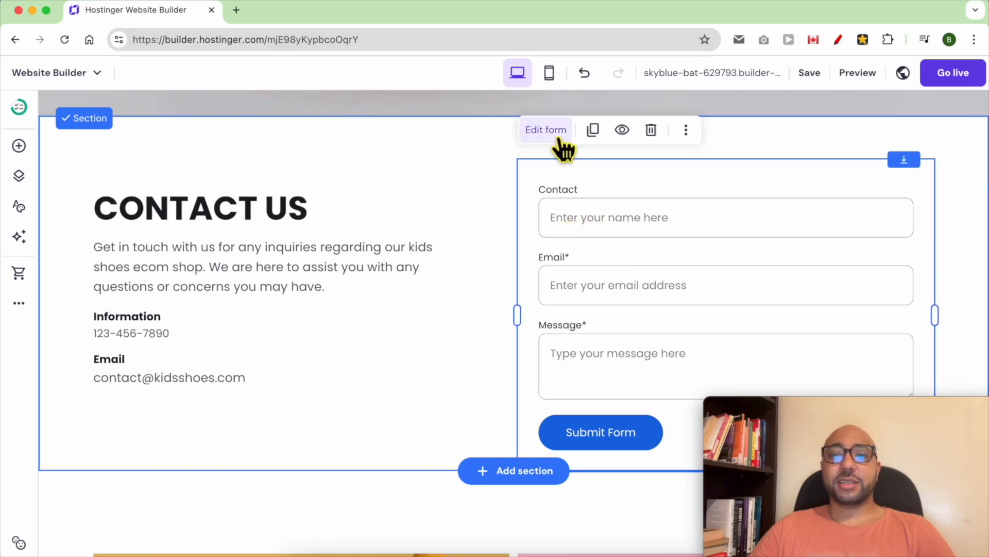
left_click(604, 188)
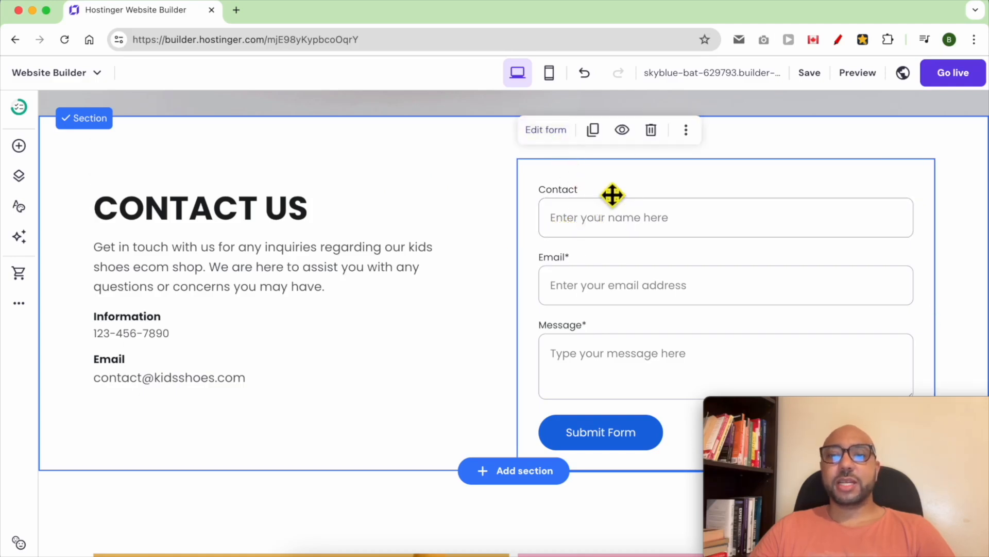
left_click(550, 136)
left_click_drag(814, 410, 114, 420)
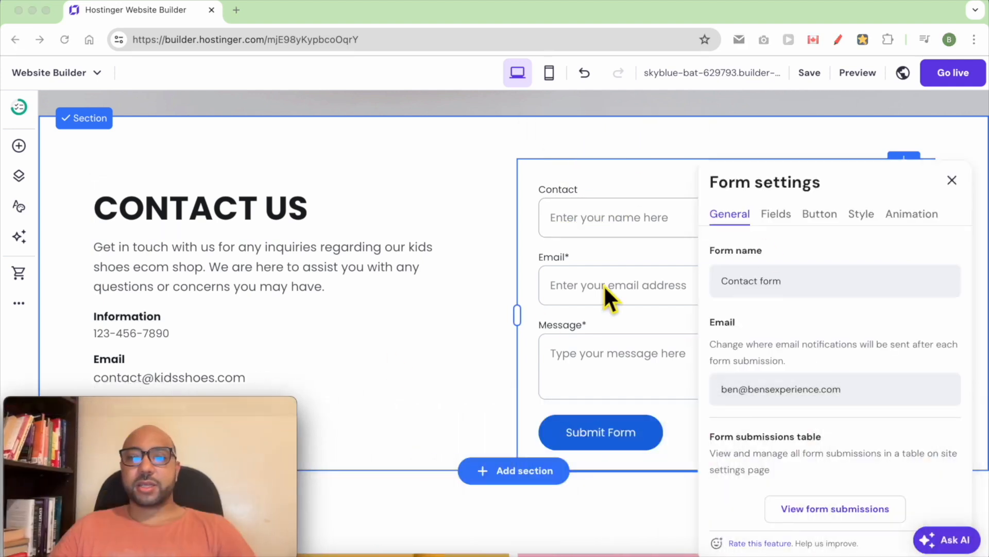
- Enter "CONTACT FORM ON HOMEPAGE" as the contact form's name and check its notification email and submissions options
triple_click(804, 281)
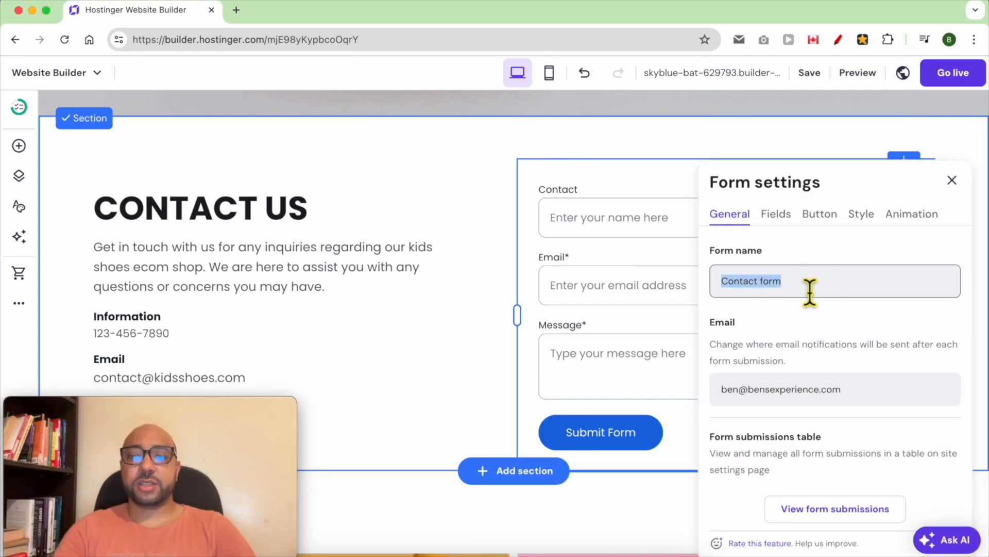
type("CONTACT")
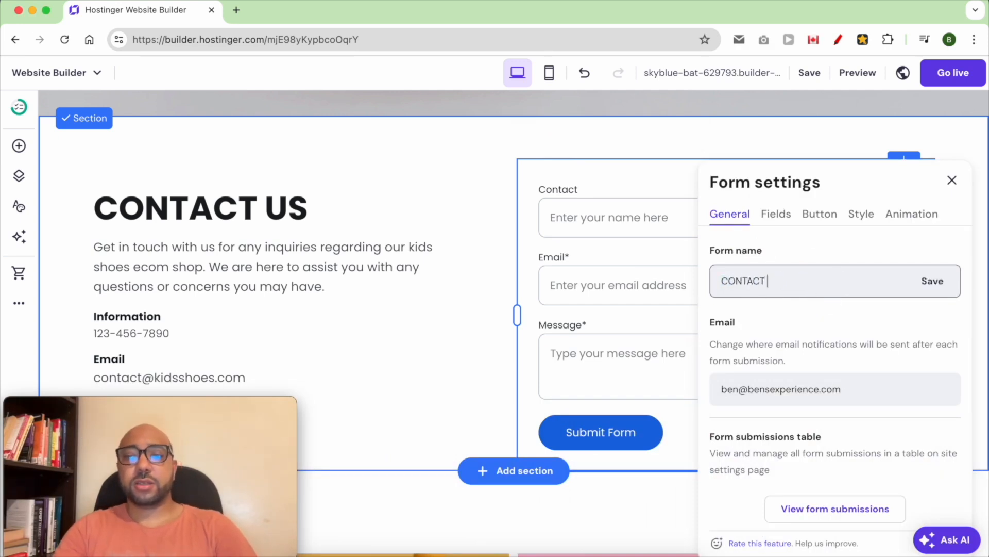
type(" FORM")
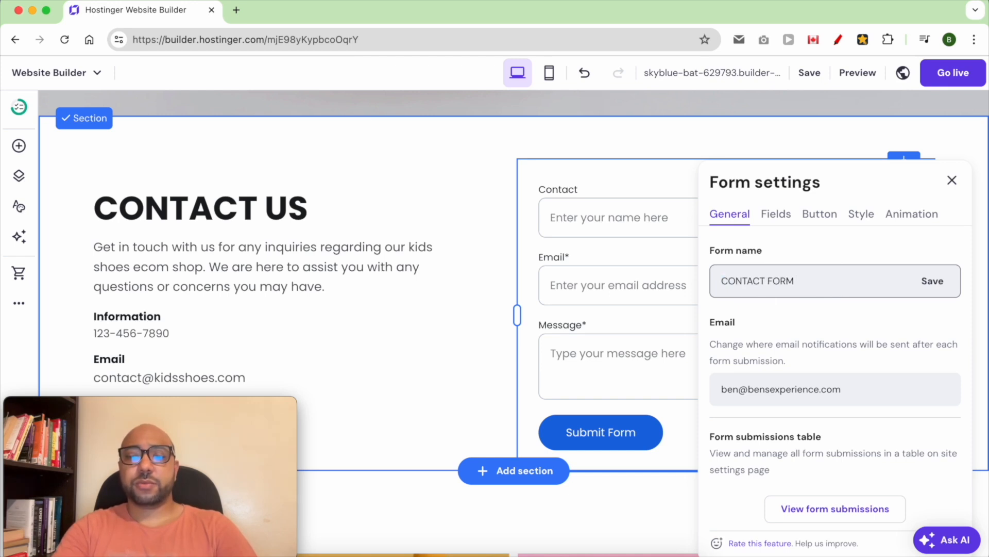
type(" ON HOME P")
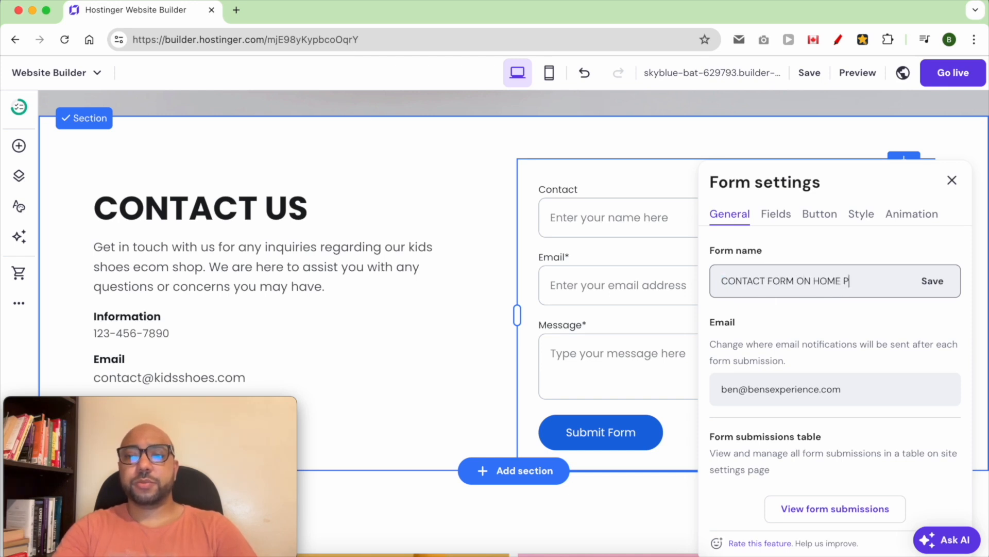
key("BackSpace")
key("BackSpace")
type("PAGE")
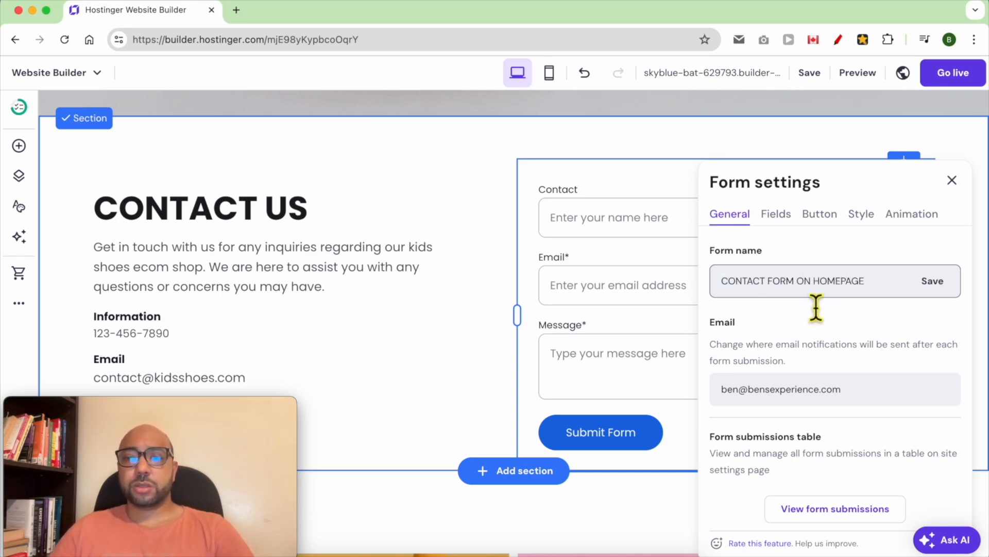
double_click(825, 286)
left_click(751, 331)
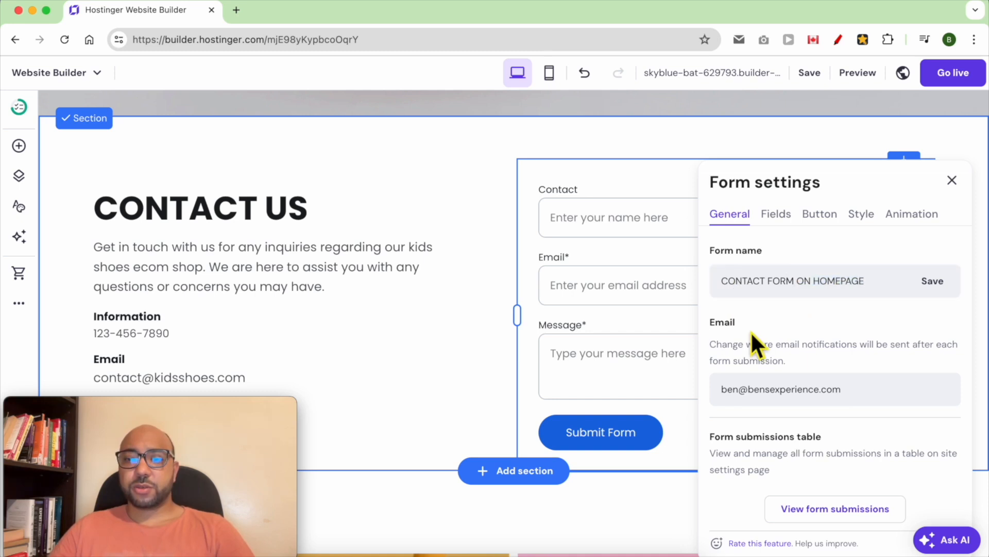
left_click(782, 391)
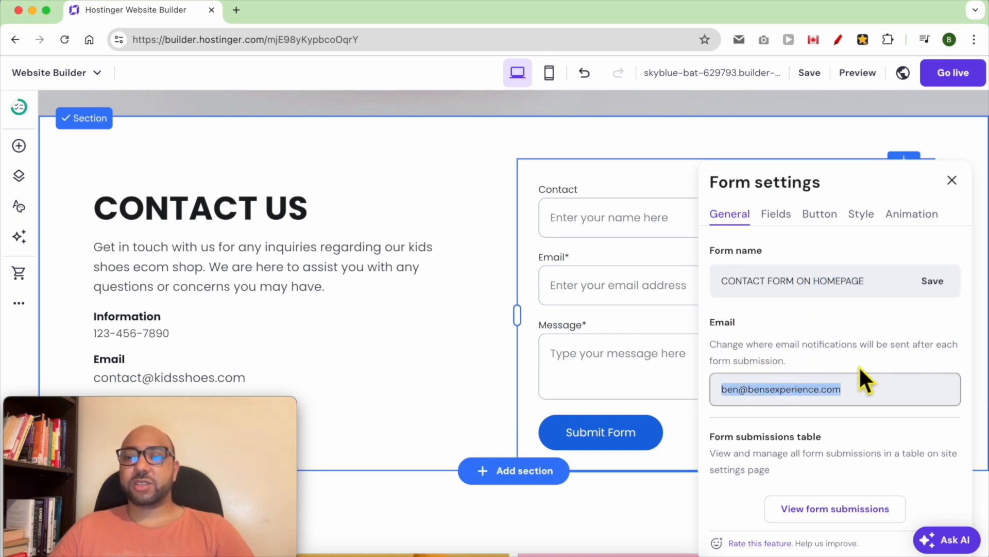
scroll(835, 387, "down", 1)
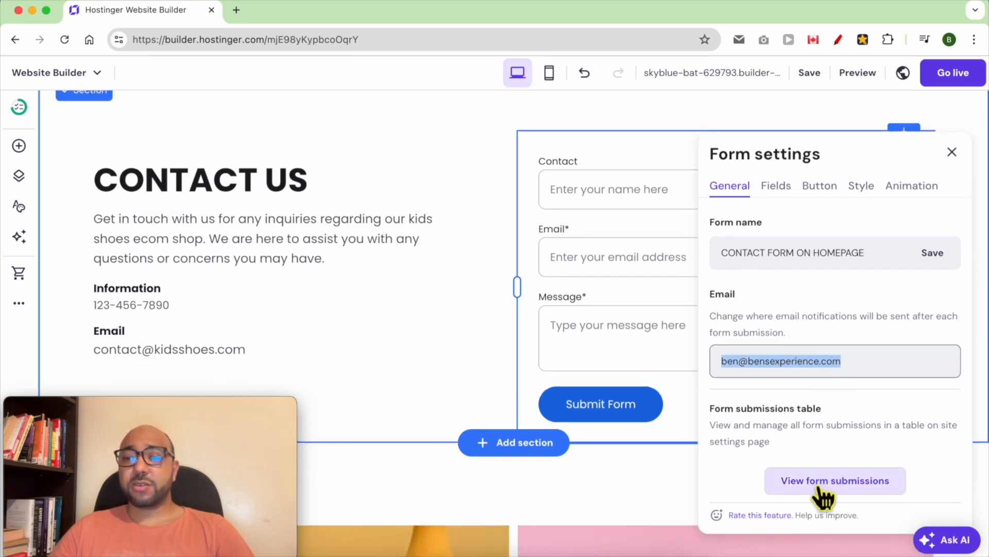
- Relabel the form's Contact field as "First name" and choose Plain text as its field type
left_click(778, 187)
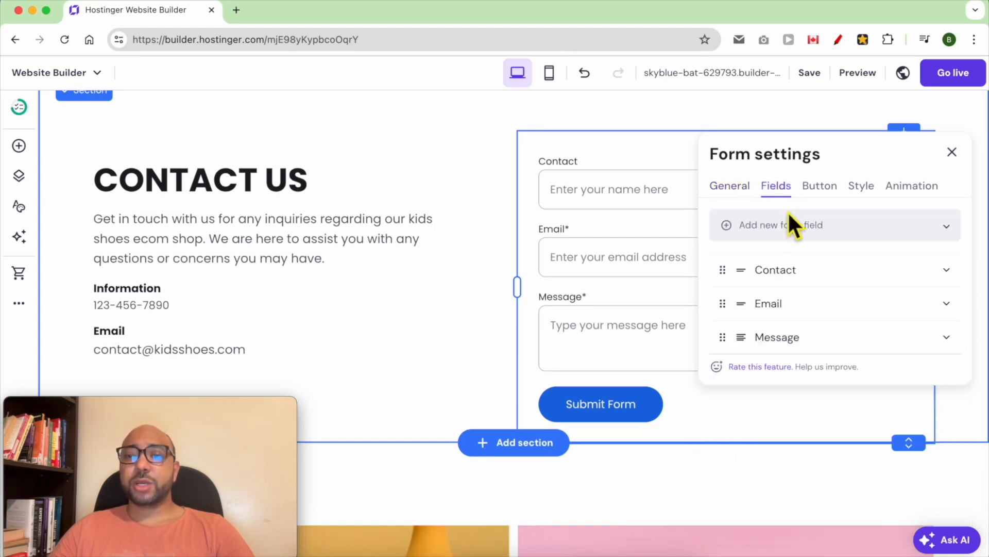
left_click(912, 283)
double_click(792, 353)
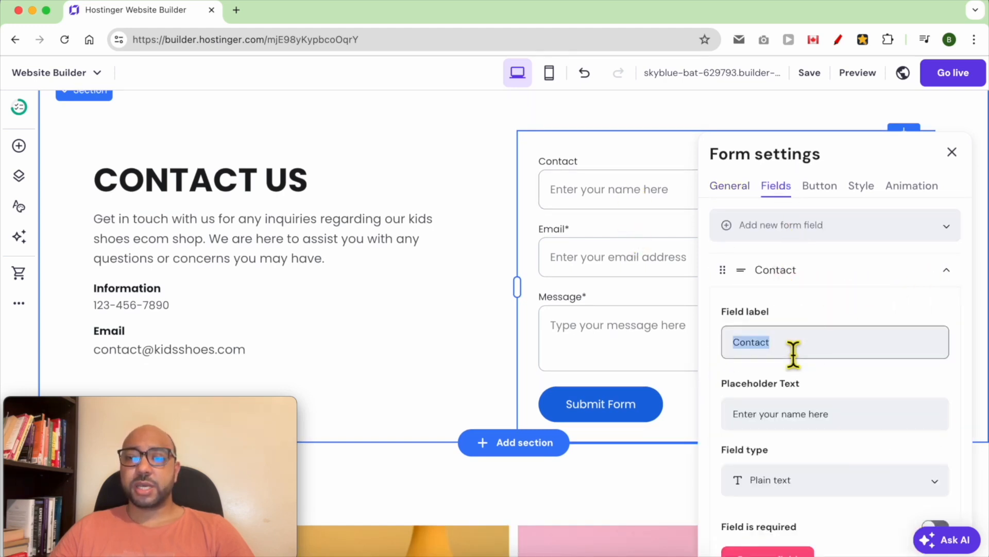
type("First name")
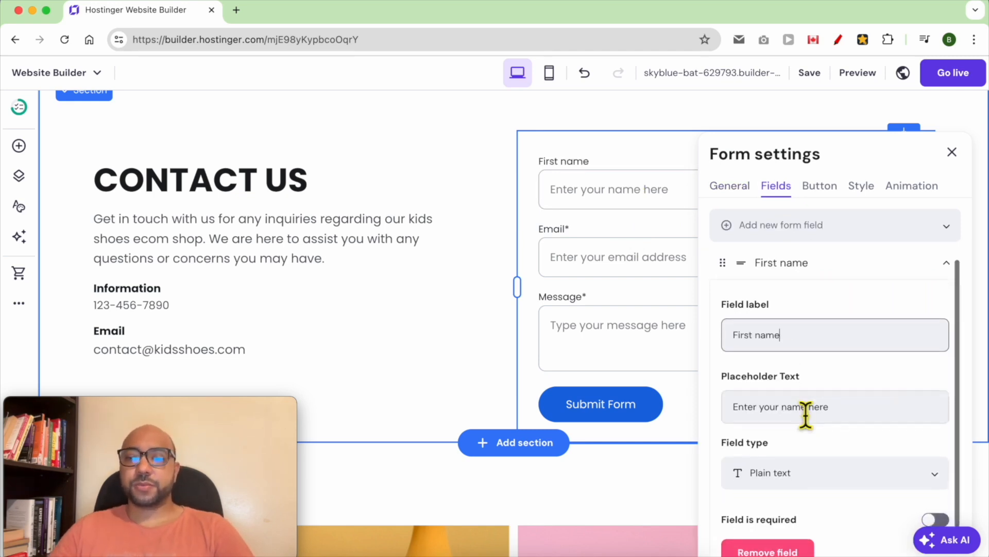
scroll(825, 438, "down", 1)
left_click(841, 466)
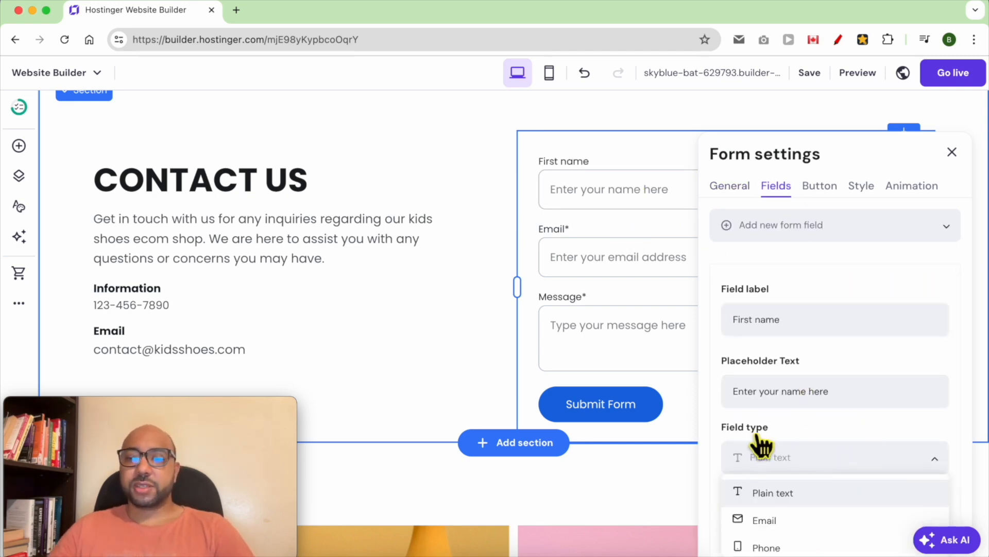
scroll(807, 538, "down", 1)
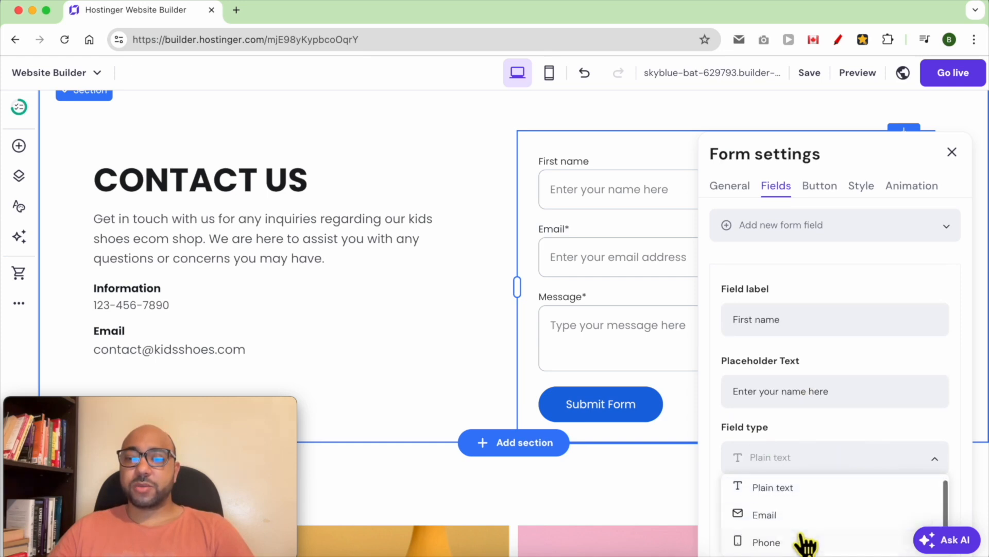
left_click(819, 485)
scroll(836, 433, "down", 2)
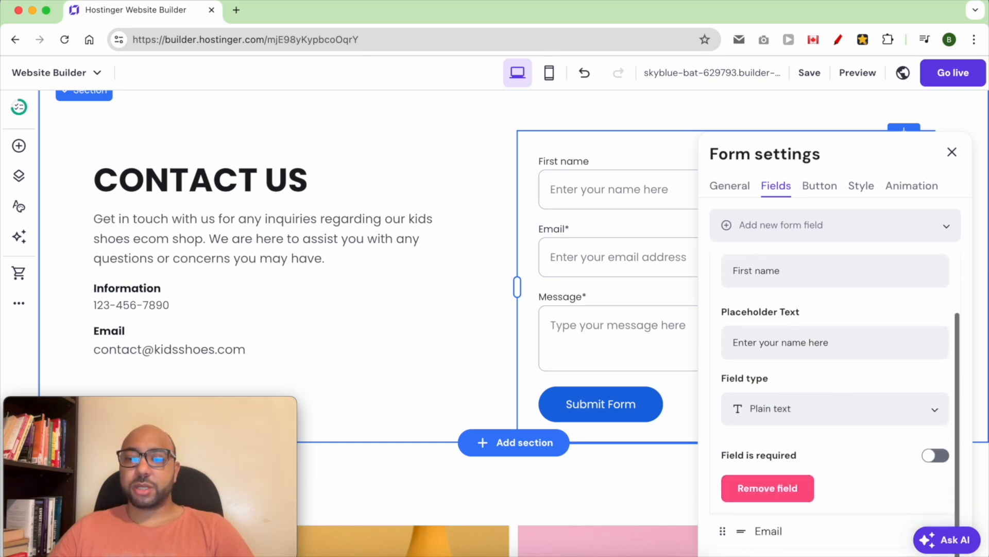
- Switch the first name field's required option on and back off, and remove that field from the contact form
left_click(942, 458)
left_click(941, 457)
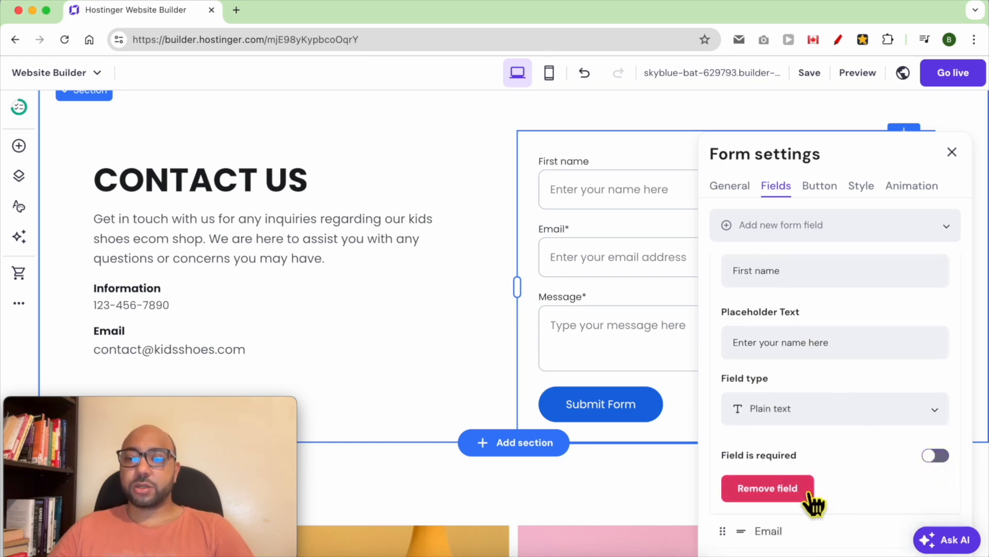
left_click(778, 489)
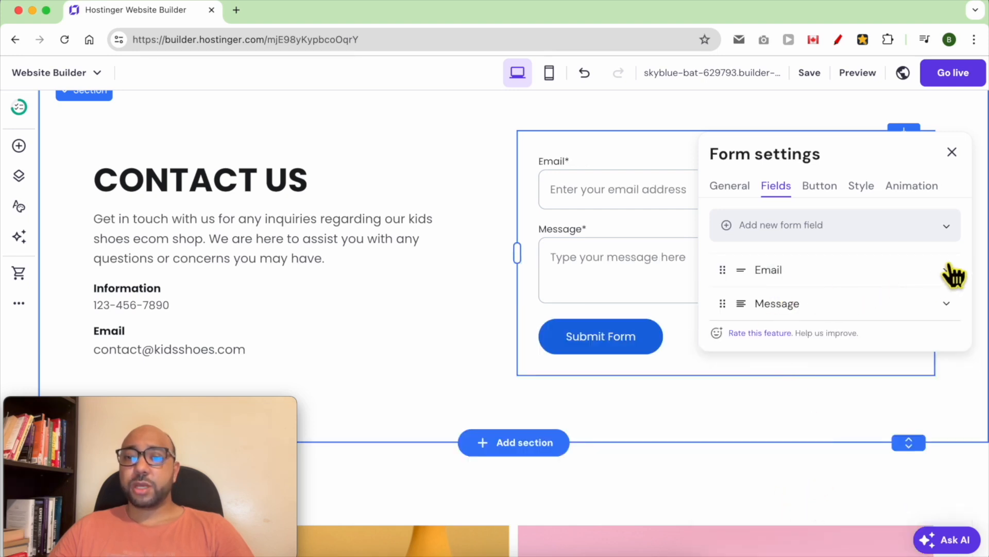
- Add a short answer, a paragraph, a single choice and a multiple choice field to the contact form
left_click(922, 237)
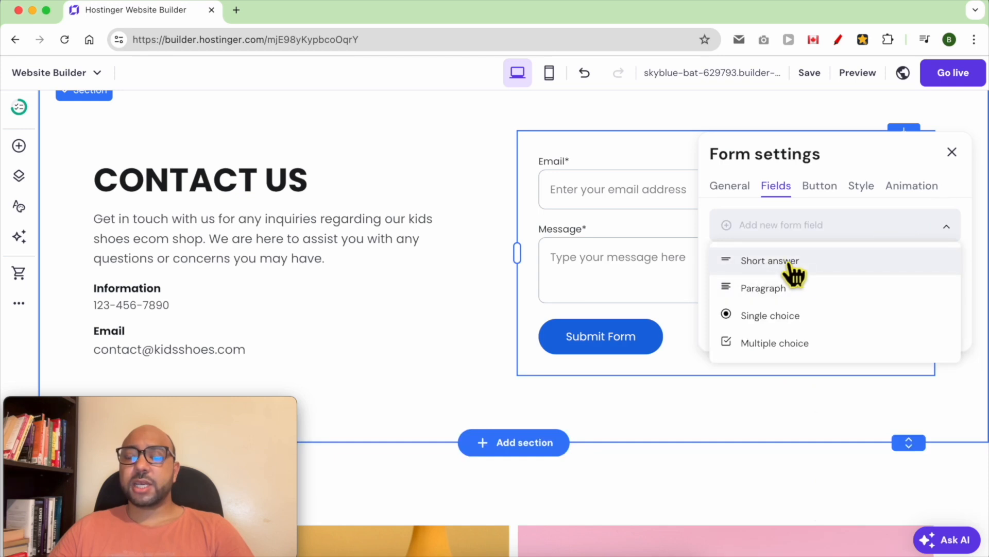
left_click(820, 272)
left_click(823, 226)
left_click(784, 288)
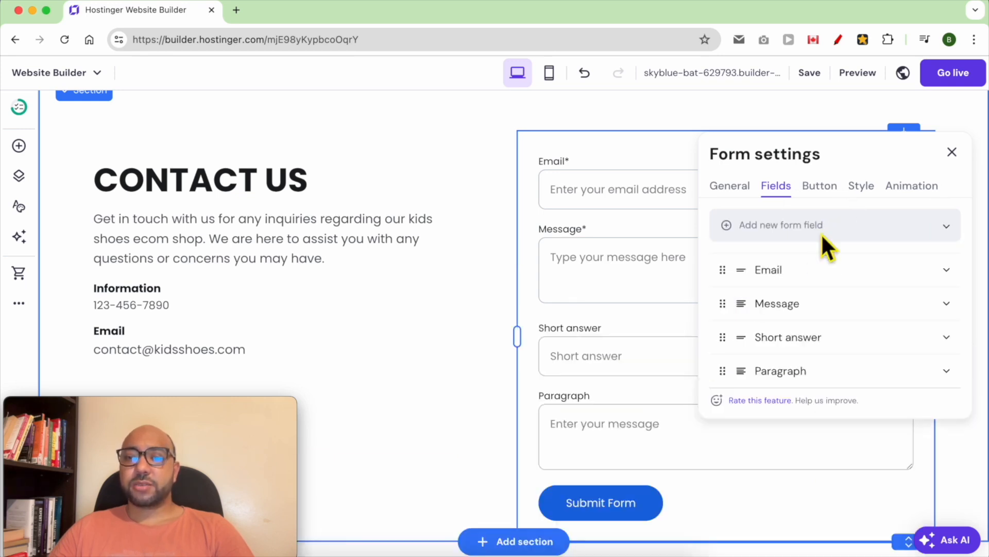
left_click(805, 230)
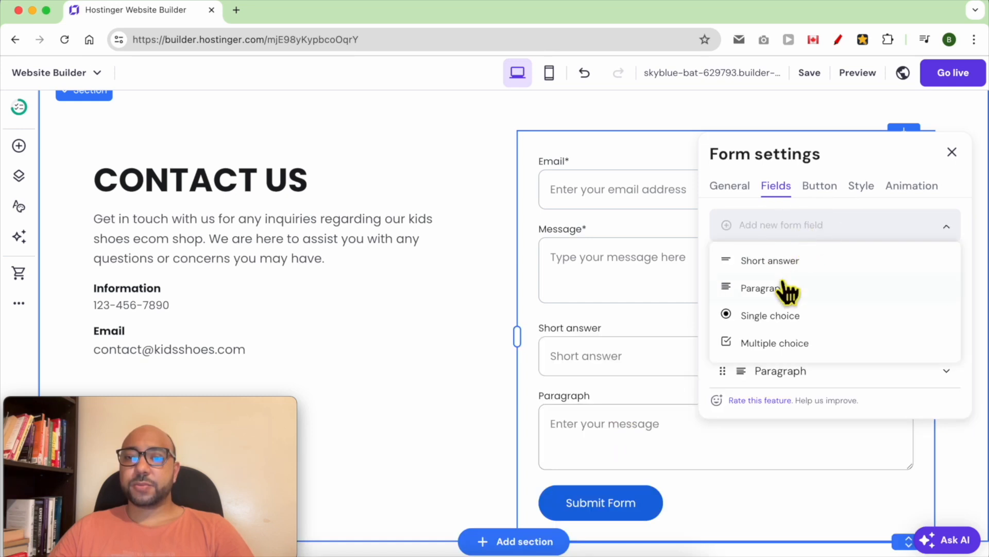
left_click(779, 317)
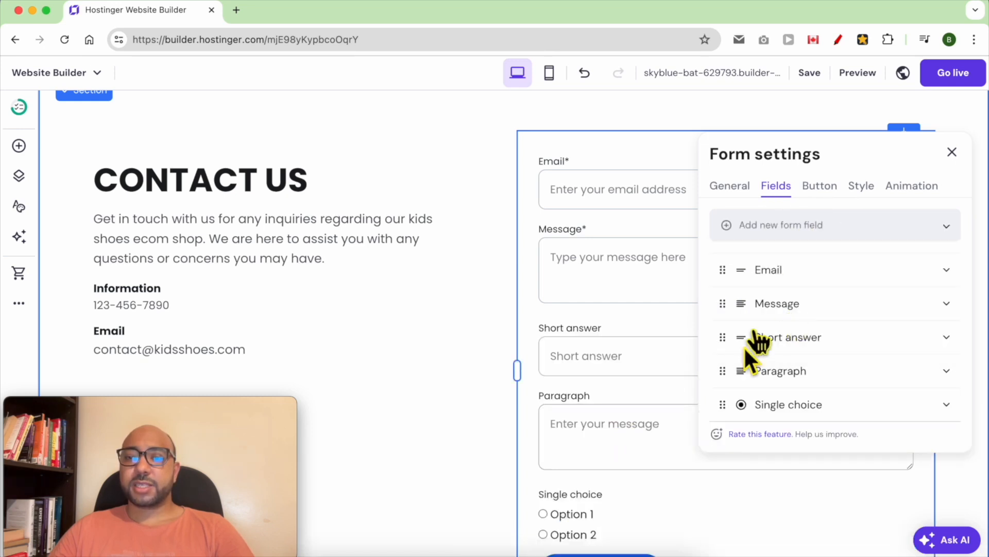
left_click(830, 229)
left_click(810, 343)
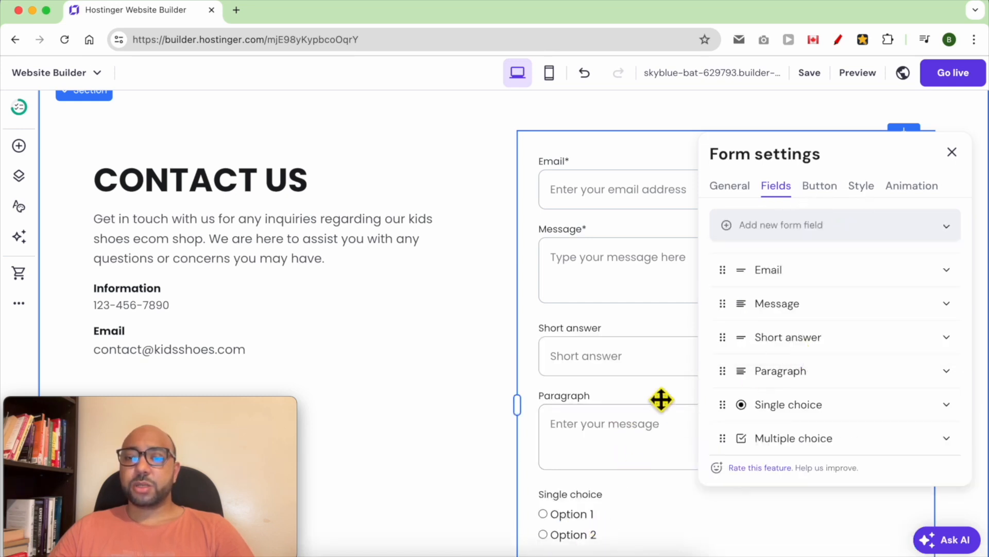
scroll(670, 394, "down", 4)
scroll(631, 372, "up", 2)
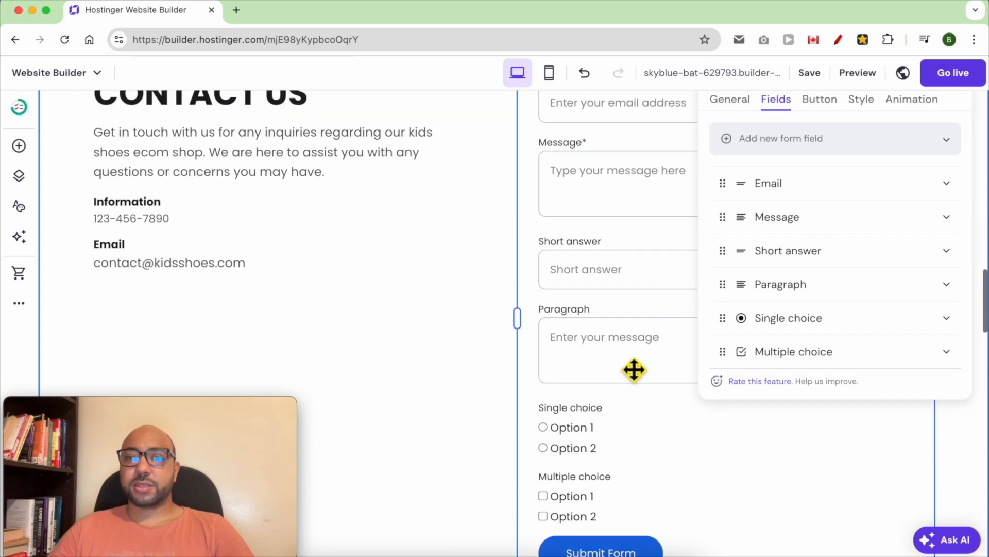
- Examine the Email field's label, placeholder, type, required option and error message settings
left_click(928, 188)
double_click(851, 264)
double_click(828, 328)
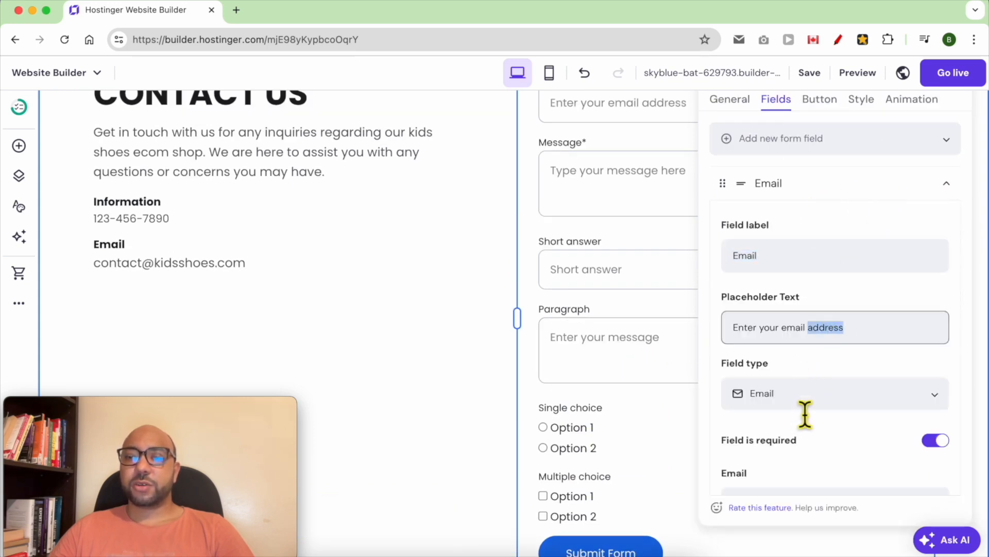
scroll(804, 414, "down", 1)
scroll(804, 420, "down", 1)
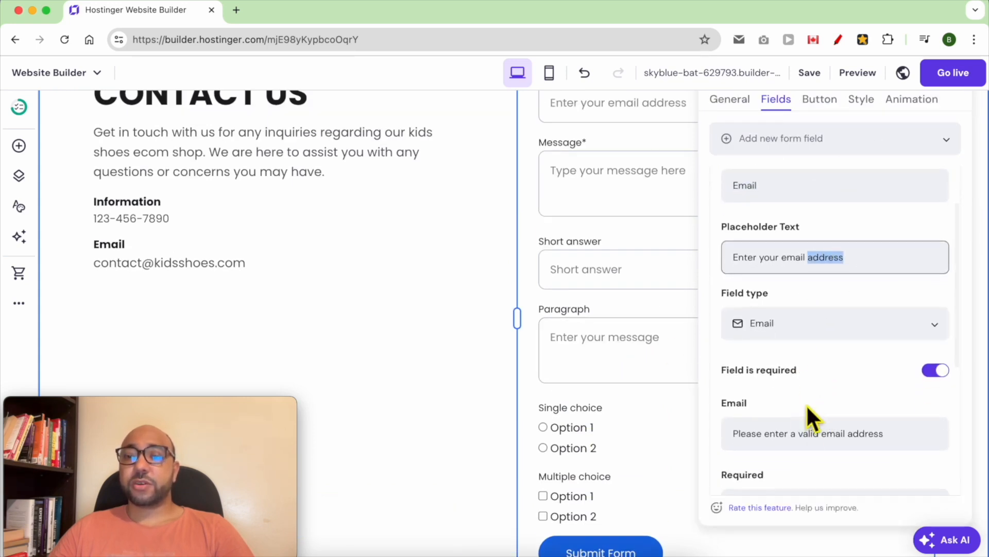
scroll(805, 420, "down", 1)
scroll(837, 434, "up", 1)
scroll(836, 416, "up", 2)
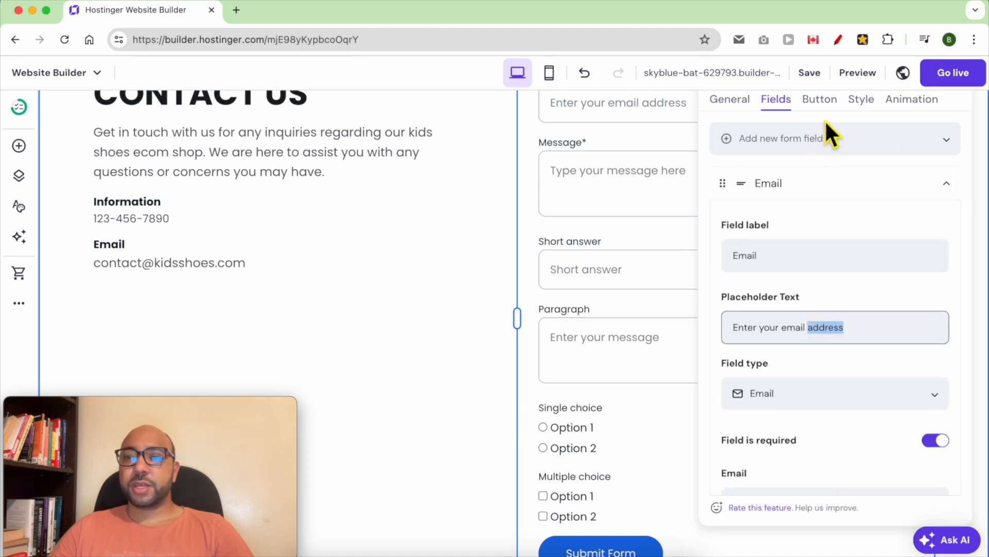
- Change the contact form's submit button text to "SEND"
left_click(820, 99)
scroll(625, 309, "down", 3)
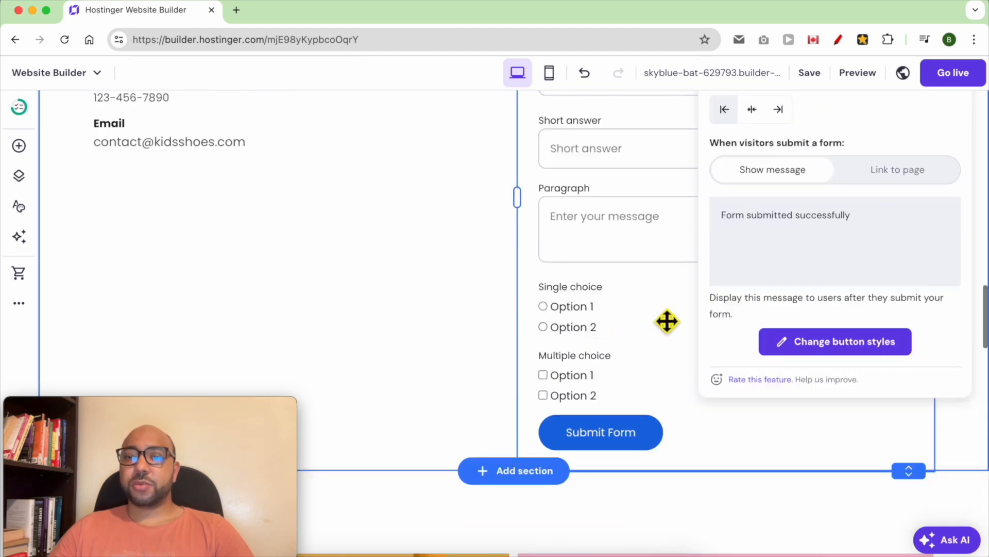
scroll(824, 231, "up", 5)
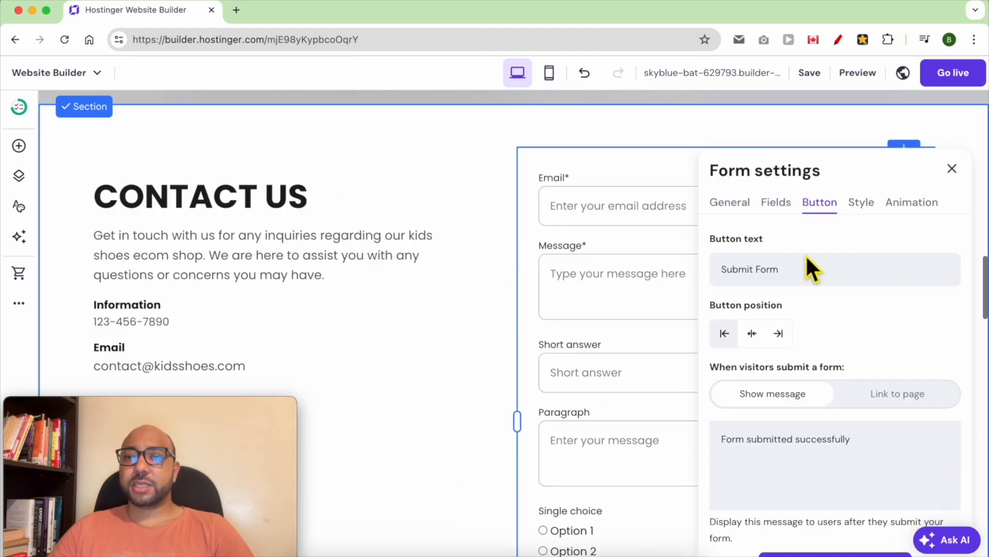
triple_click(806, 282)
type("SEND")
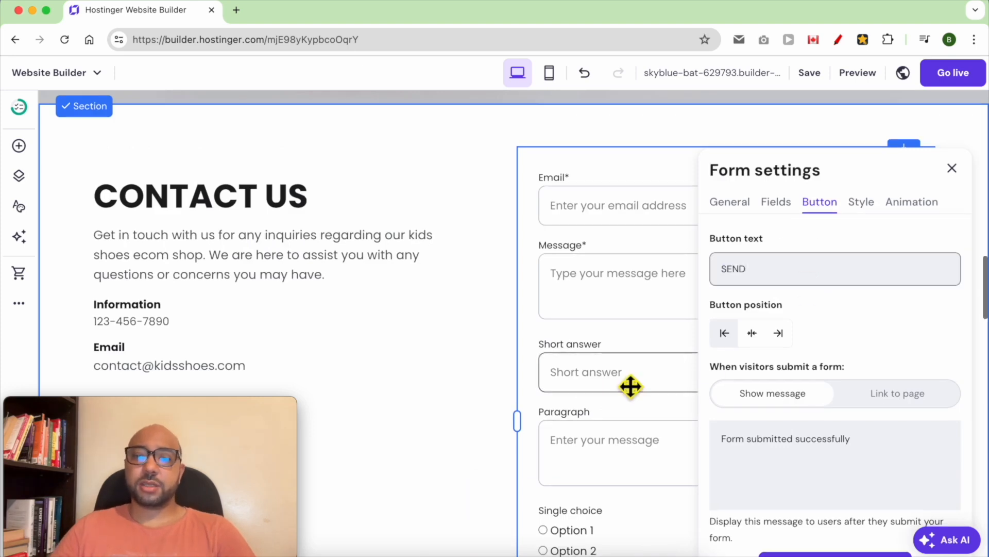
scroll(629, 386, "down", 5)
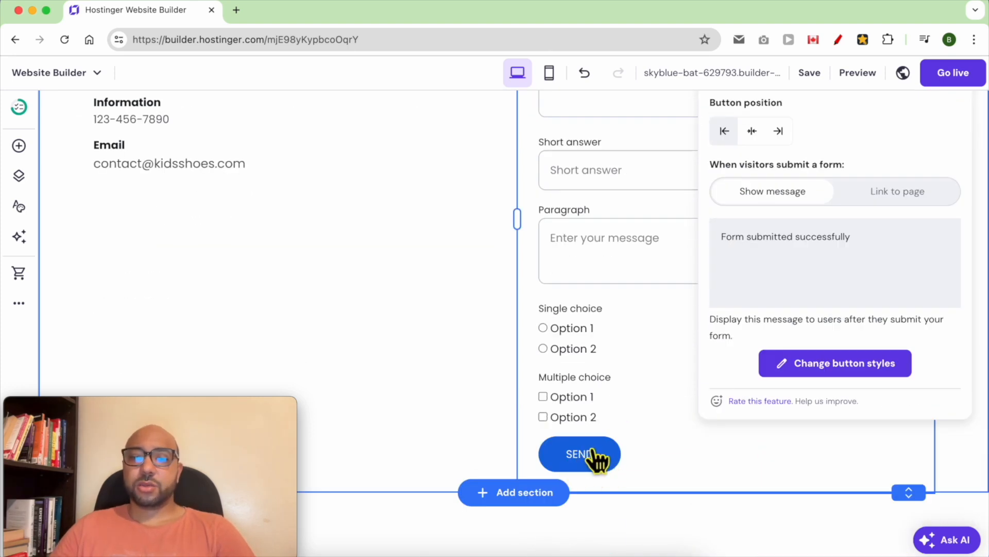
- Make form submission link visitors to the Payments & Delivery page instead of showing a message
scroll(799, 296, "up", 1)
triple_click(801, 298)
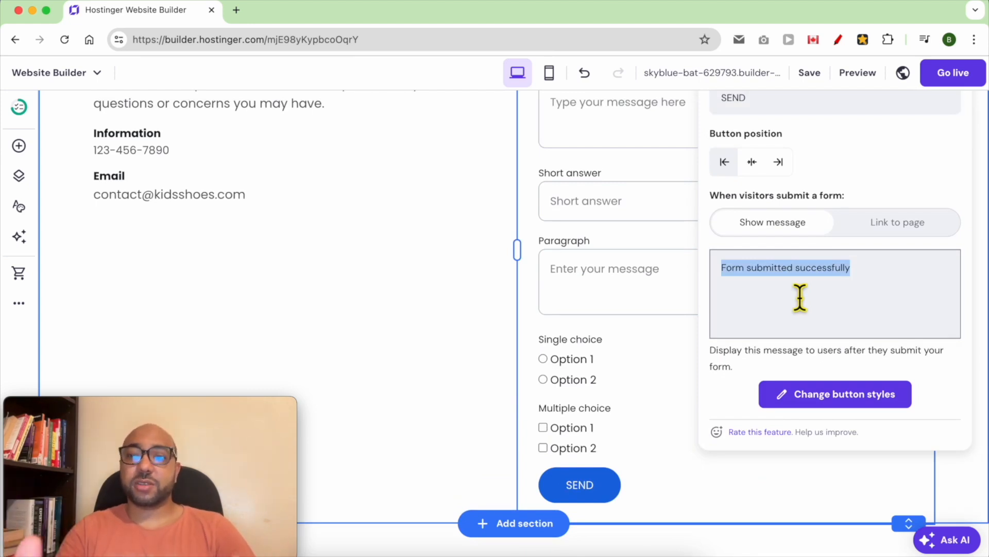
left_click(809, 273)
left_click(882, 229)
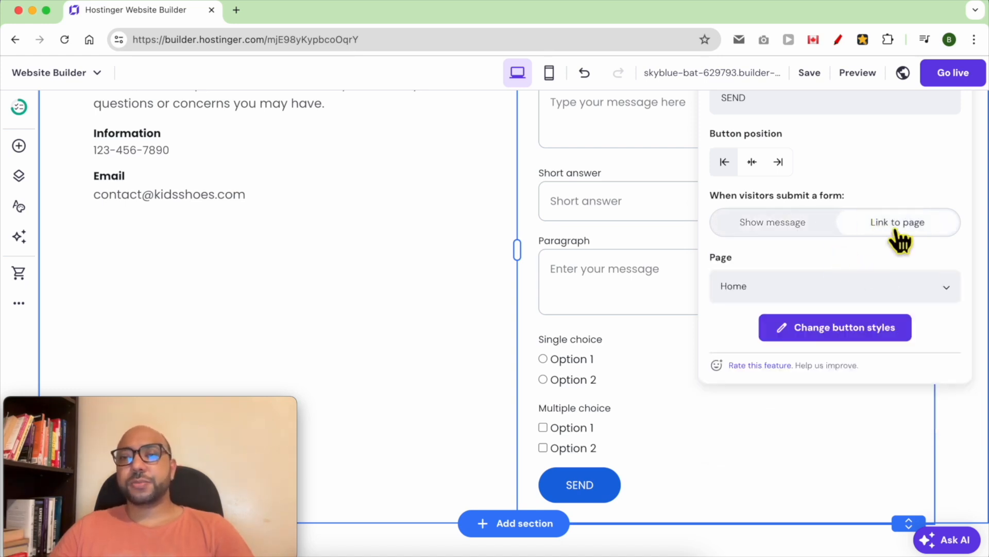
left_click(848, 286)
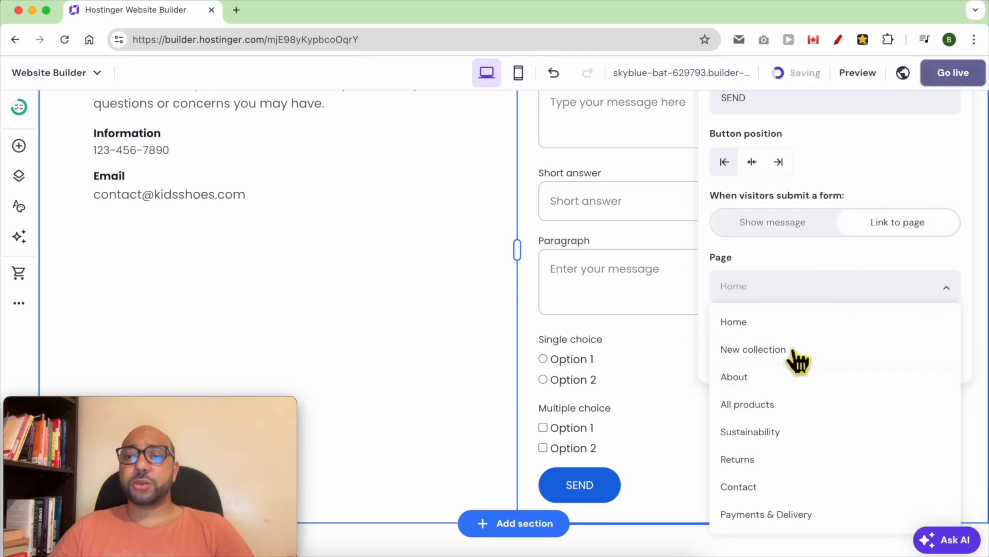
left_click(808, 287)
left_click(807, 289)
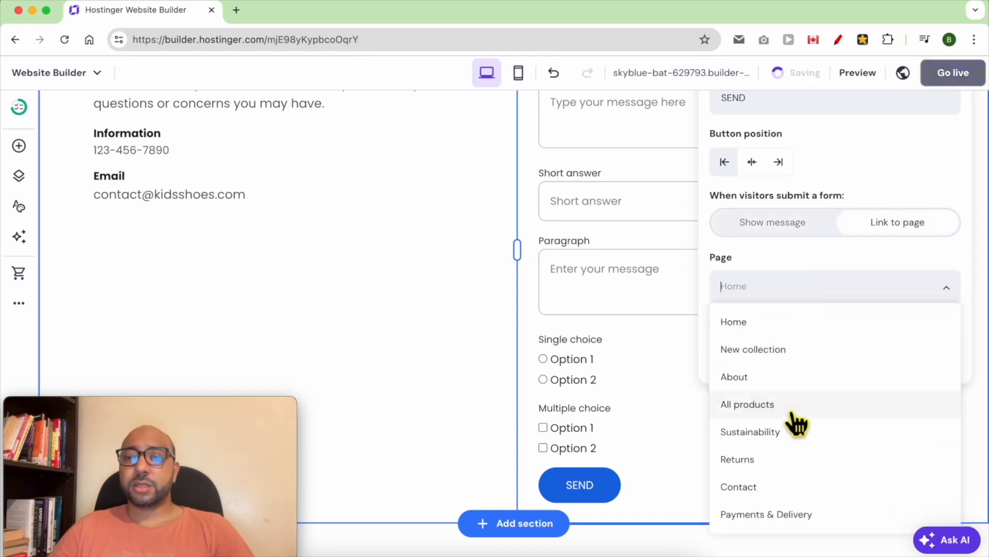
left_click(774, 514)
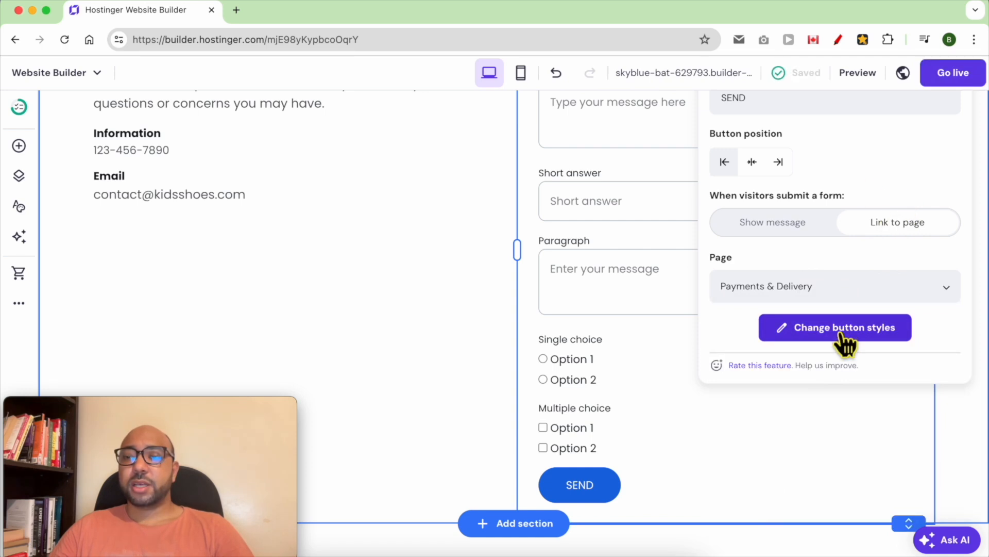
scroll(898, 273, "up", 3)
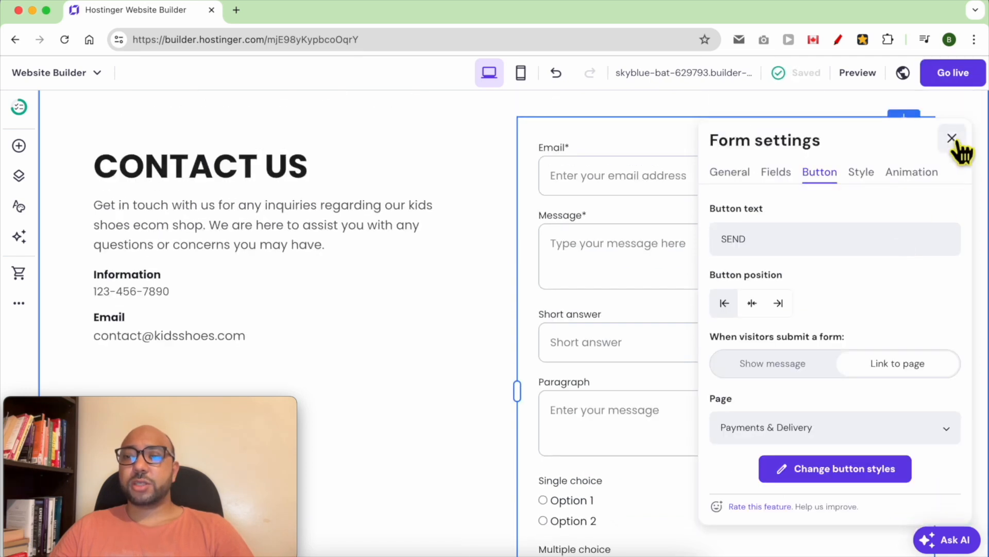
- Check the Coming soon mode option and the contact form's style settings, and close the form settings
left_click(901, 74)
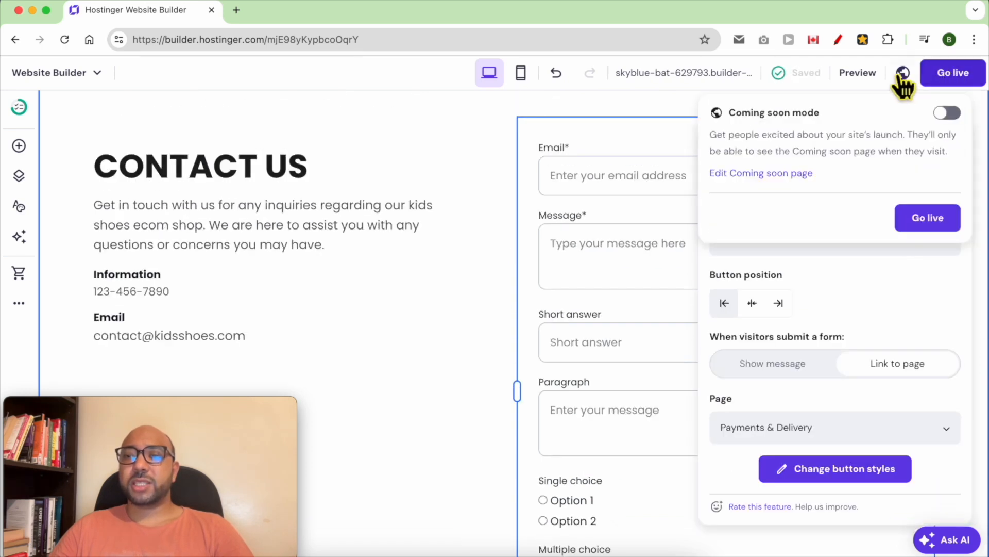
left_click(954, 74)
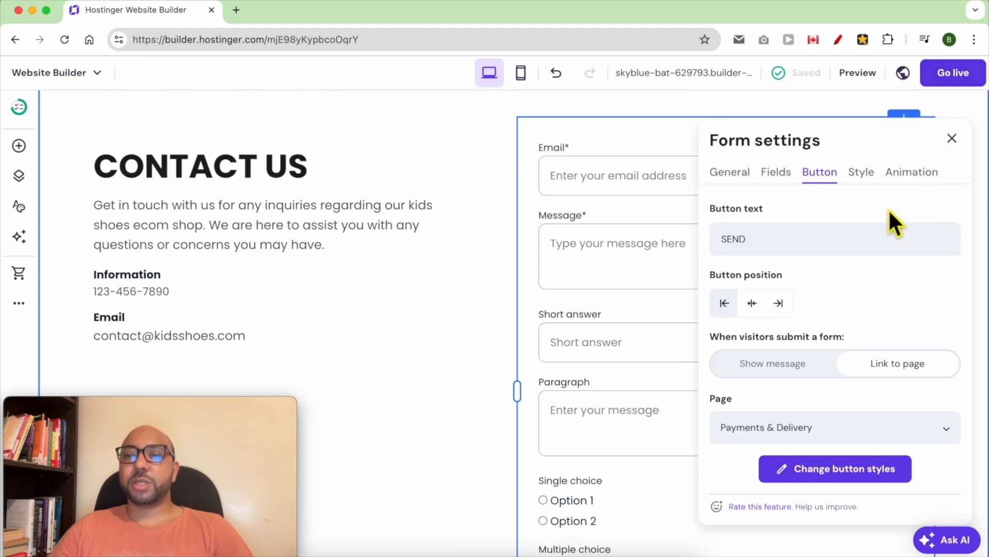
left_click(864, 181)
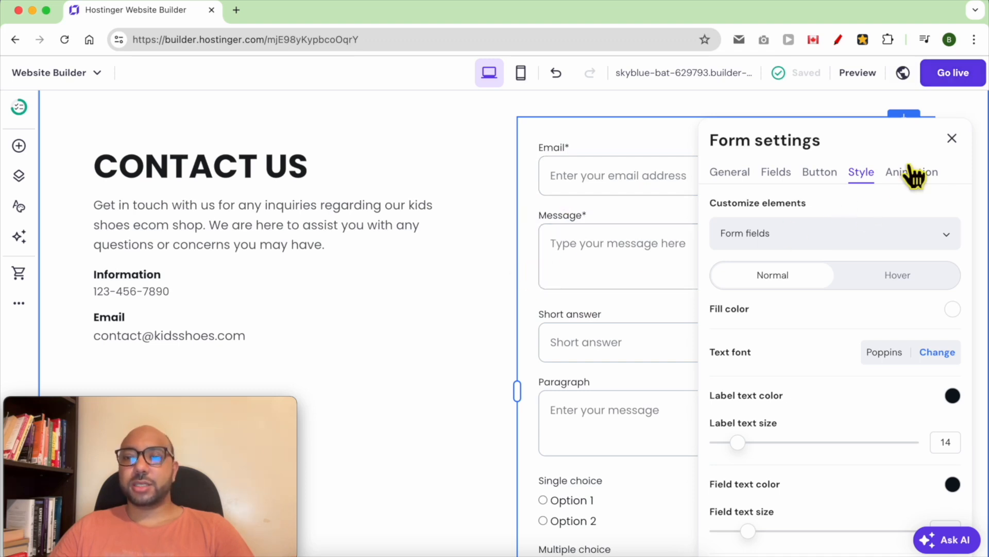
left_click(951, 138)
- Look through the About Mina and Sustainability blocks and the newsletter section below the contact form
scroll(433, 268, "down", 5)
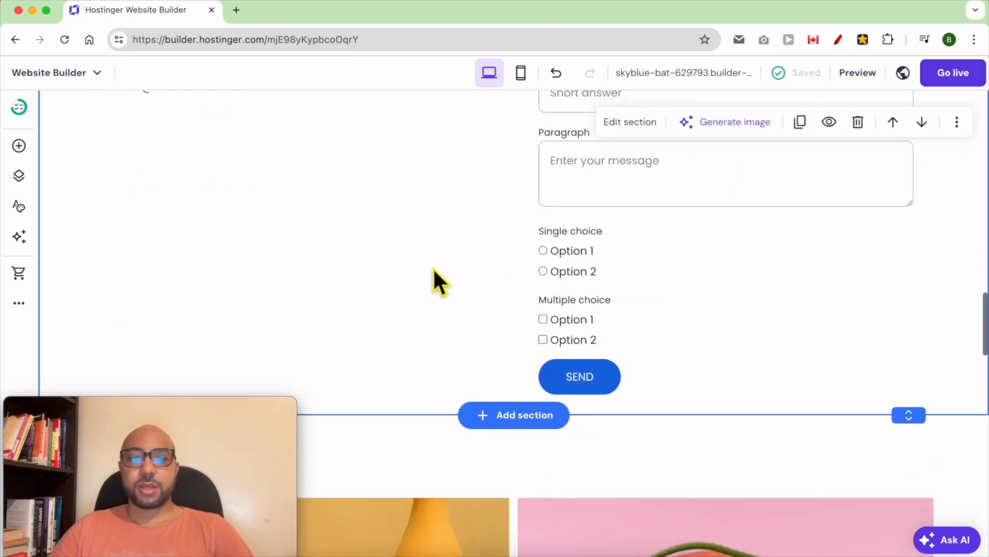
scroll(433, 267, "down", 10)
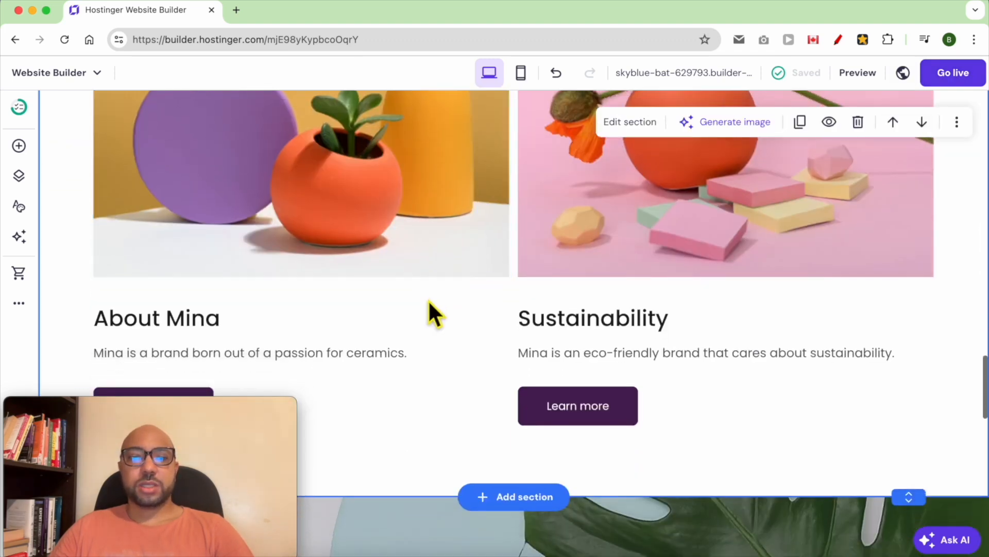
scroll(428, 299, "up", 5)
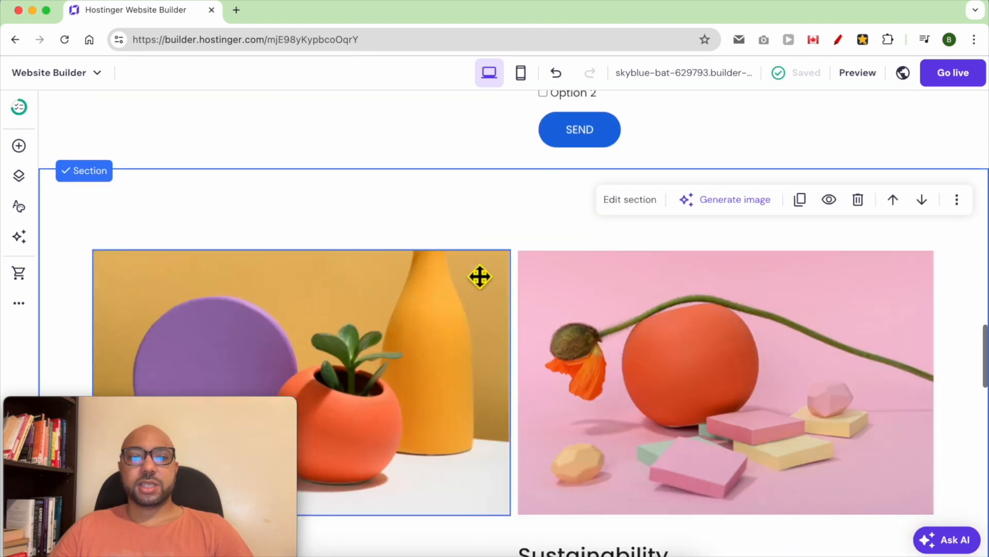
left_click(480, 277)
scroll(430, 292, "down", 7)
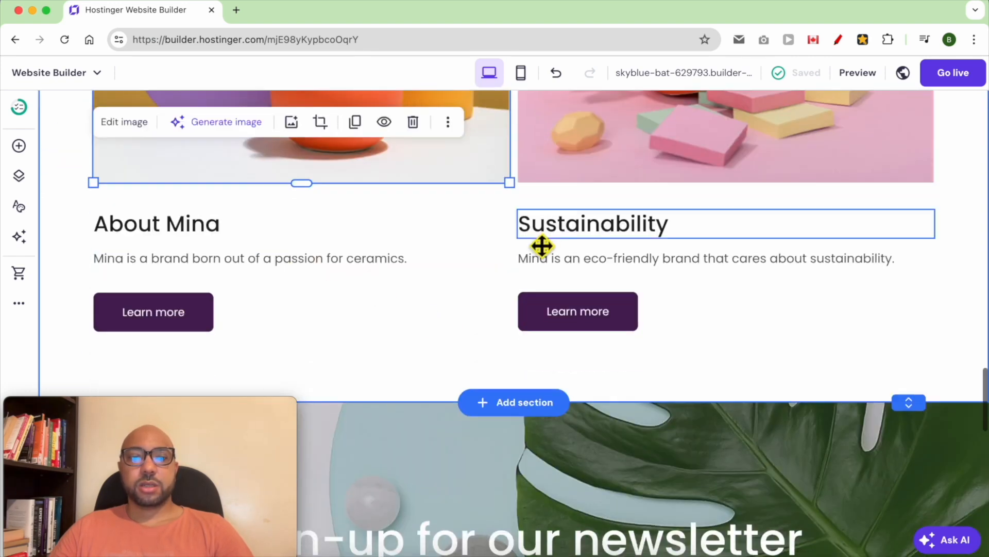
left_click(636, 227)
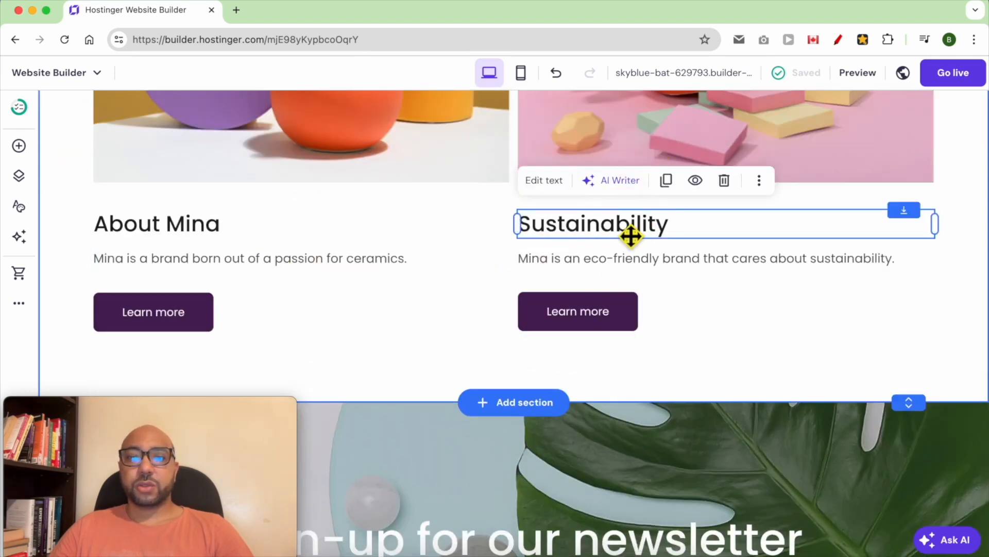
left_click(626, 319)
scroll(639, 325, "down", 5)
scroll(644, 327, "down", 1)
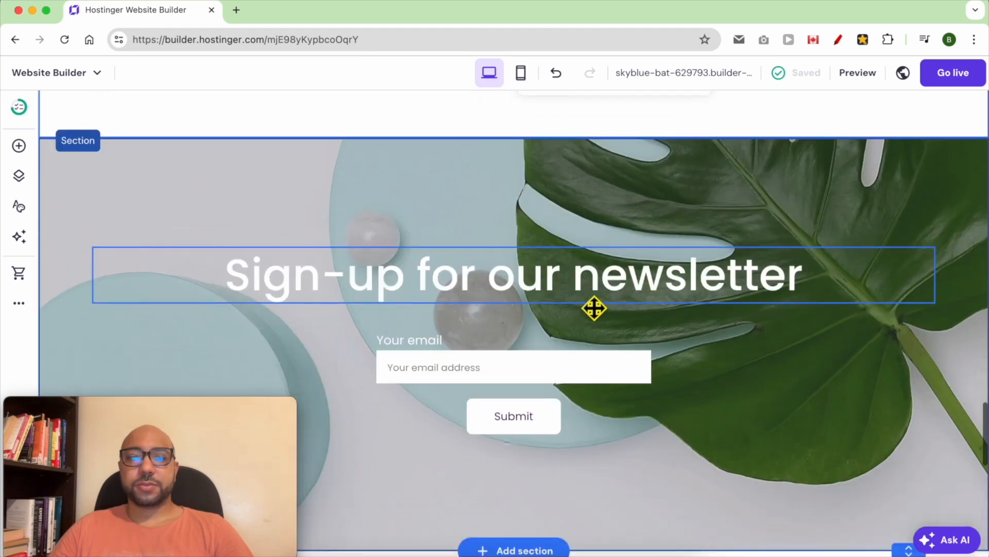
scroll(493, 389, "down", 1)
- Delete the existing email sign-up form from the newsletter section
left_click(513, 179)
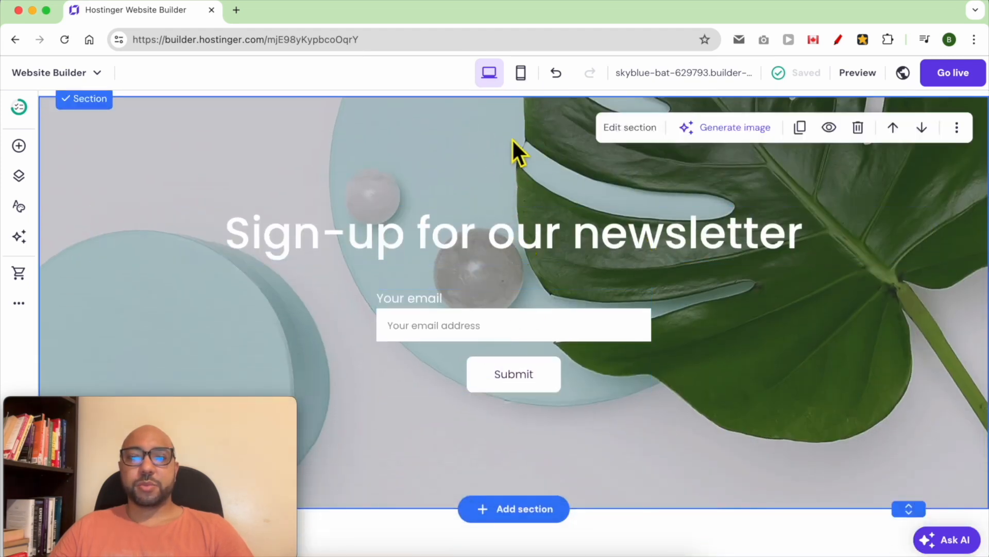
left_click(530, 249)
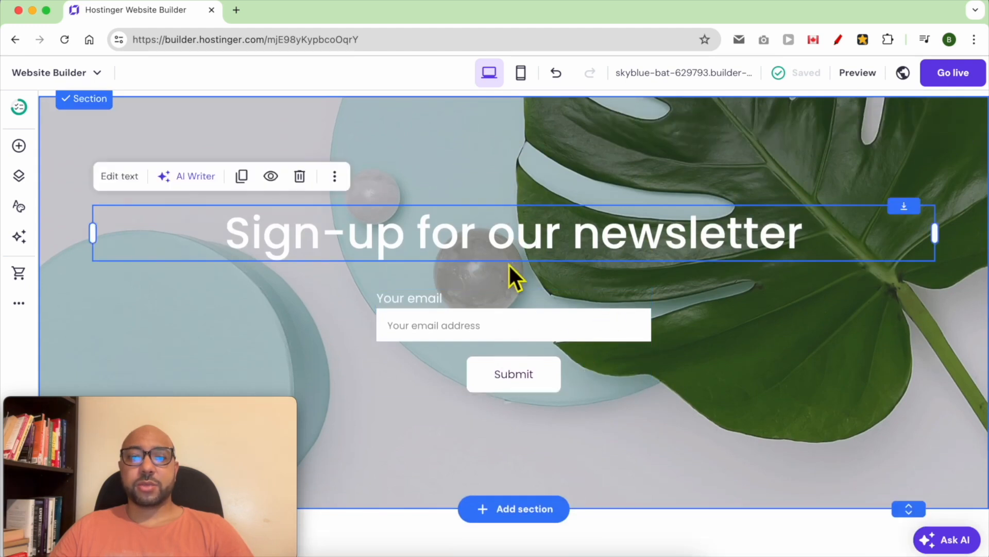
left_click(508, 333)
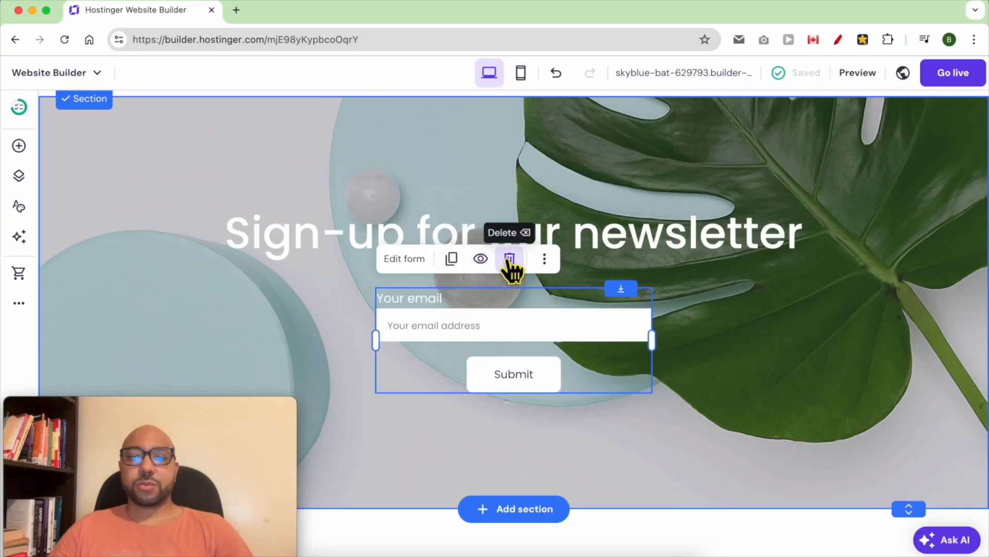
left_click(509, 259)
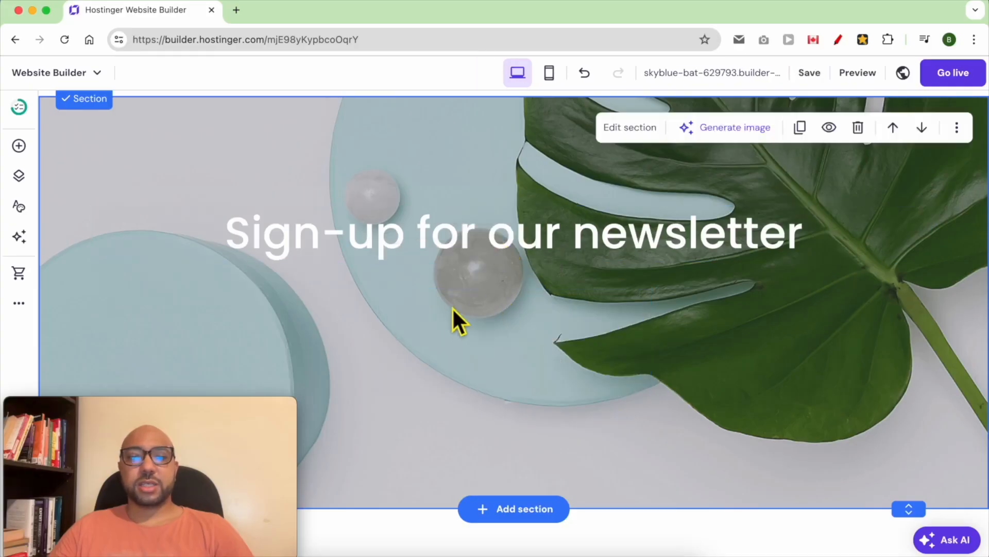
- Add a Subscribe form below the "Sign-up for our newsletter" heading and widen it
left_click(18, 146)
left_click_drag(203, 413, 853, 37)
scroll(185, 401, "down", 3)
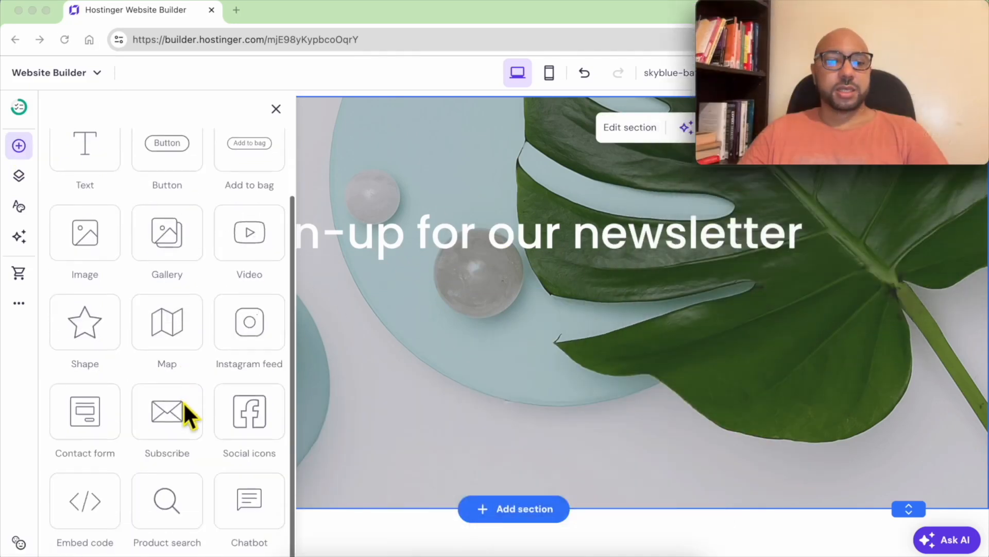
left_click_drag(173, 444, 479, 418)
left_click(411, 464)
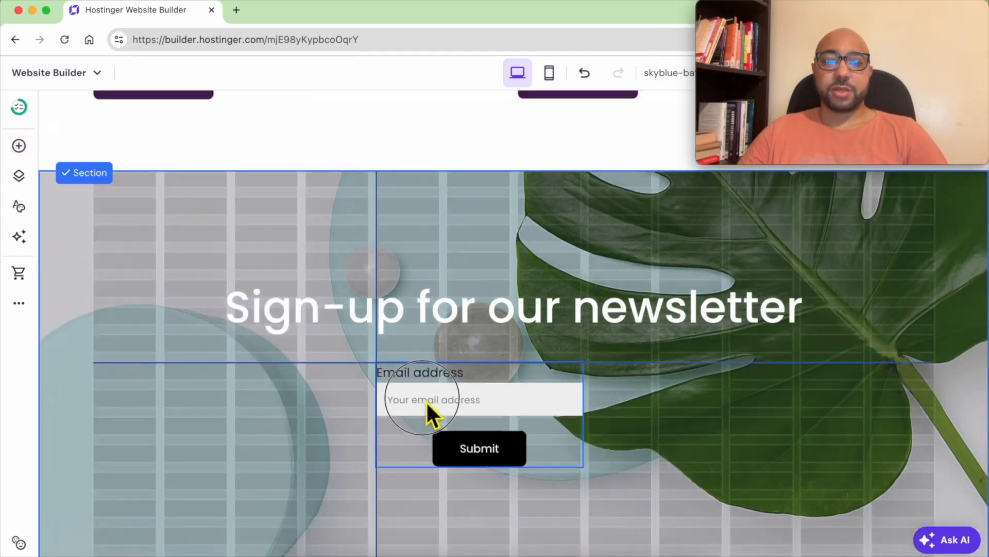
left_click(425, 400)
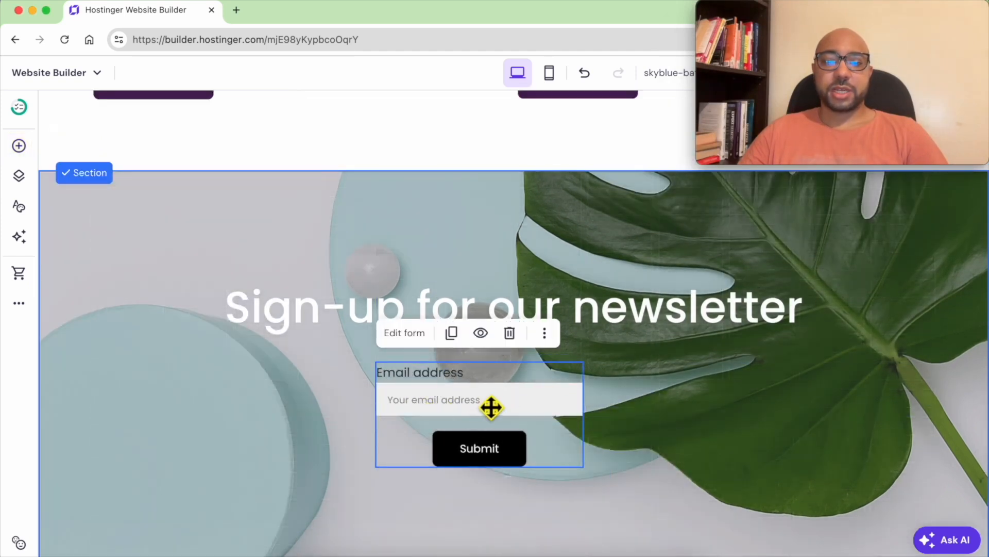
left_click_drag(597, 425, 719, 424)
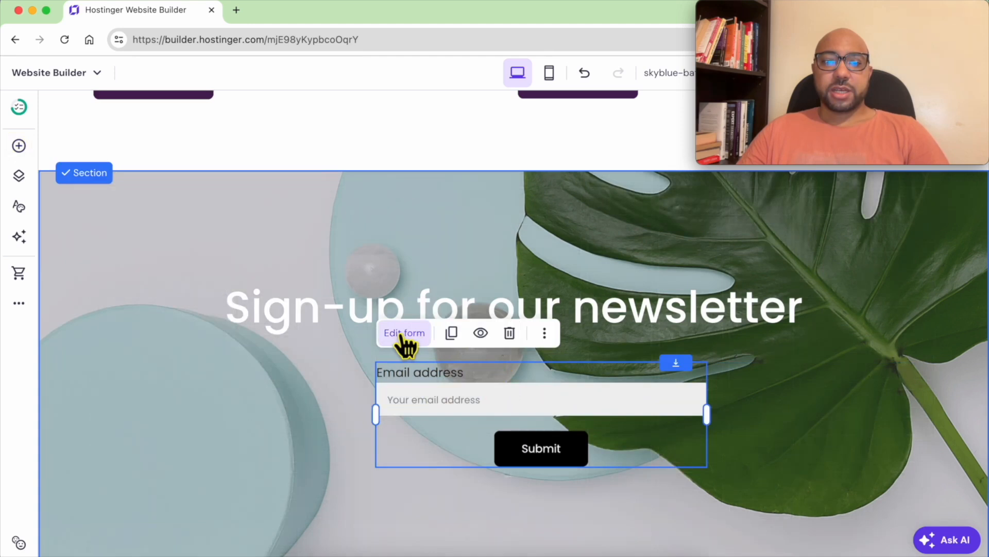
- Examine the new form's general settings and view the Subscribe form's submissions list
left_click(405, 332)
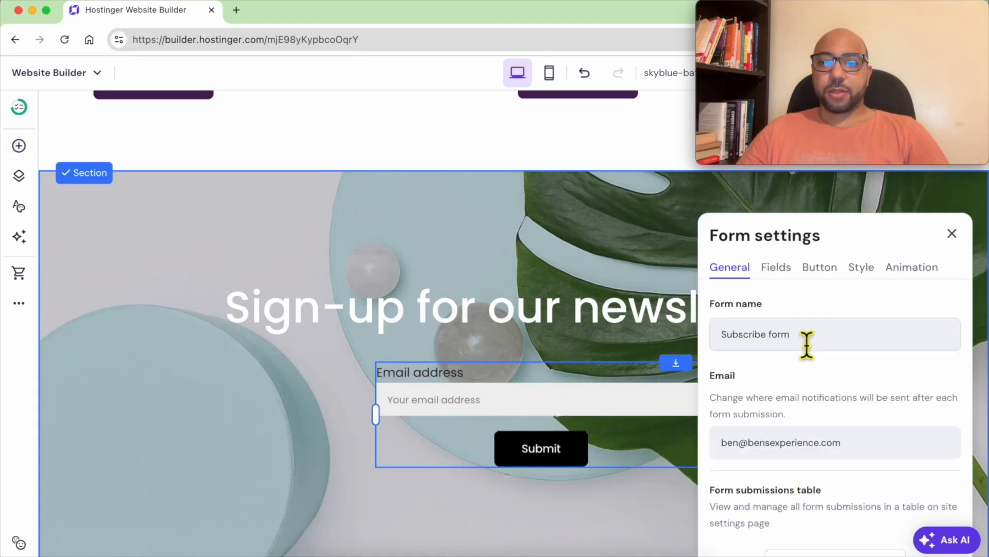
scroll(827, 381, "down", 5)
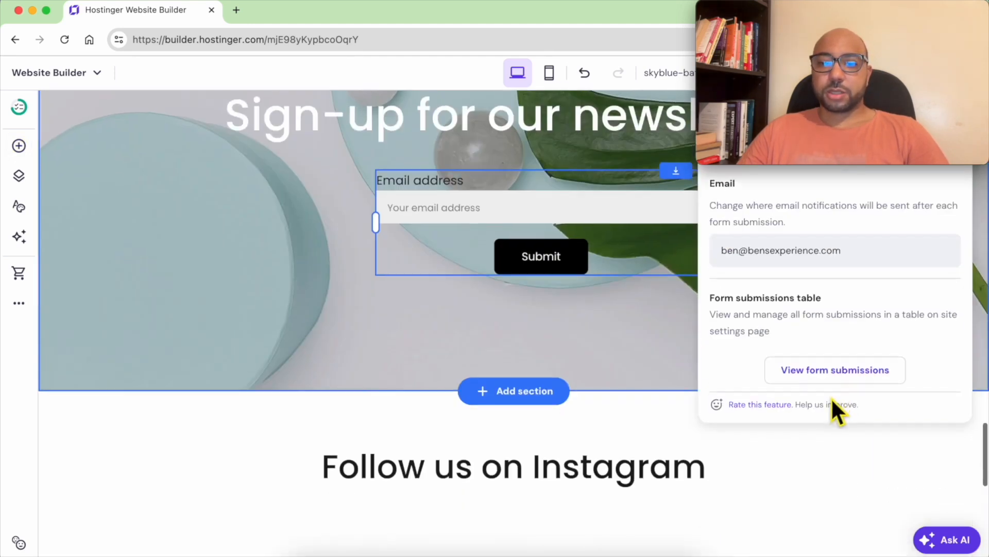
left_click(826, 381)
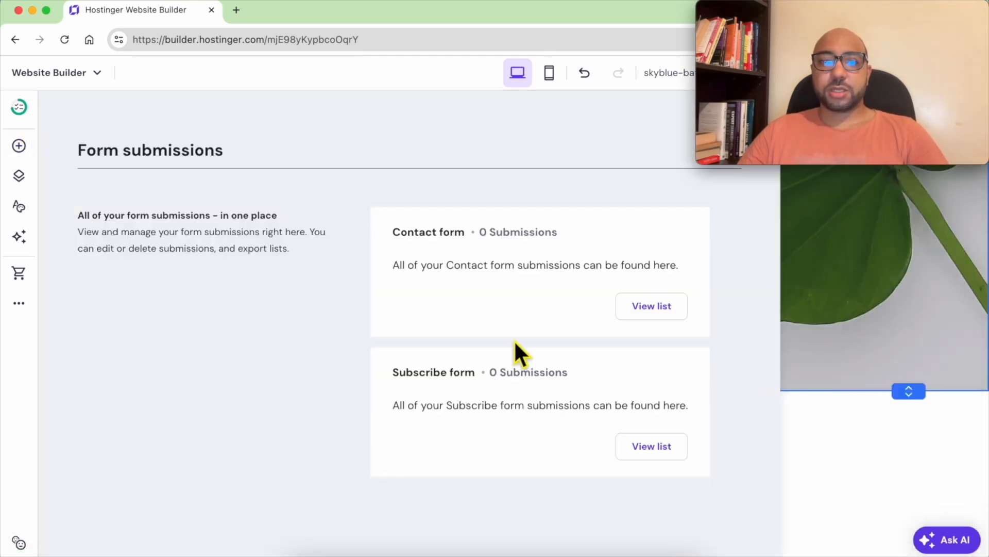
triple_click(416, 382)
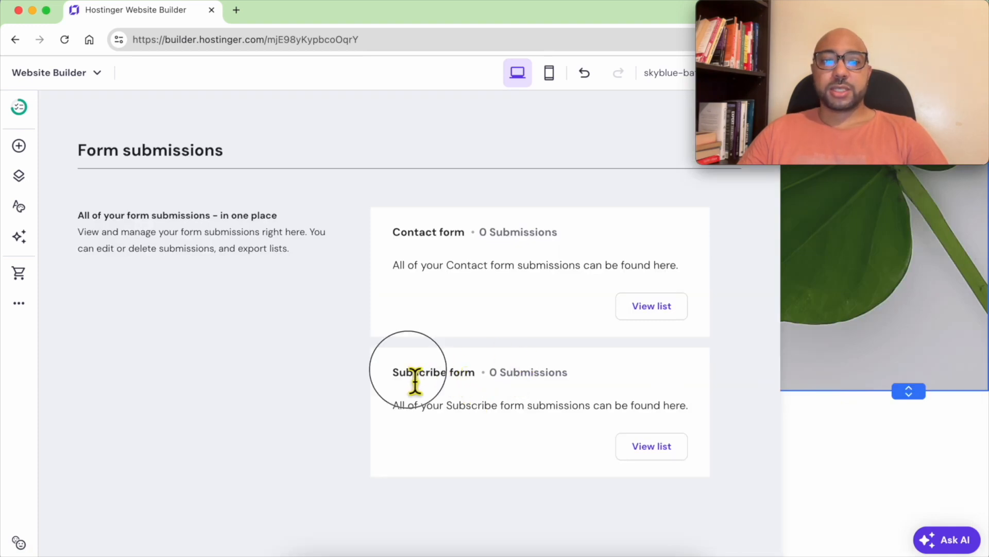
left_click(644, 453)
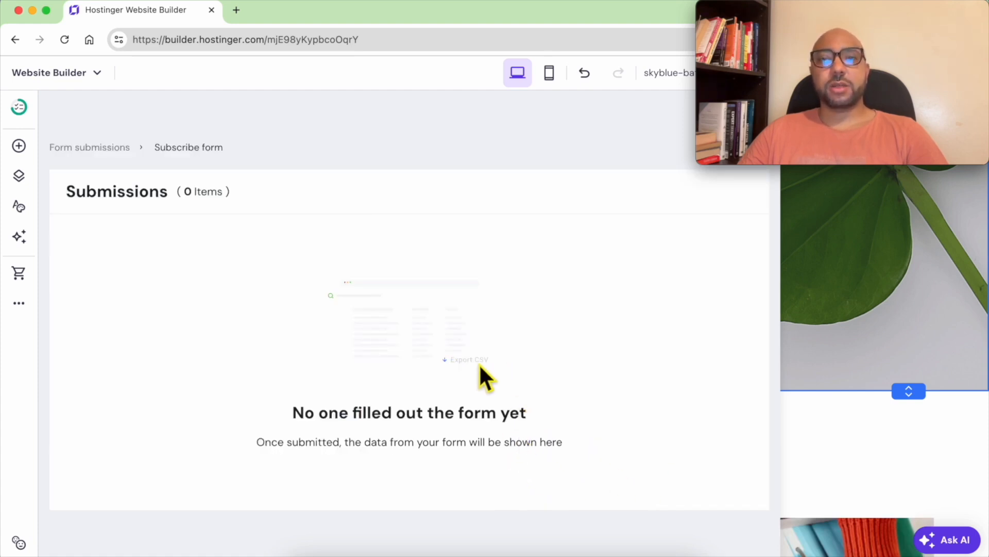
left_click(824, 280)
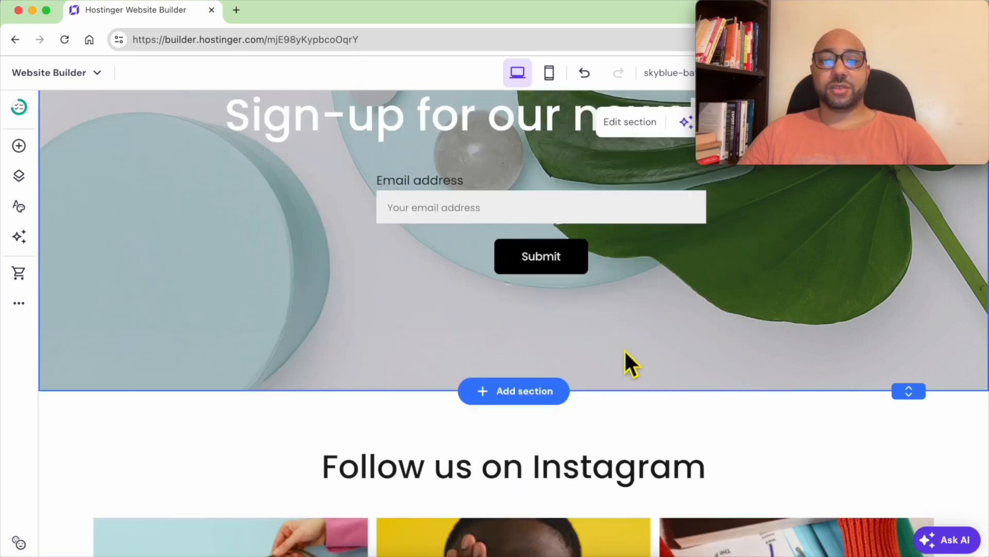
- Delete the three images below the "Follow us on Instagram" heading
scroll(625, 364, "down", 5)
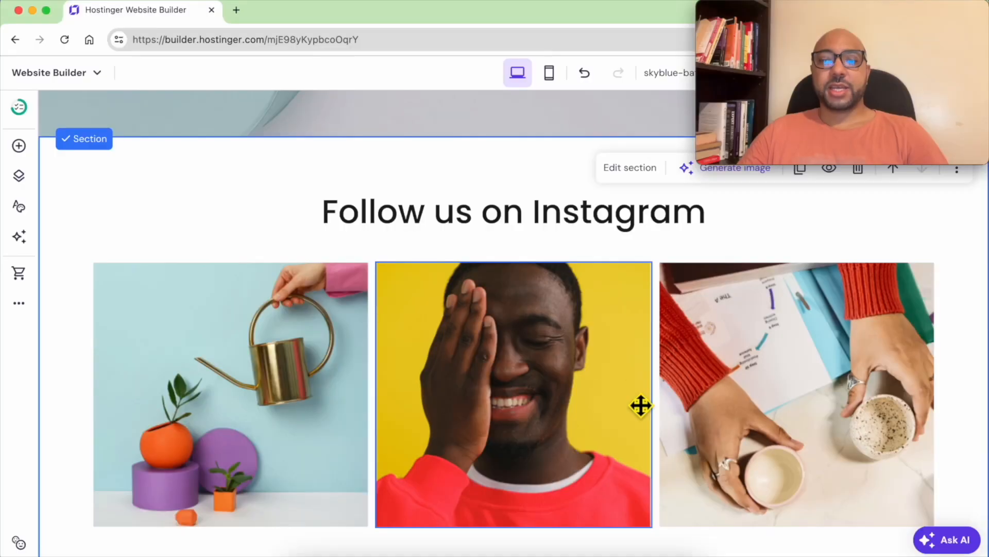
left_click(517, 358)
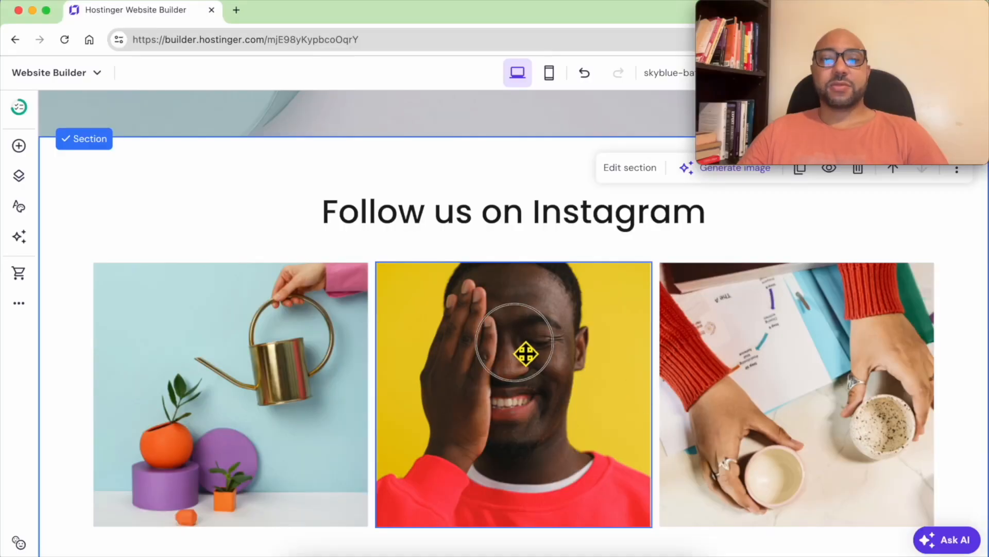
left_click(302, 249)
left_click(281, 287)
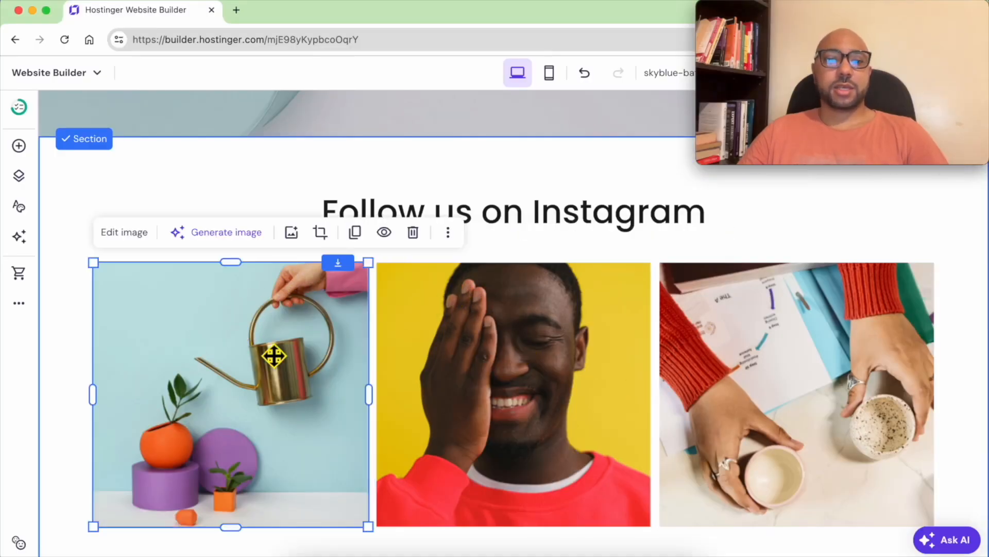
left_click(577, 325)
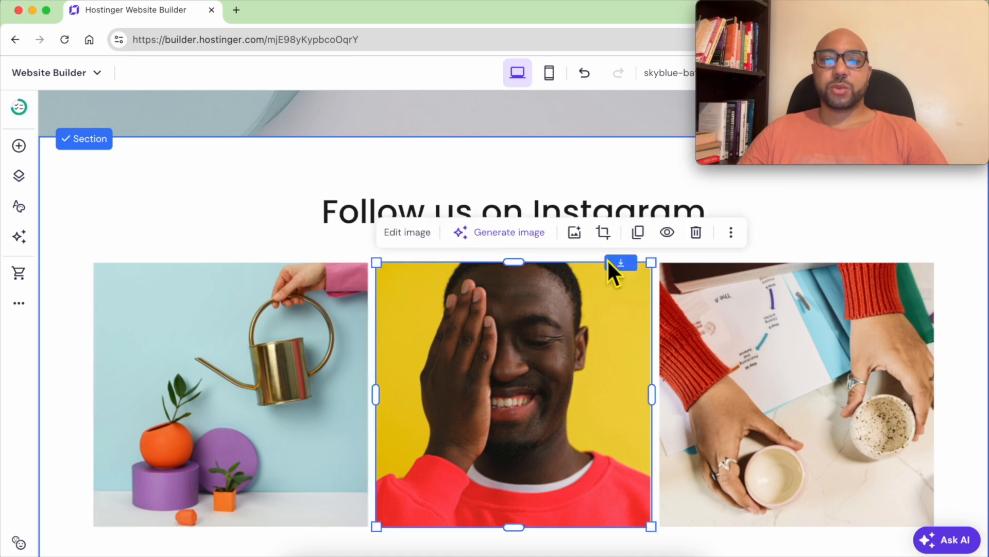
left_click(667, 232)
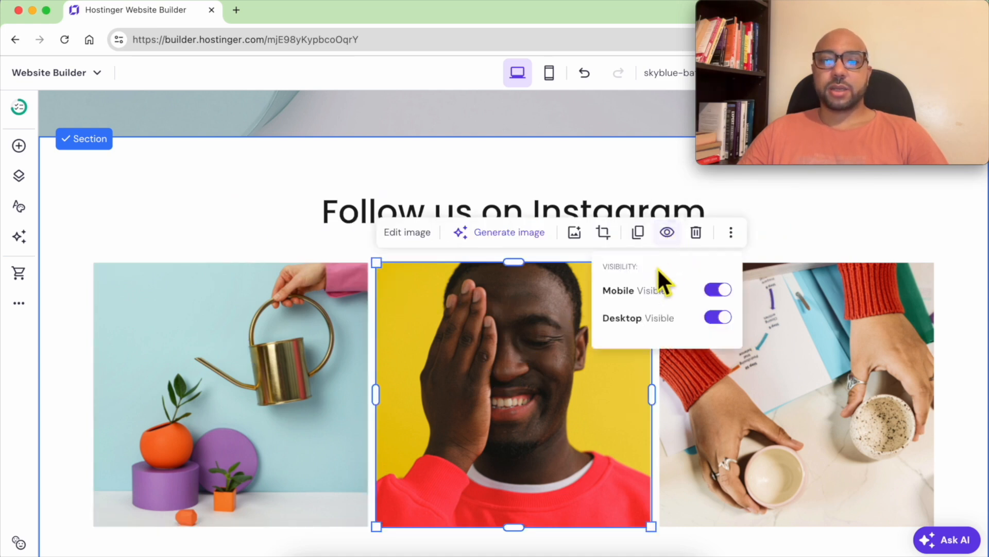
left_click(696, 232)
left_click(678, 283)
left_click(922, 232)
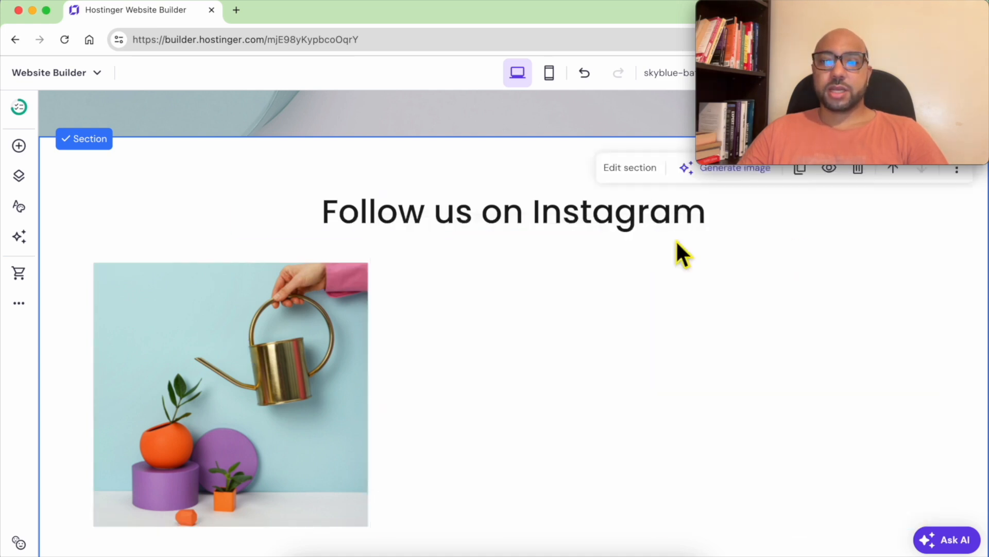
left_click(363, 284)
left_click(413, 233)
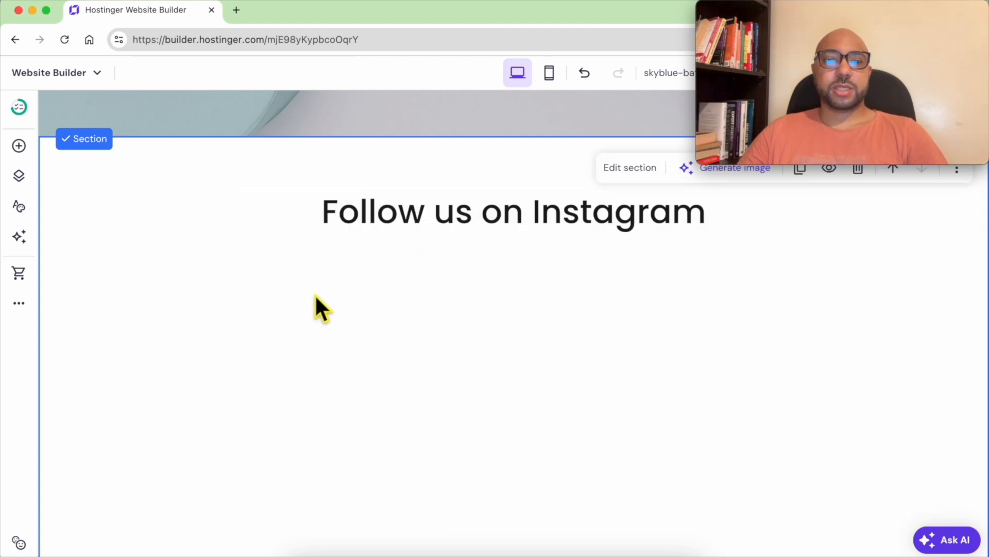
- Add an Instagram feed below the "Follow us on Instagram" heading and widen it across most of the section
left_click(20, 148)
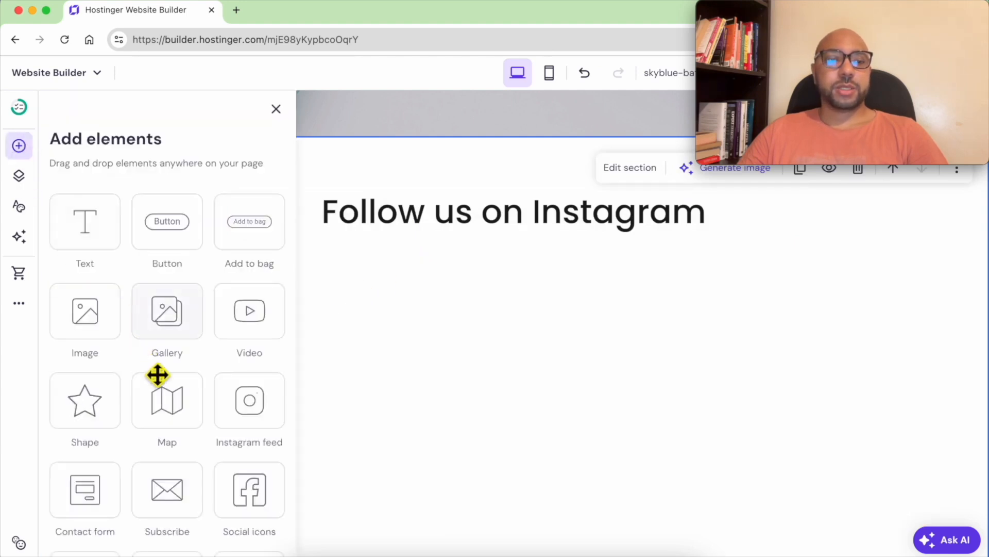
scroll(160, 381, "down", 3)
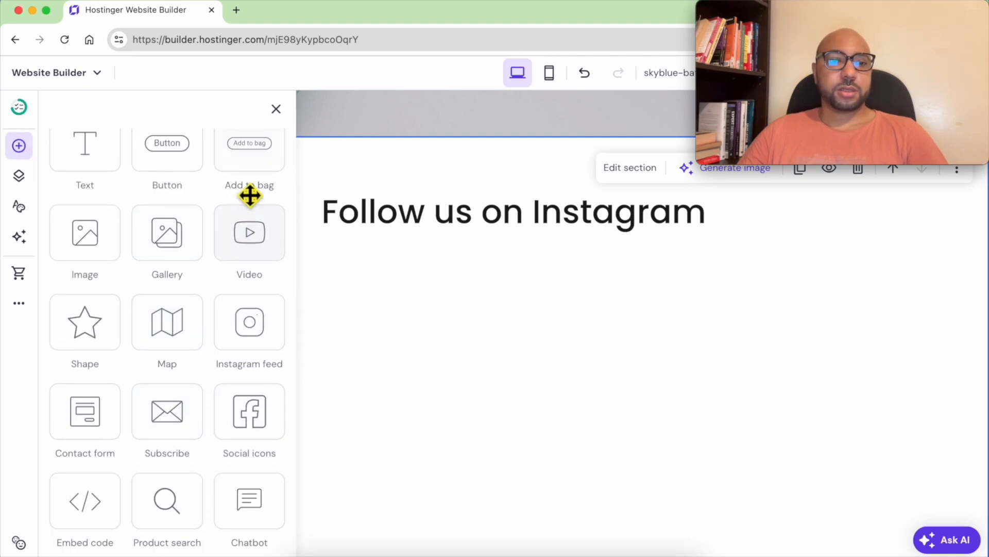
left_click_drag(256, 345, 188, 341)
left_click_drag(579, 393, 901, 381)
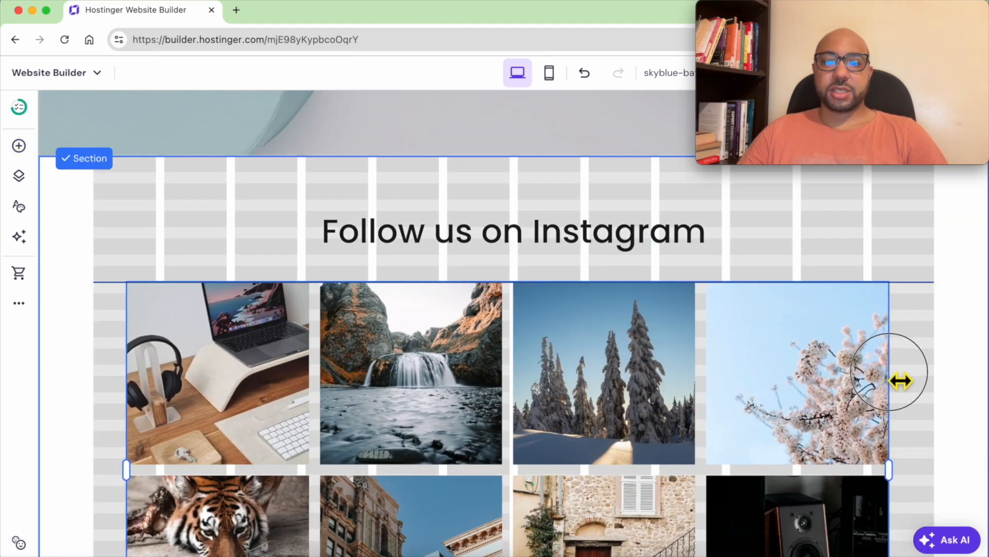
- Open the Instagram feed's settings and view the account connection window, leaving without connecting an account
left_click(161, 252)
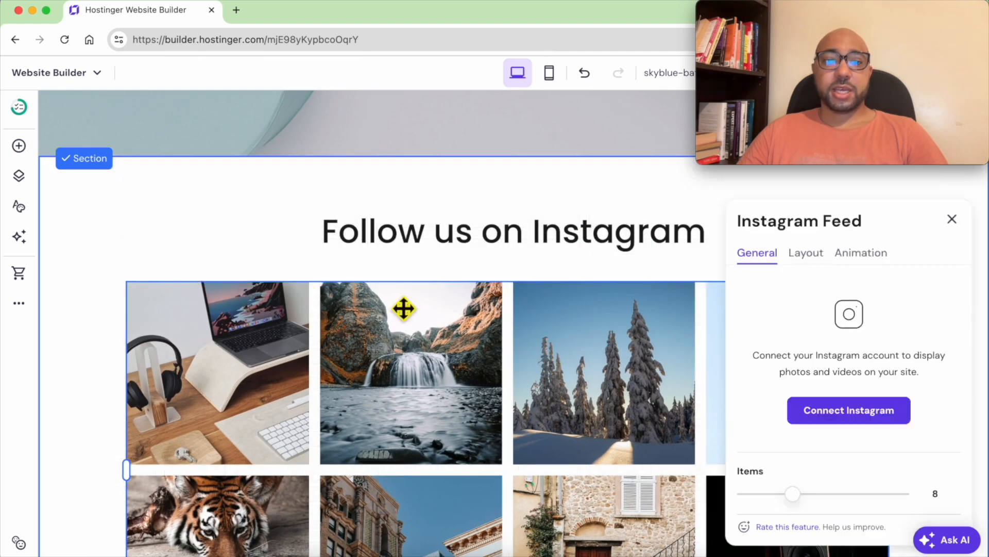
left_click(847, 412)
left_click(10, 8)
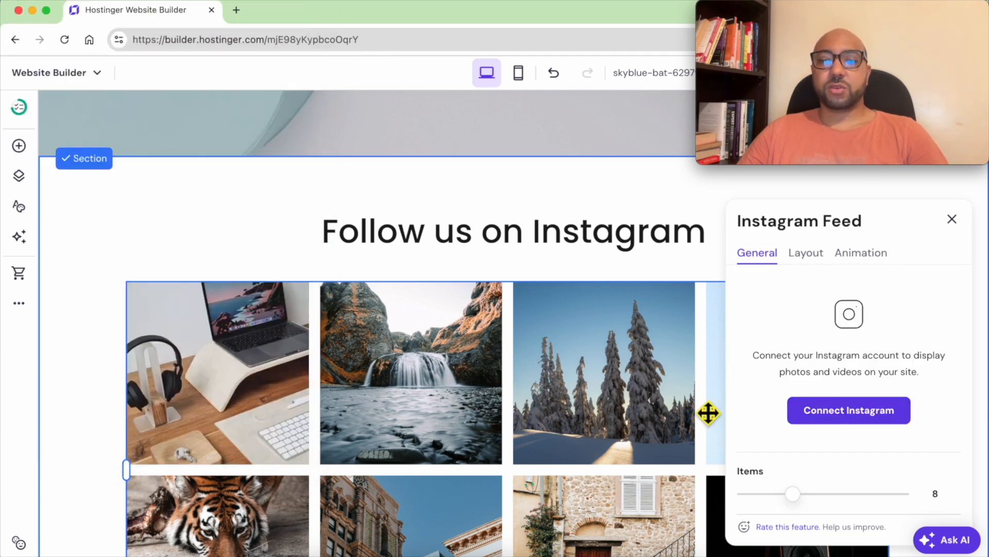
- Limit the Instagram feed to six photos, laid out with 6 items per row and a 24 px gap between photos
mouse_move(792, 492)
left_mouse_down()
mouse_move(857, 499)
mouse_move(767, 506)
mouse_move(791, 506)
left_mouse_up()
left_click(806, 260)
mouse_move(790, 327)
left_mouse_down()
mouse_move(832, 327)
mouse_move(798, 327)
left_mouse_up()
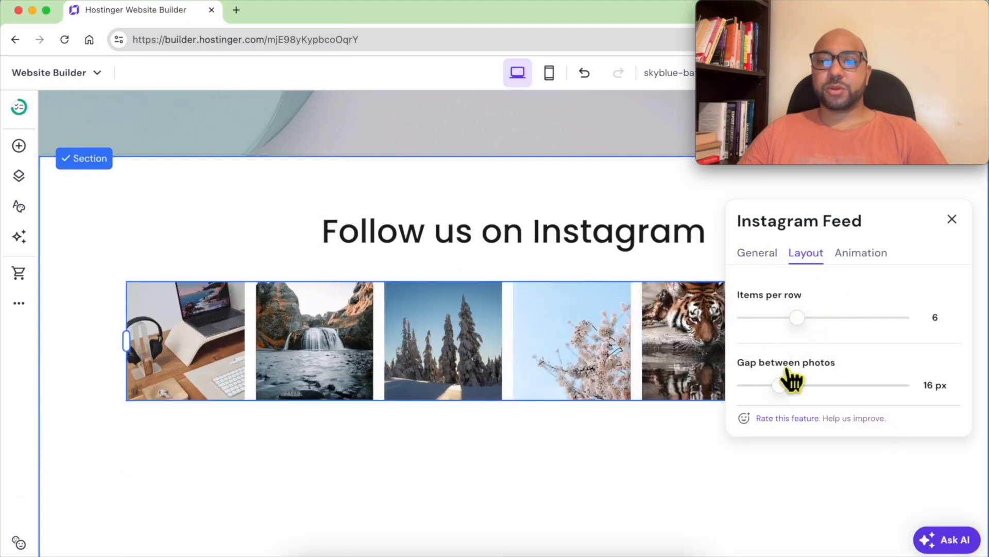
left_click_drag(781, 385, 804, 395)
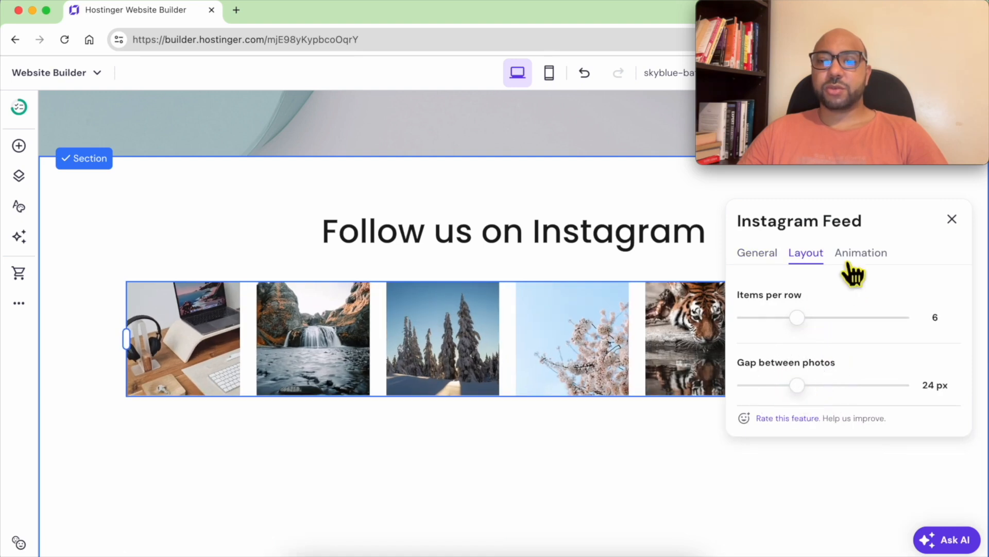
left_click(952, 219)
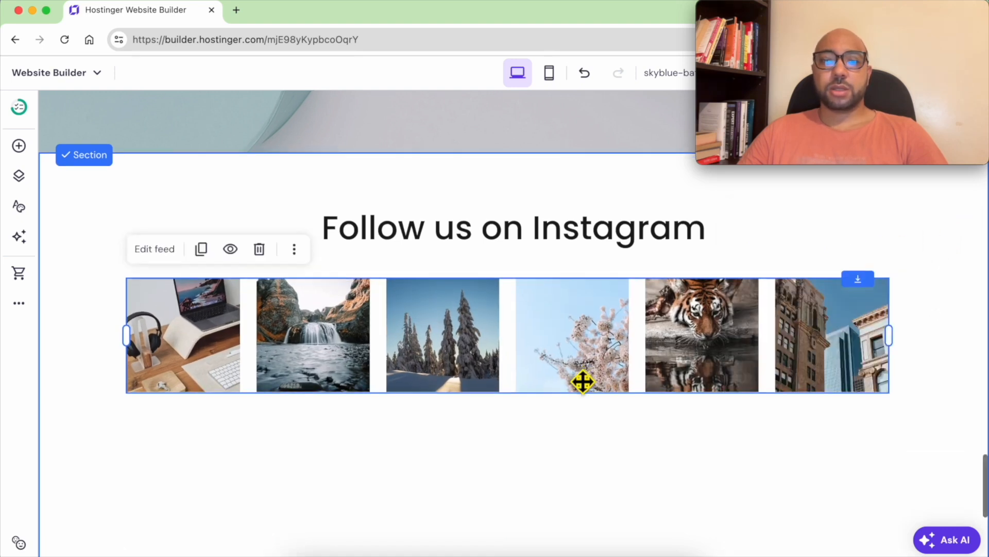
- Check the profile button below the Instagram feed and the footer section at the end of the page
scroll(583, 380, "down", 6)
left_click(528, 296)
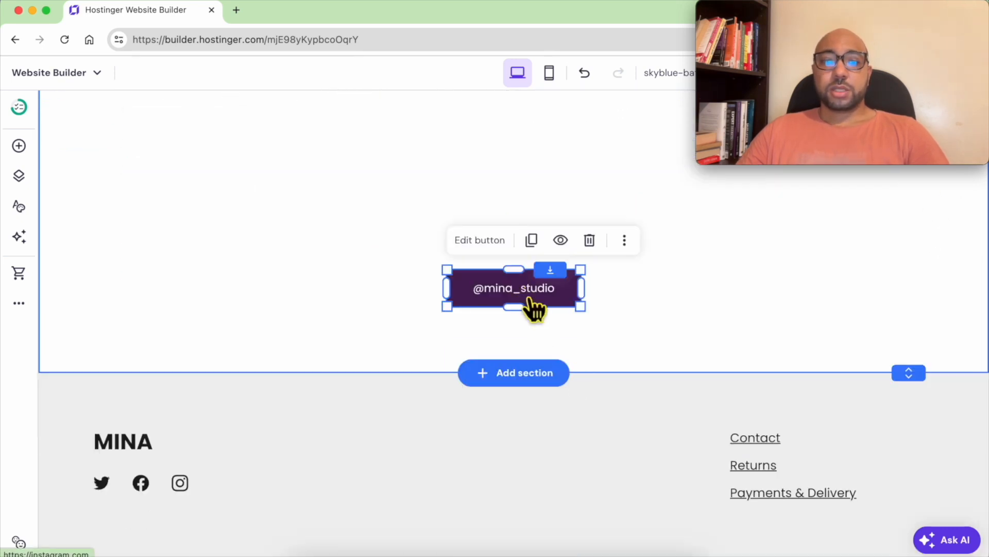
scroll(367, 341, "up", 3)
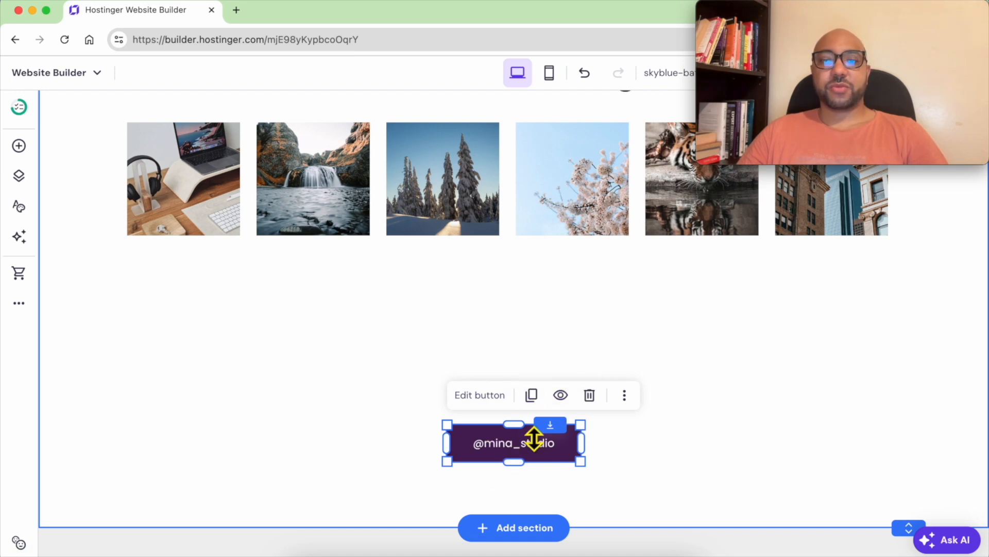
scroll(525, 449, "down", 3)
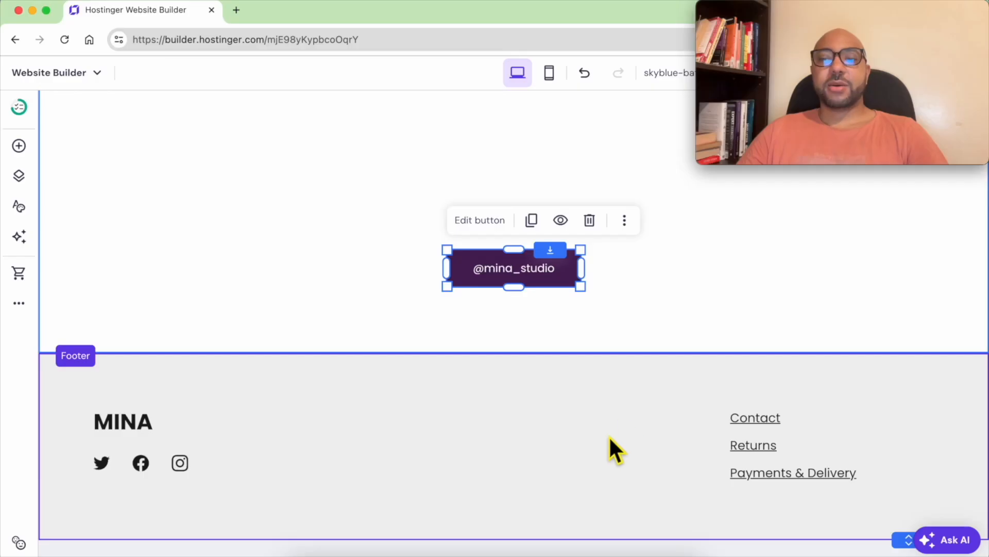
left_click(602, 458)
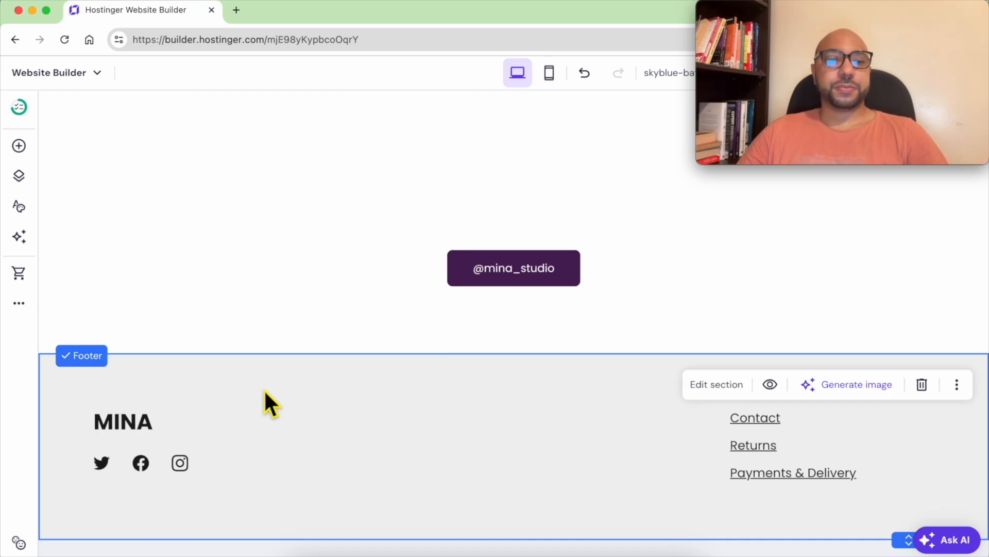
- Start adding a page to the site using the Privacy policy template
left_click(19, 177)
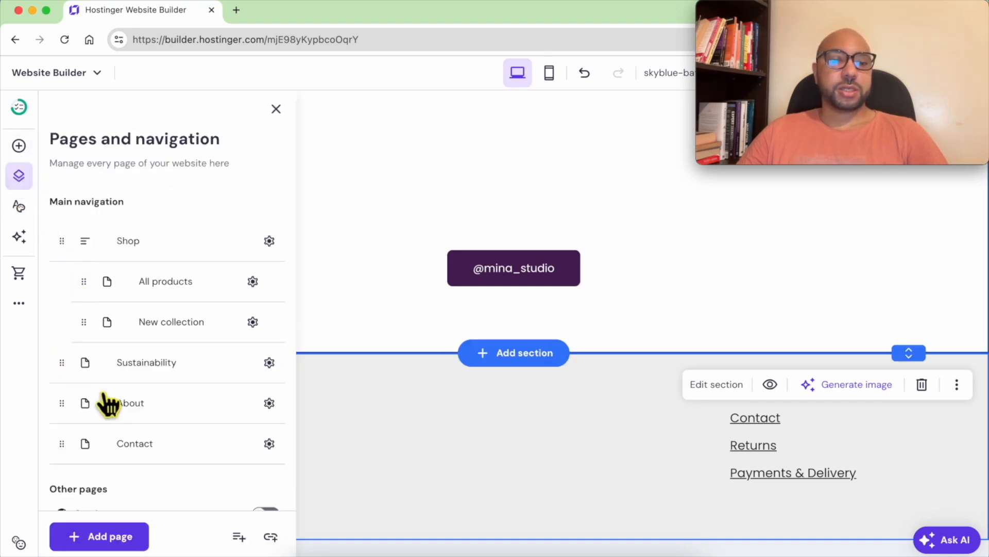
left_click(117, 541)
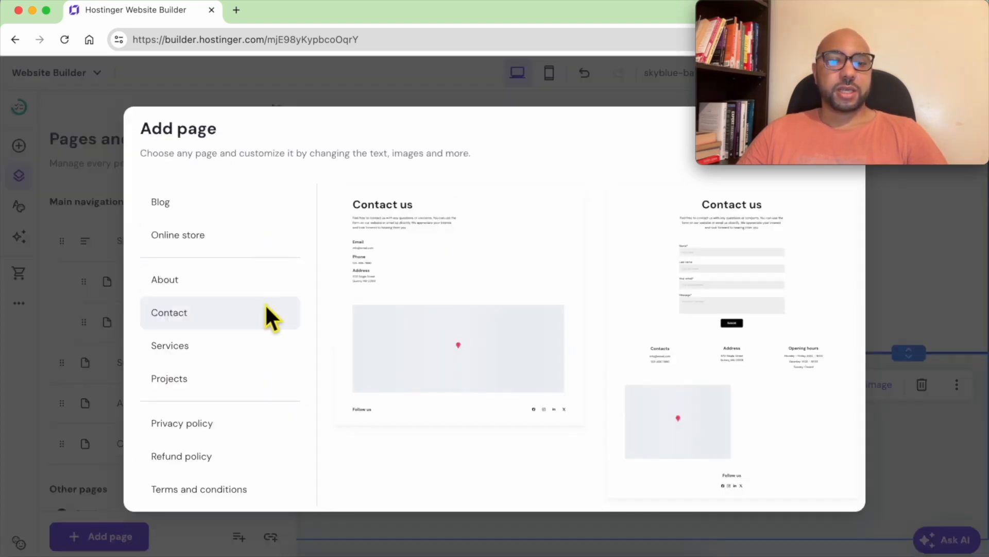
left_click(235, 429)
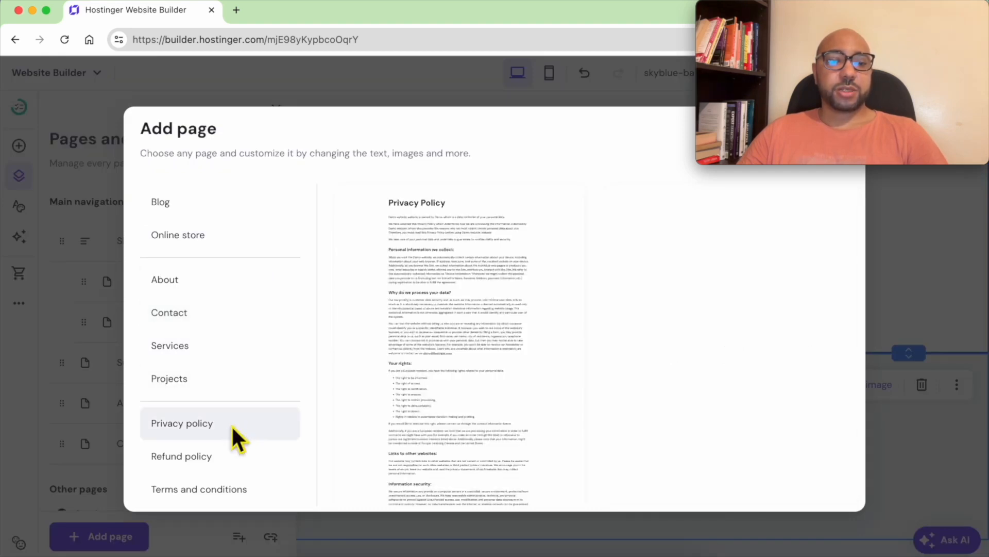
scroll(456, 309, "down", 5)
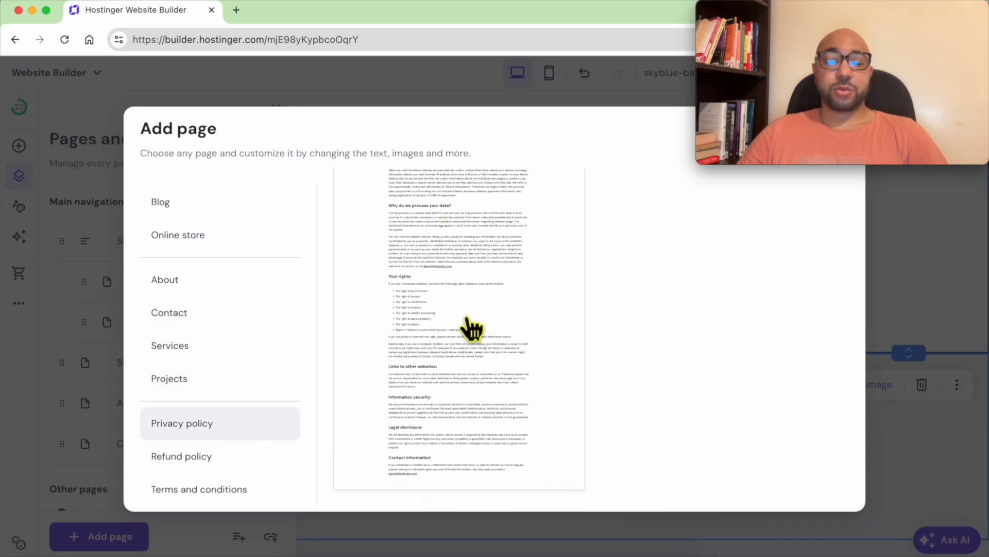
left_click(458, 278)
left_click(420, 227)
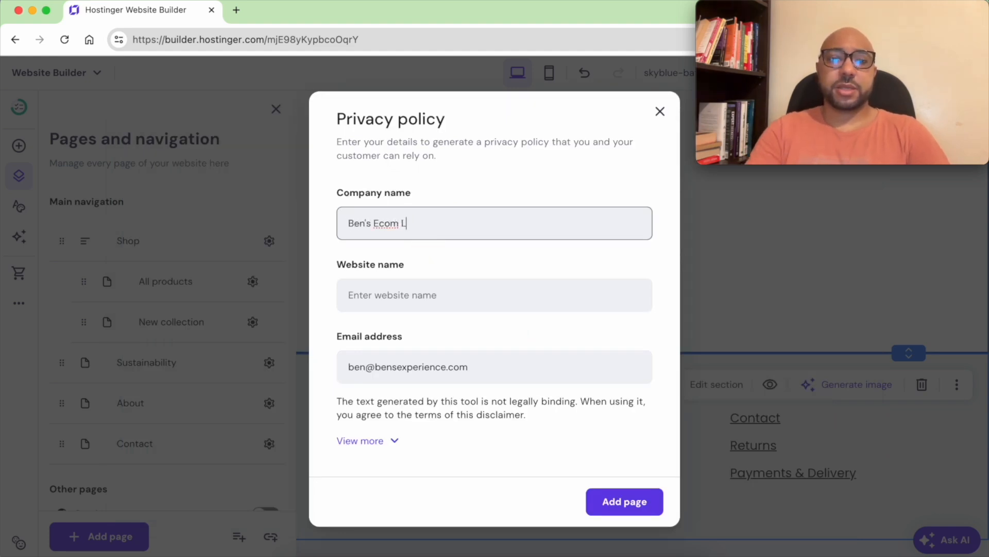
left_click(415, 295)
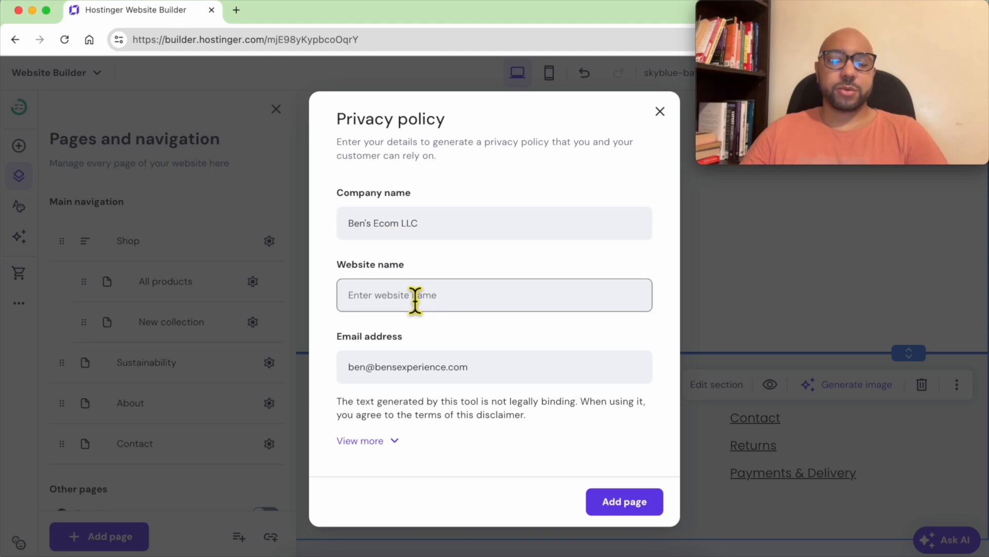
type("Www")
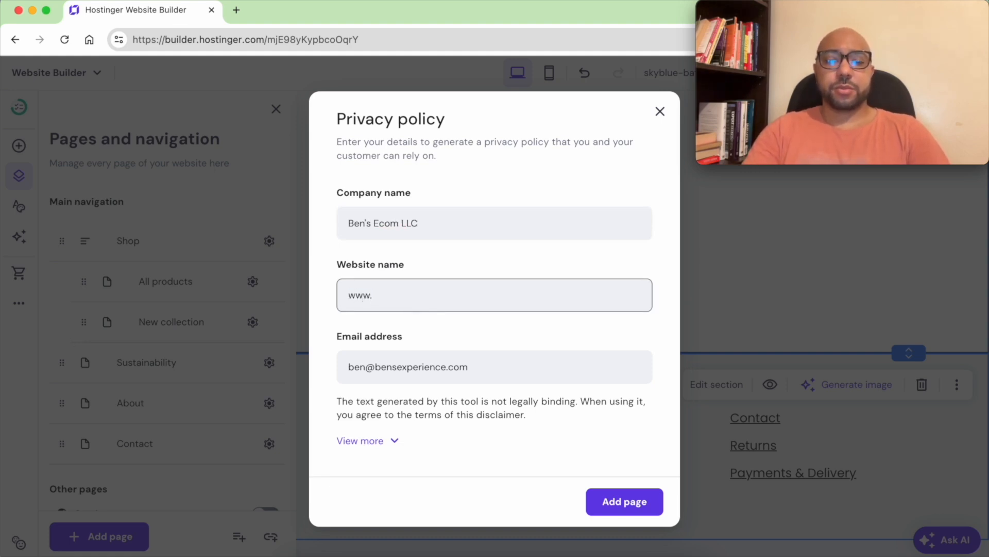
type(".bensllc.com")
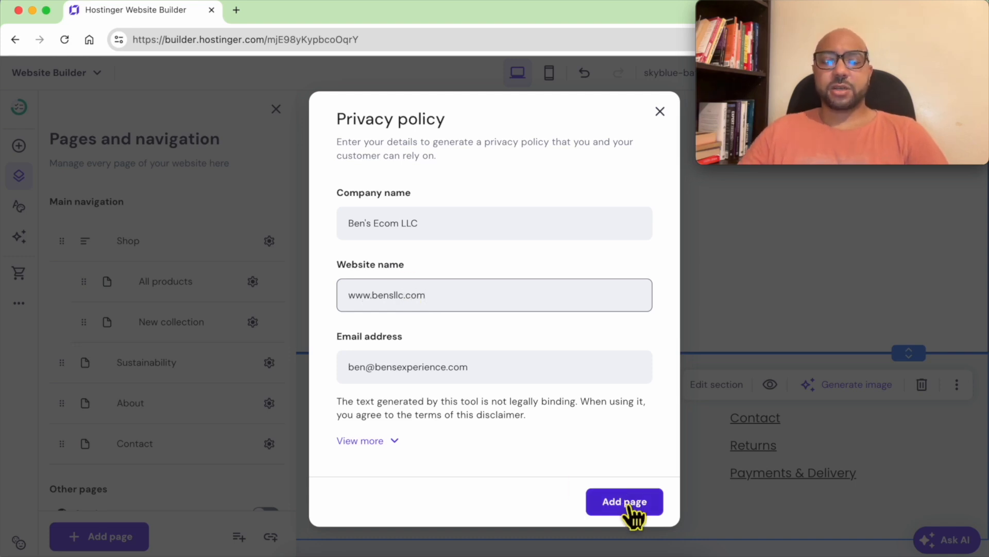
left_click(651, 506)
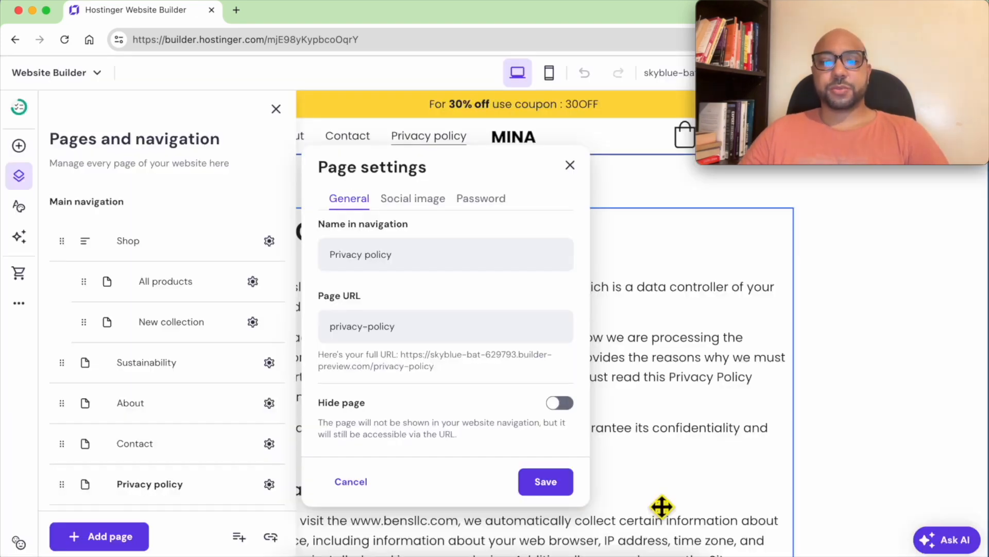
- Leave the new page's settings and read through the generated privacy policy down to the footer
left_click(667, 327)
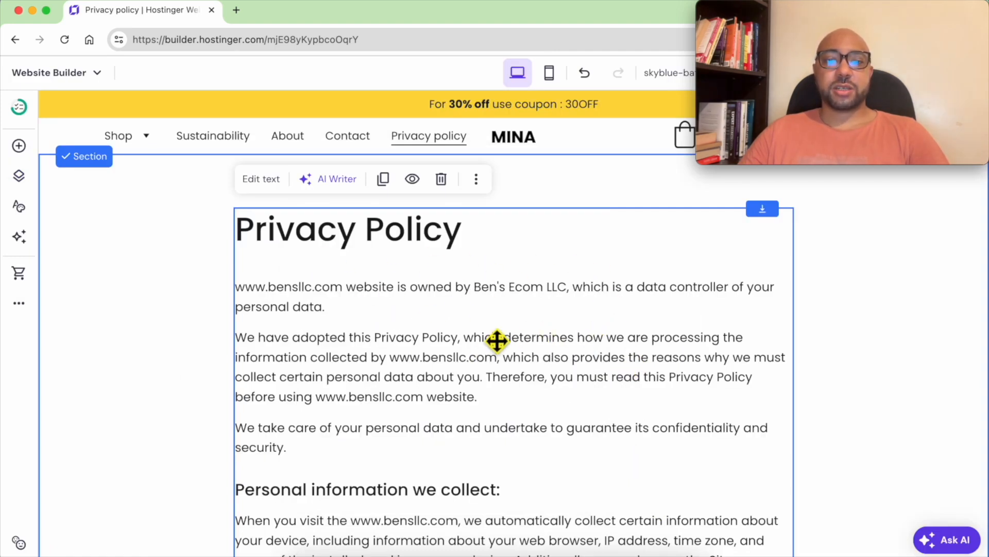
scroll(497, 341, "down", 20)
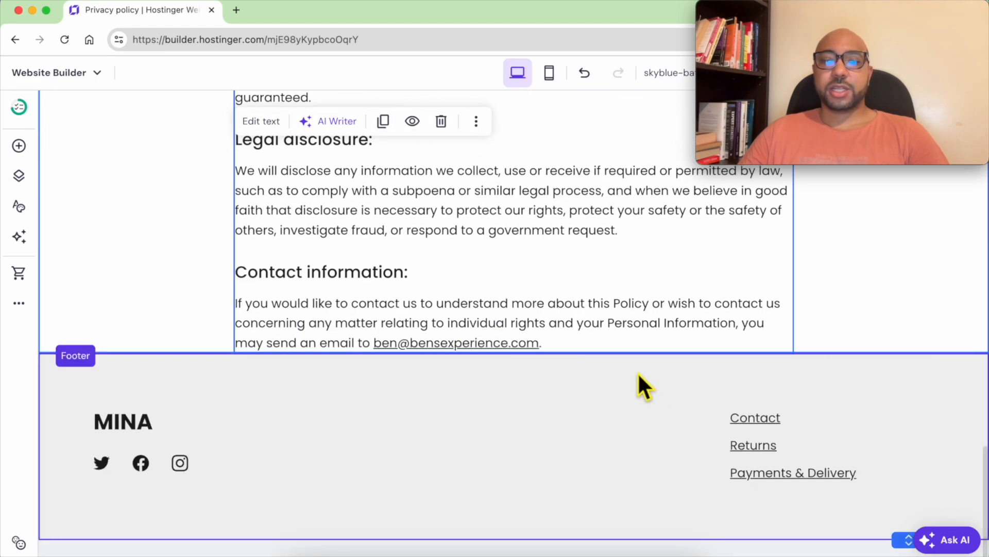
scroll(638, 372, "up", 20)
left_click_drag(870, 20, 858, 408)
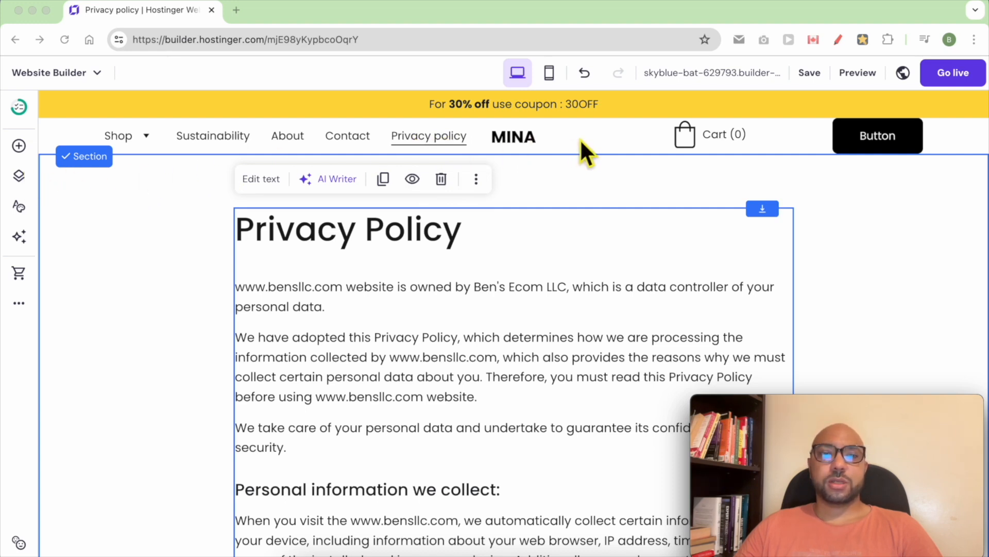
- Move the Privacy policy page out of the main navigation into the "Hidden from navigation" group
left_click(11, 174)
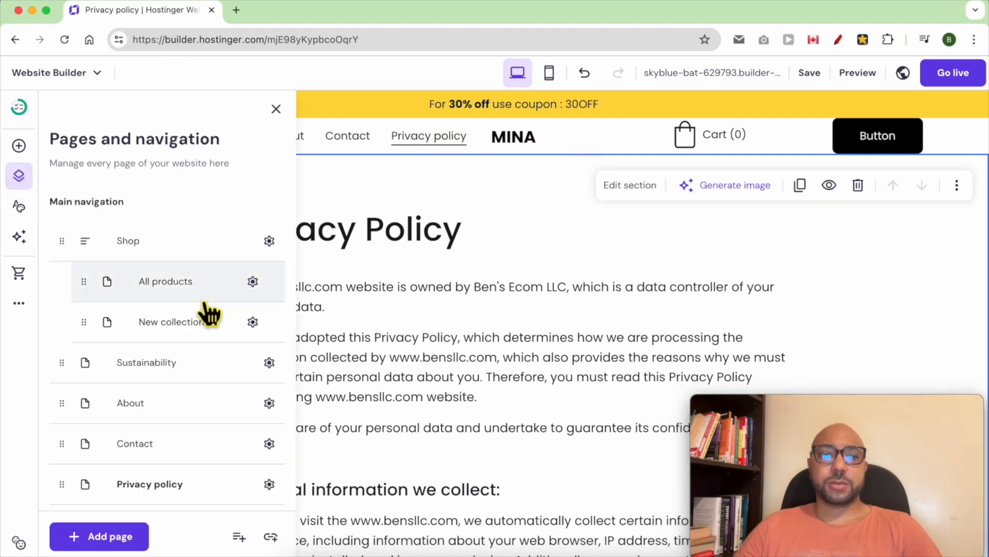
scroll(210, 315, "down", 3)
scroll(211, 315, "down", 1)
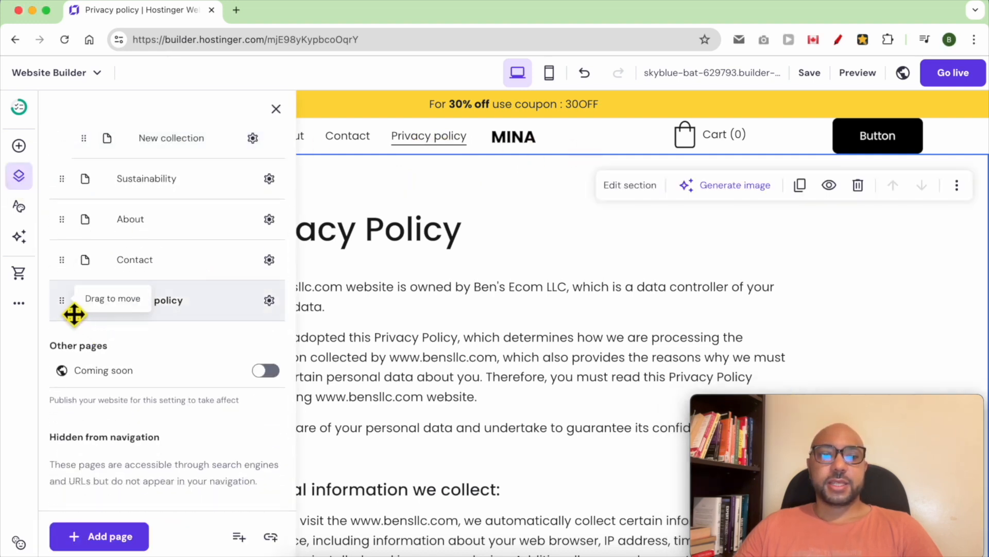
left_click_drag(74, 313, 73, 413)
triple_click(78, 337)
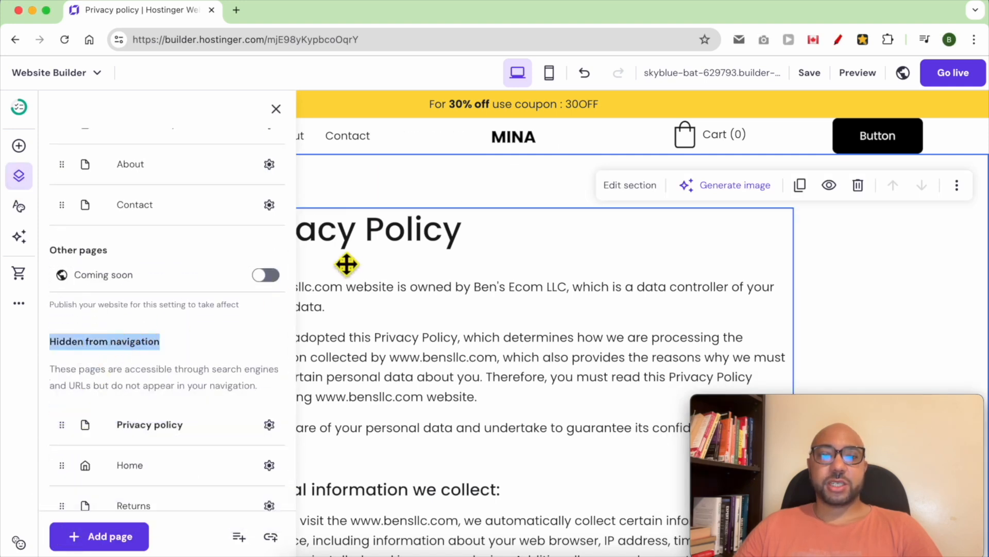
left_click(376, 179)
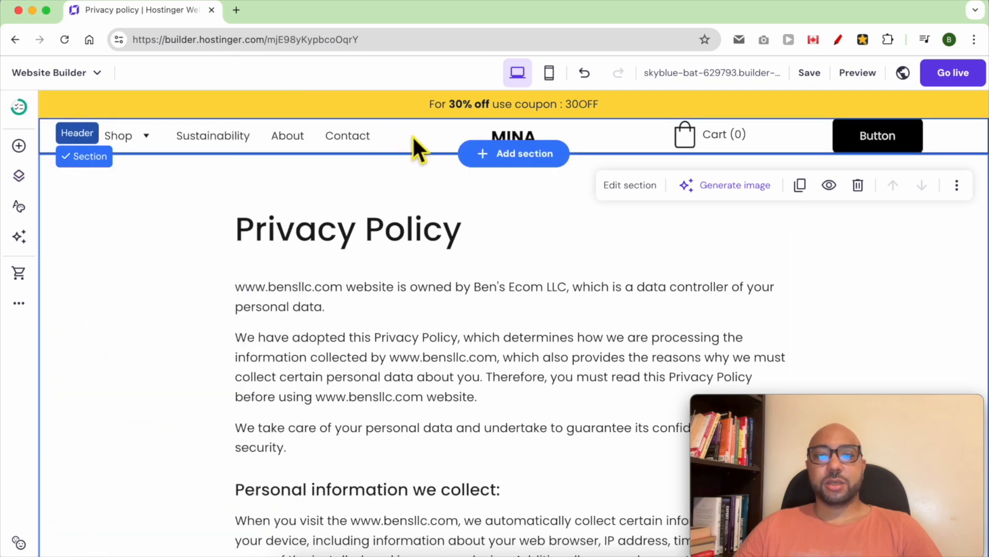
- Add a text element to the middle of the footer and give it the Paragraph 1 style
scroll(433, 267, "down", 20)
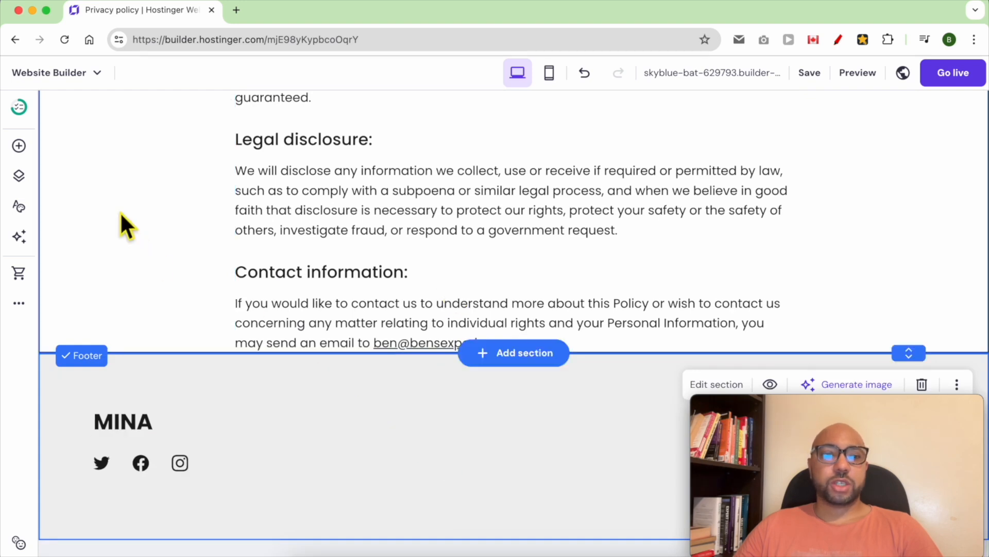
left_click(19, 147)
left_click_drag(110, 230, 405, 422)
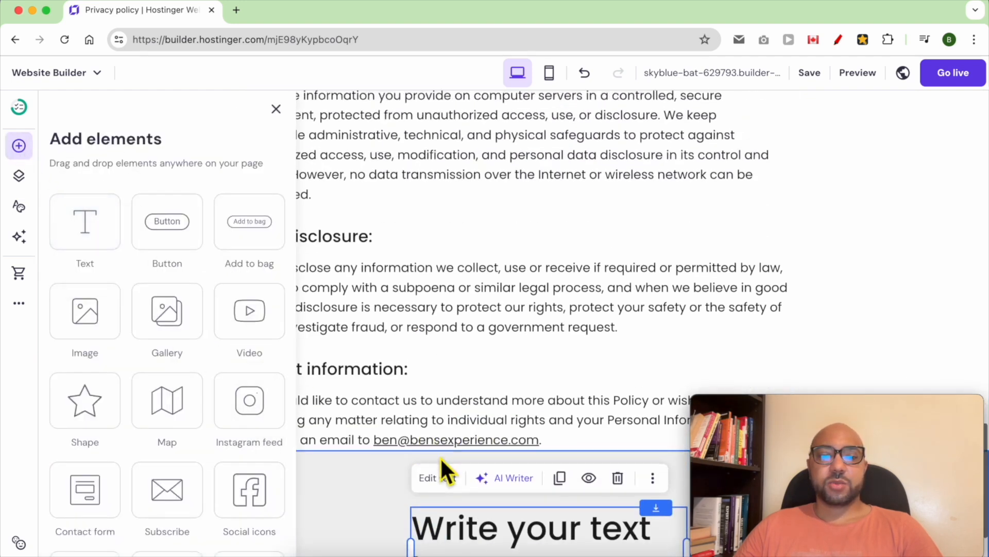
double_click(467, 454)
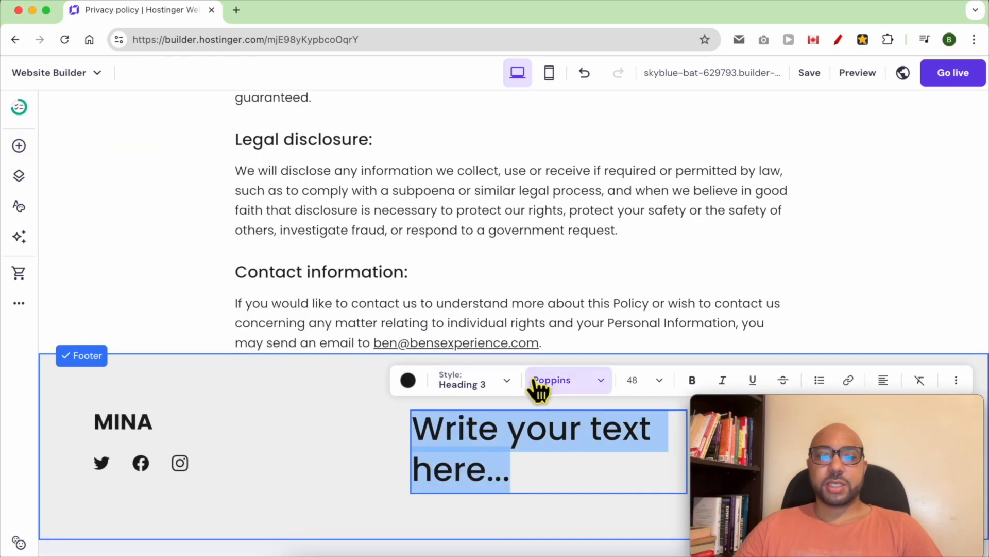
left_click(506, 389)
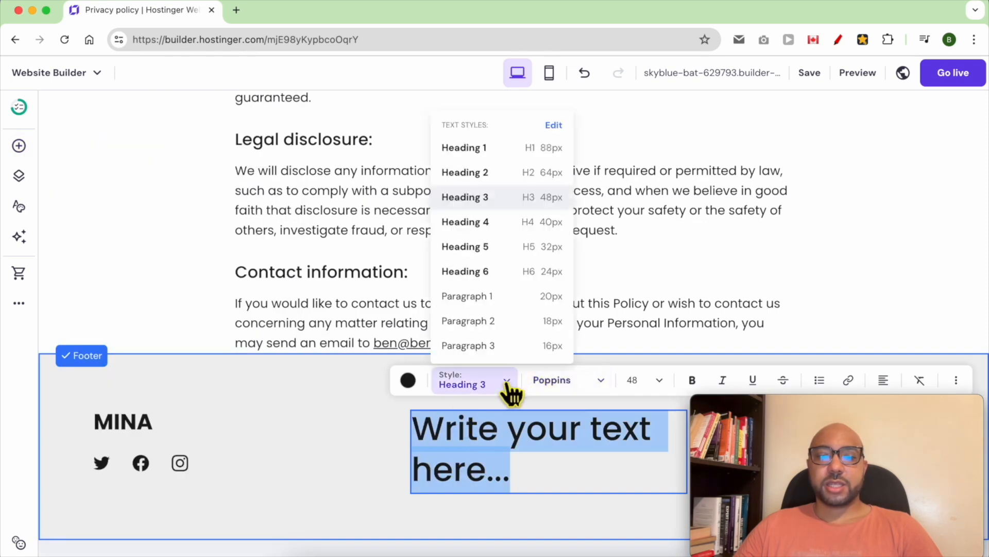
left_click(498, 298)
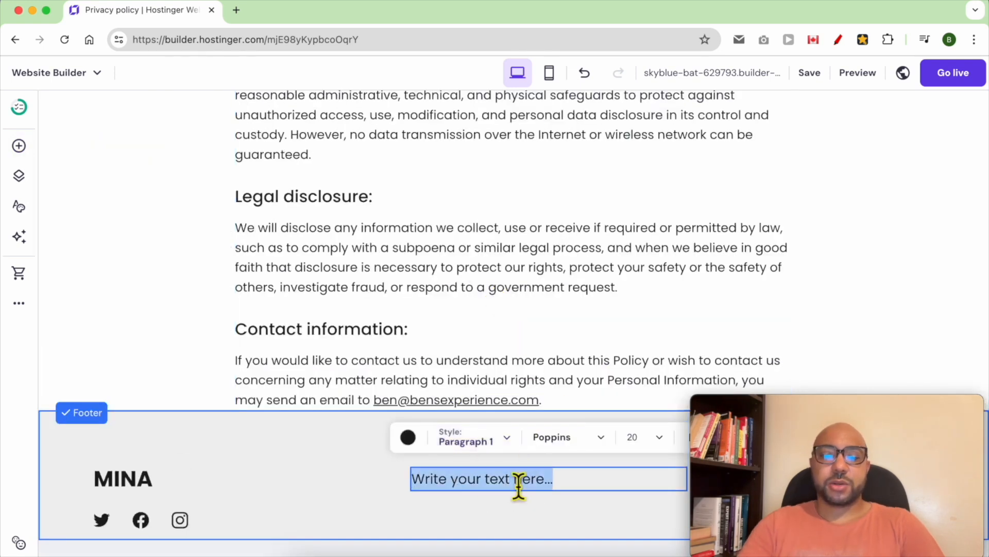
- Enter "Privacy policy" as the new footer text and set its font size to 16
type("Privacy polciy")
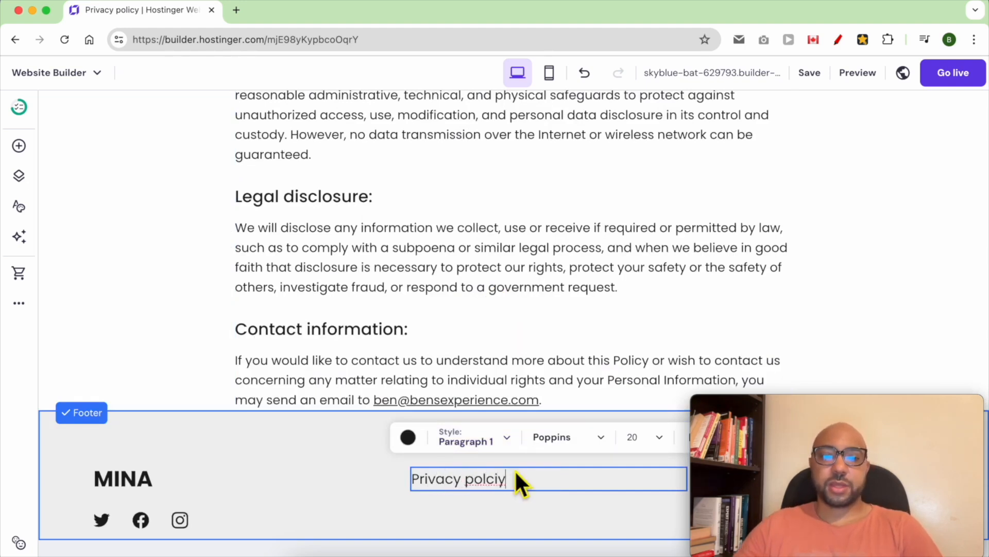
triple_click(515, 473)
left_click(657, 437)
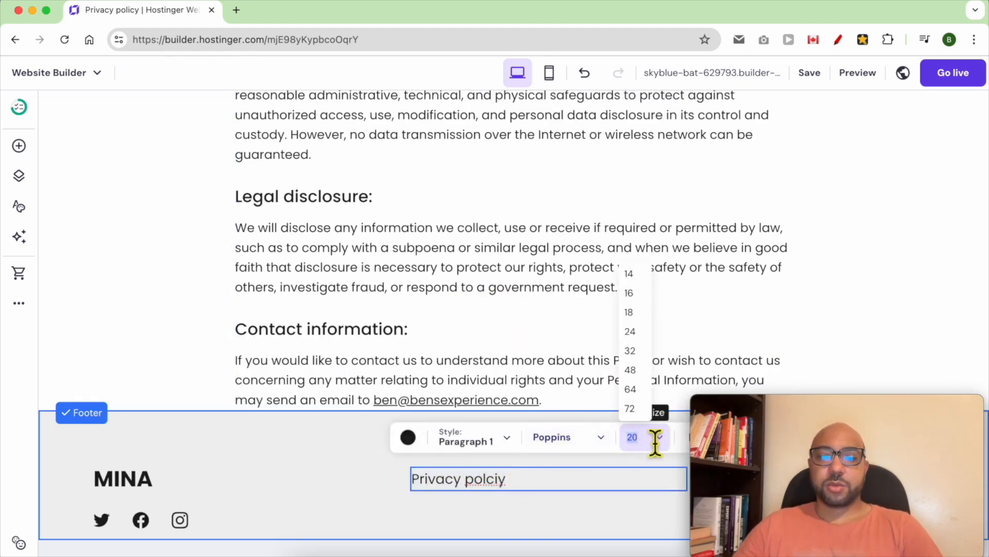
left_click(638, 293)
left_click(503, 477)
key("BackSpace")
key("BackSpace")
type("cy")
key("BackSpace")
key("BackSpace")
type("icy")
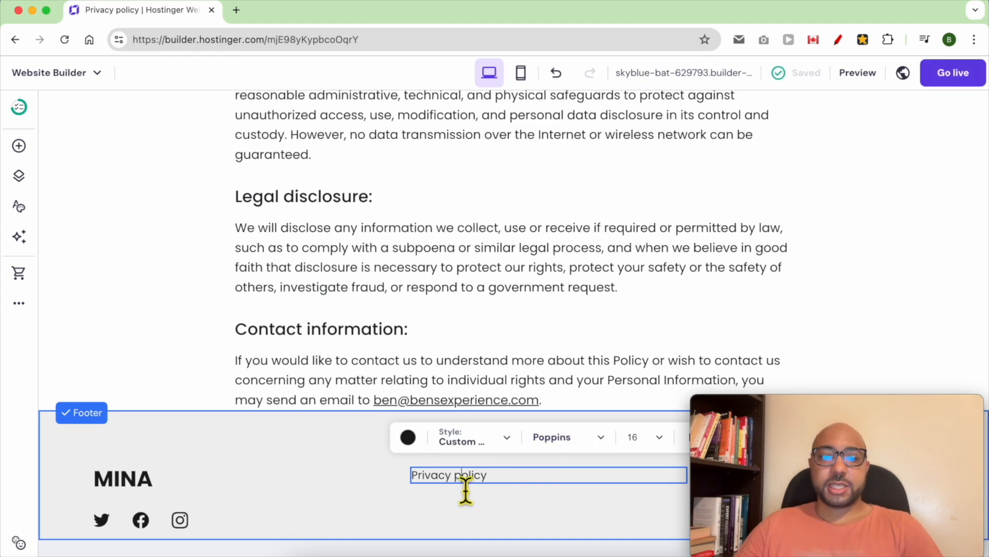
- Link the footer's "Privacy policy" text to the Privacy policy page and shrink its text box near the footer's centre
triple_click(465, 491)
left_click_drag(765, 402, 762, 214)
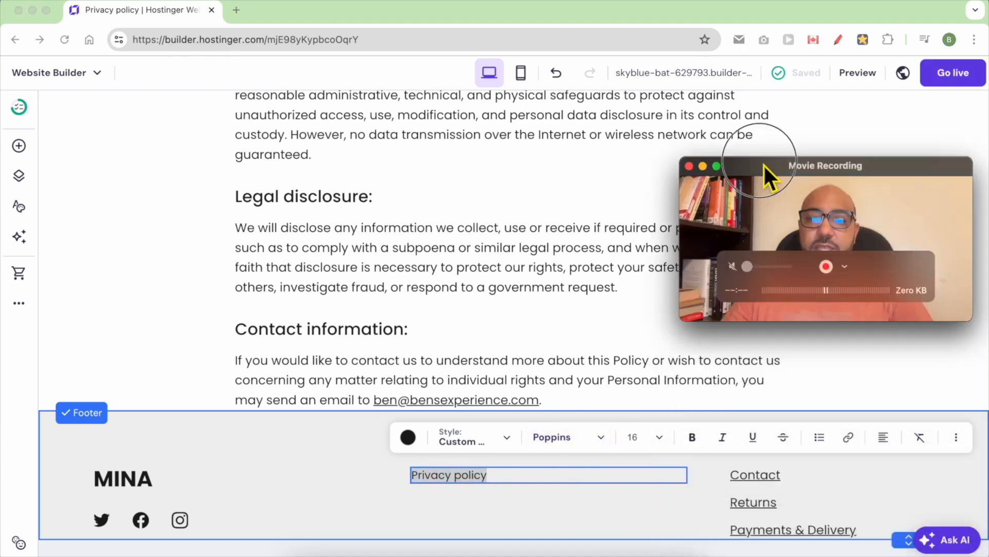
left_click(849, 438)
left_click(667, 270)
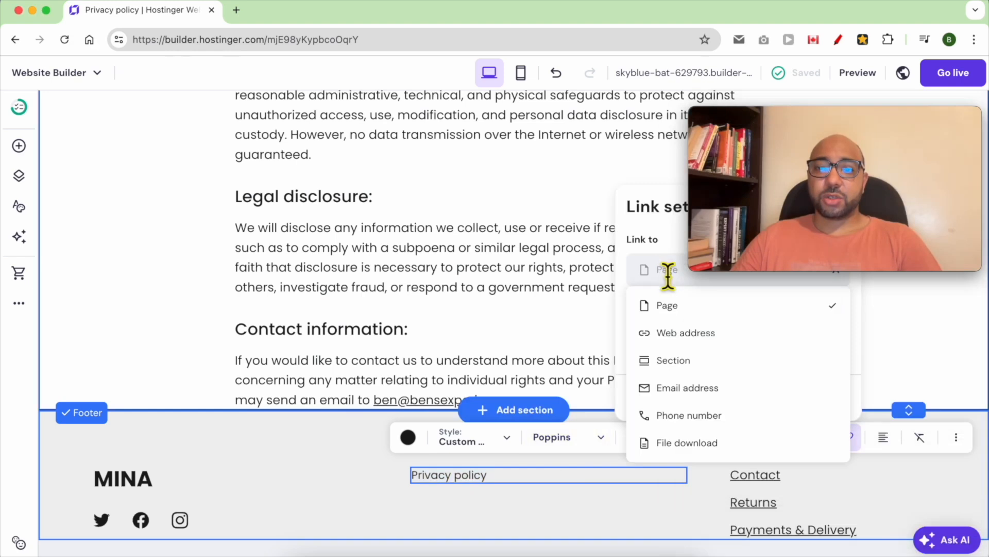
left_click(676, 307)
left_click(685, 311)
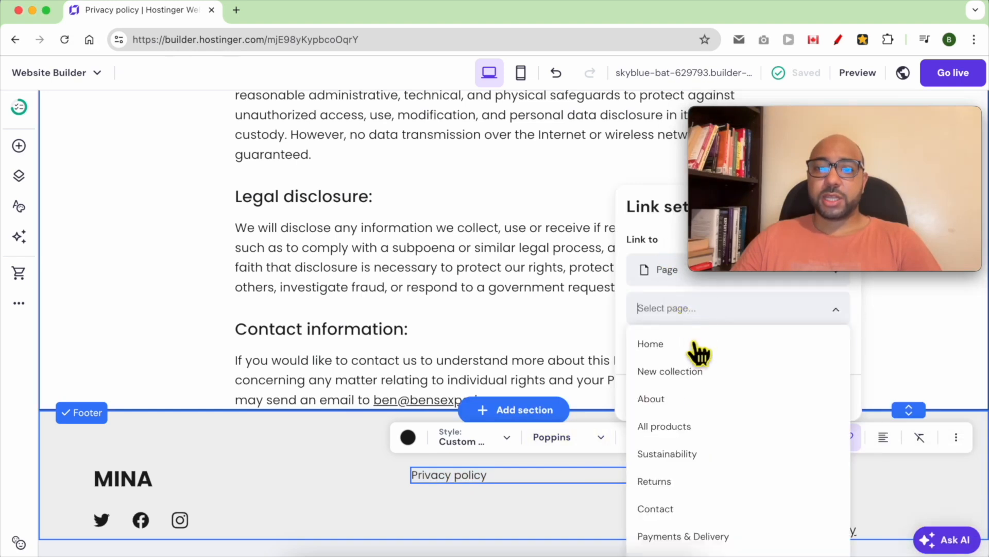
scroll(719, 515, "down", 3)
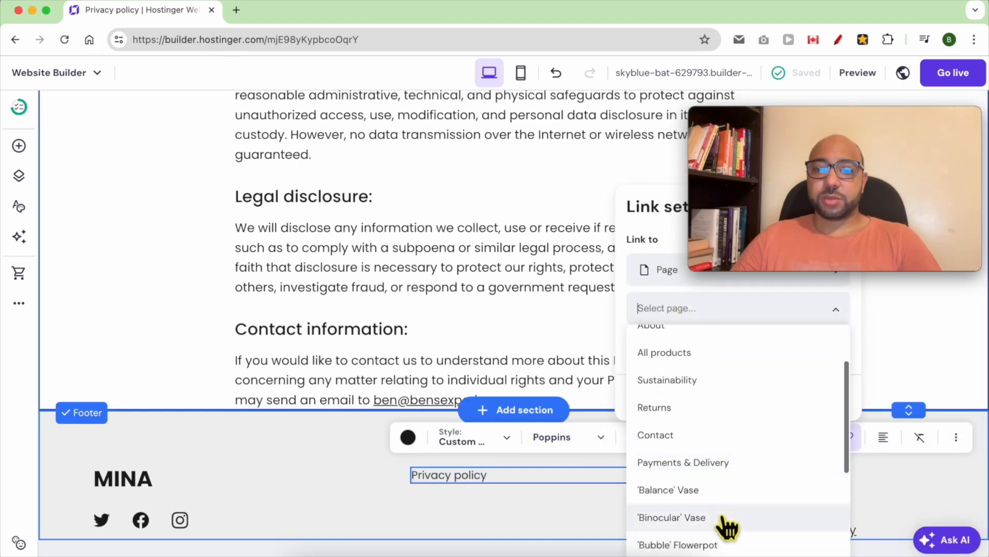
scroll(727, 525, "down", 4)
left_click(718, 540)
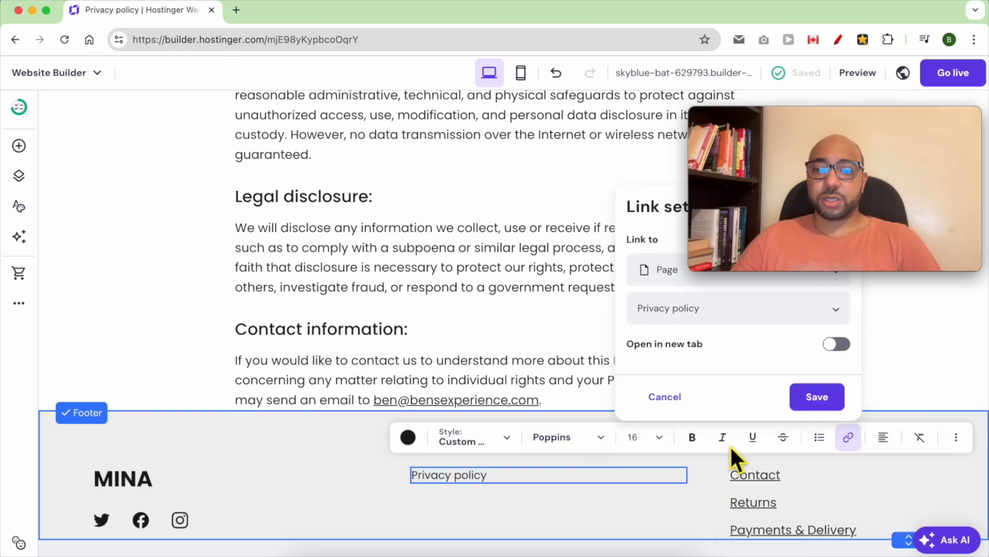
left_click(817, 396)
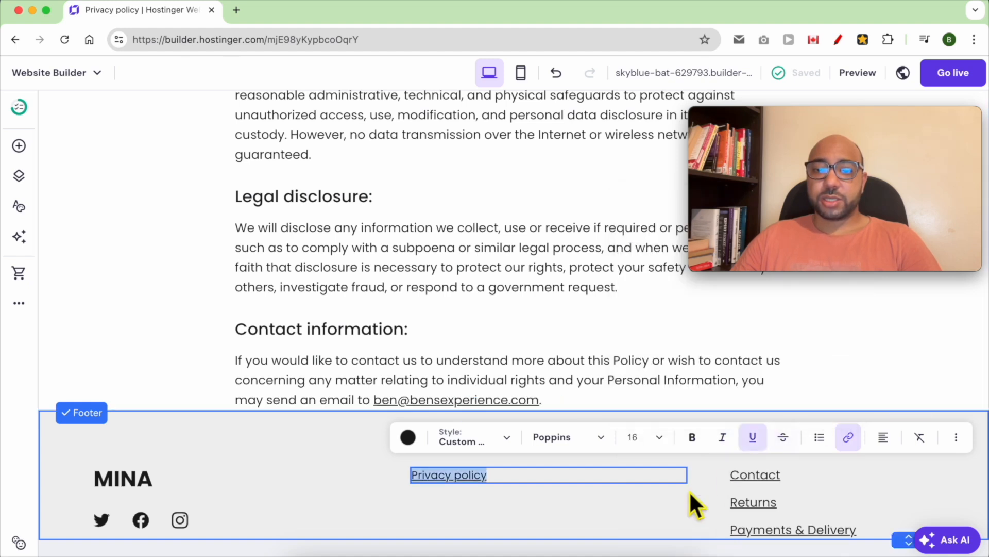
left_click_drag(696, 481, 541, 470)
left_click(542, 487)
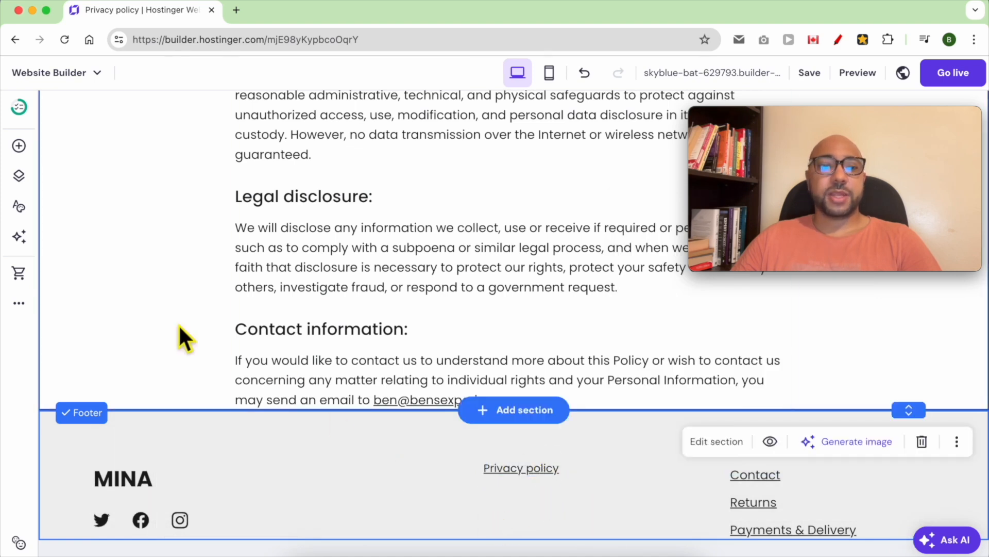
- Start adding a new page from the Terms and conditions template
left_click(19, 176)
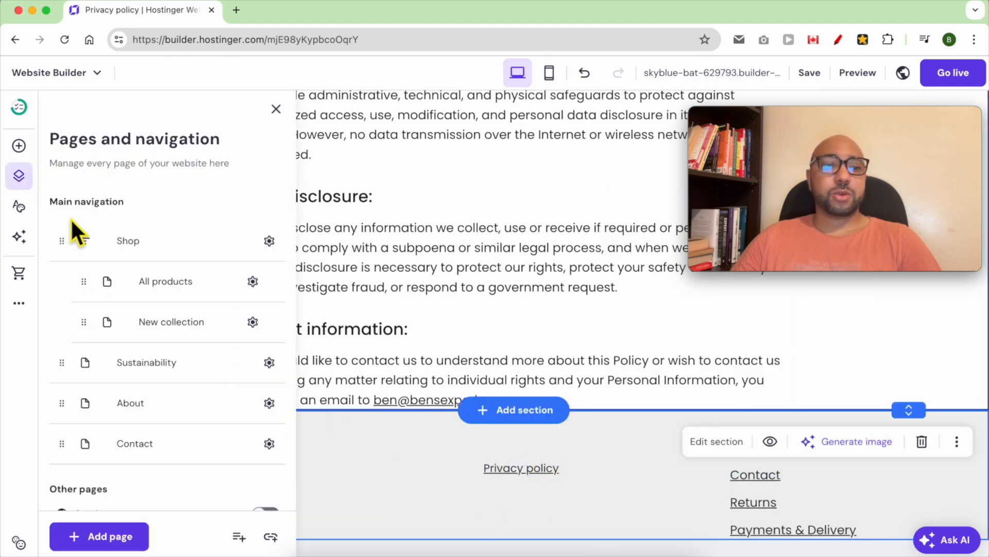
left_click(113, 536)
scroll(249, 392, "down", 3)
scroll(242, 386, "up", 3)
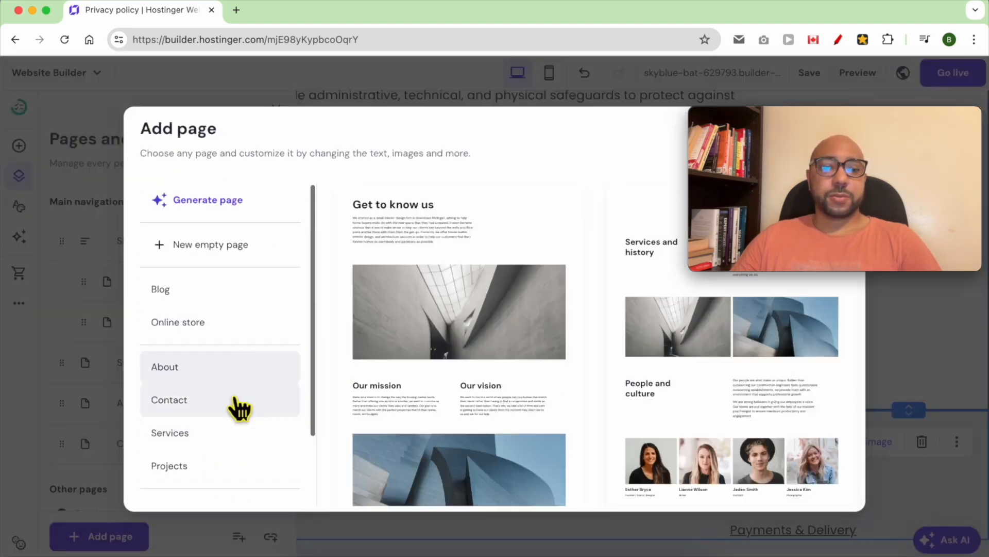
left_click(242, 402)
scroll(253, 420, "down", 3)
left_click(249, 487)
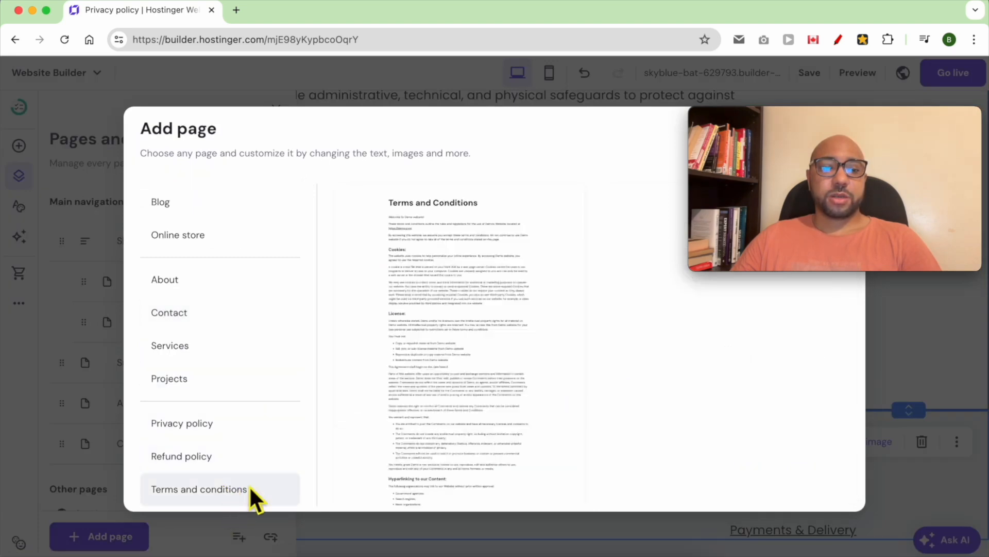
left_click(432, 335)
left_click(424, 195)
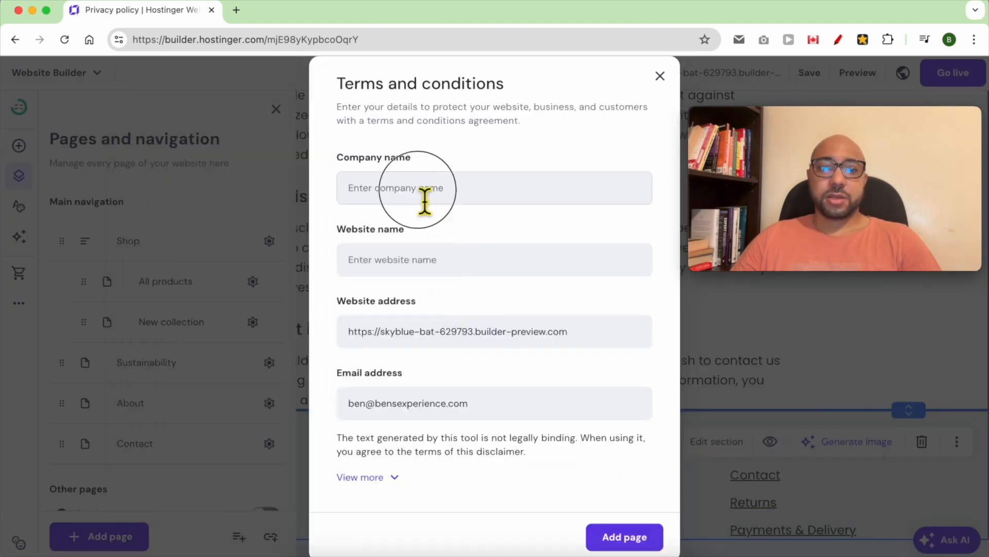
type("Ben's Ecom LLC")
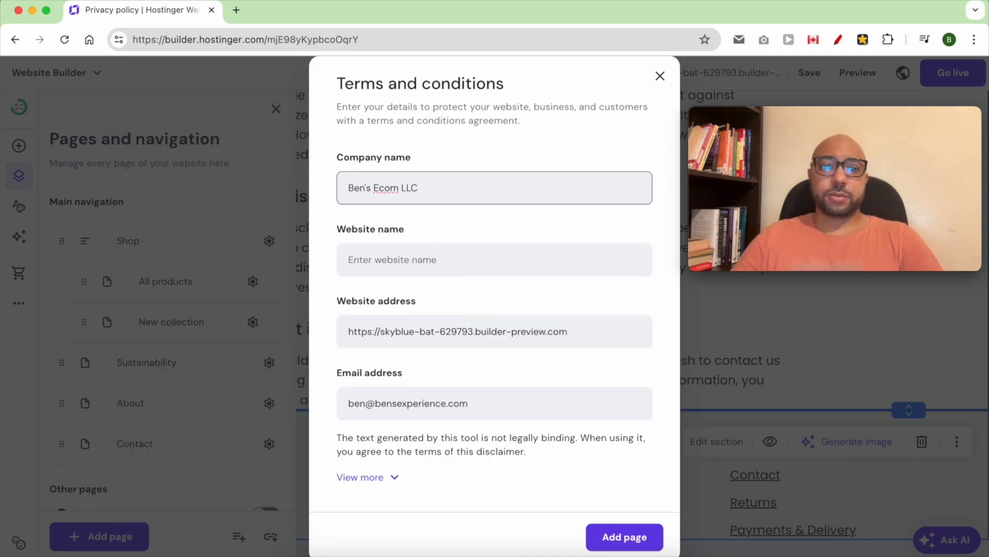
left_click(412, 266)
type("www.bensllc.com")
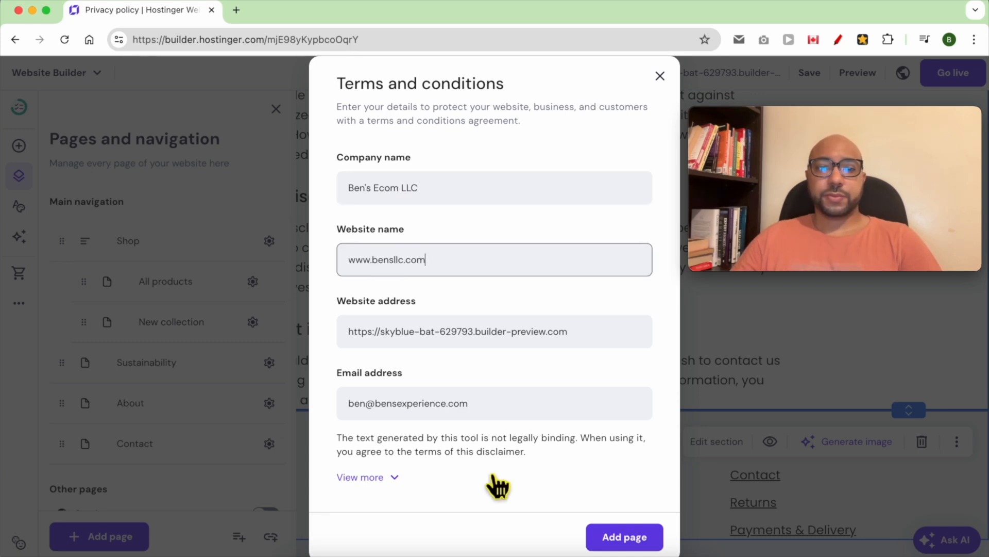
left_click(633, 530)
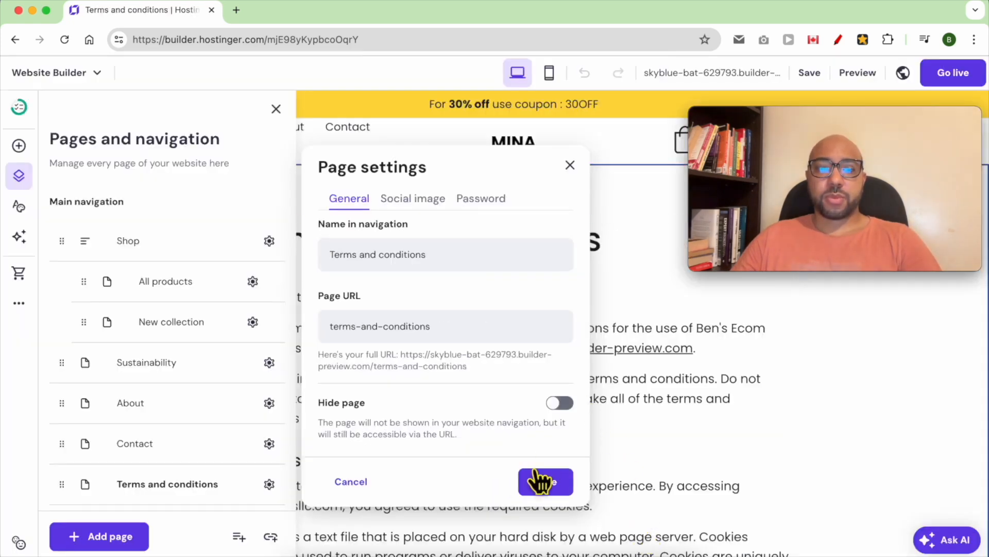
left_click(546, 487)
left_click(501, 289)
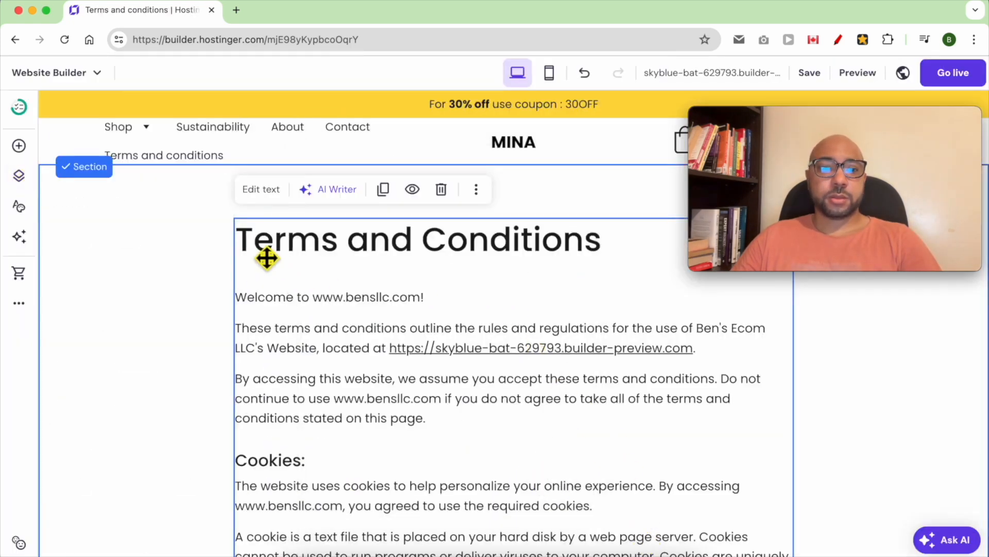
- Move the Terms and conditions page into the "Hidden from navigation" group, directly below Privacy policy
left_click(19, 181)
scroll(154, 422, "down", 6)
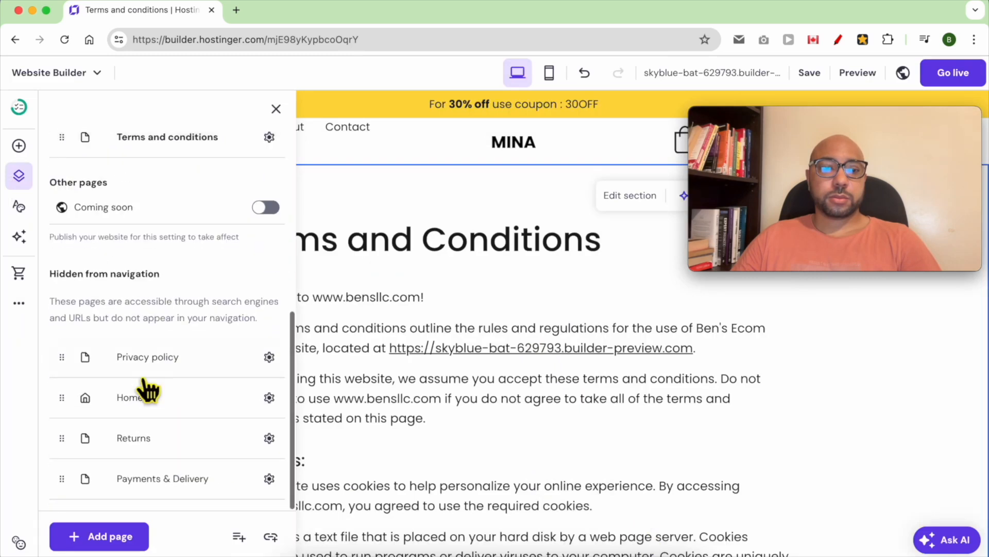
scroll(148, 391, "up", 3)
left_click_drag(62, 285, 110, 487)
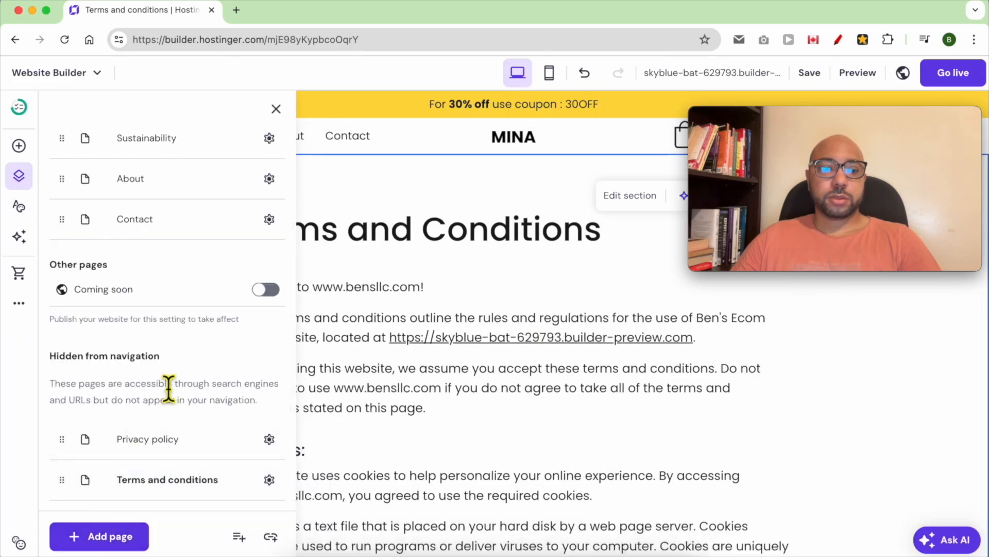
left_click(515, 291)
scroll(513, 331, "down", 20)
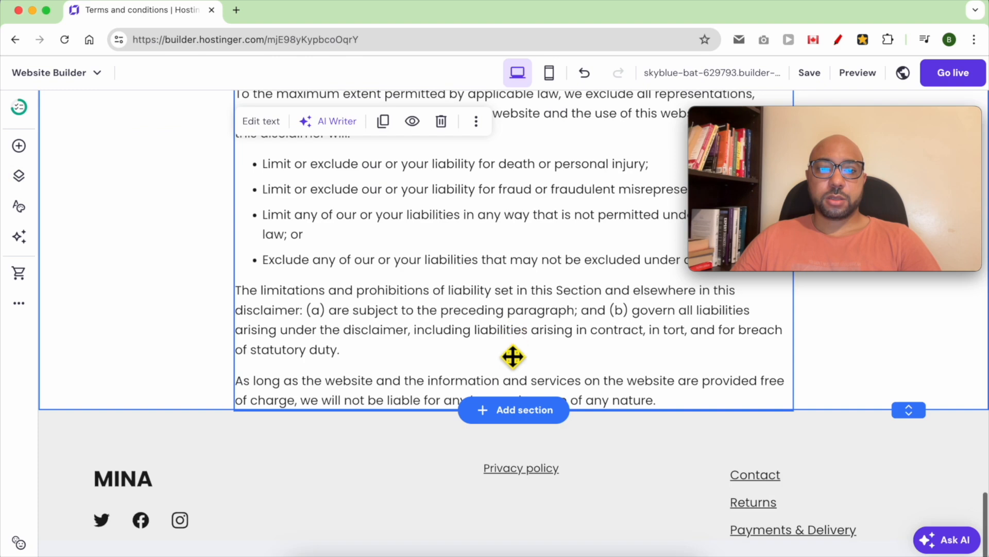
left_click(18, 146)
left_click_drag(115, 238, 524, 510)
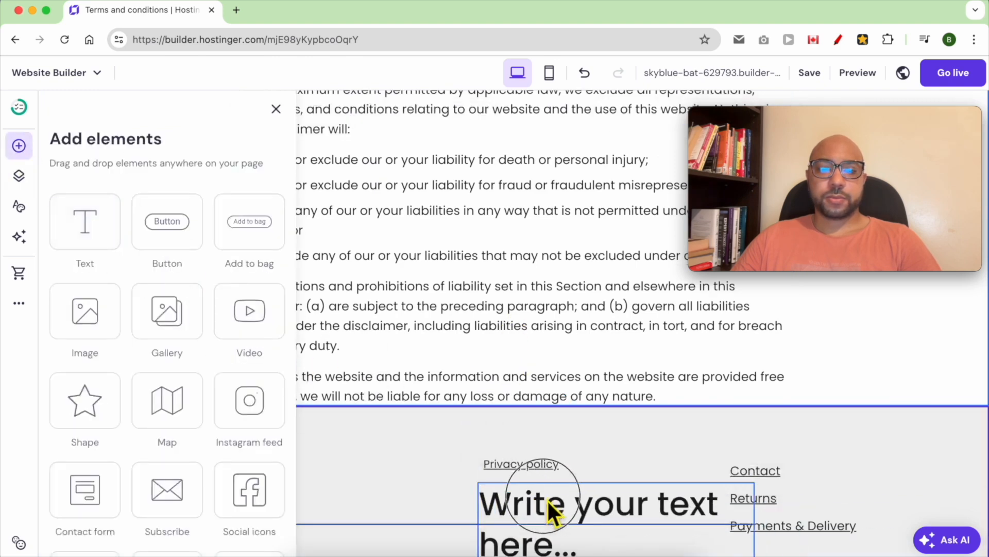
left_click(685, 453)
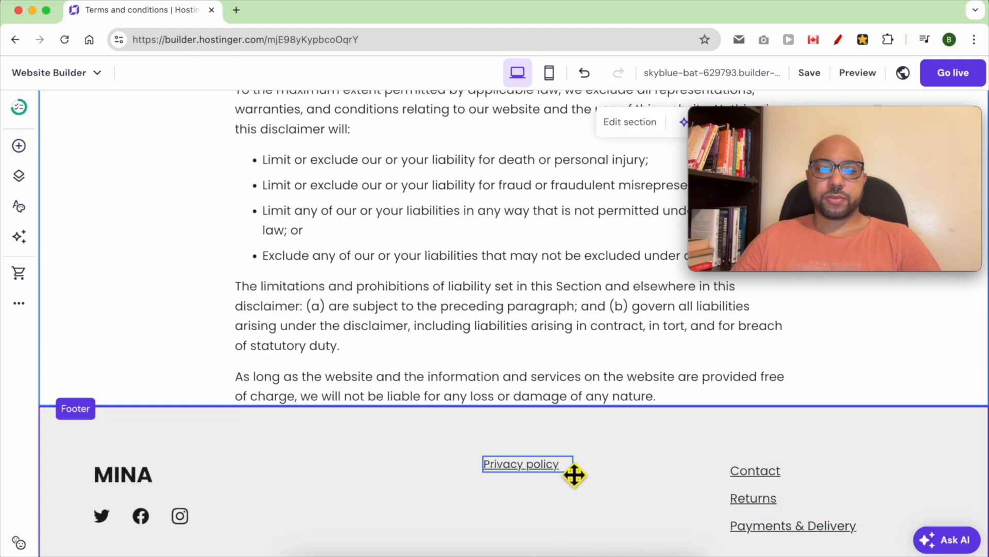
- Duplicate the footer's "Privacy policy" text and place the copy directly below the original
left_click(578, 474)
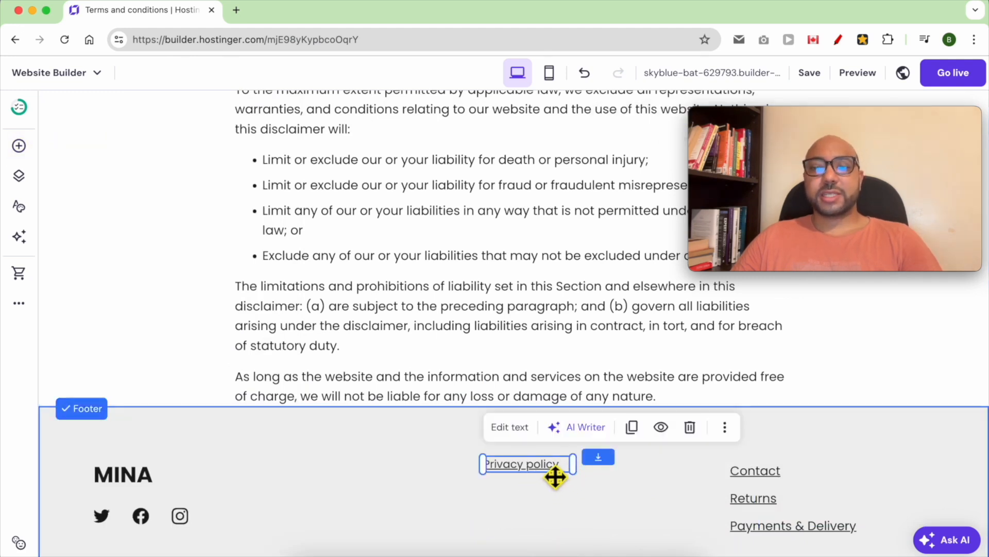
left_click(634, 431)
left_click_drag(570, 490, 573, 498)
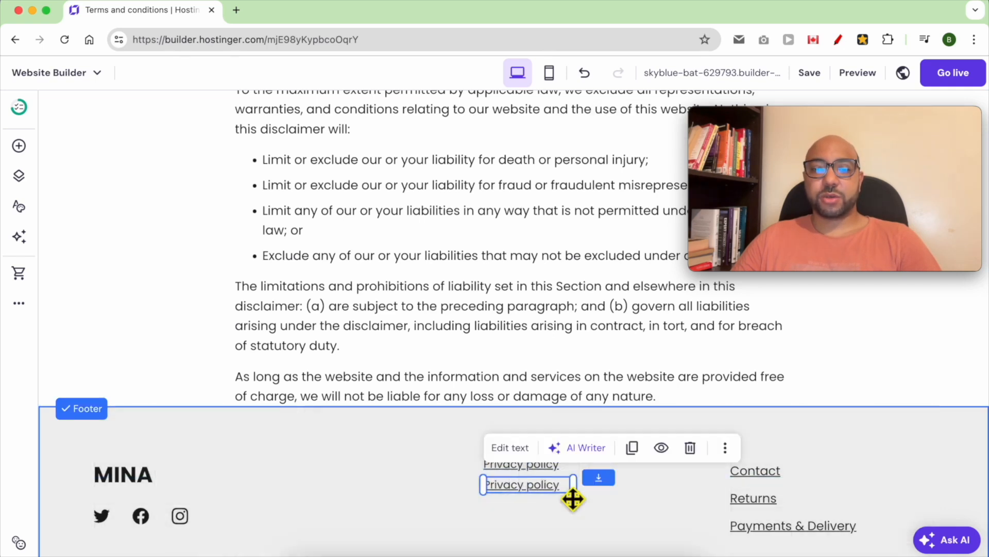
- Replace the duplicated footer text with "Terms and conditions"
double_click(572, 498)
key("BackSpace")
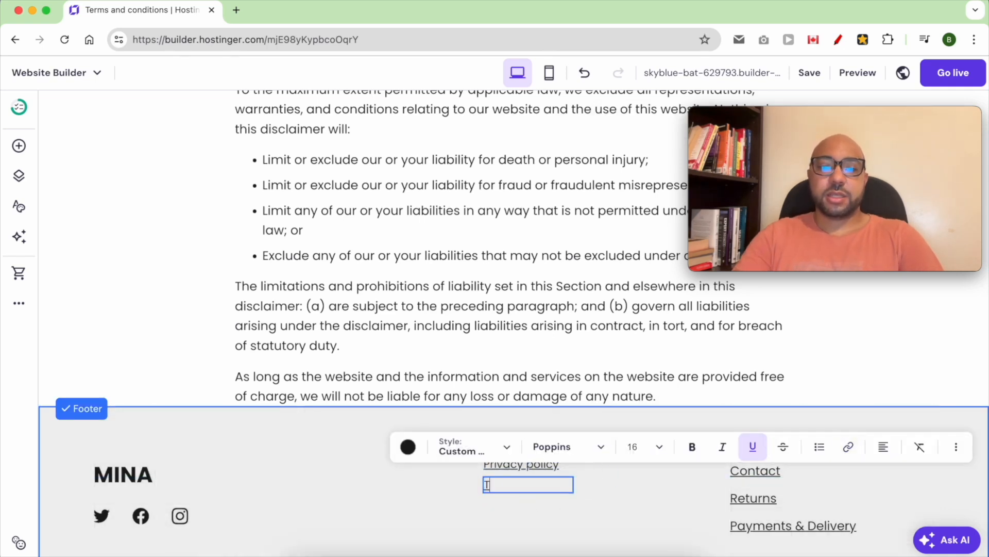
type("Terms and conf")
key("BackSpace")
type("ditions")
key("super+a")
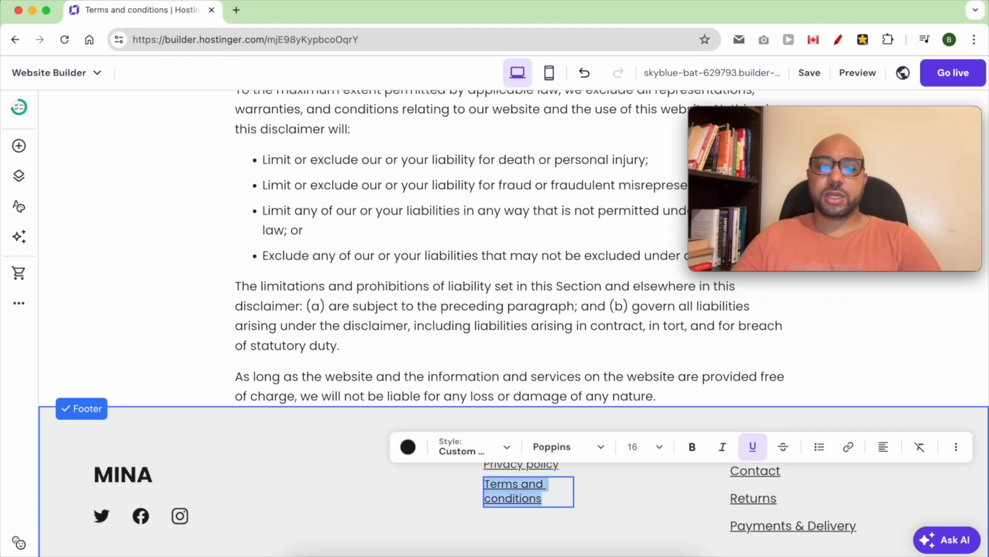
- Link the footer's "Terms and conditions" text to the Terms and conditions page
left_click(849, 448)
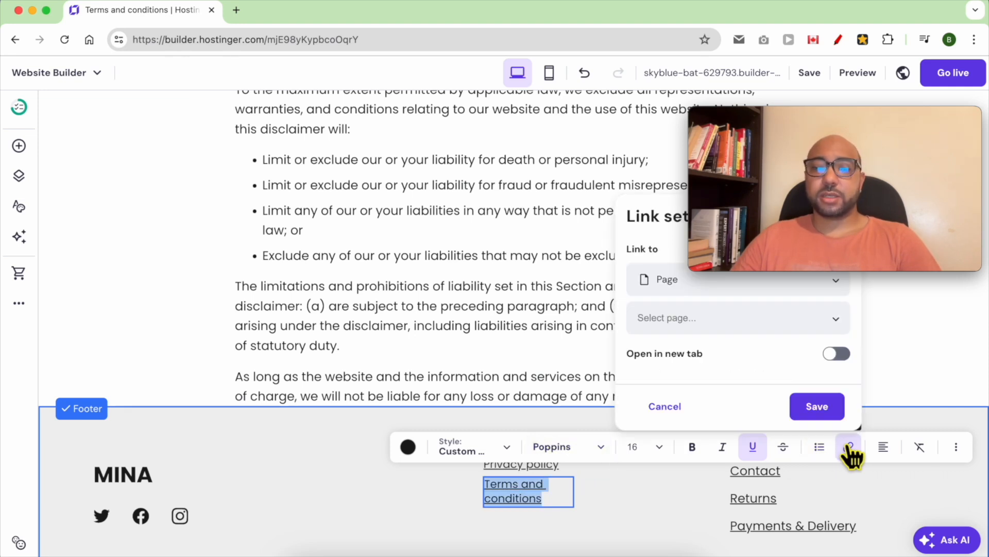
left_click(700, 281)
left_click(700, 319)
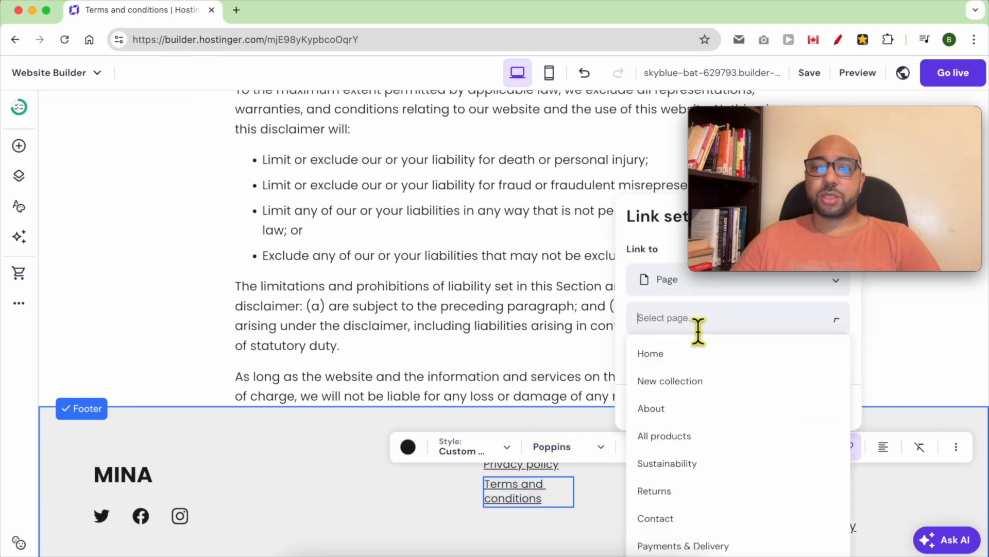
scroll(709, 510, "down", 3)
scroll(716, 521, "down", 3)
left_click(708, 549)
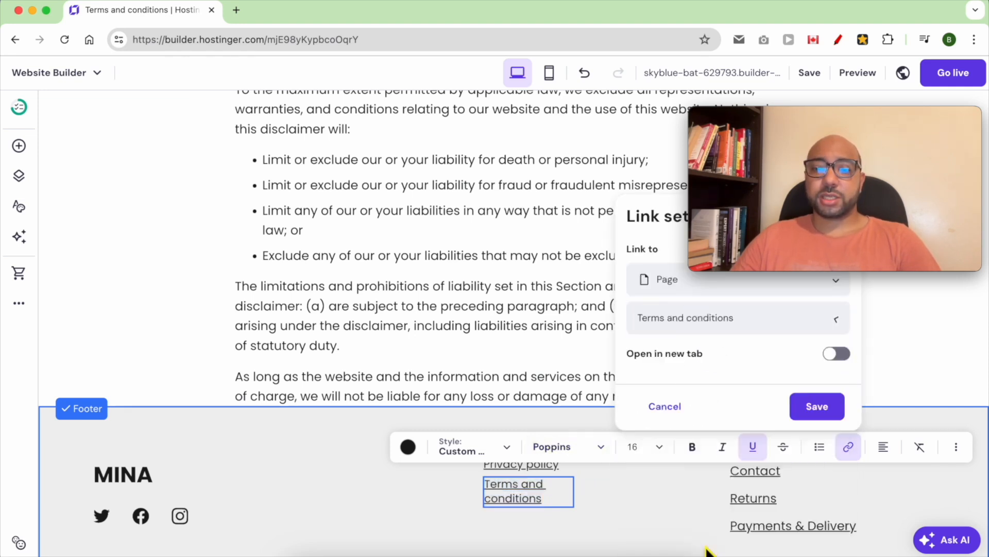
left_click(813, 406)
- Widen the "Terms and conditions" footer text onto one line aligned under "Privacy policy" and save the website
left_click(578, 498)
left_click_drag(582, 500, 646, 494)
left_click(576, 527)
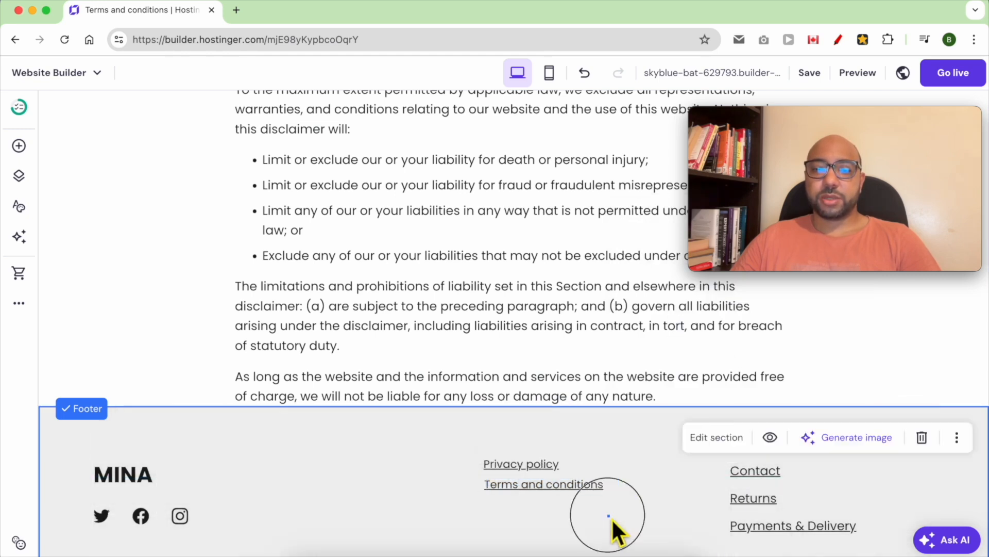
left_click(613, 490)
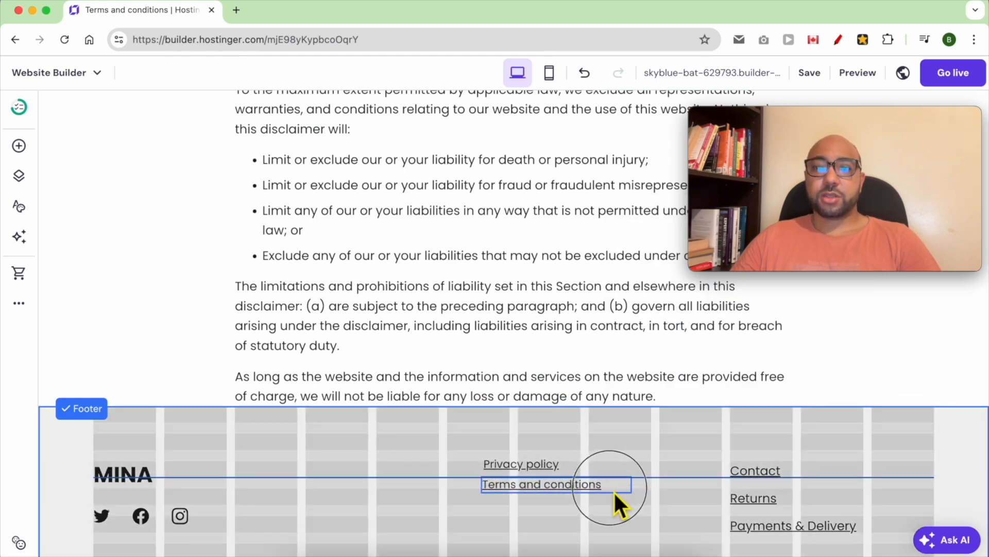
left_click(822, 77)
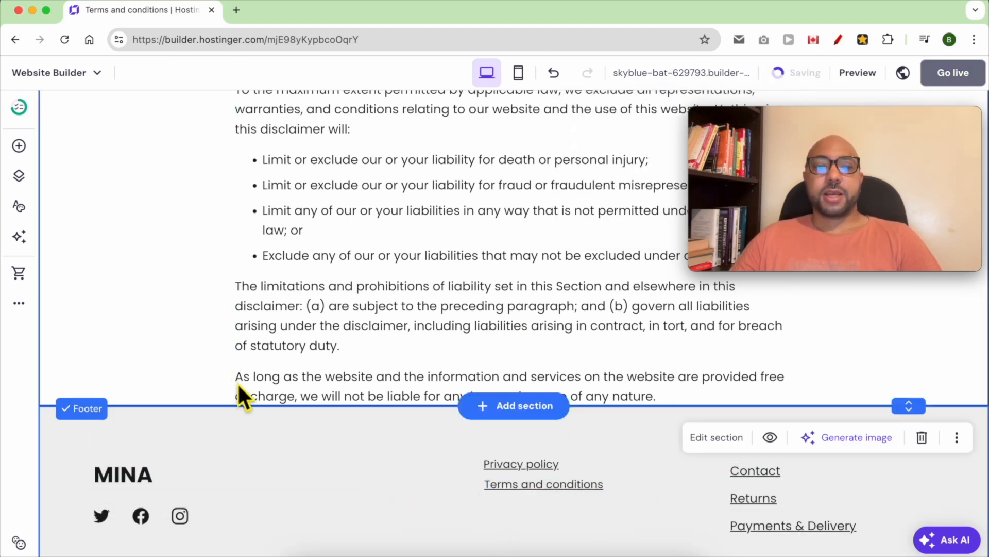
scroll(237, 384, "up", 10)
scroll(237, 384, "up", 10)
left_click_drag(769, 139, 790, 407)
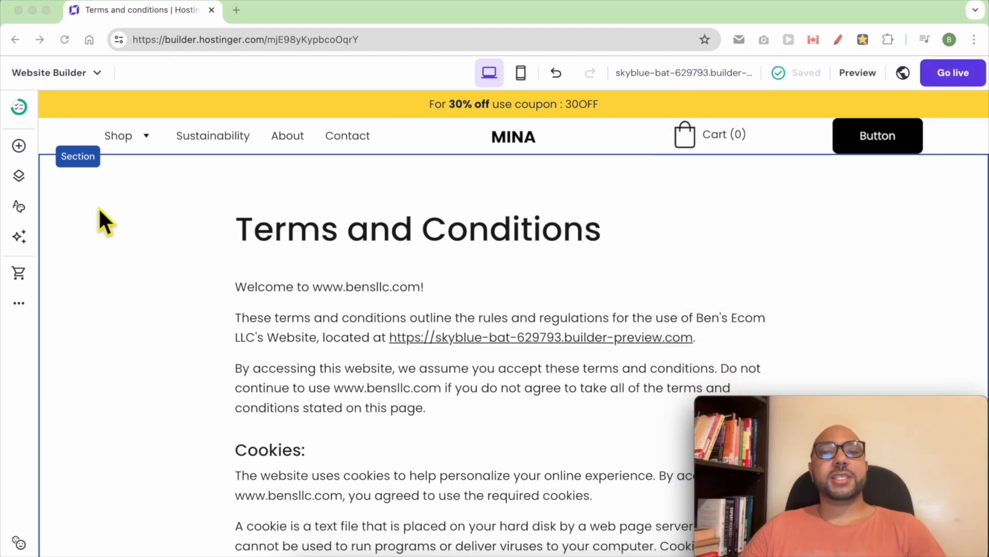
left_click(115, 250)
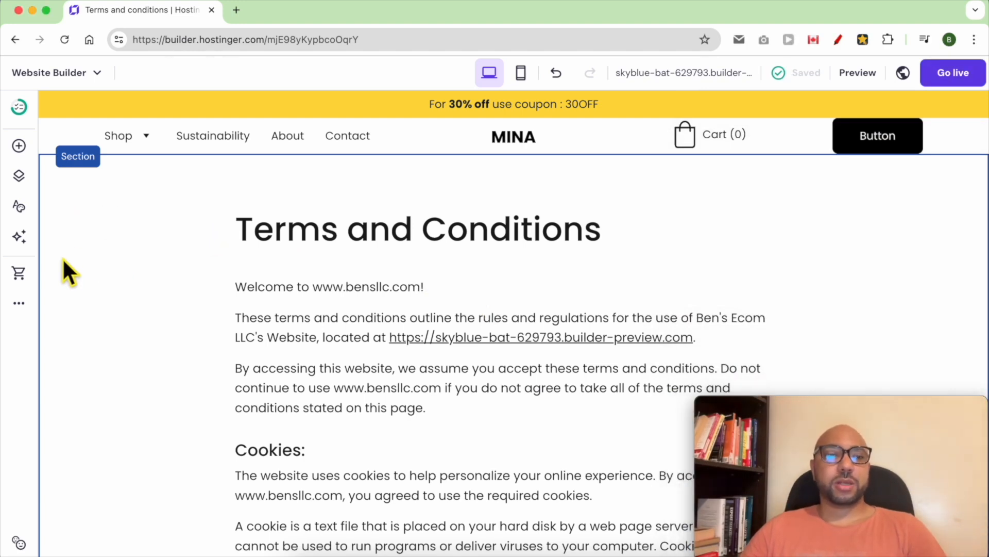
left_click(20, 303)
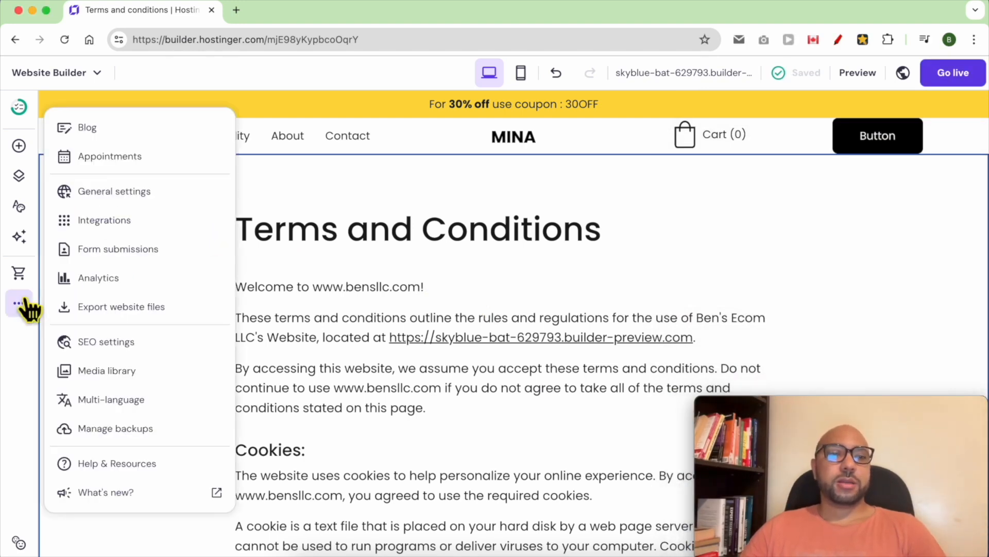
left_click(25, 304)
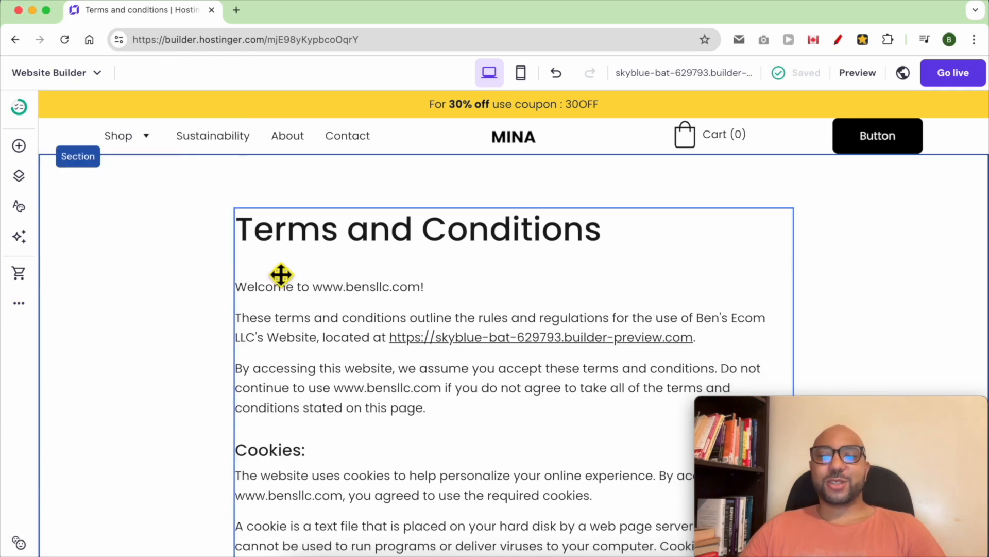